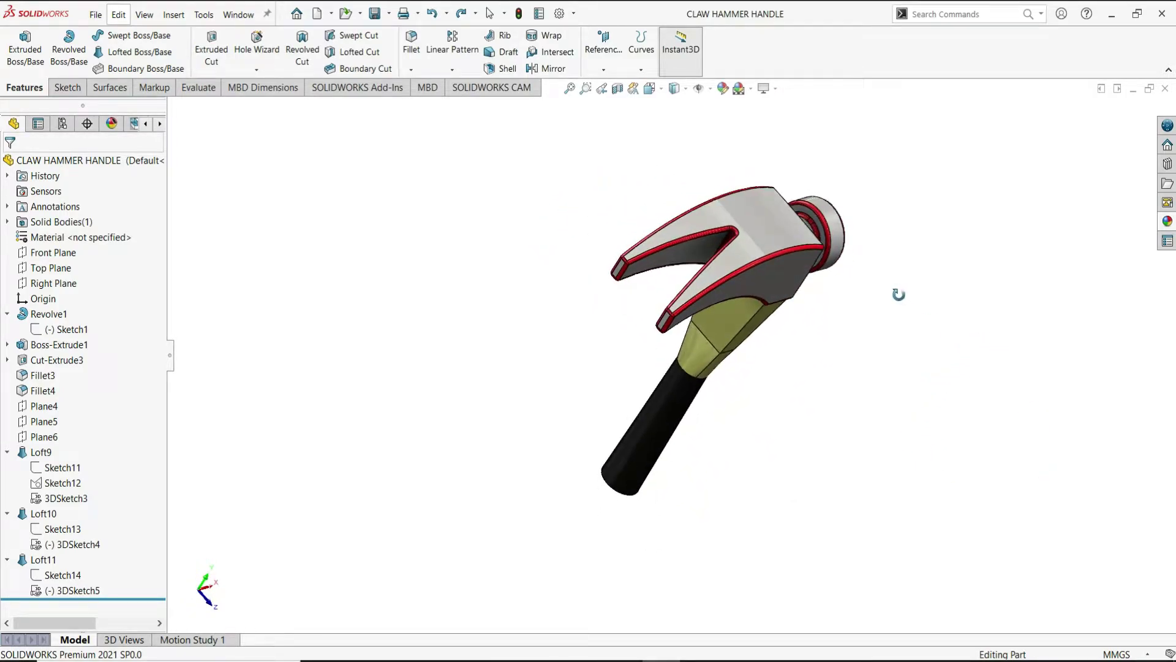
- Zoom and orbit around the finished claw hammer to preview it from another side
scroll(894, 297, down, 4)
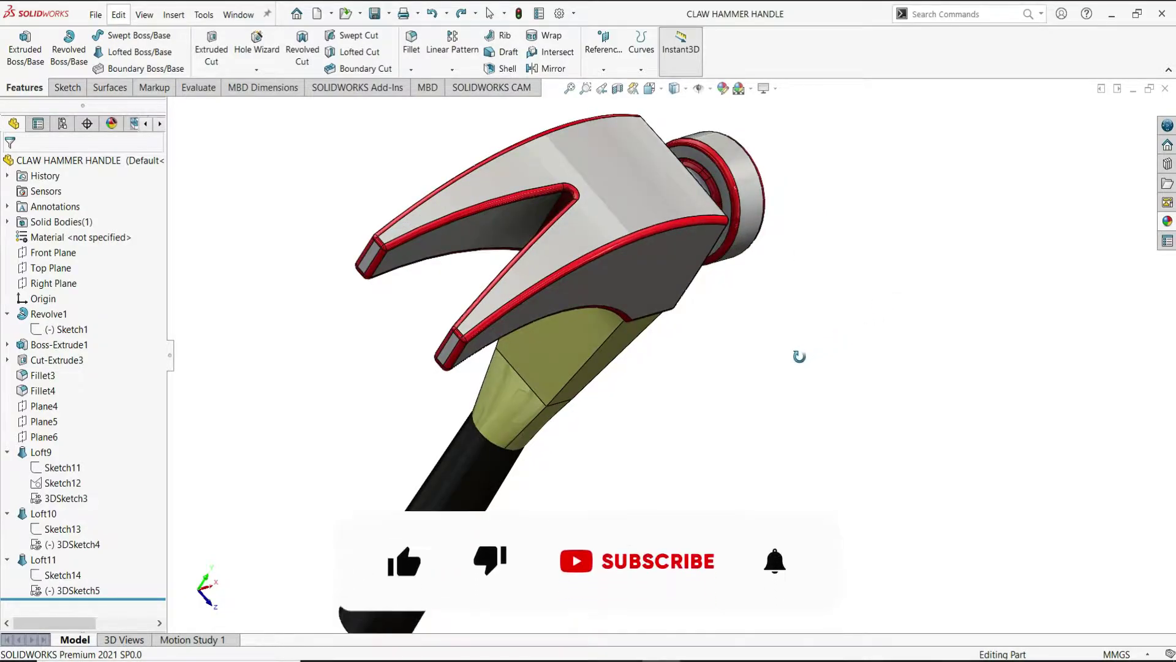
middle_drag(796, 352, 851, 488)
scroll(703, 412, up, 3)
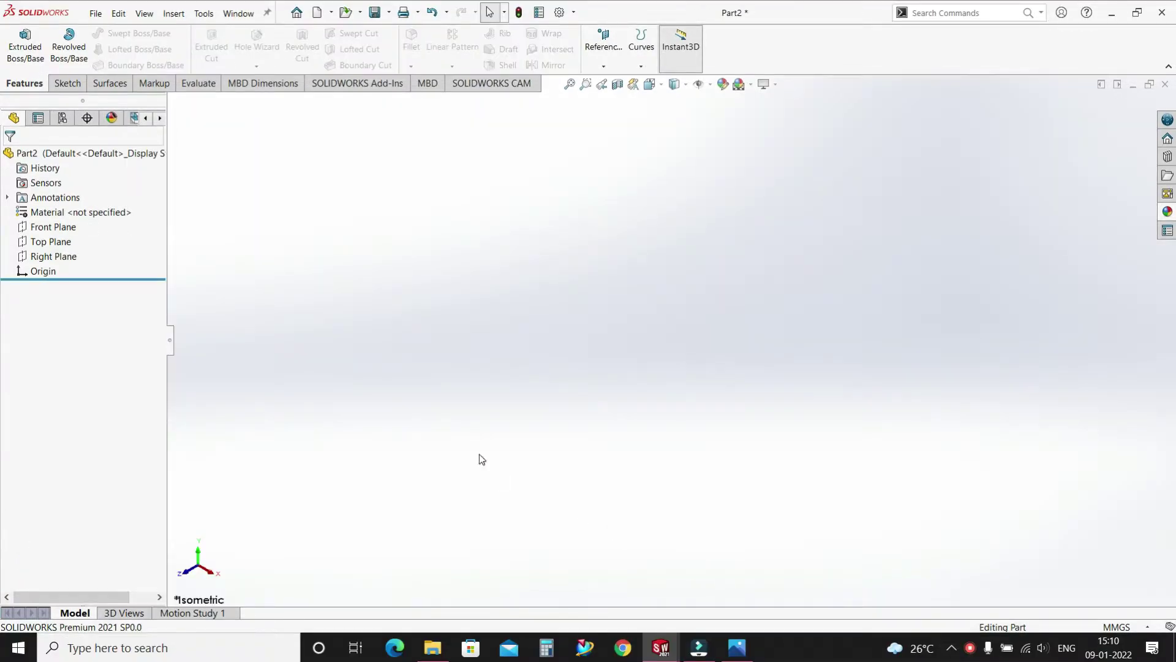
- Start a Front Plane sketch and draw a horizontal centerline from the origin
click(53, 227)
click(67, 84)
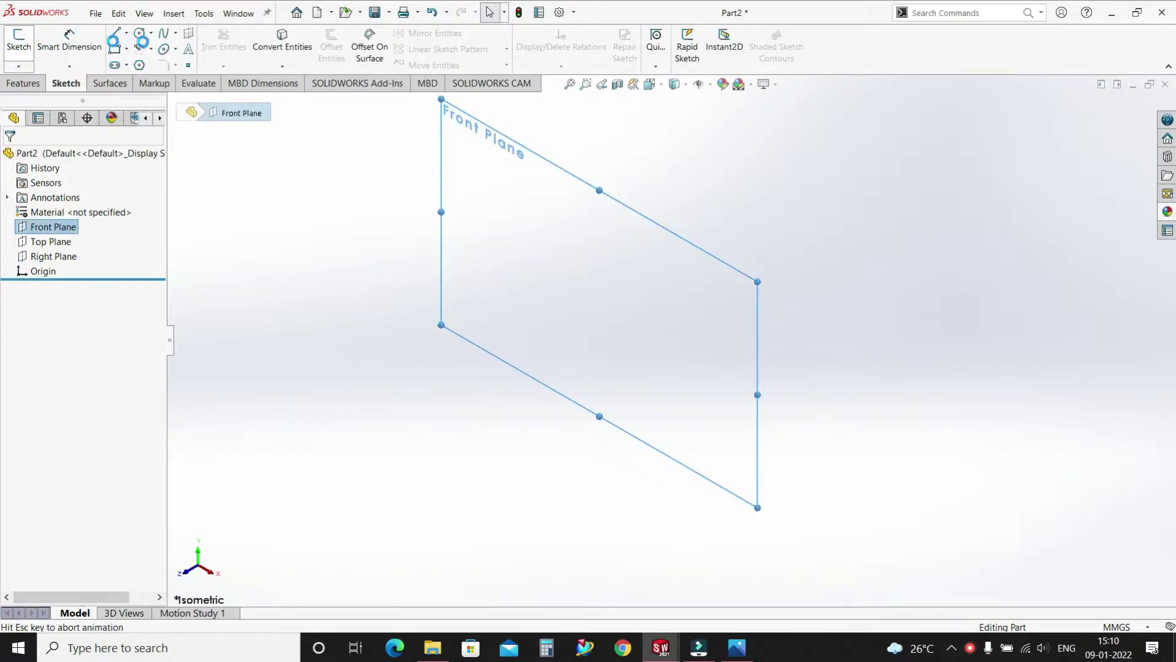
click(126, 33)
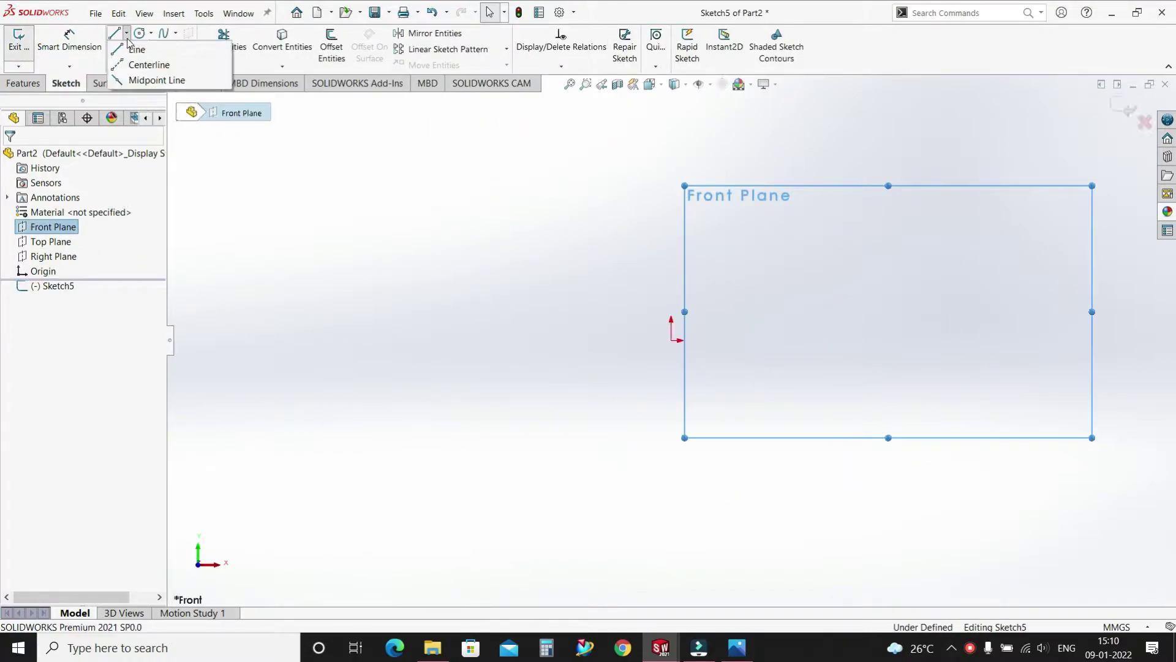
click(147, 65)
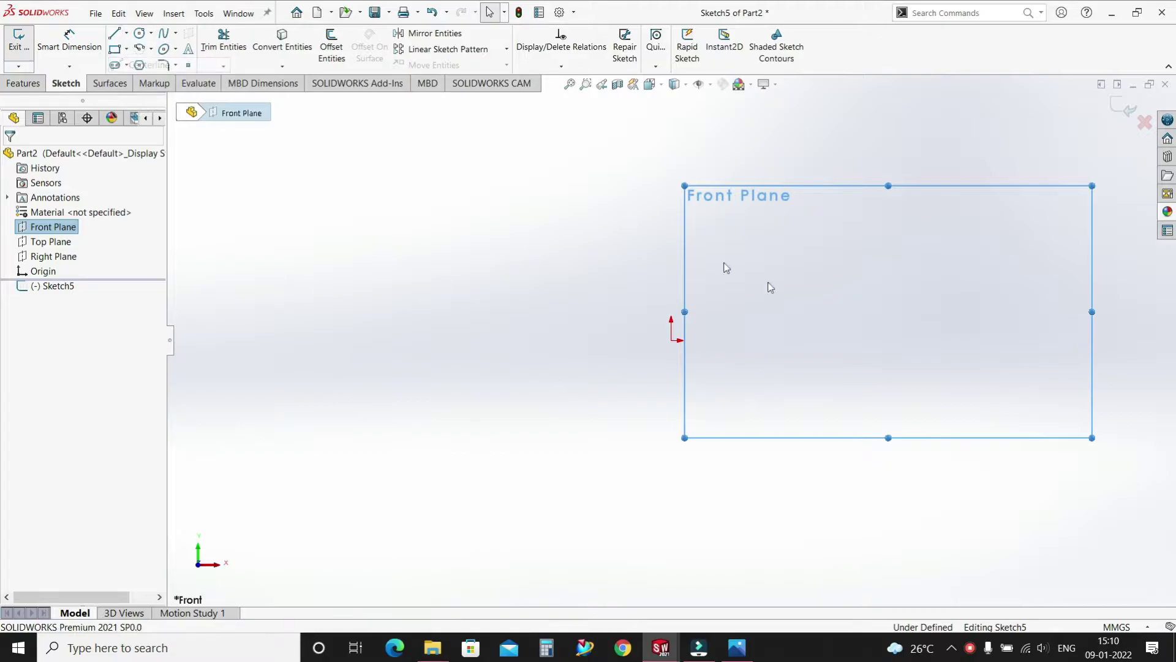
click(672, 341)
click(980, 340)
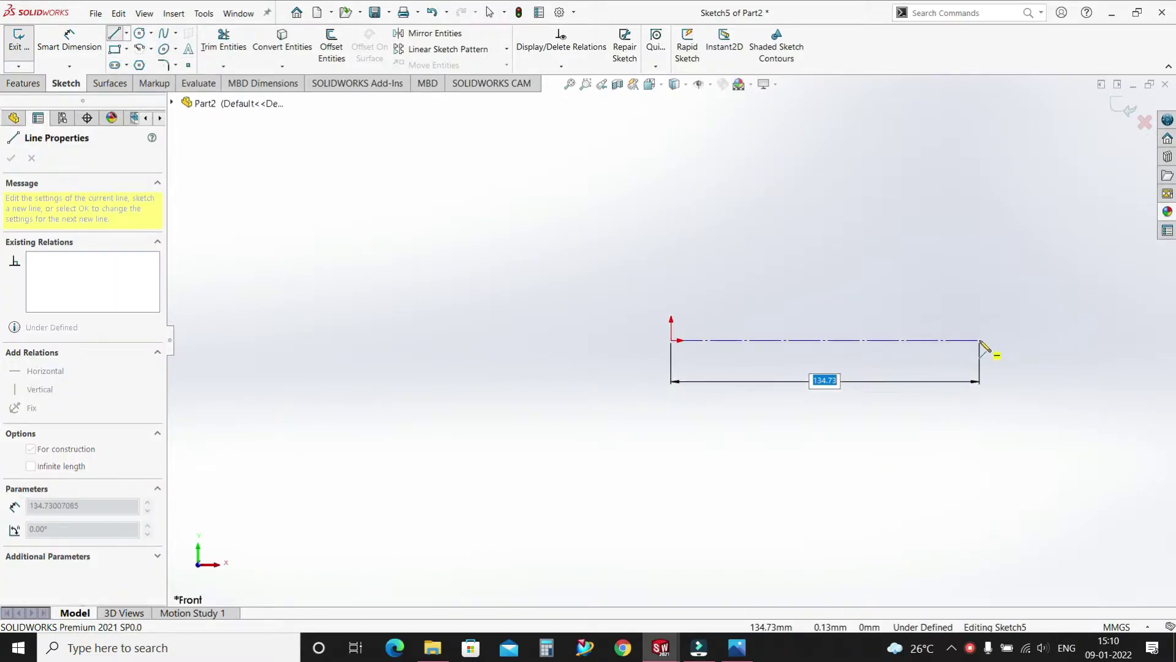
key(Return)
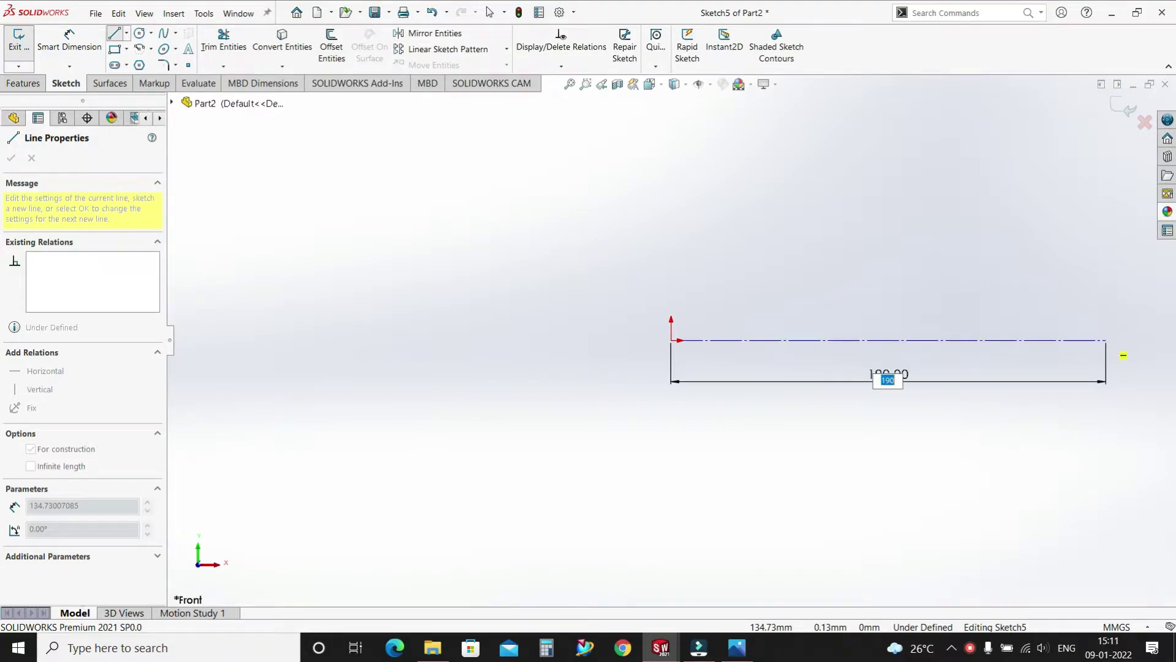
key(Escape)
key(ctrl+z)
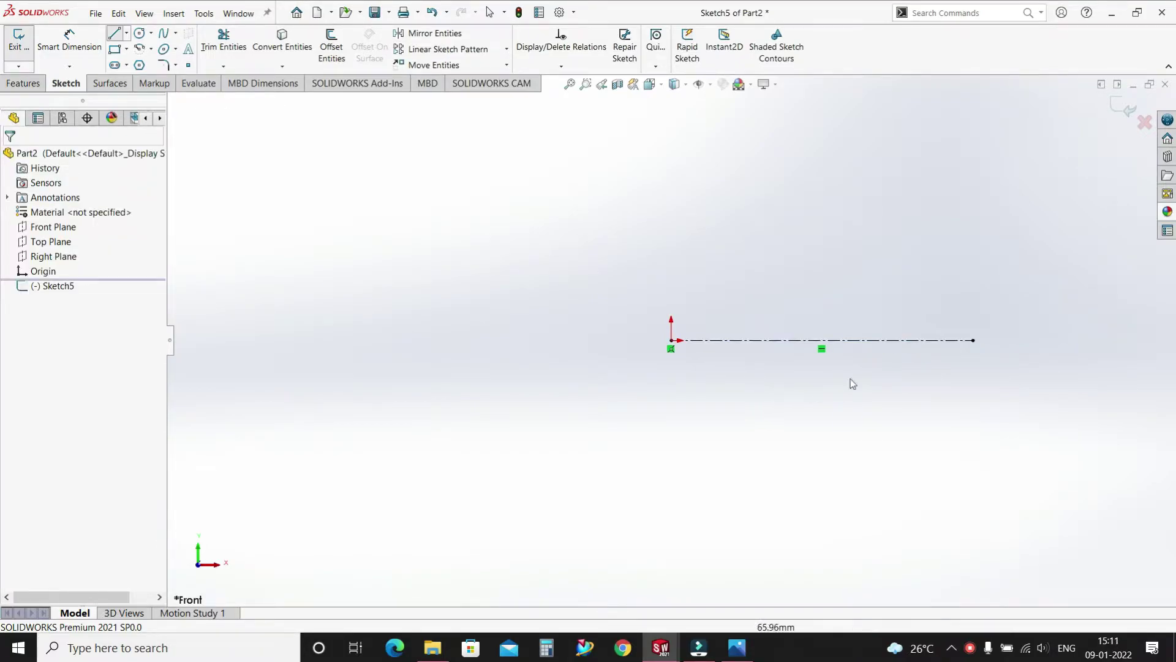
scroll(992, 319, down, 1)
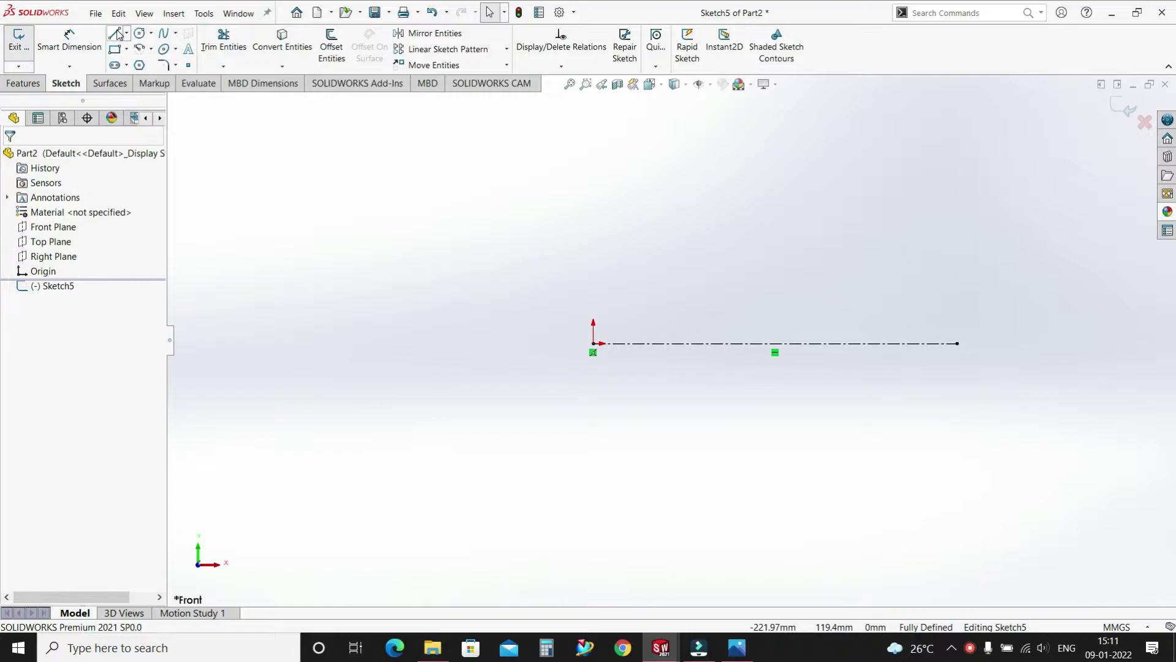
- Draw a closed stepped line profile above the centerline's right end
key(l)
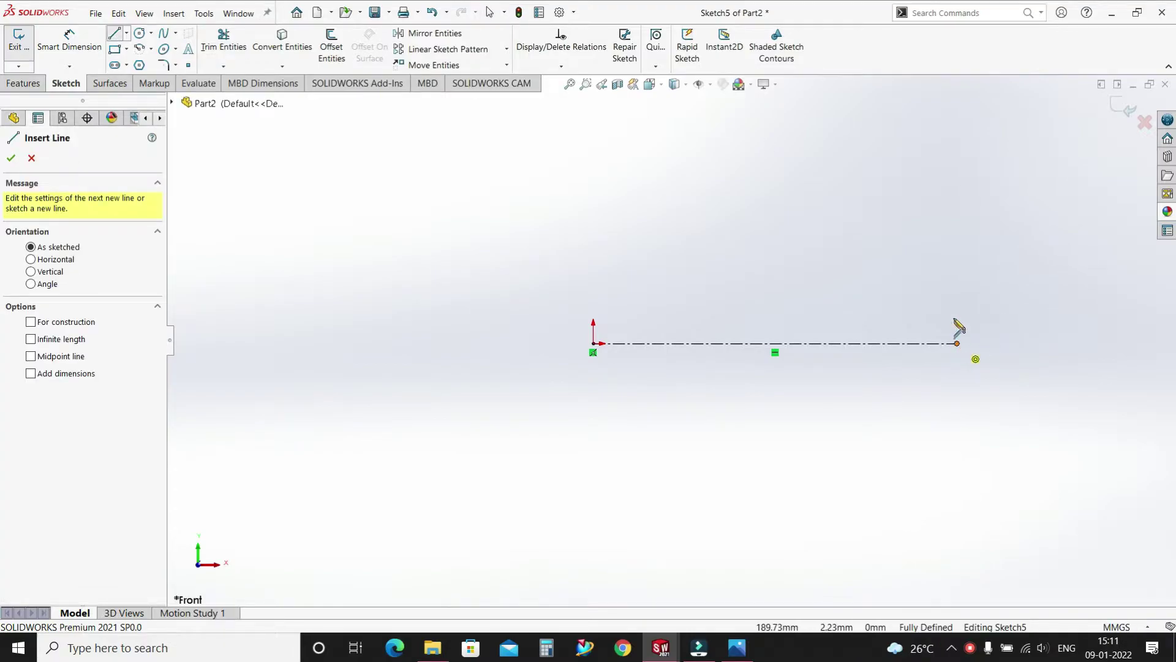
click(958, 342)
click(957, 302)
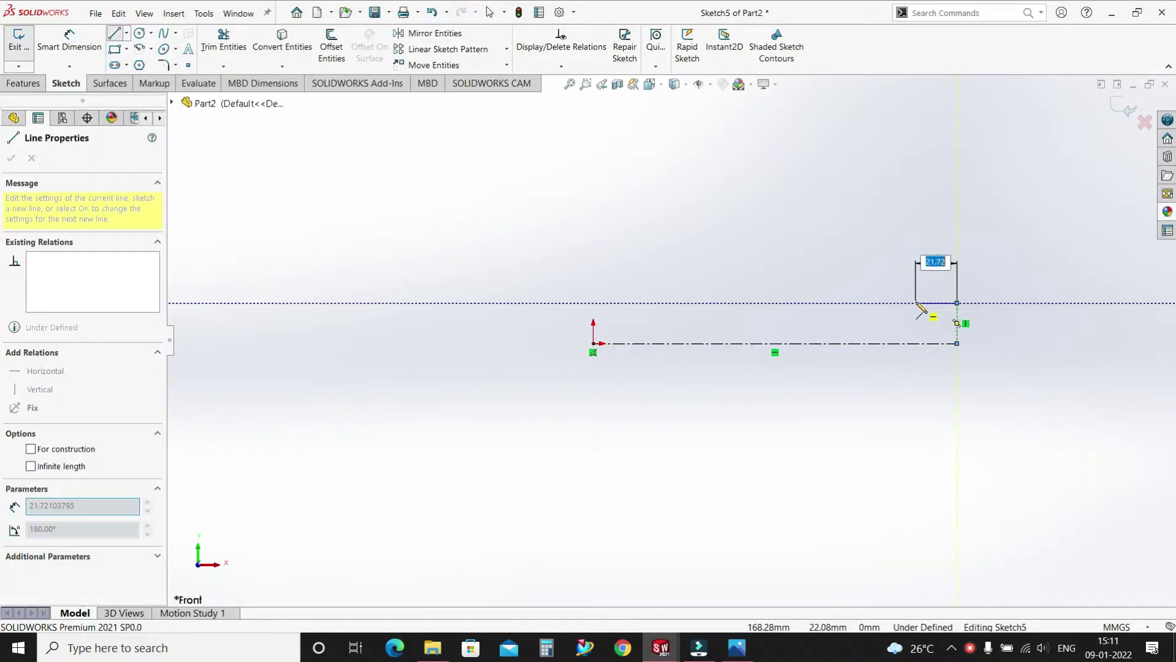
click(915, 302)
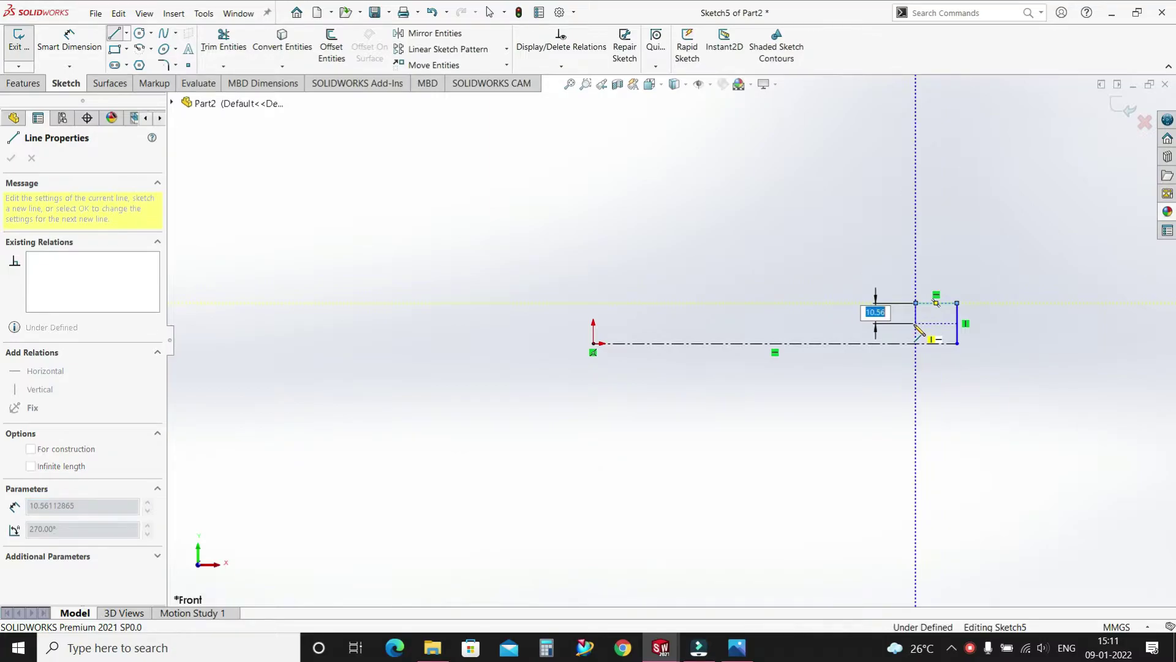
click(915, 323)
click(848, 323)
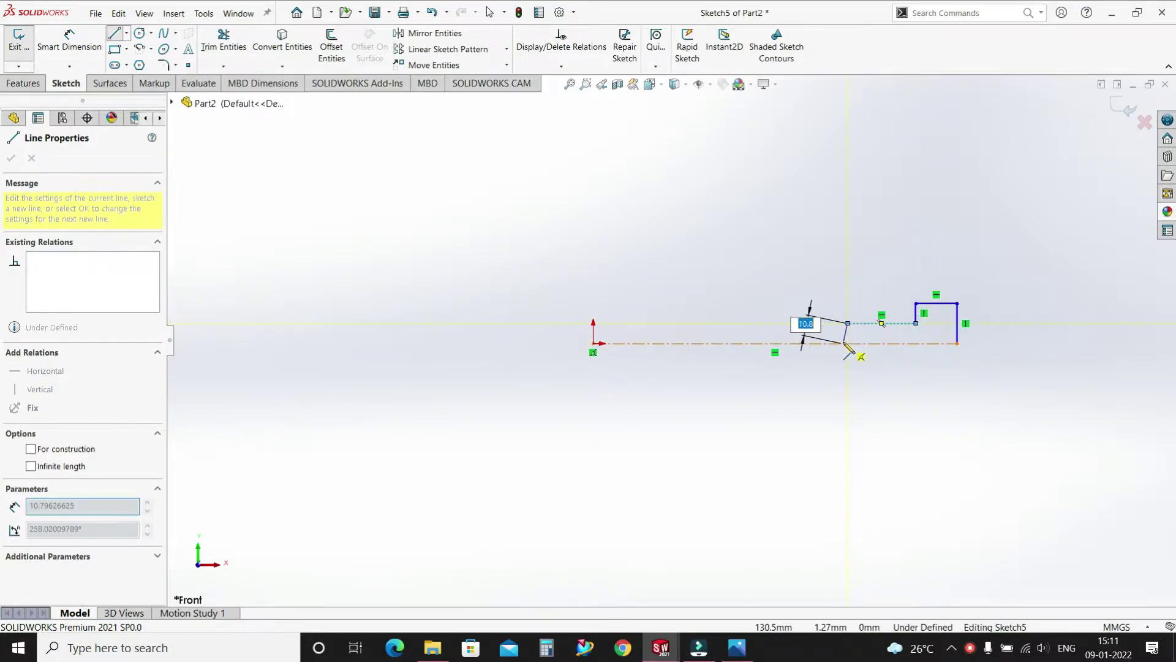
double_click(849, 344)
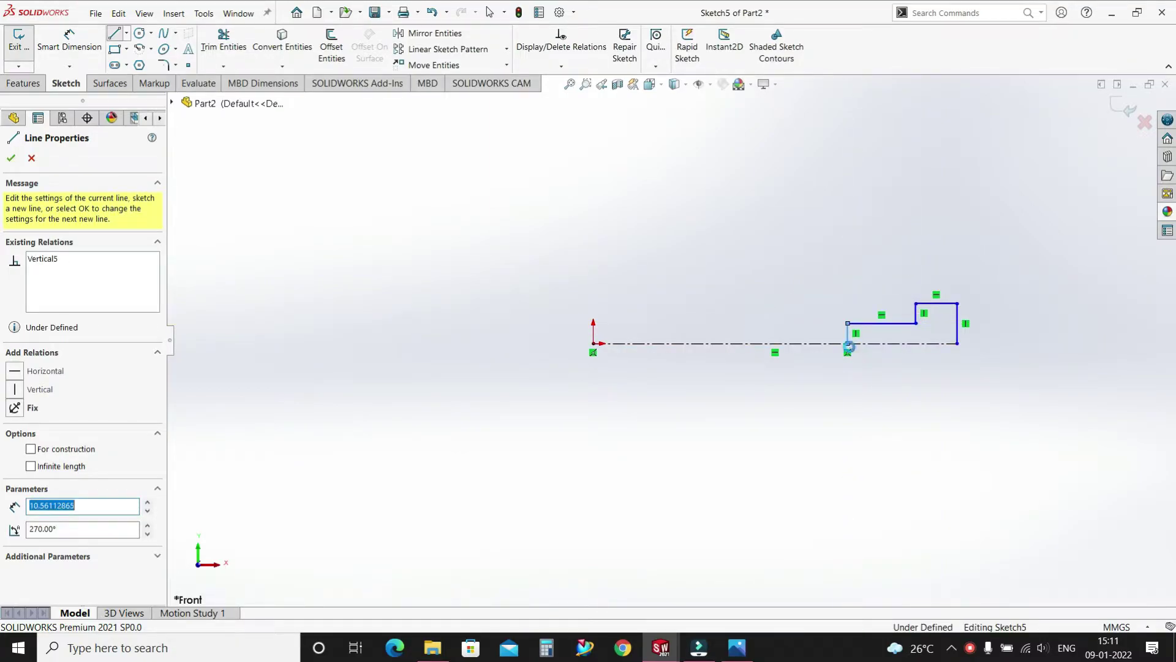
key(Escape)
- Dimension the profile's right edge to 25 and its top edge to 20
click(100, 47)
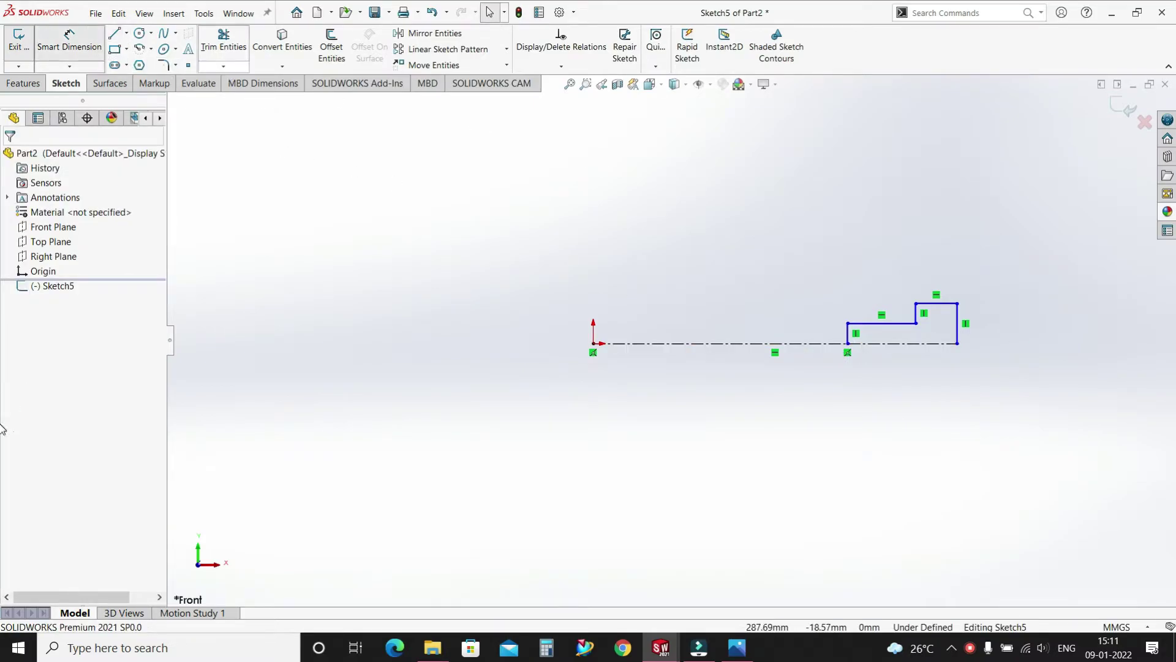
click(997, 326)
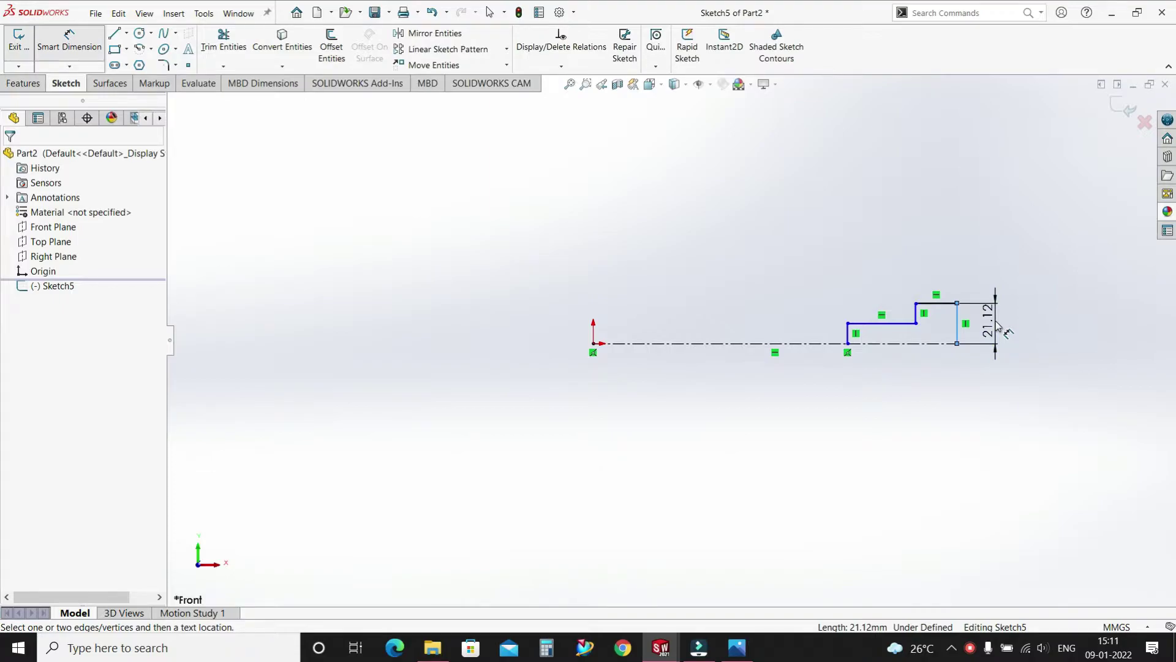
click(996, 327)
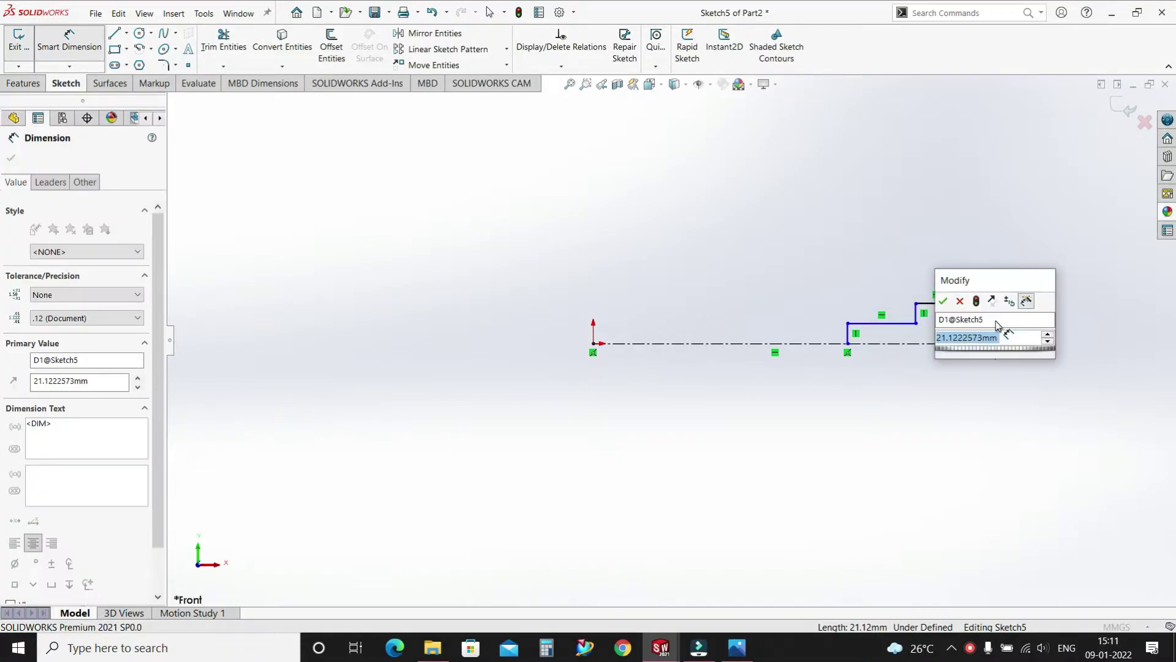
text(25)
key(Return)
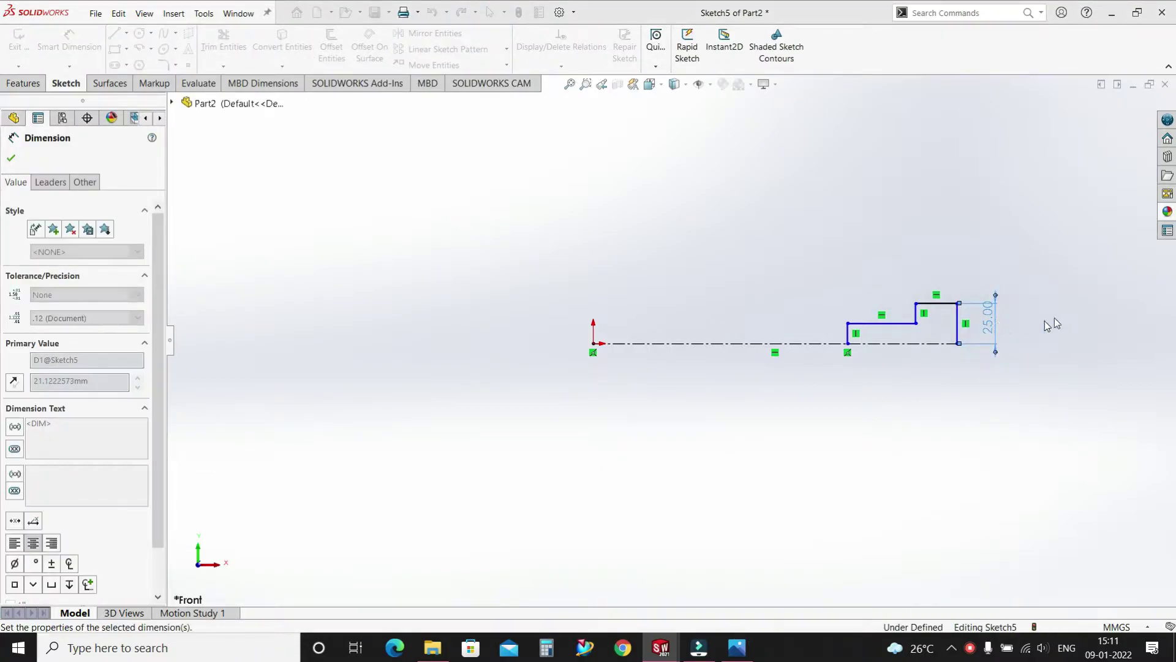
click(944, 296)
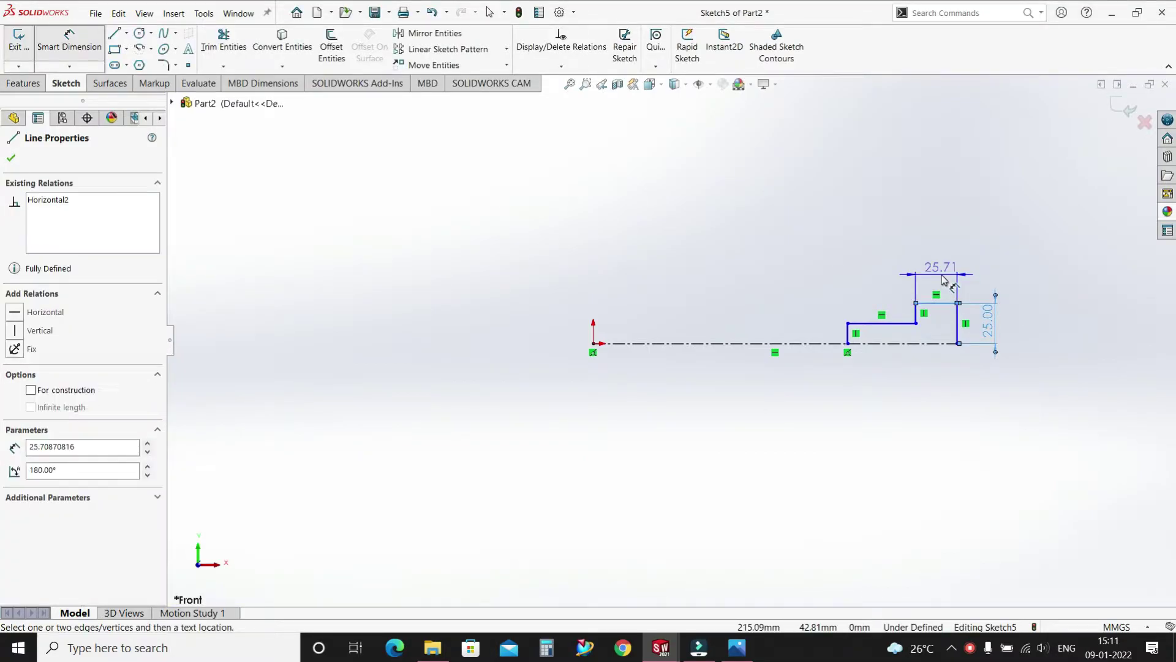
click(944, 280)
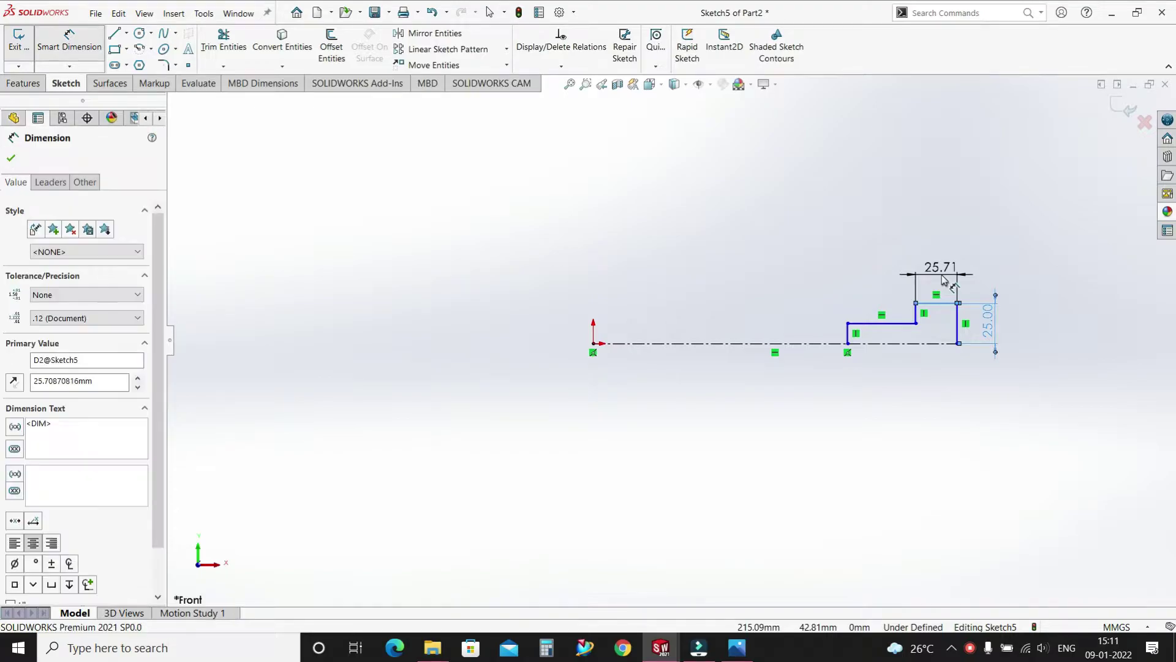
text(20)
key(Return)
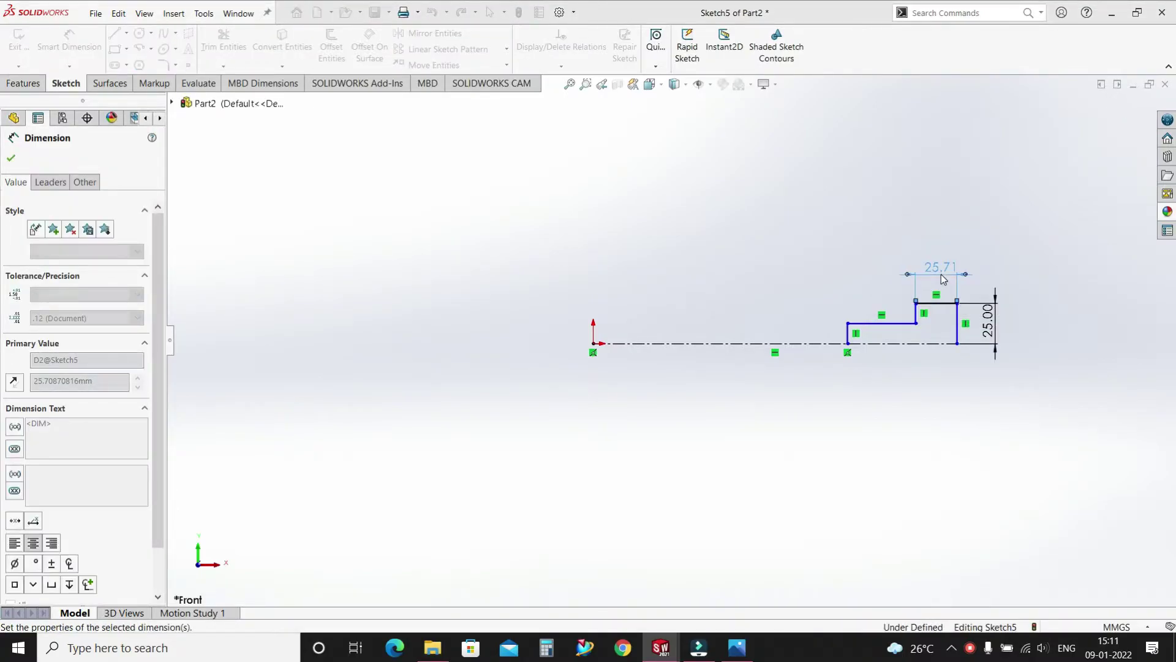
- Dimension the lower horizontal edge to 20 and the left edge to 15
click(875, 307)
click(884, 300)
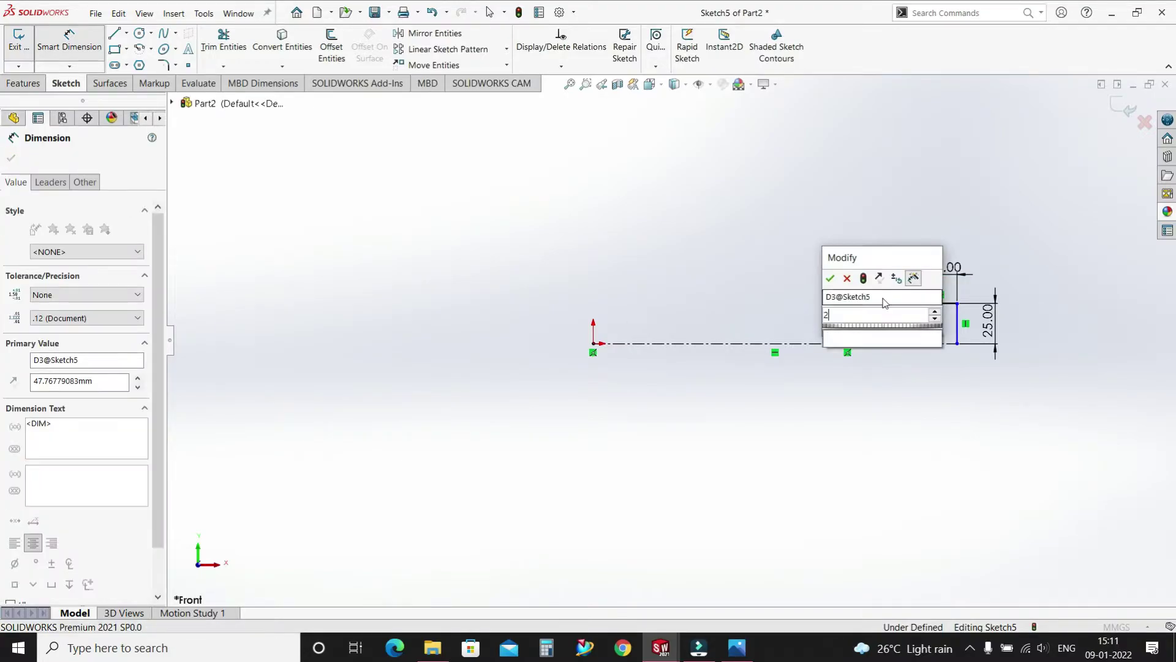
text(20)
key(Return)
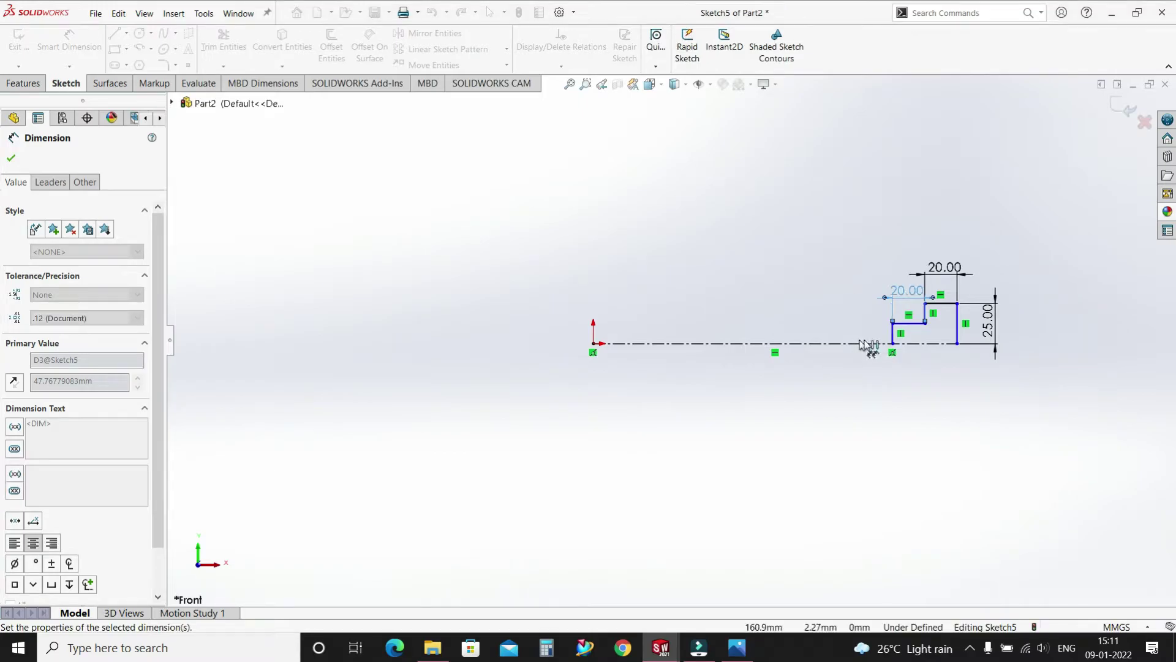
click(873, 341)
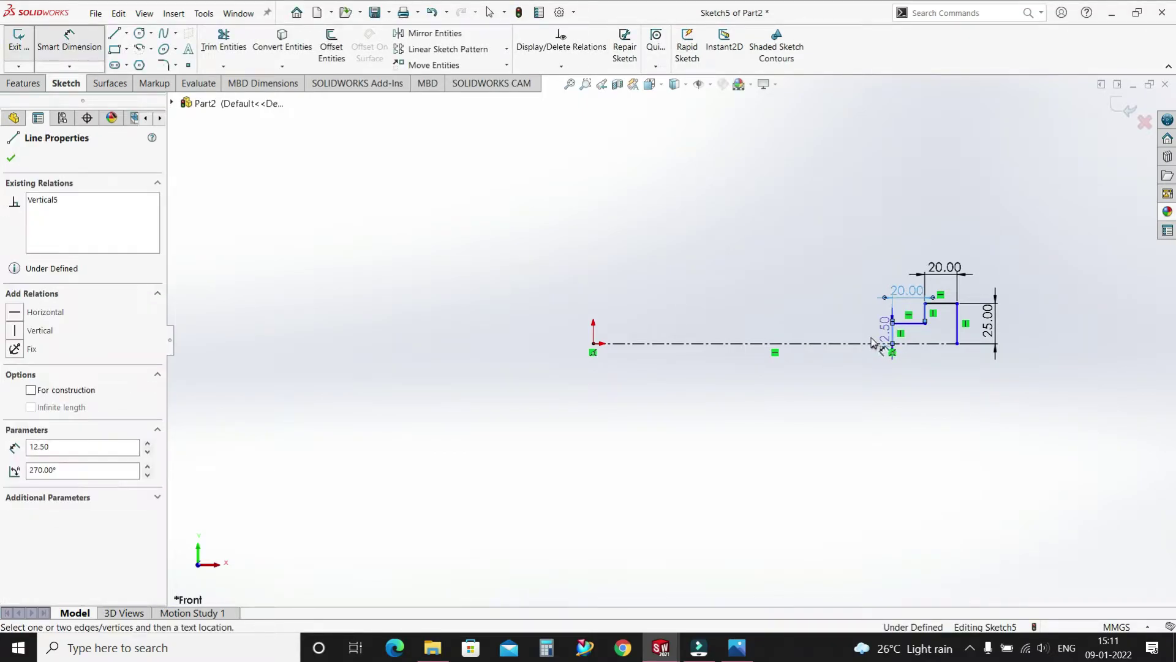
click(875, 344)
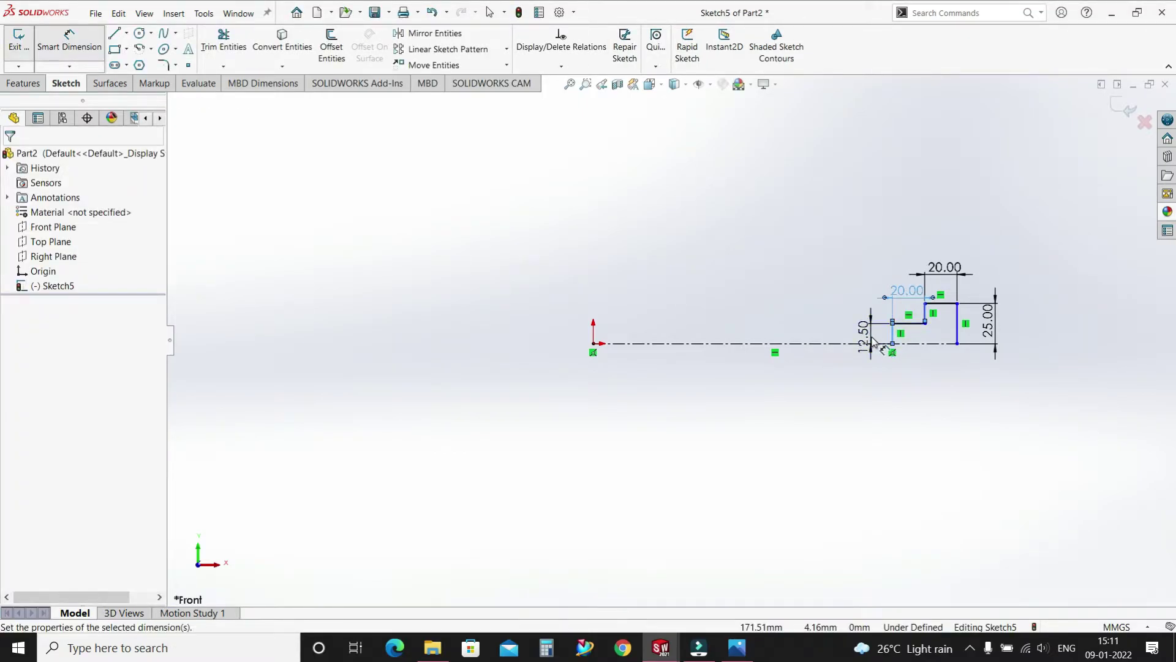
text(12.50mm)
key(Return)
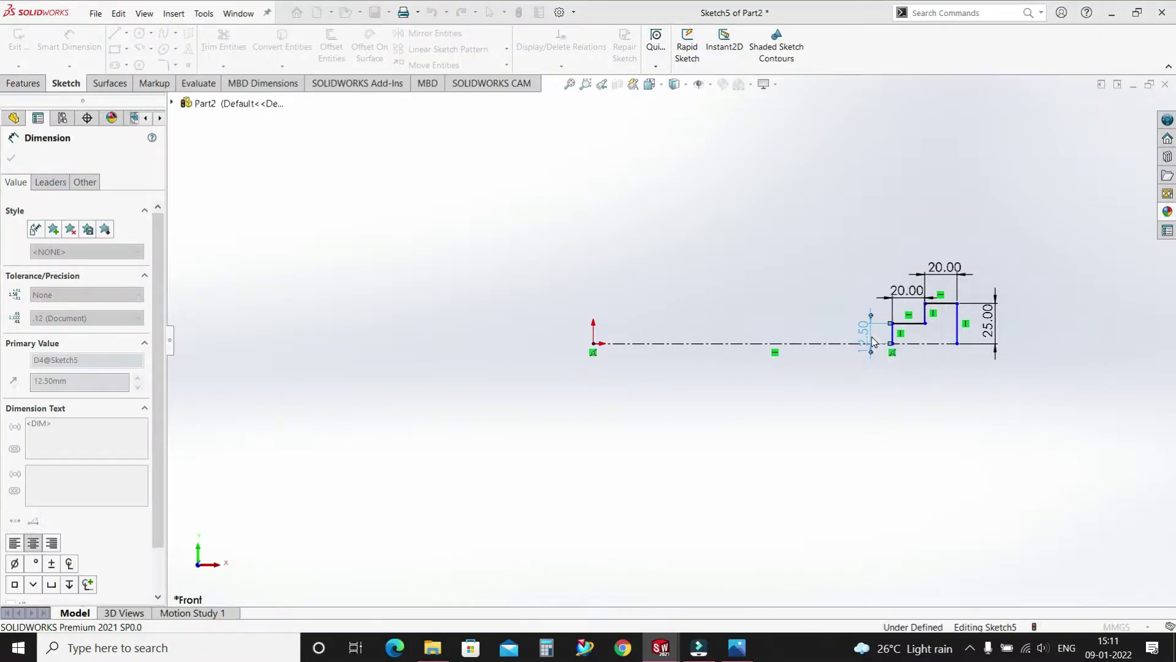
text(15)
key(Return)
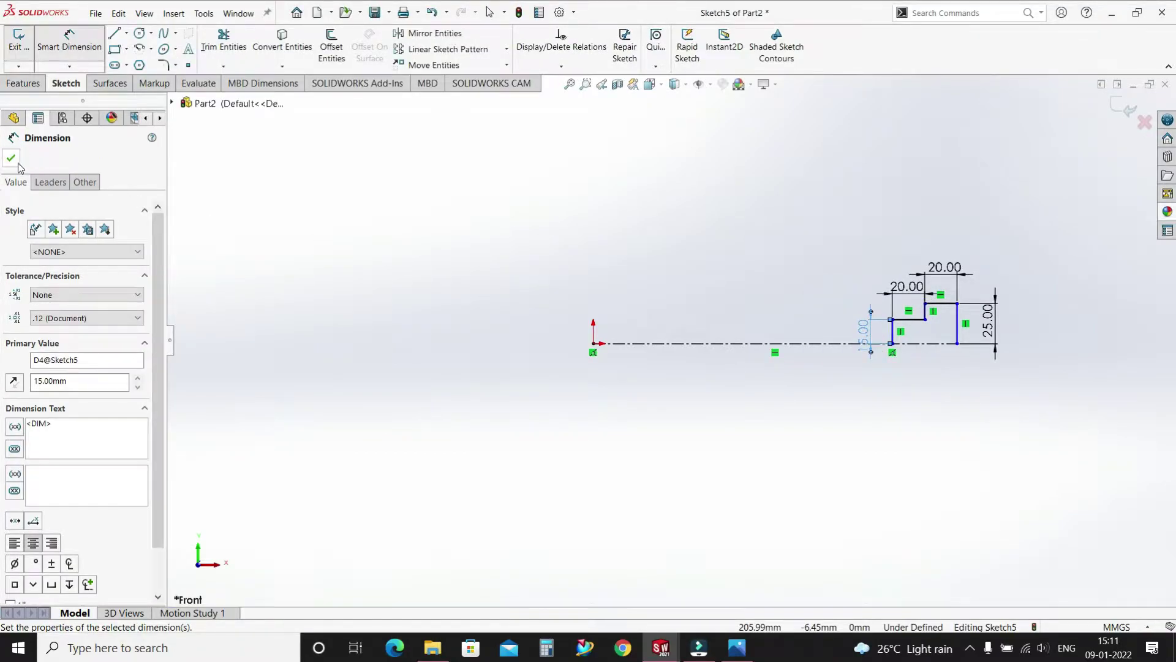
click(14, 161)
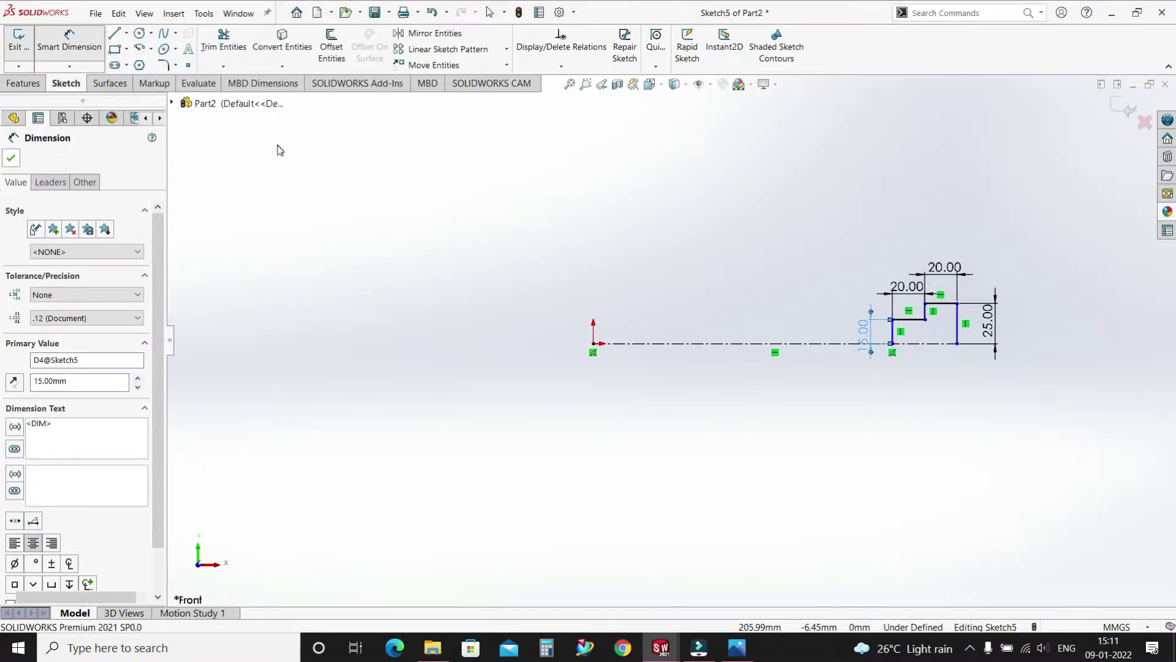
click(24, 84)
- Try revolving the profile, then cancel the revolve to fix the sketch first
click(69, 52)
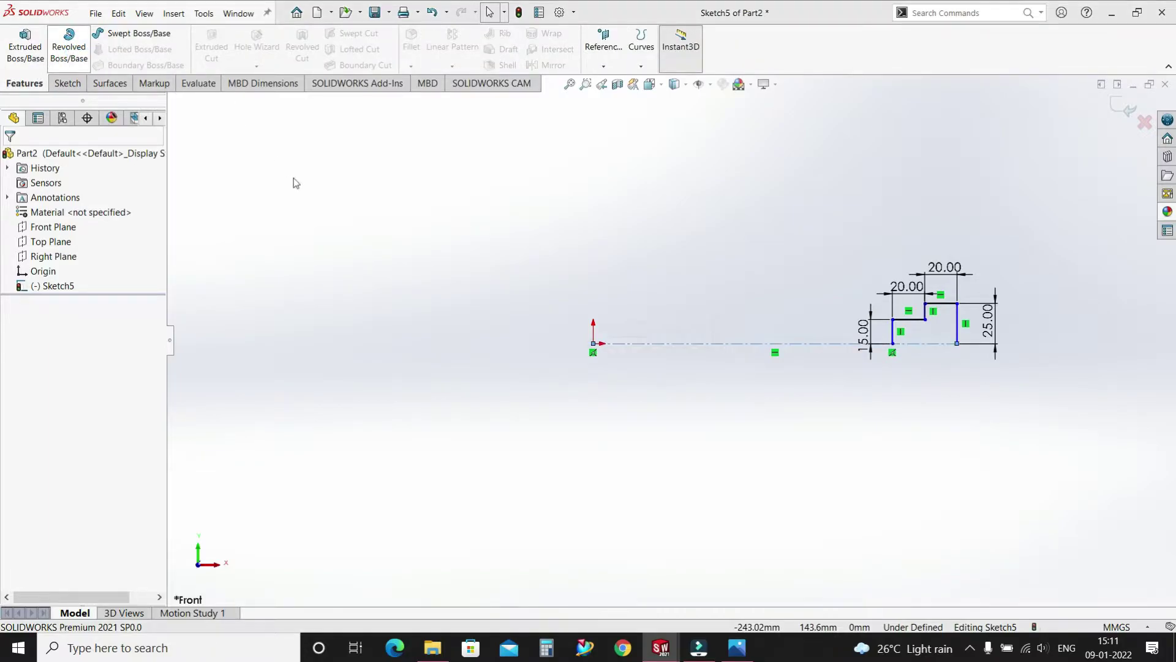
click(613, 333)
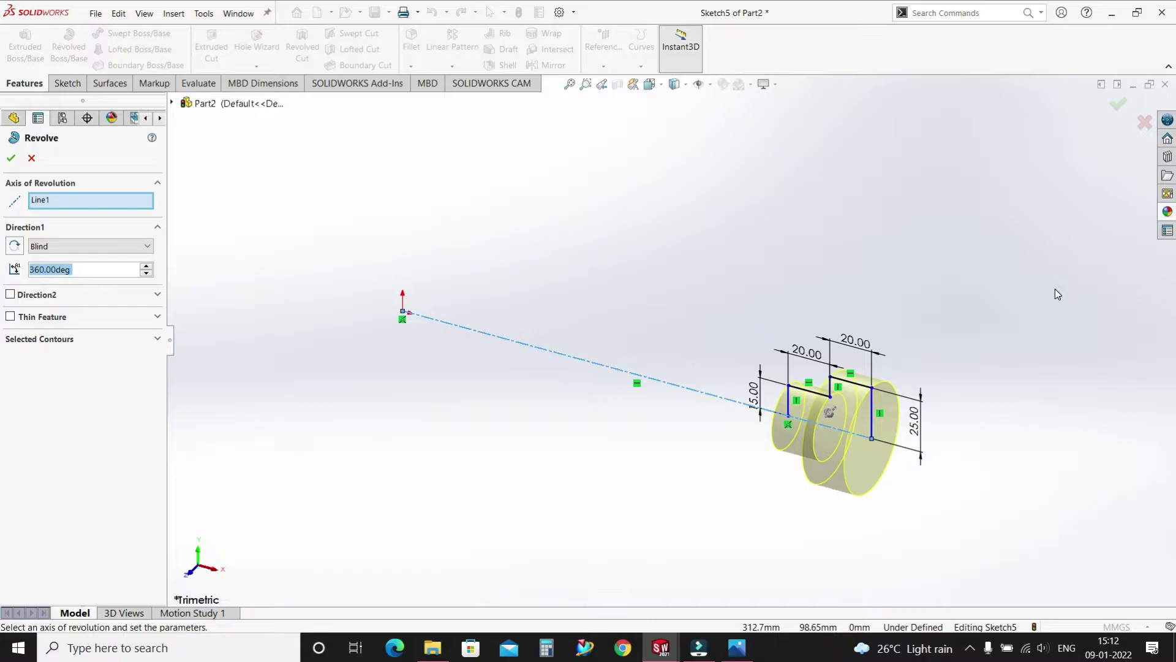
click(31, 158)
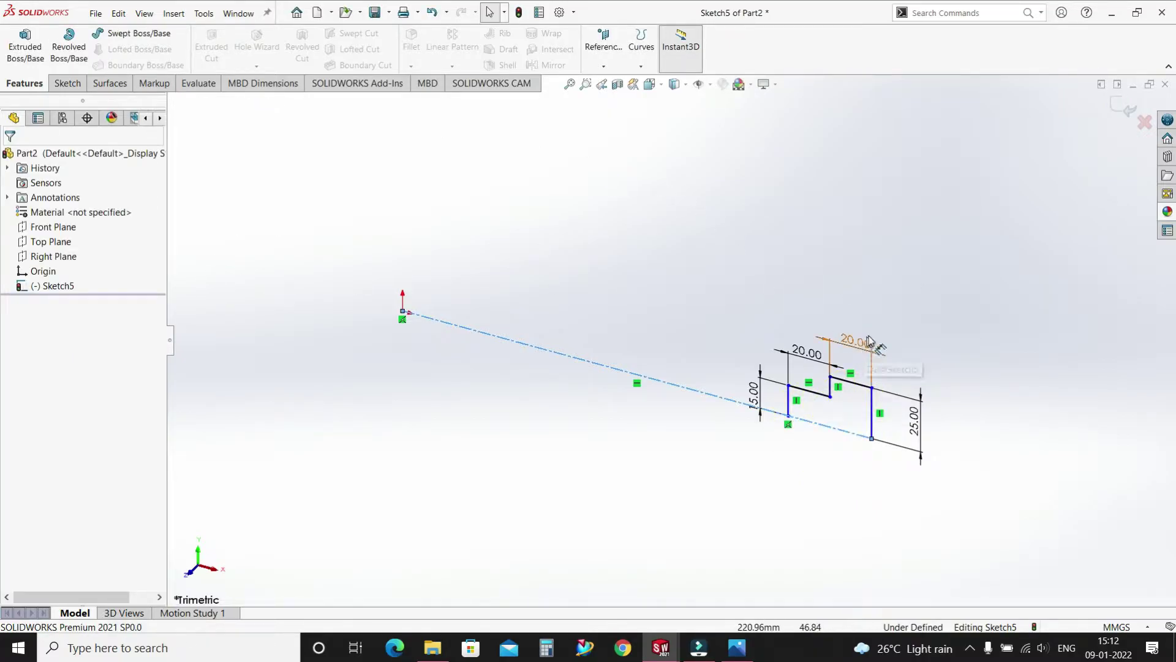
- In Front view, add a 190 dimension from the origin to the profile's right corner
click(66, 83)
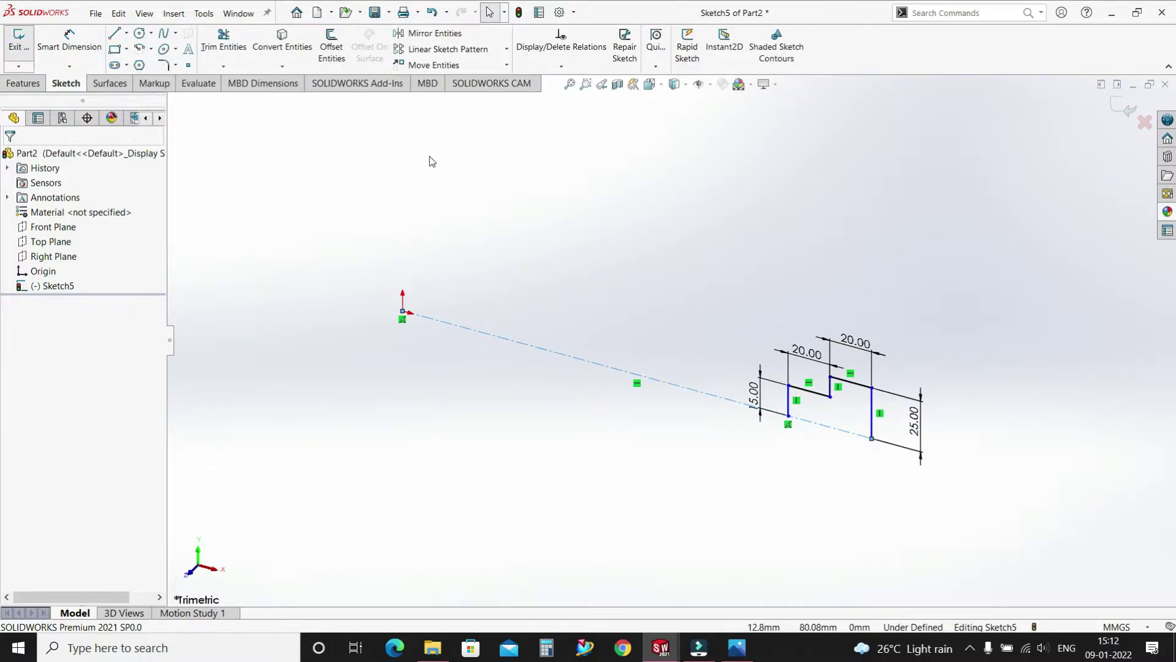
key(ctrl+1)
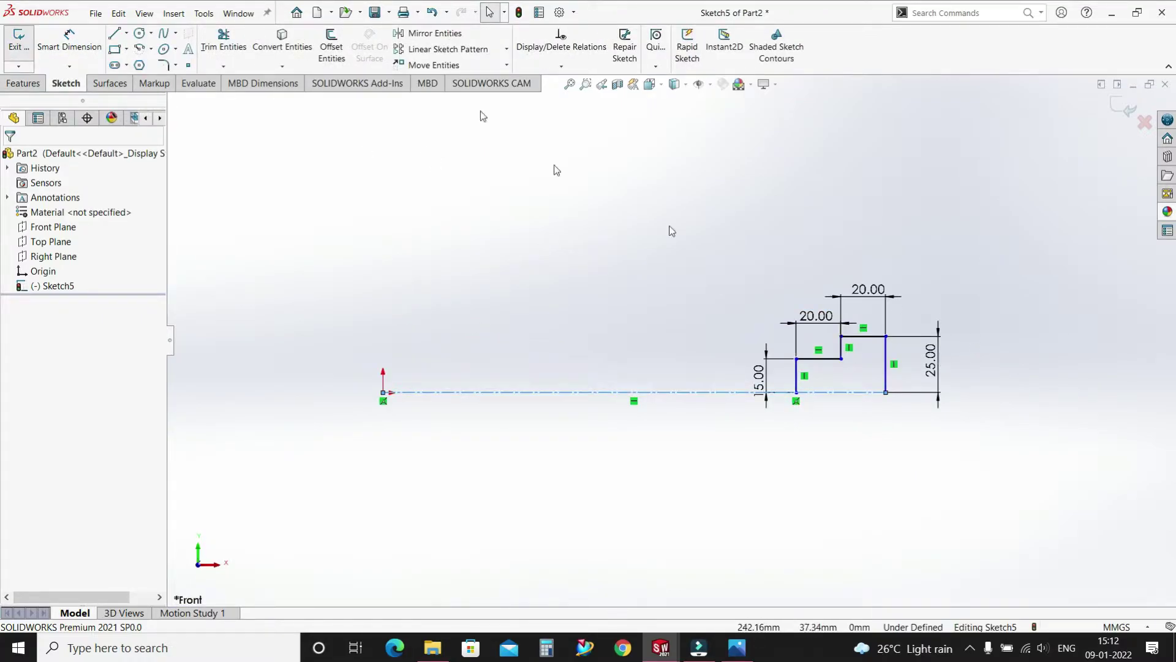
click(69, 43)
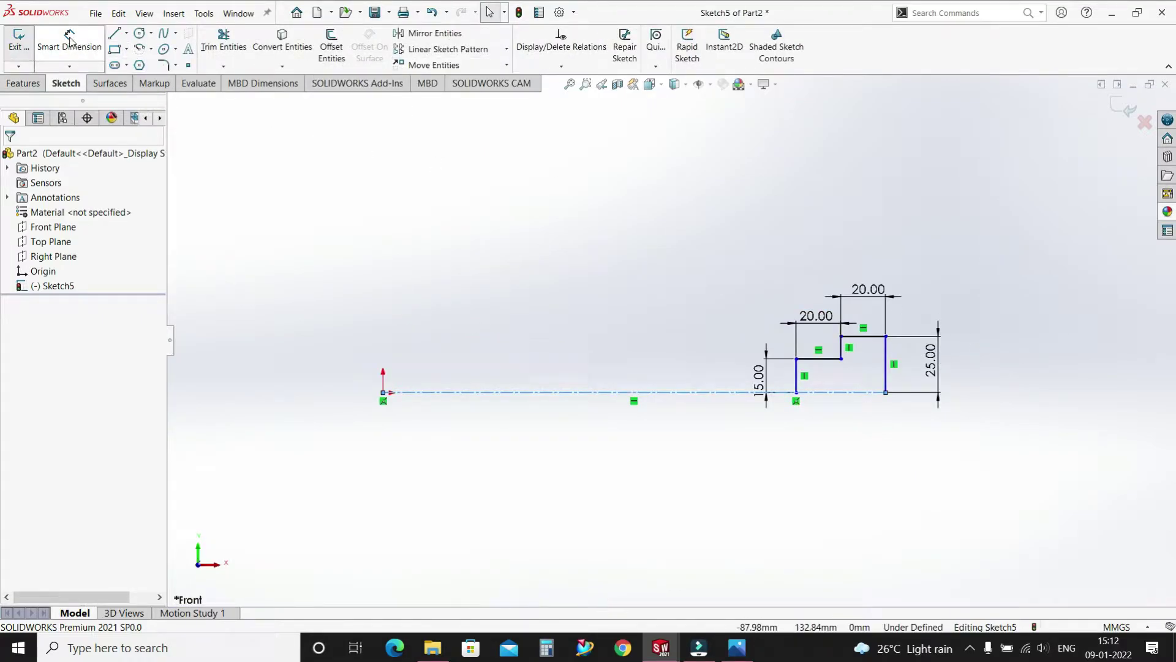
click(383, 392)
click(885, 393)
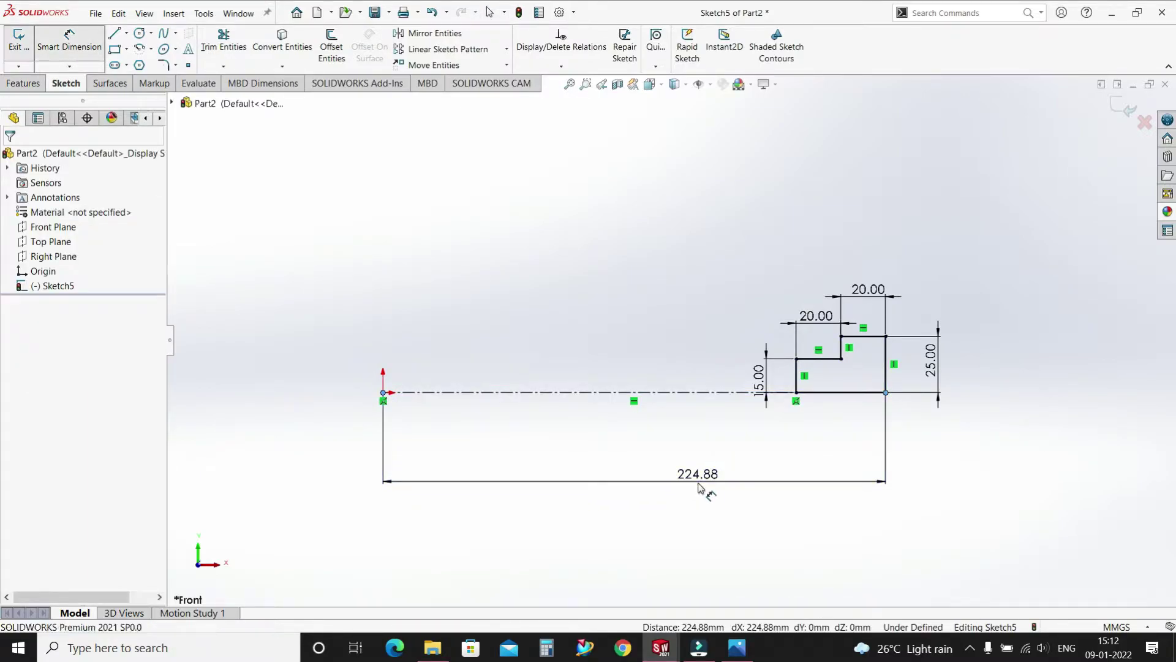
click(698, 488)
text(190)
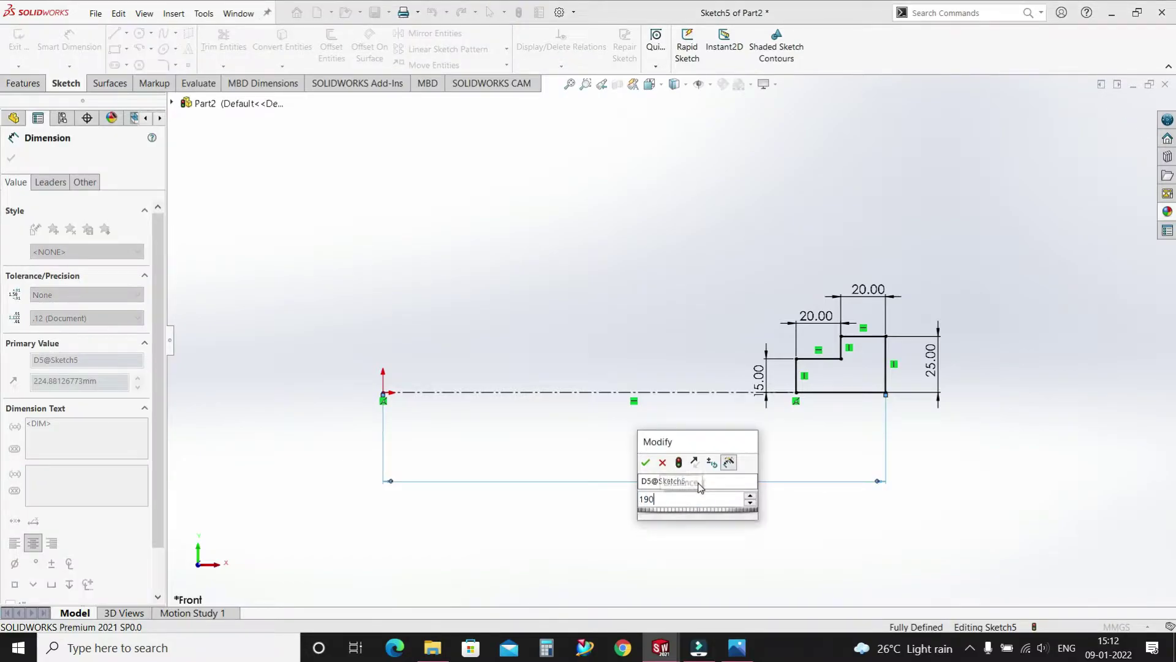
key(Return)
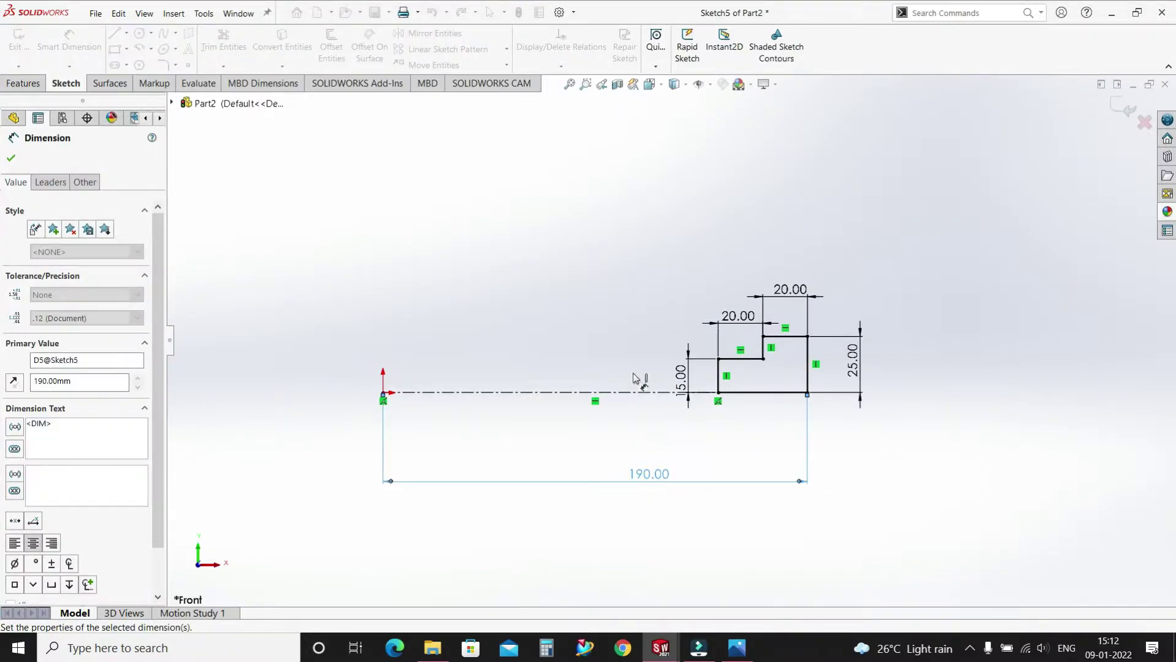
click(11, 157)
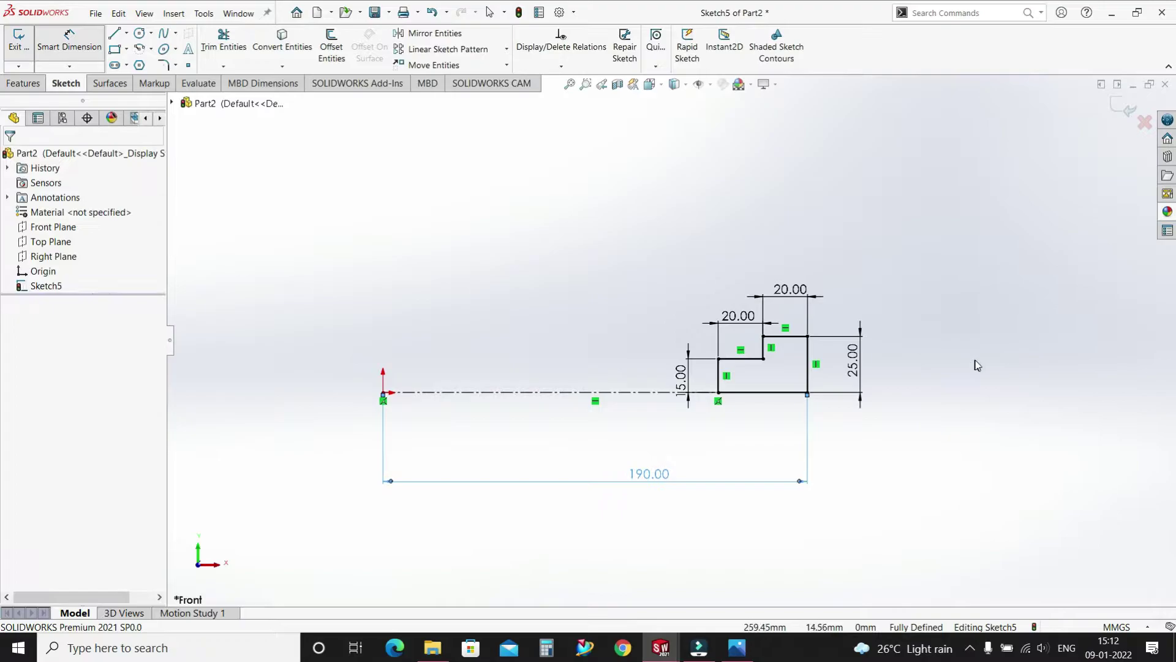
key(Escape)
- Revolve the profile 360° around the centerline into a stepped cylinder (Revolve2)
click(24, 83)
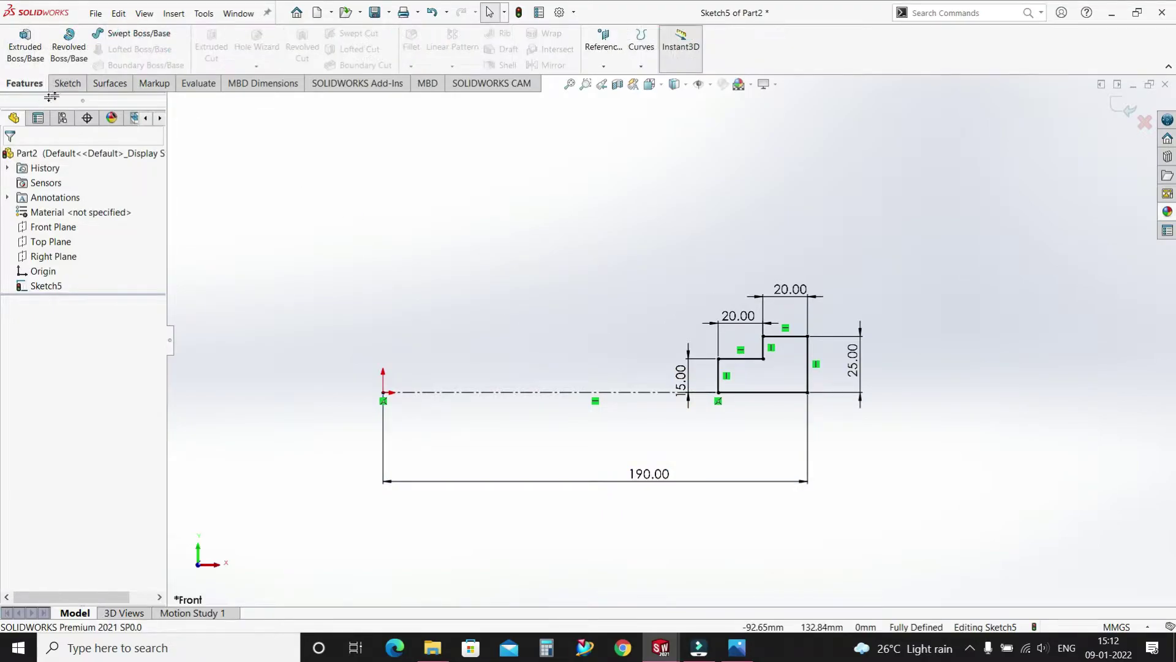
click(58, 55)
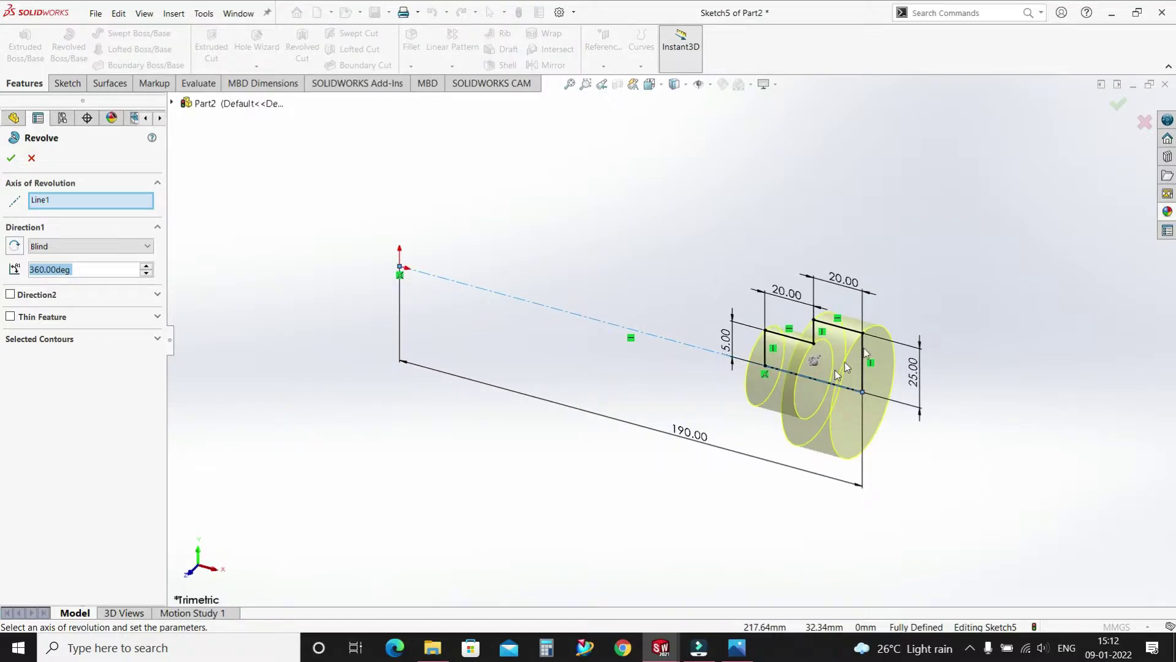
click(14, 159)
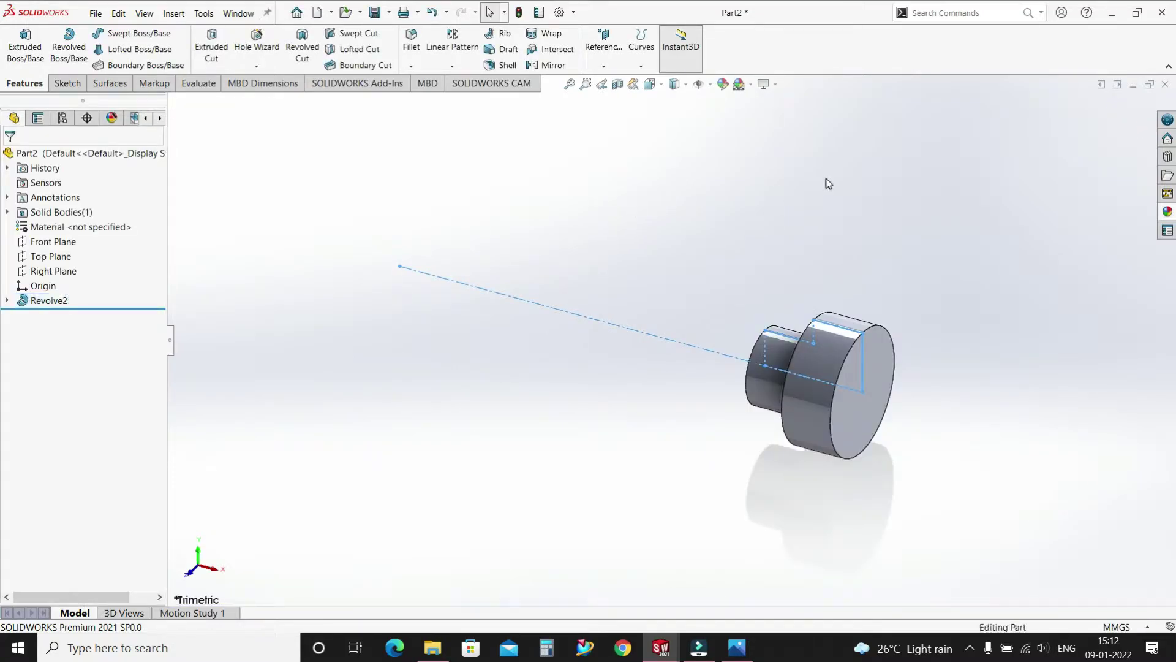
click(74, 86)
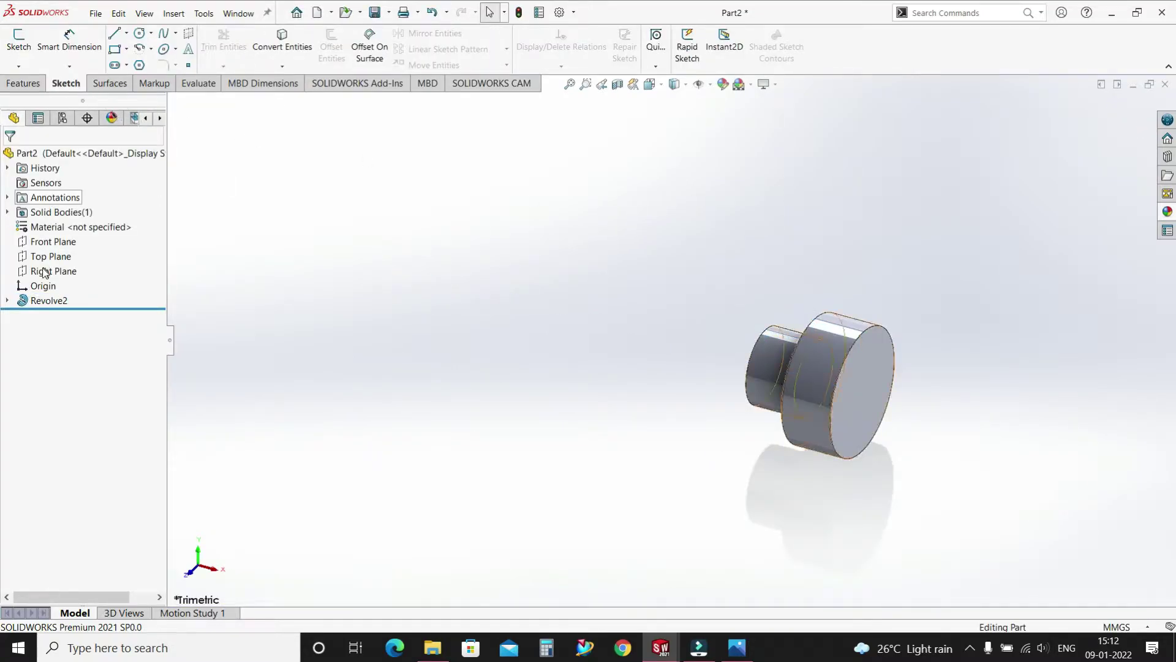
- Start a new Front Plane sketch with a 150 mm centerline from the origin
click(54, 242)
click(19, 39)
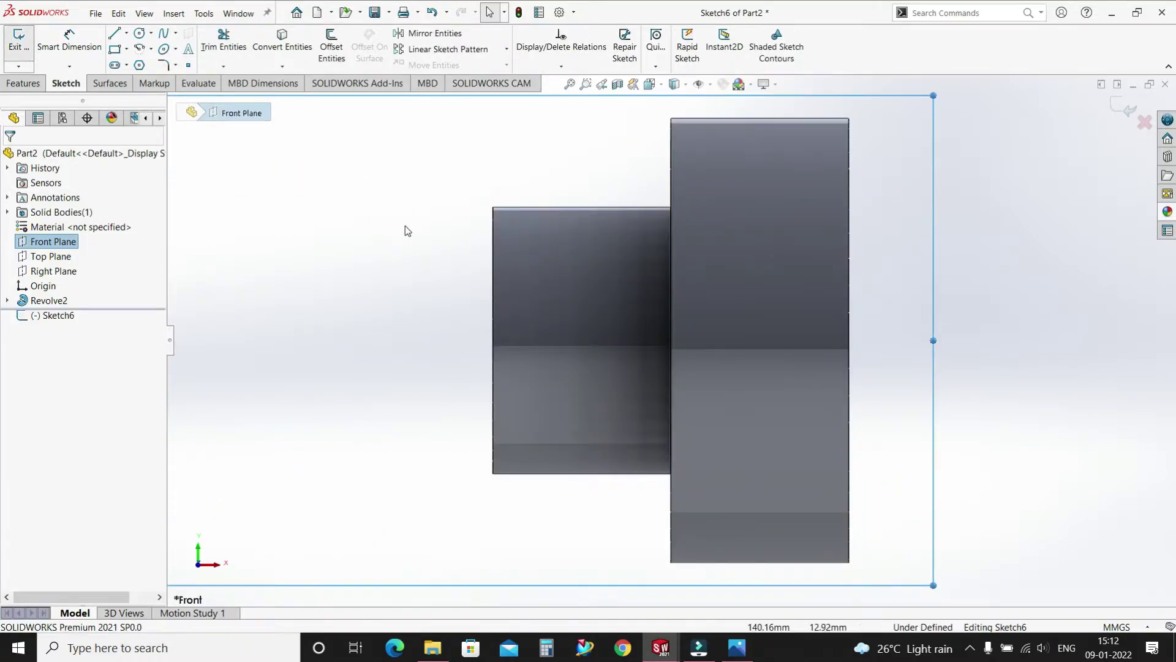
scroll(674, 300, up, 2)
scroll(757, 309, up, 1)
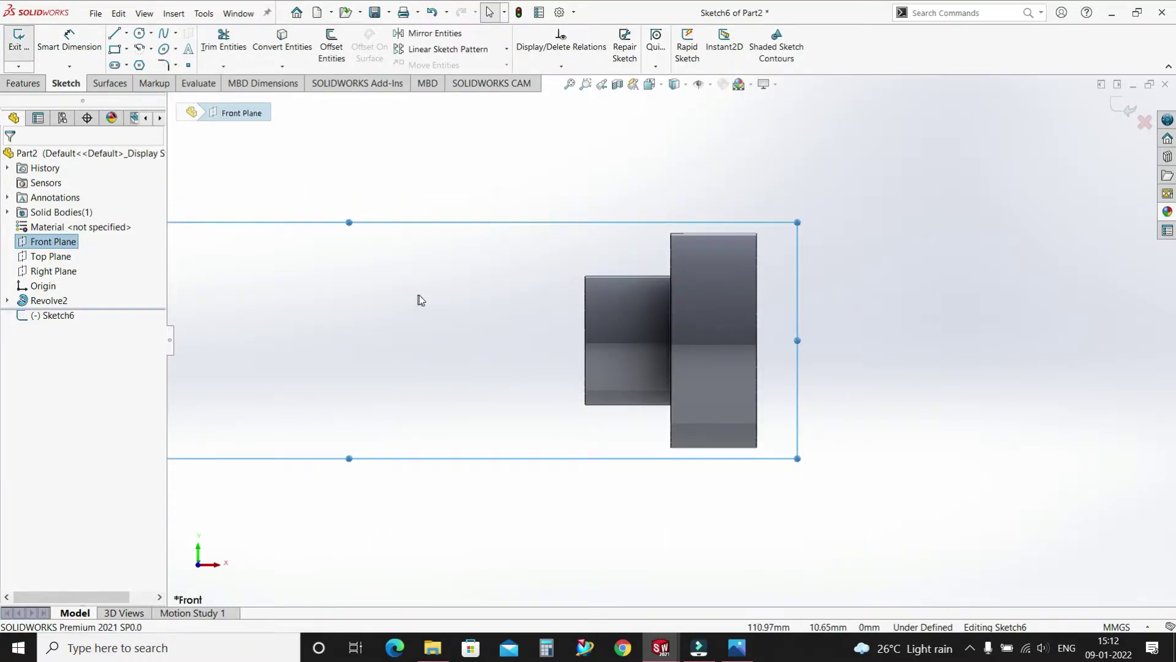
click(127, 37)
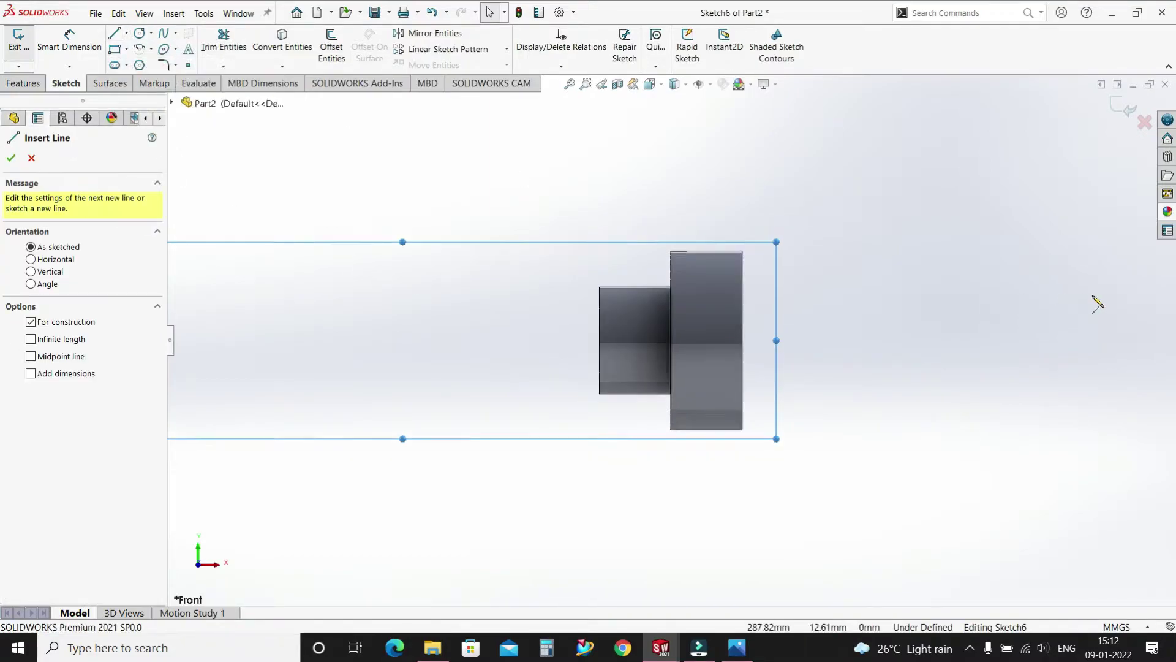
scroll(598, 323, up, 2)
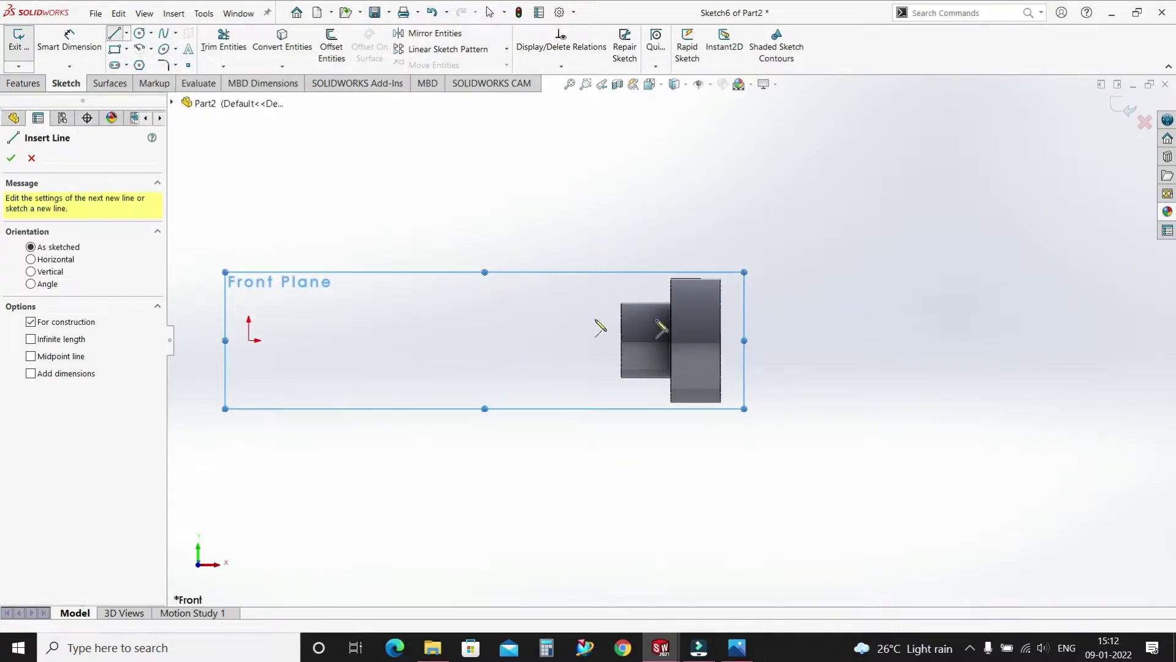
click(249, 340)
click(622, 340)
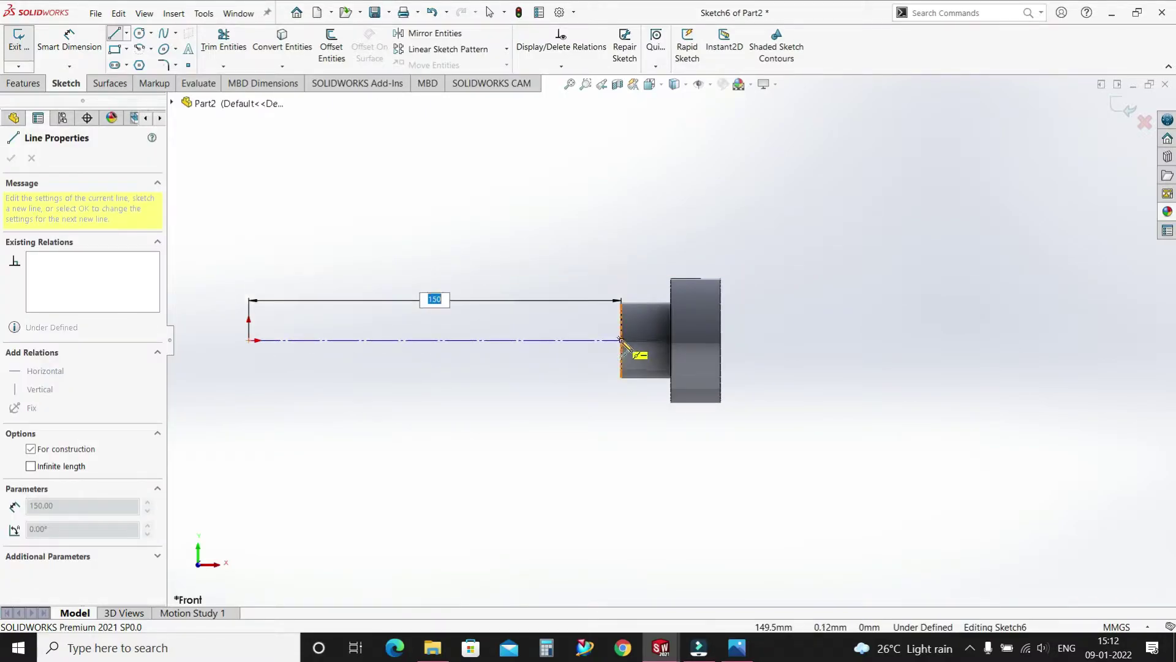
key(Return)
key(Escape)
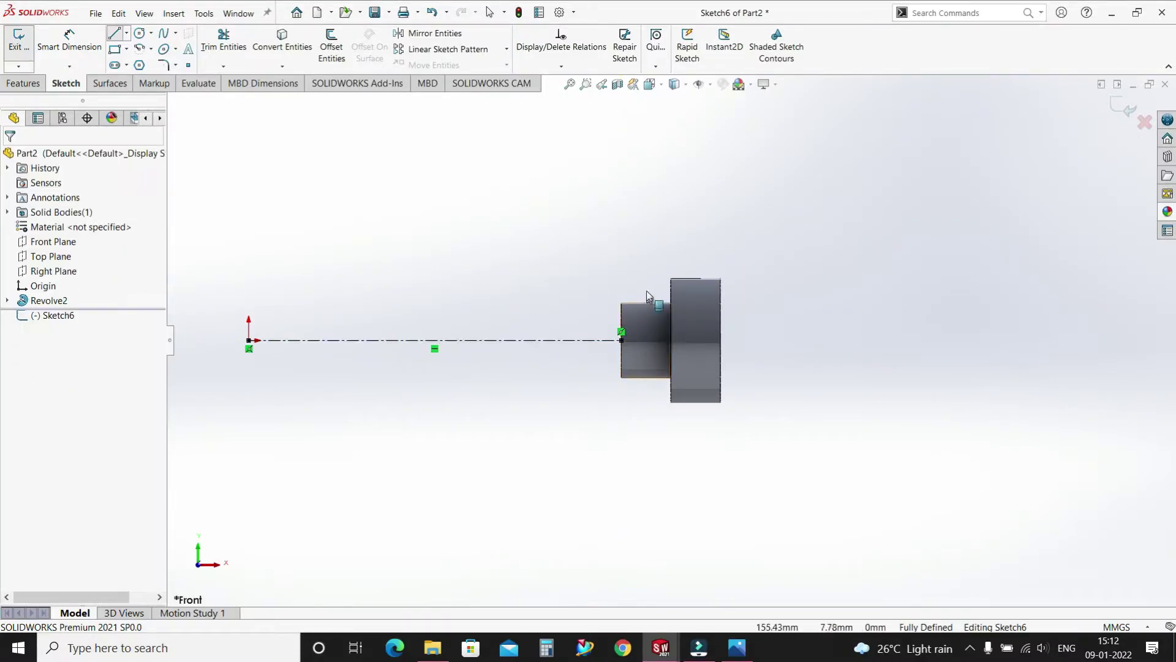
- Convert the large cylinder's left face edge and offset it 20 mm to the left
click(288, 49)
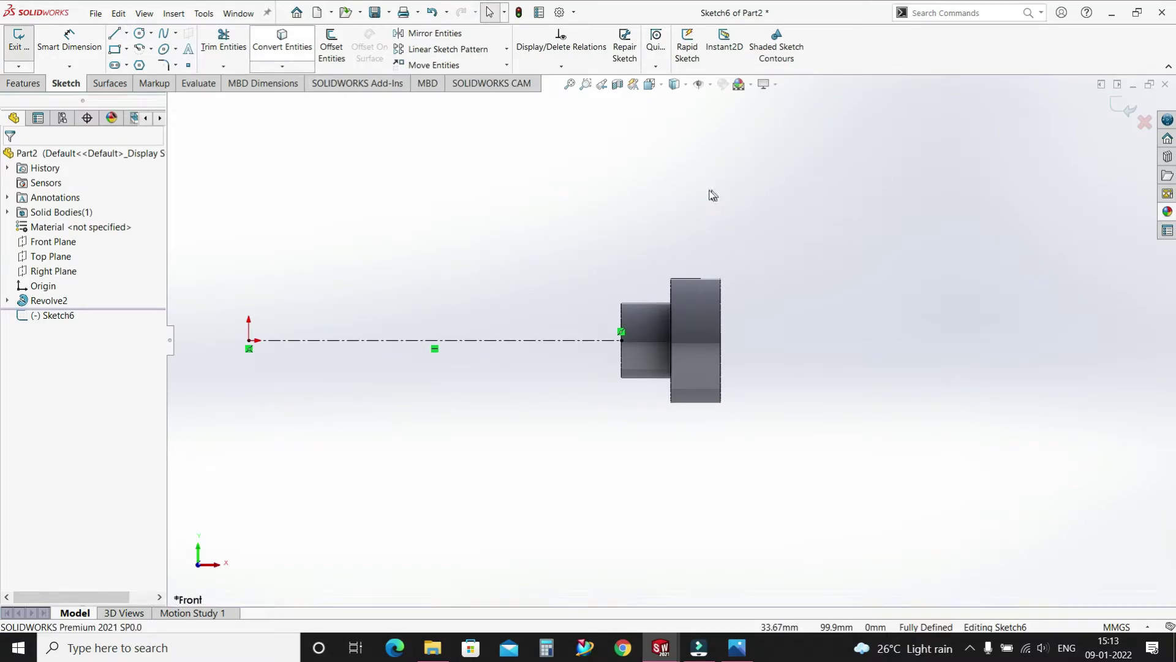
click(670, 294)
click(10, 159)
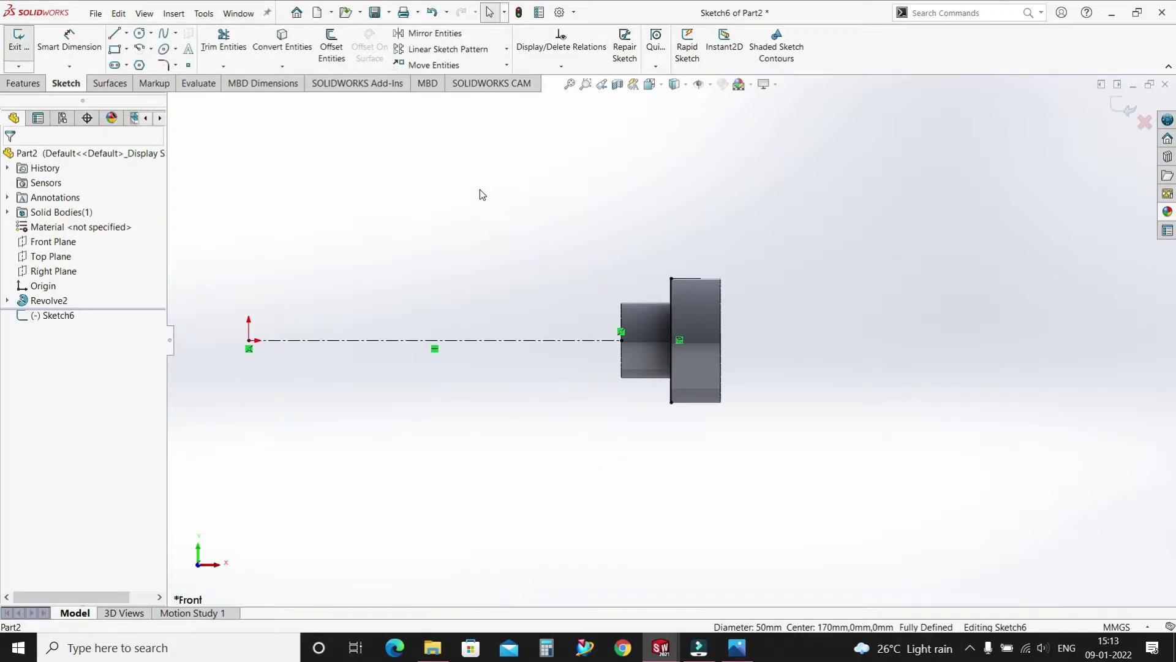
click(331, 46)
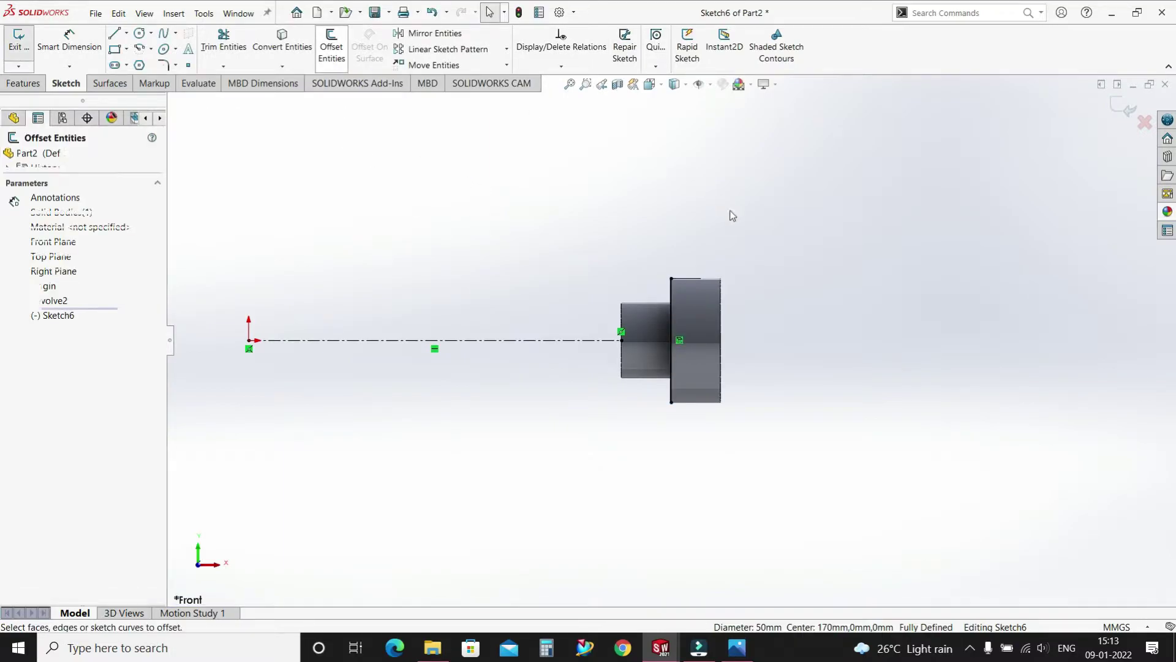
click(674, 293)
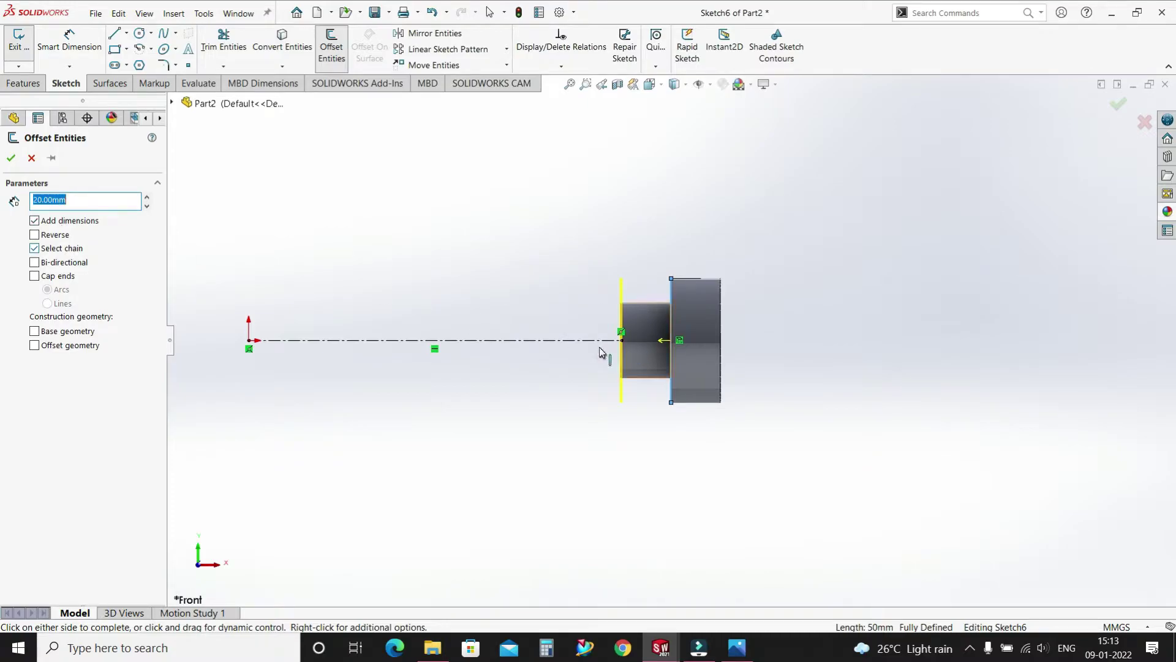
click(10, 159)
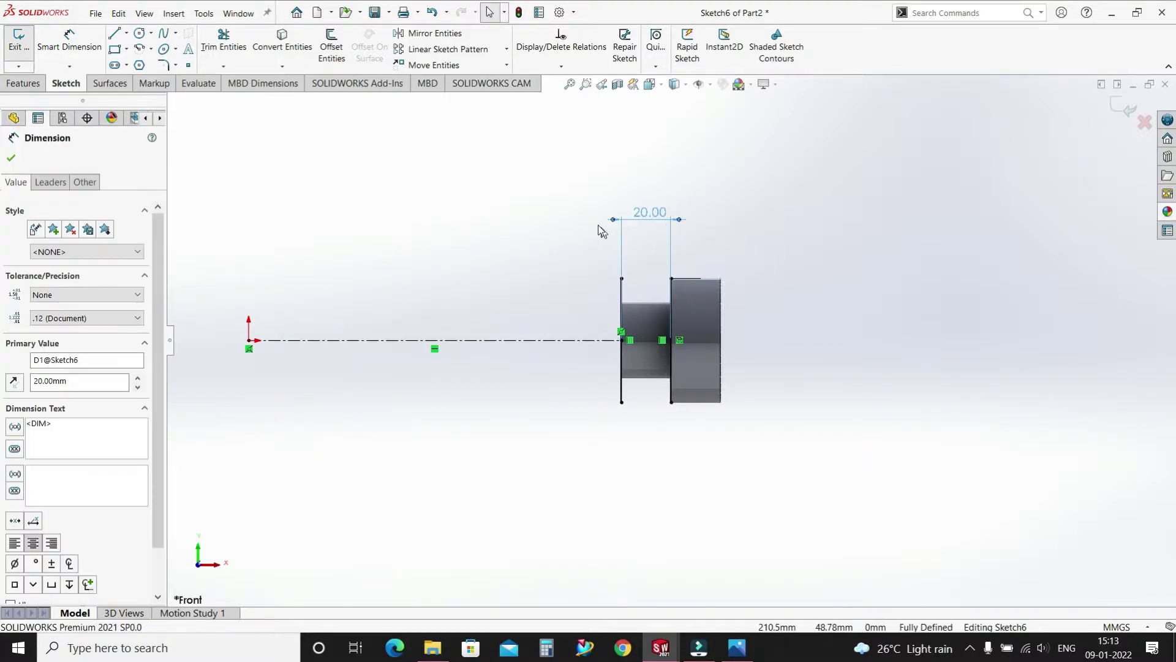
click(299, 151)
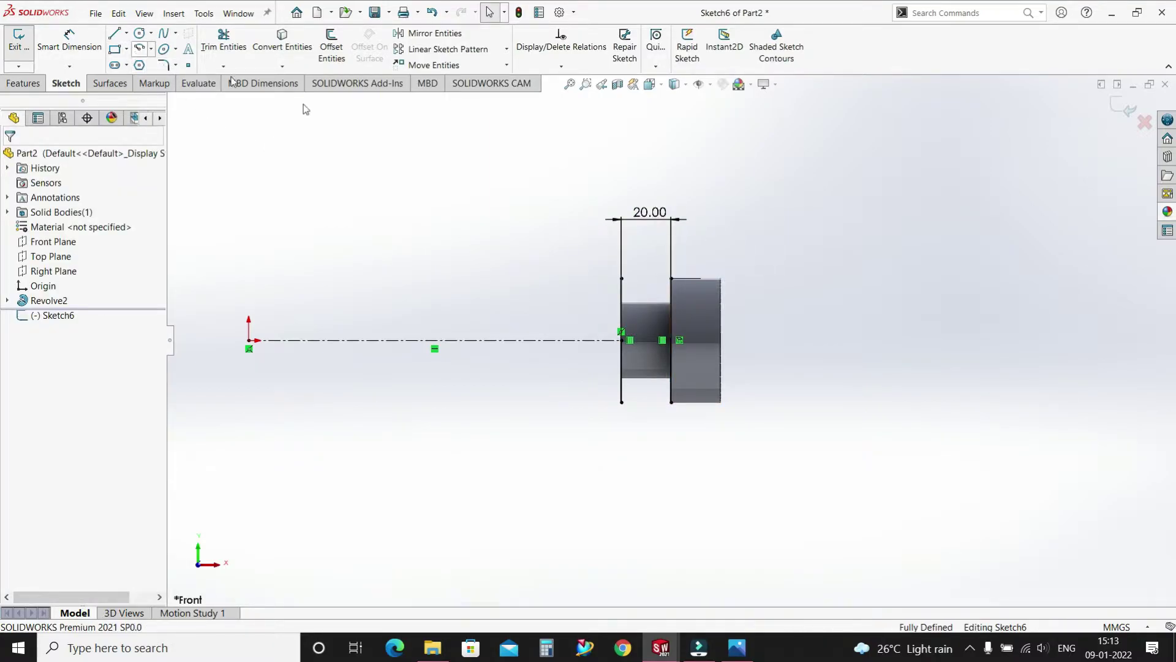
- Draw a centre-point arc from the offset line's top to the left end
click(412, 469)
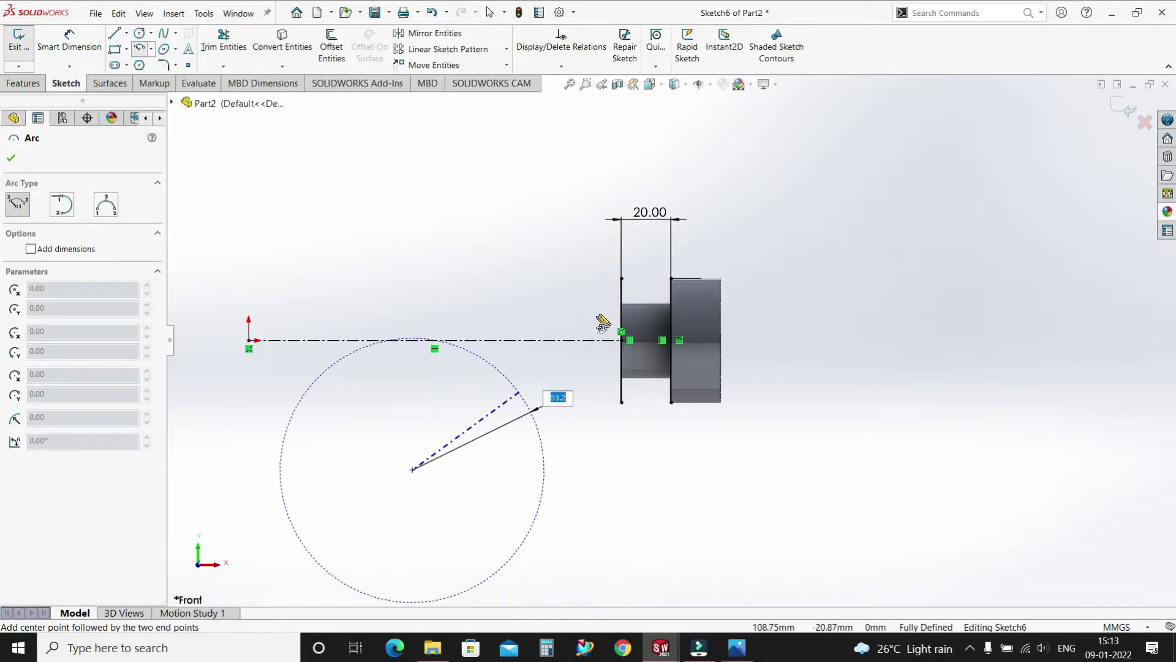
click(621, 331)
key(Escape)
click(621, 279)
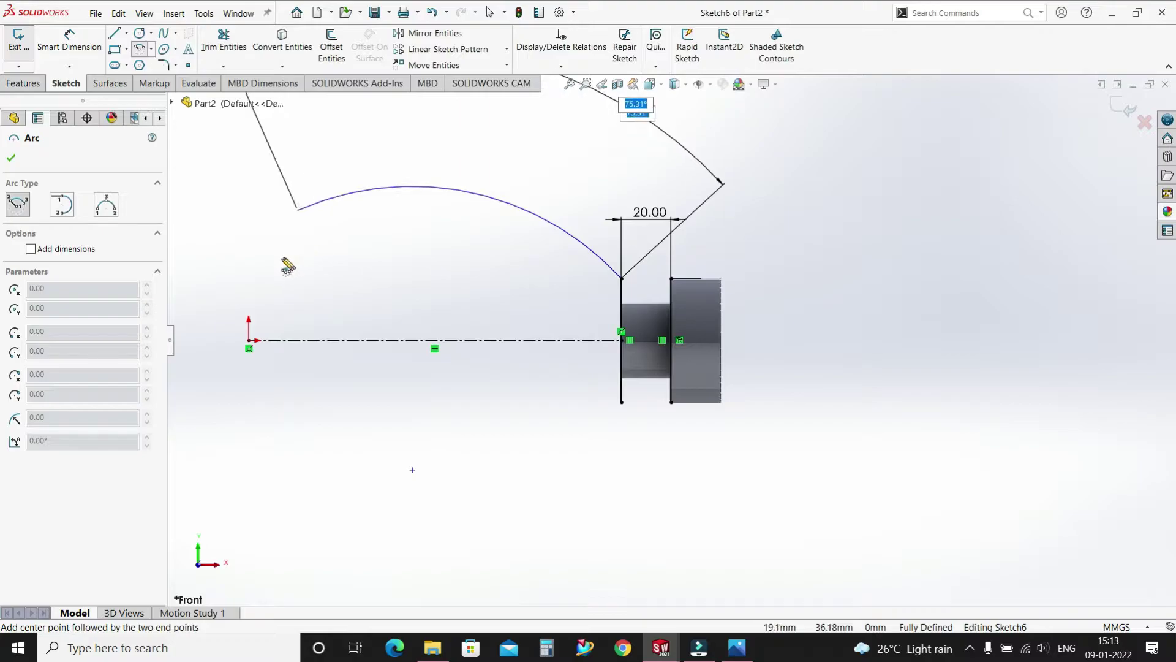
click(260, 287)
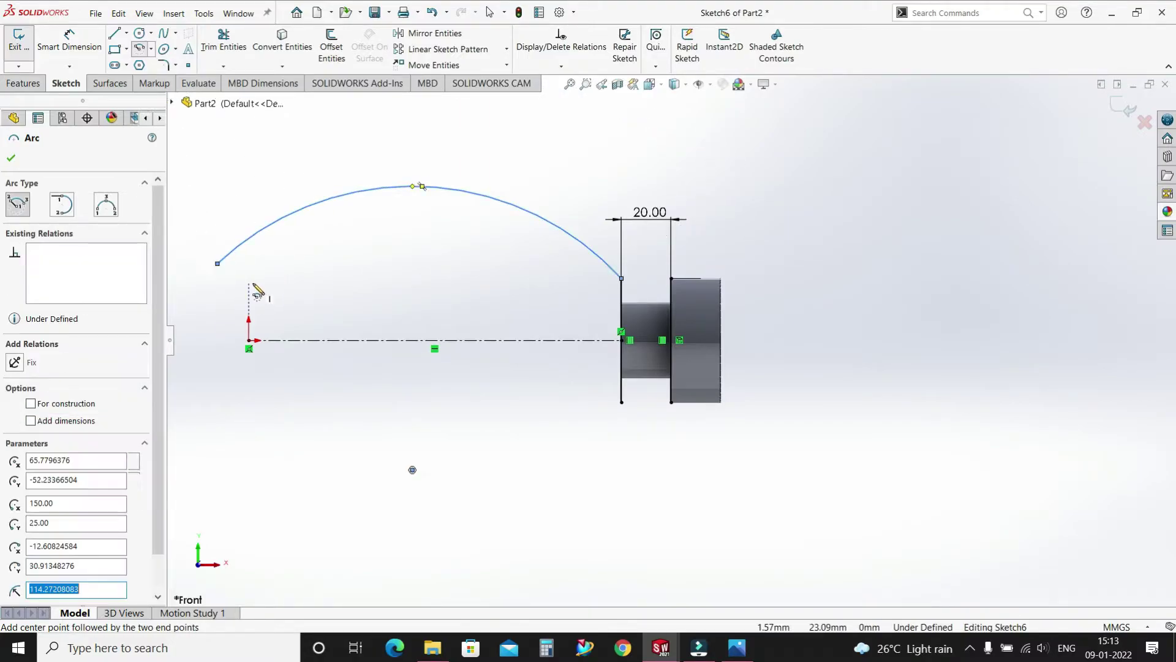
right_click(259, 289)
click(294, 288)
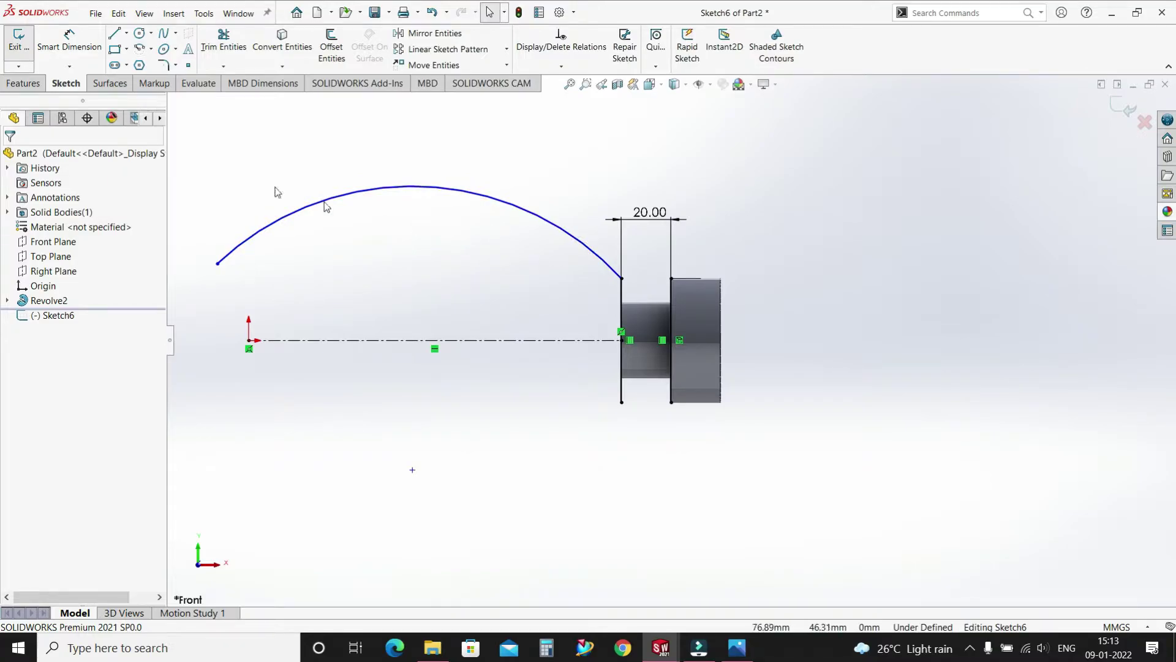
- Dimension the arc's radius to 150 mm
click(69, 41)
click(437, 188)
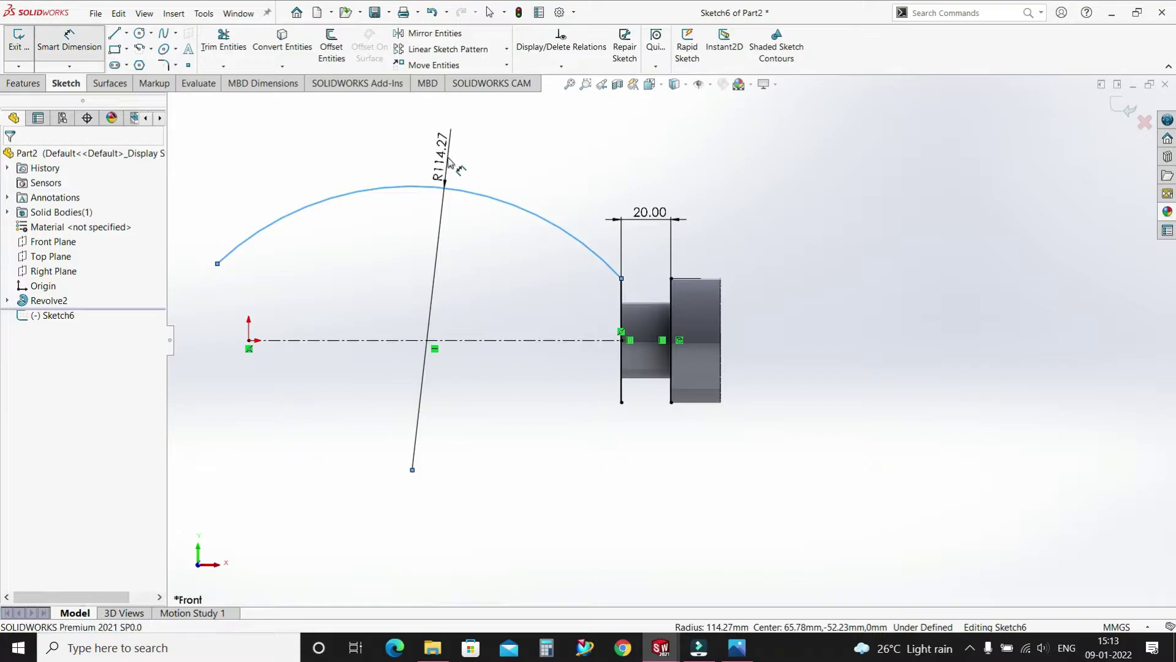
click(452, 163)
text(150)
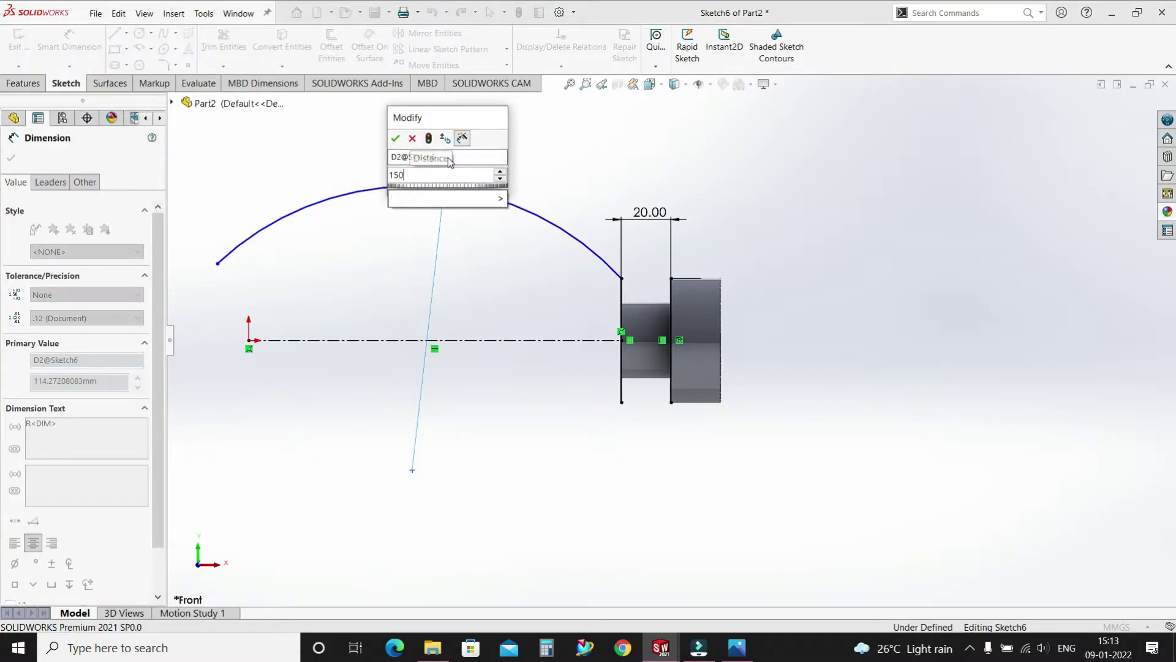
key(Return)
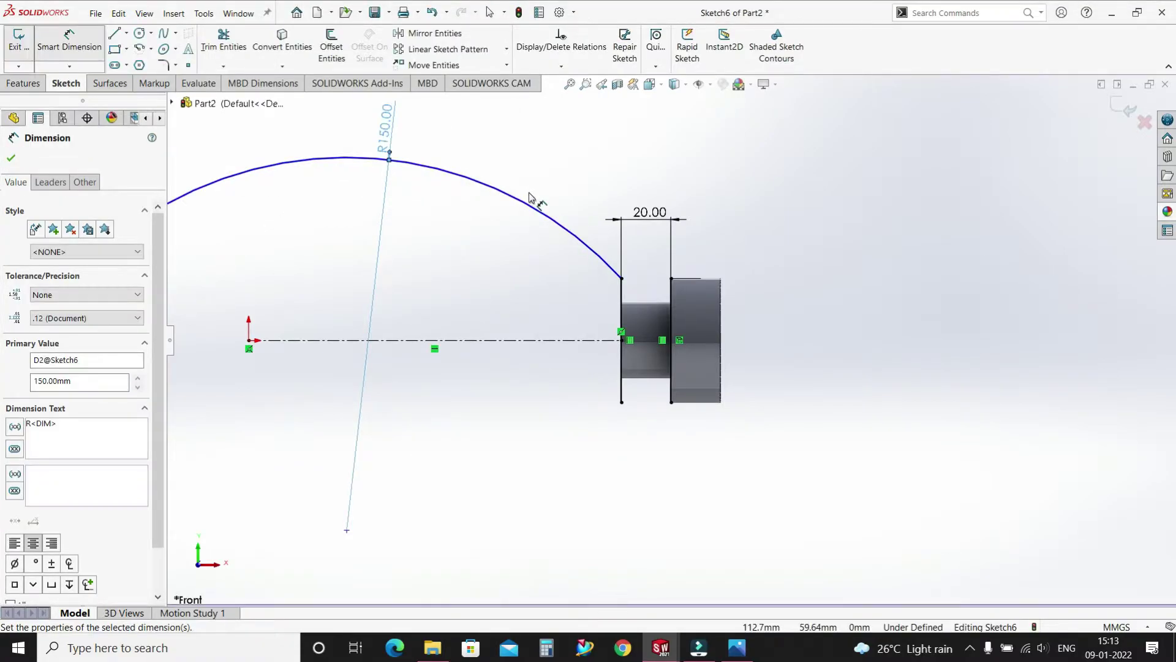
click(482, 518)
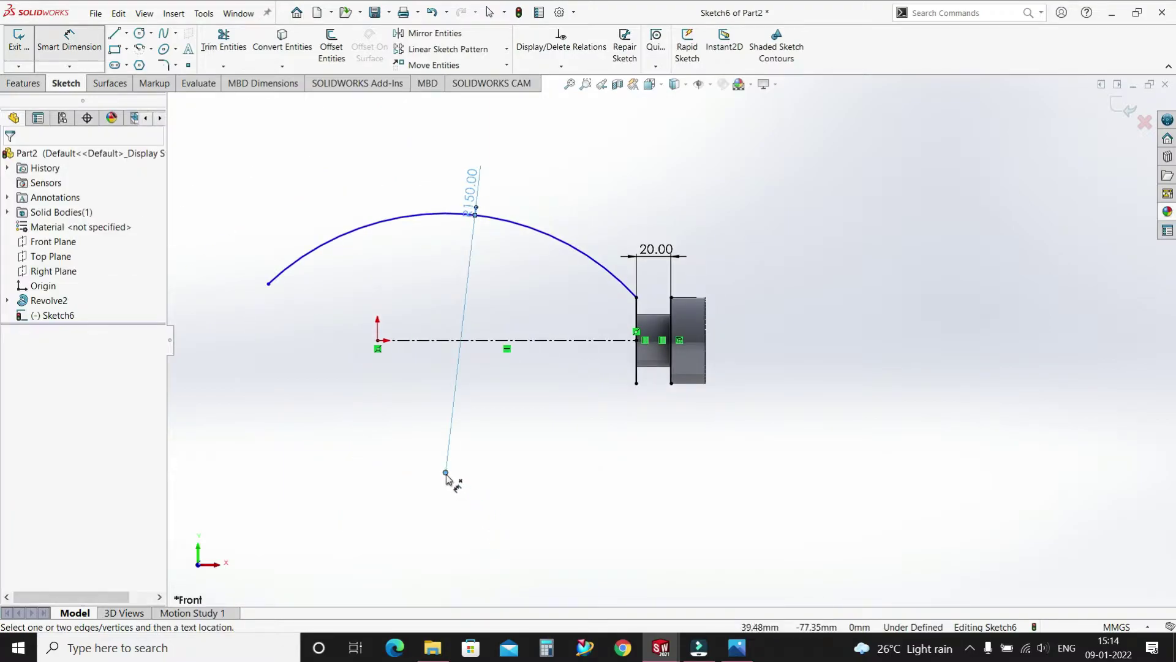
- Dimension the arc centre 90 mm horizontally from the part's right edge
click(445, 472)
click(705, 373)
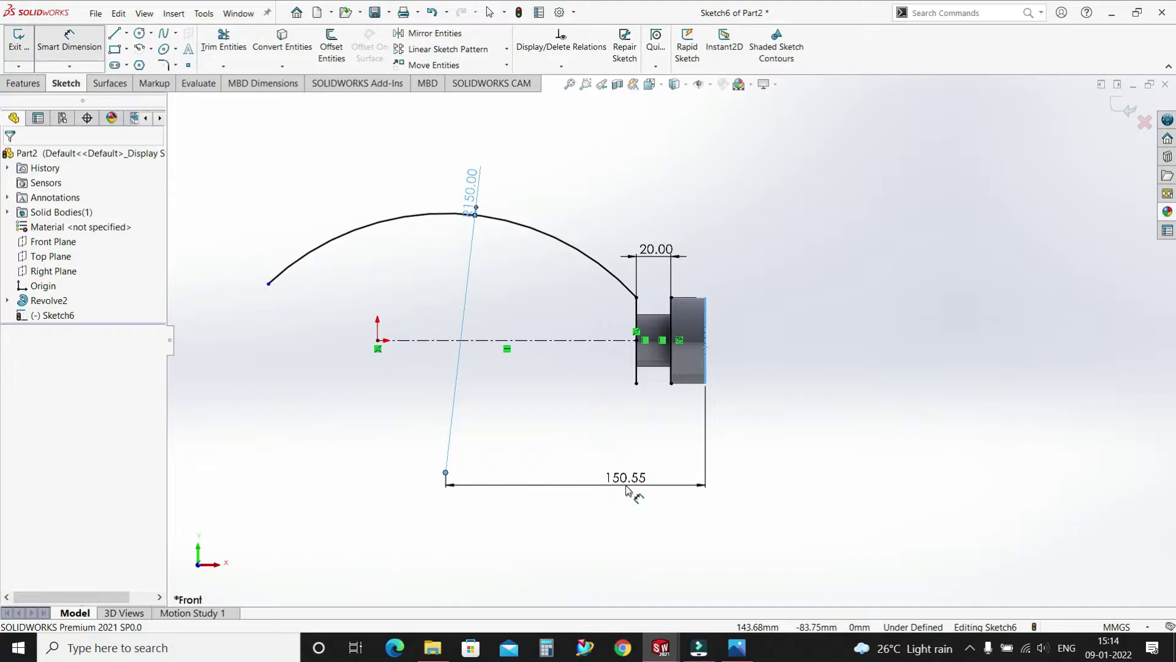
click(626, 488)
text(90)
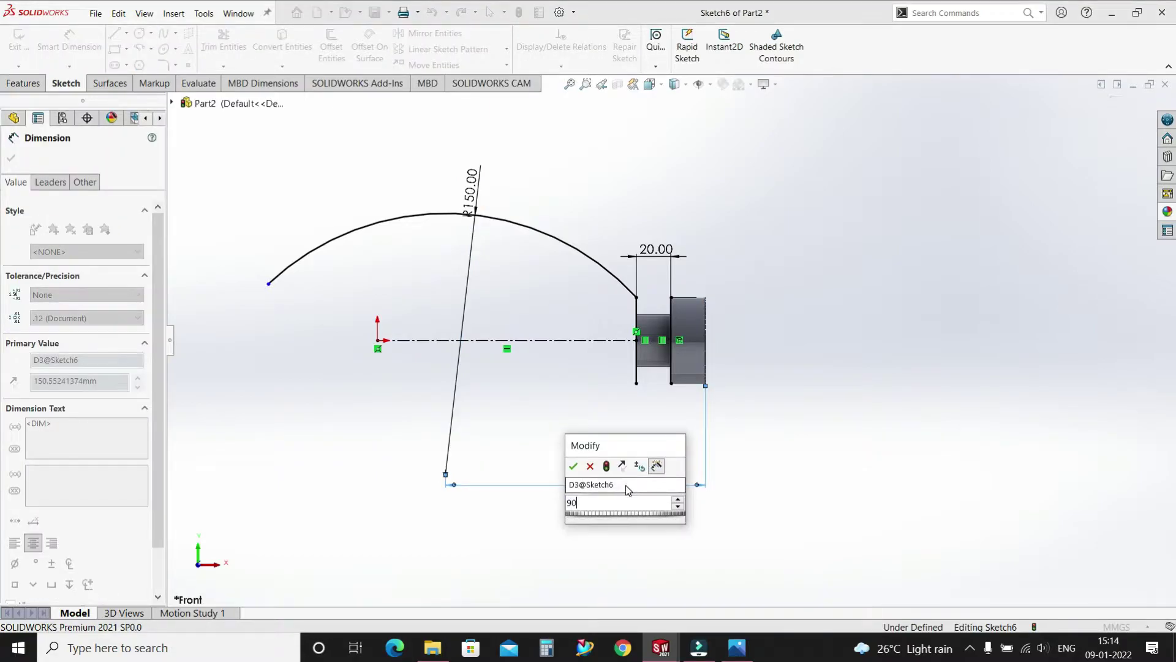
key(Return)
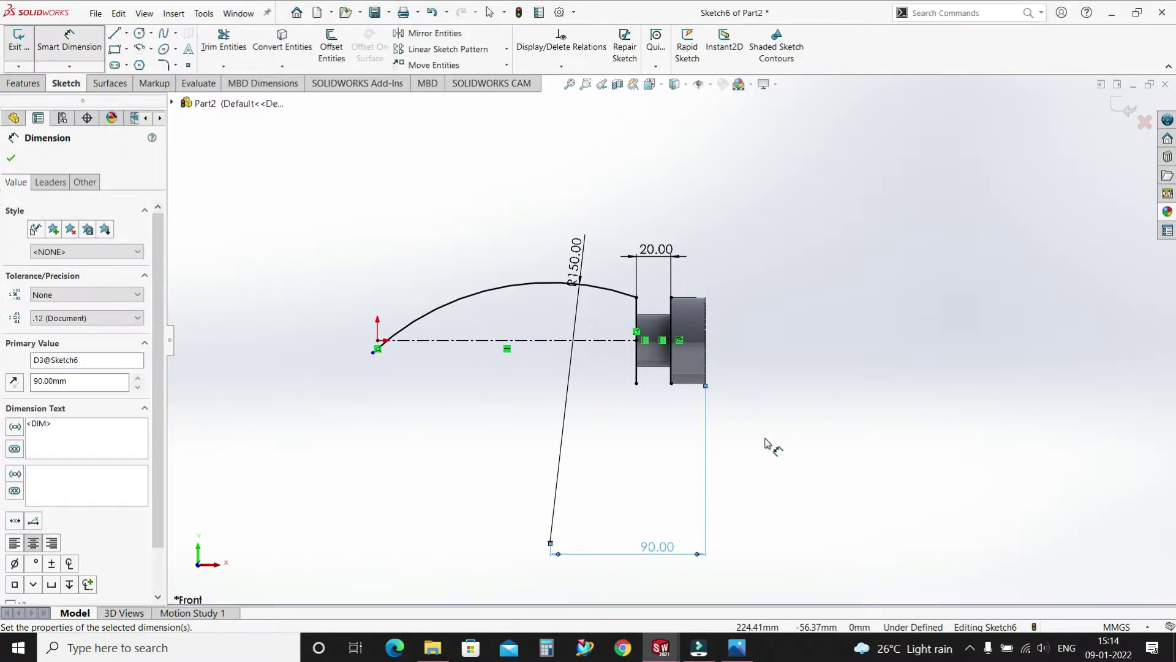
key(Escape)
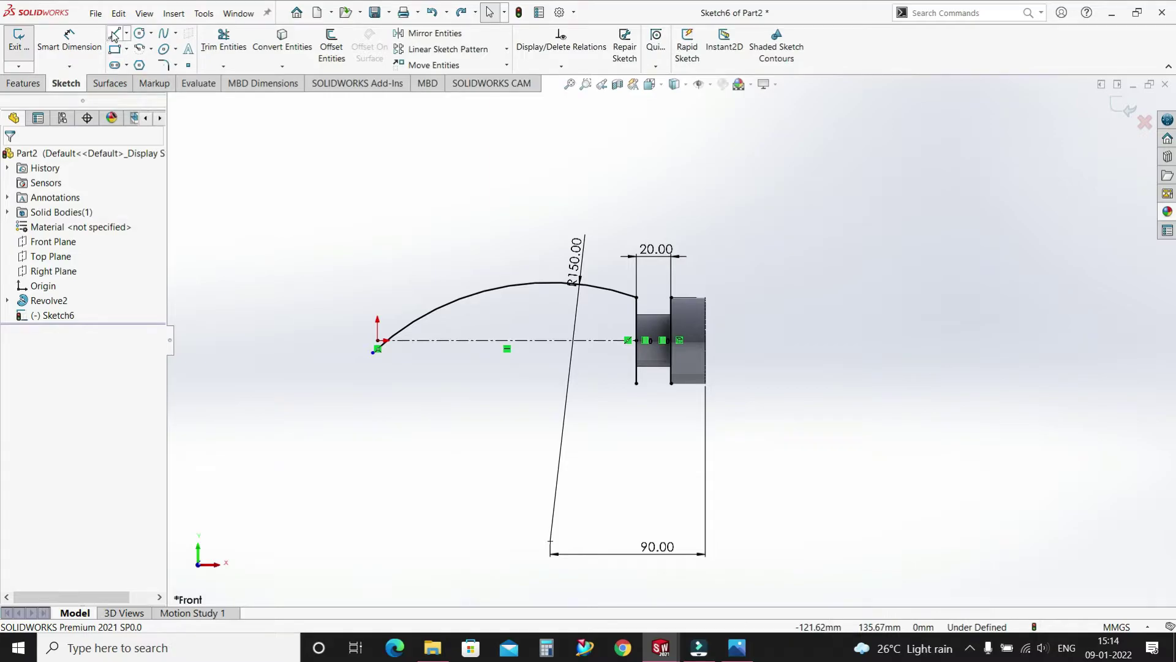
- Draw a 30 mm horizontal line from the head's lower-left corner
key(l)
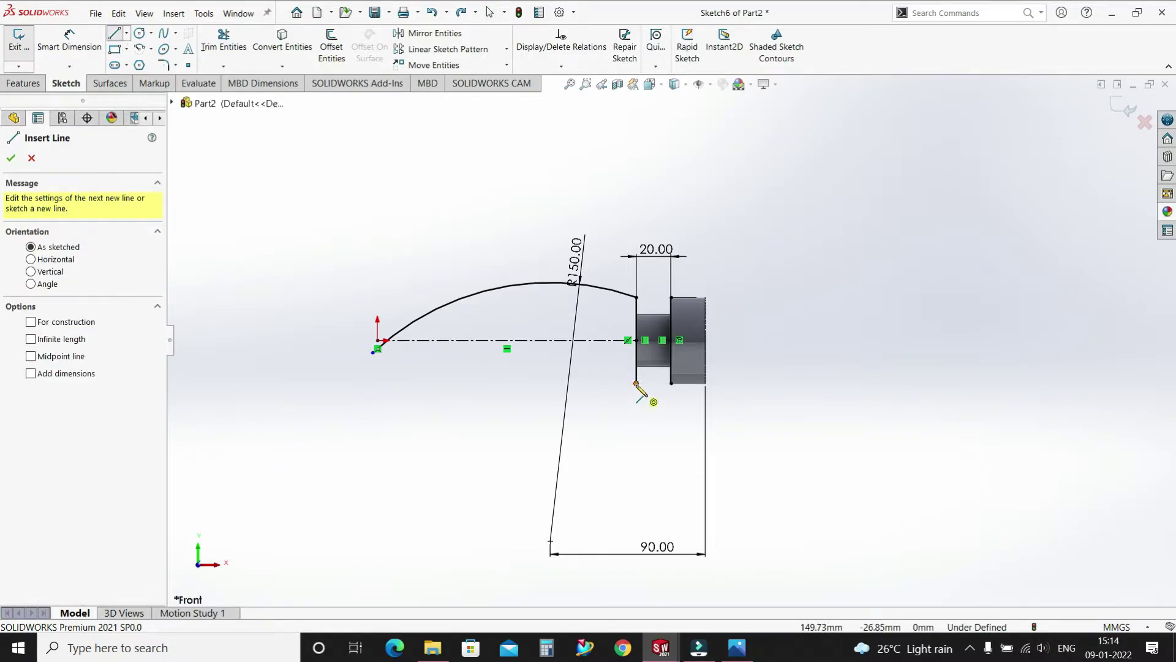
click(637, 383)
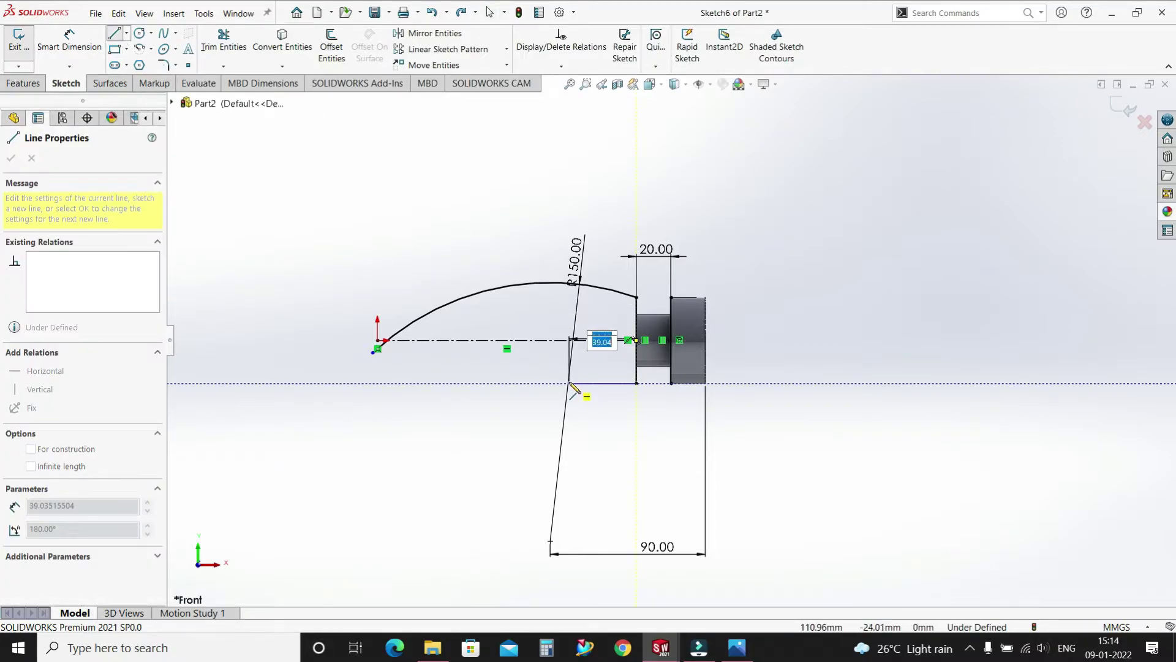
key(Return)
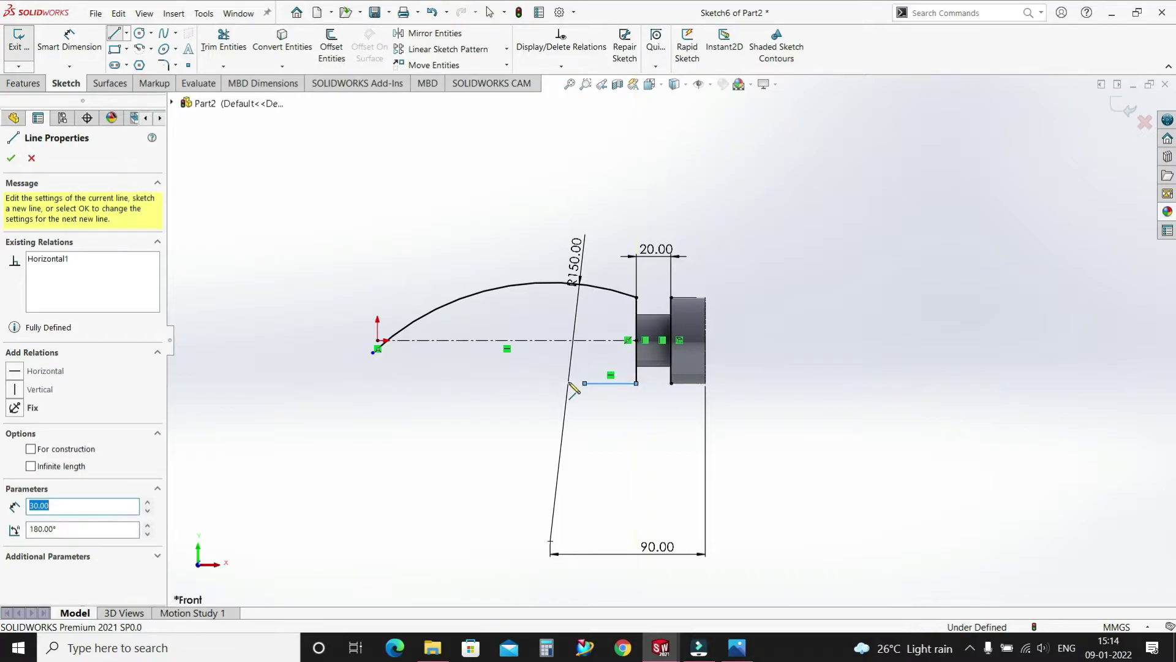
key(Escape)
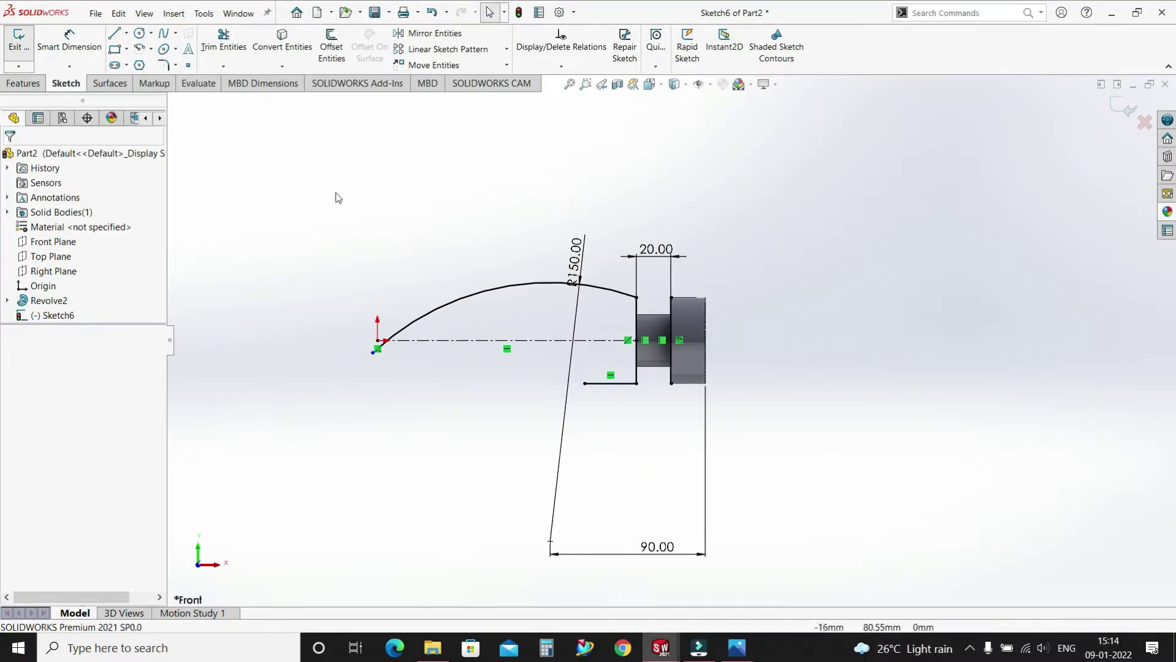
- Sketch a lower centre-point arc starting at the new line's end
key(a)
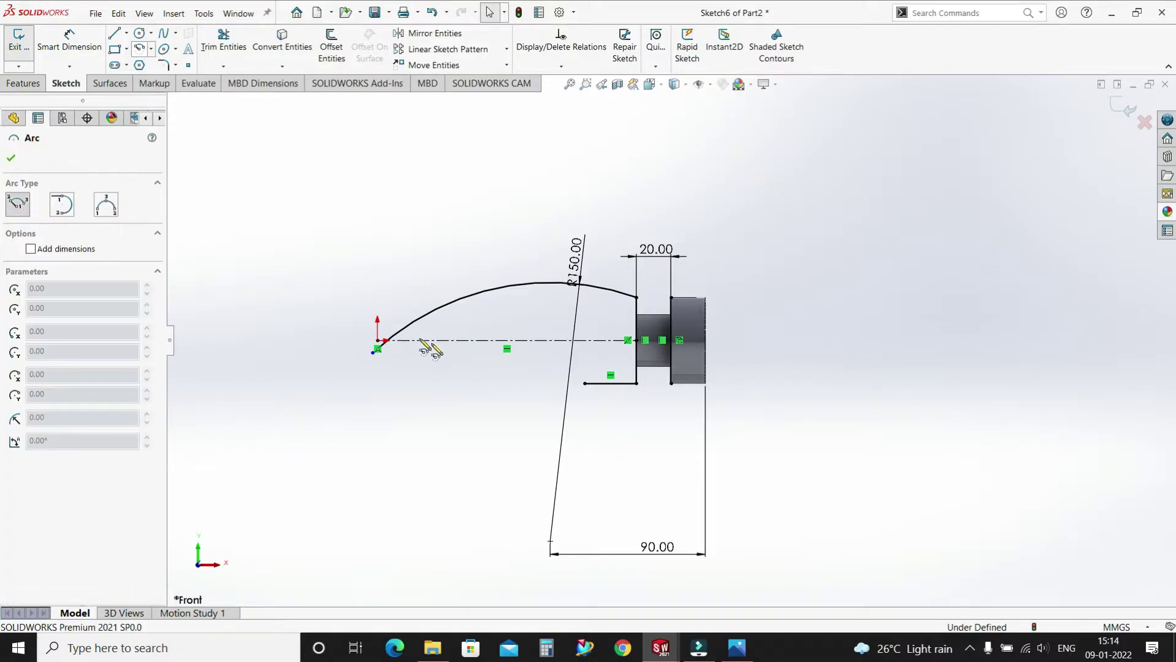
click(478, 491)
click(584, 383)
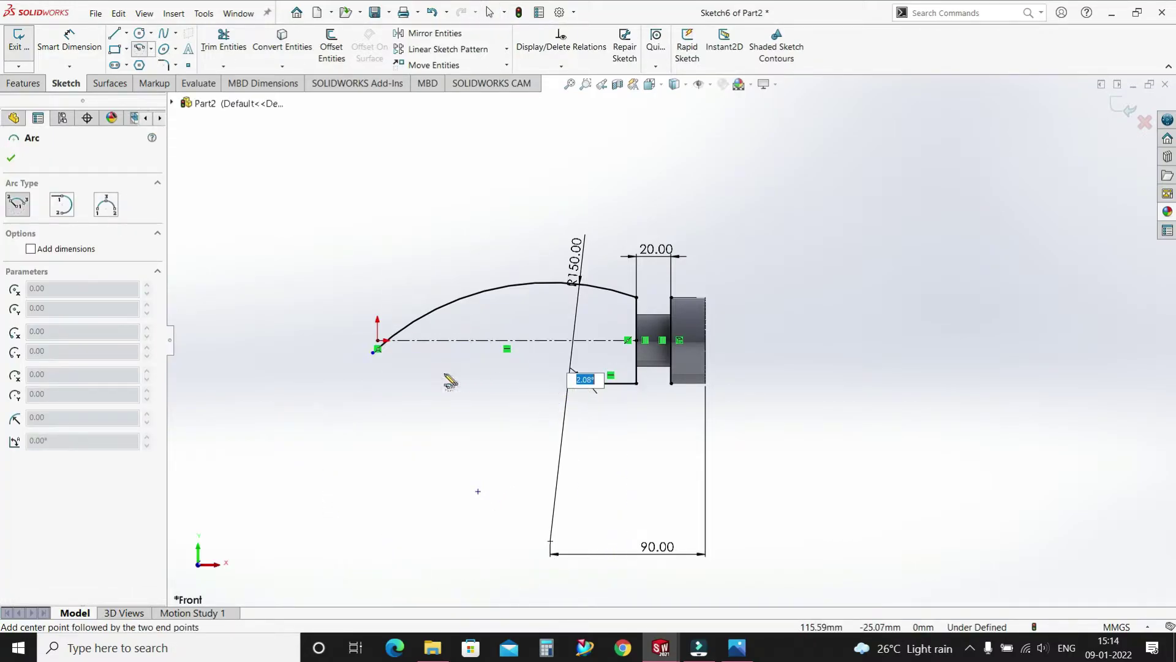
click(395, 401)
key(Escape)
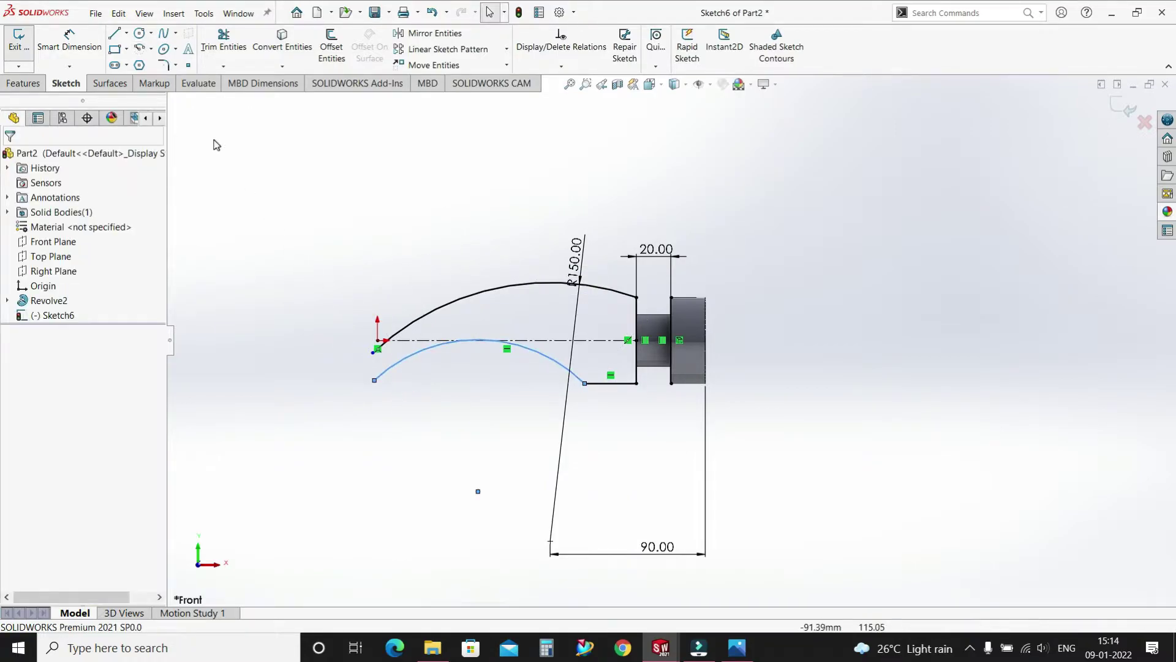
- Dimension the lower arc's radius to 100 mm
click(59, 49)
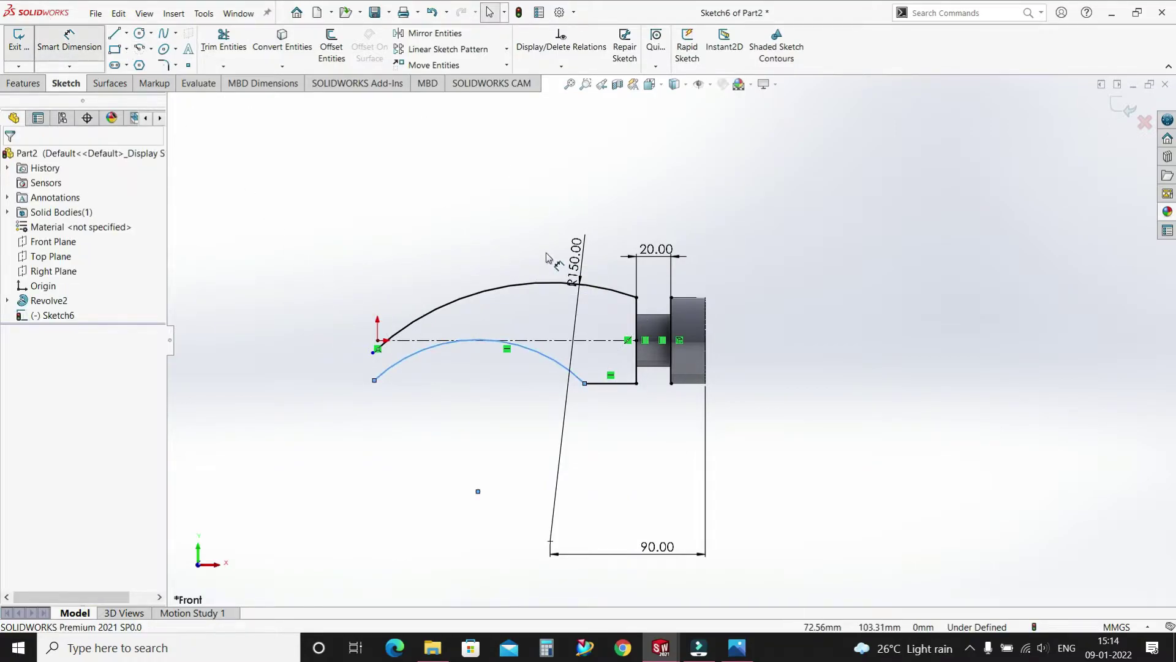
click(522, 351)
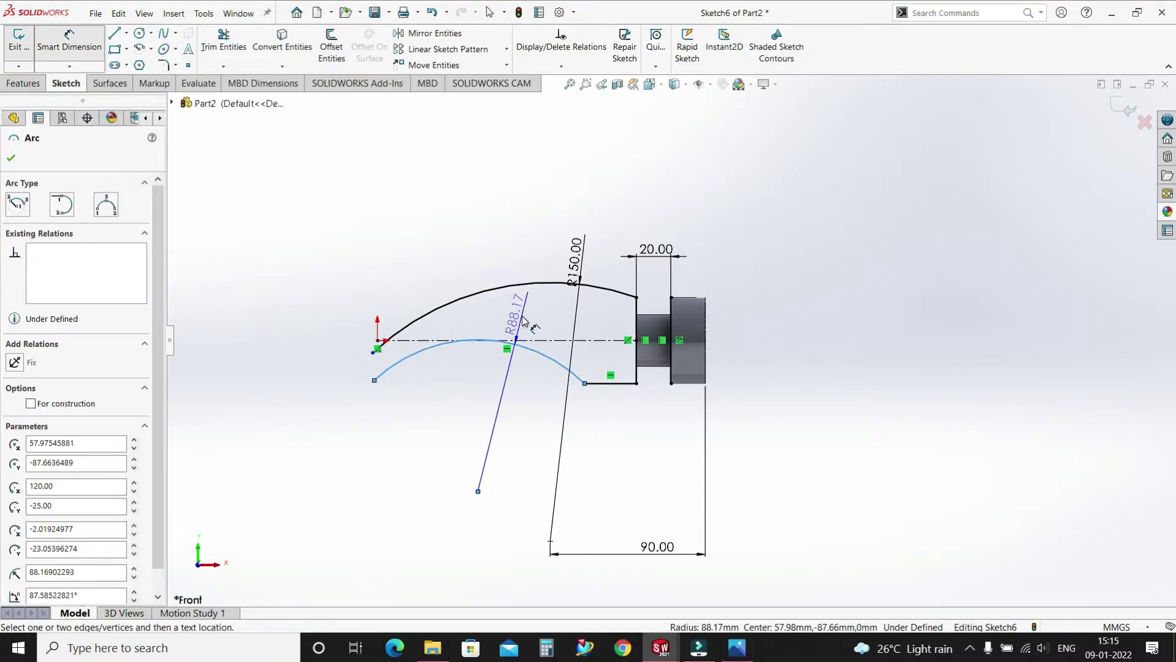
click(523, 320)
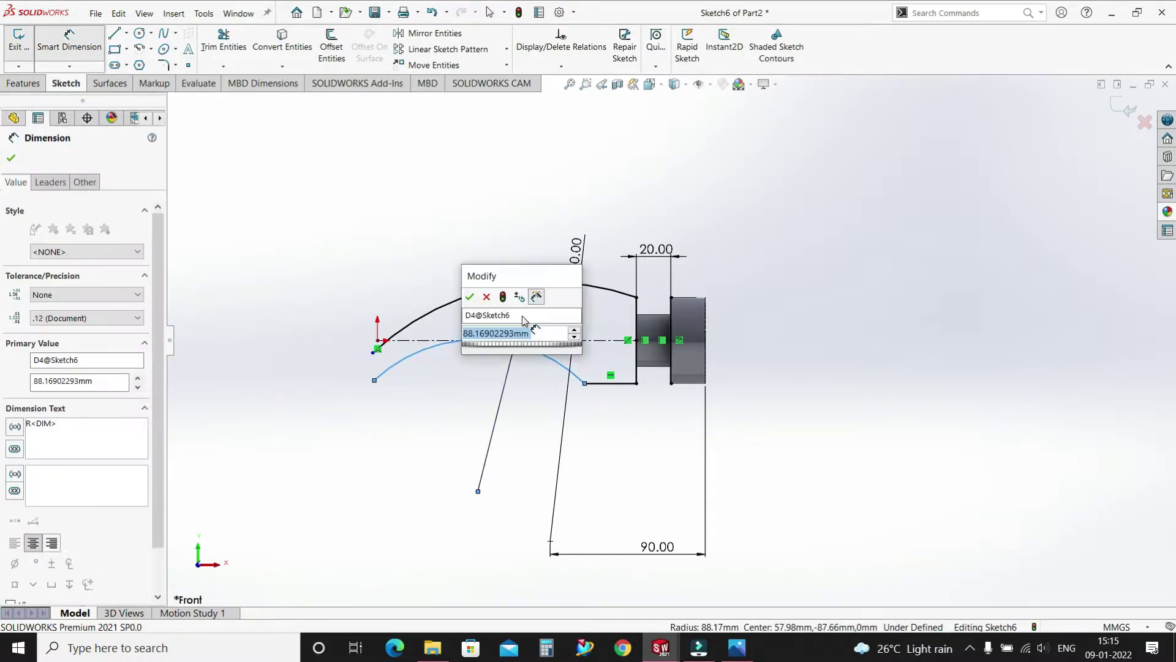
text(100)
key(Return)
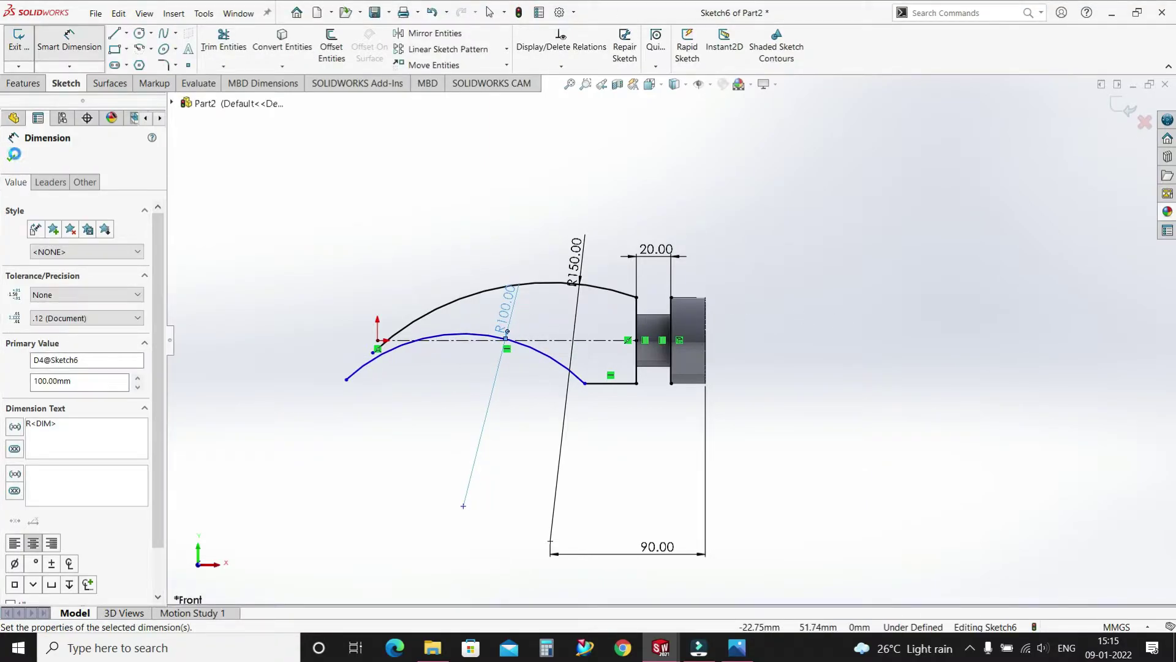
click(11, 158)
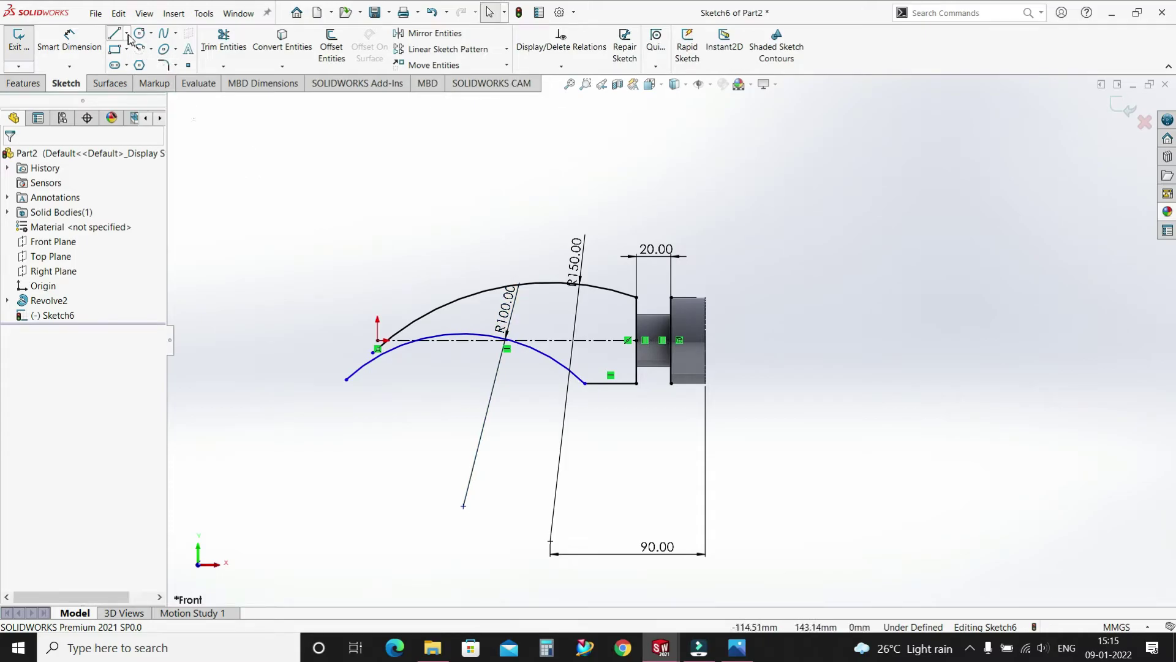
- Draw a 25 mm vertical centerline up from the sketch origin
click(126, 33)
click(144, 50)
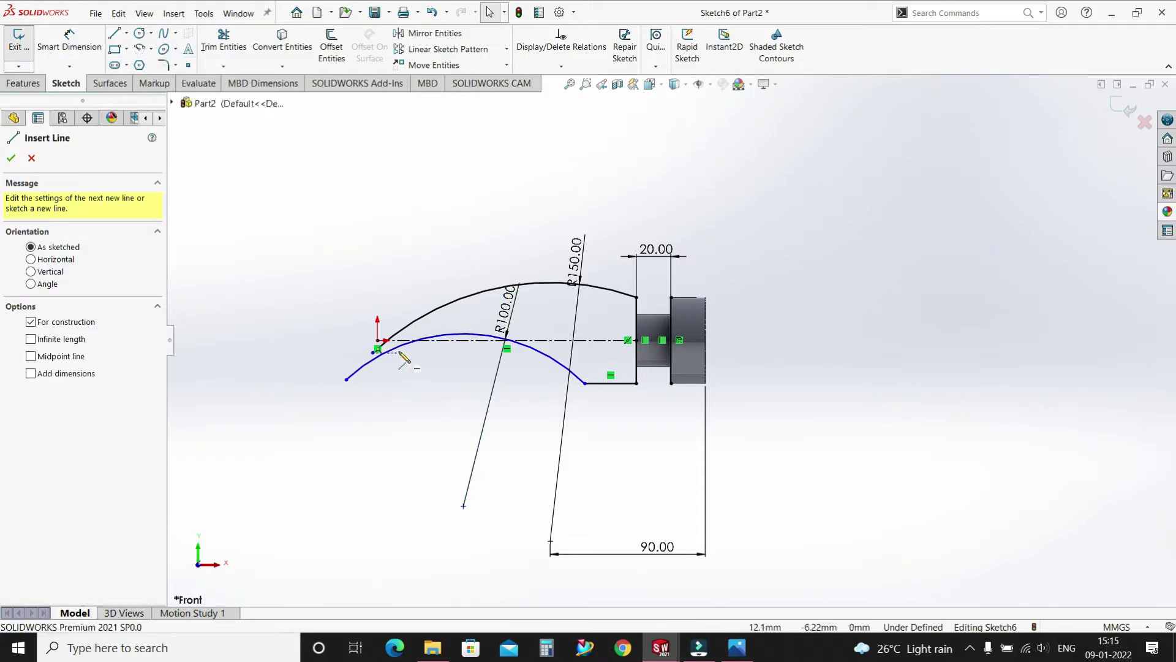
scroll(402, 353, down, 3)
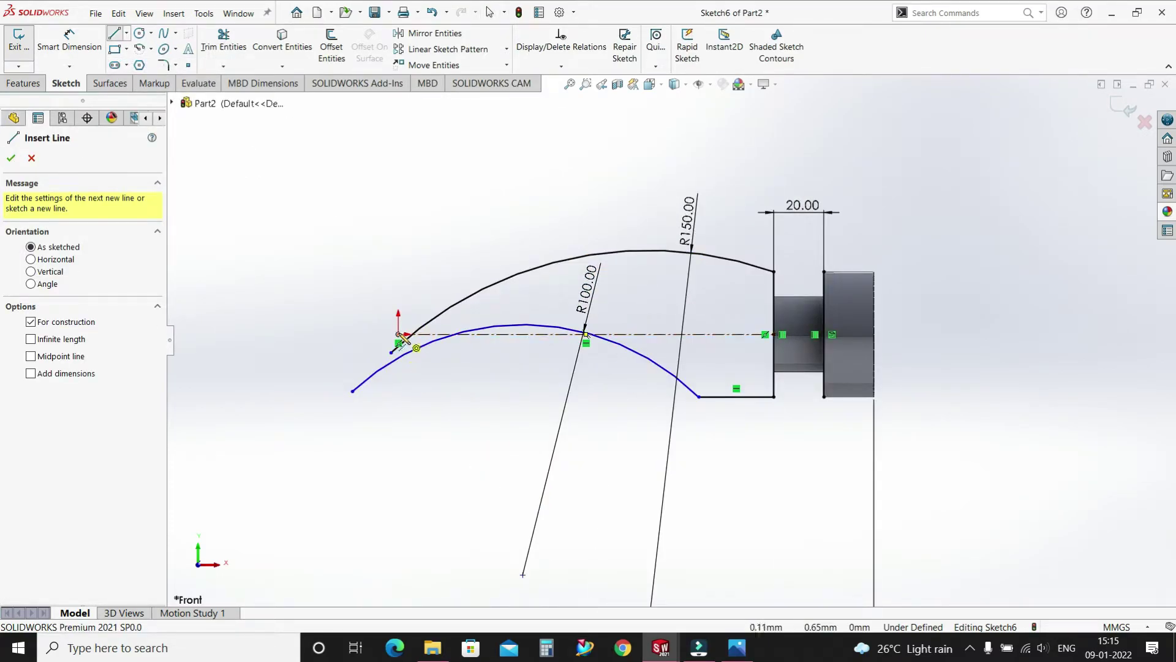
click(399, 335)
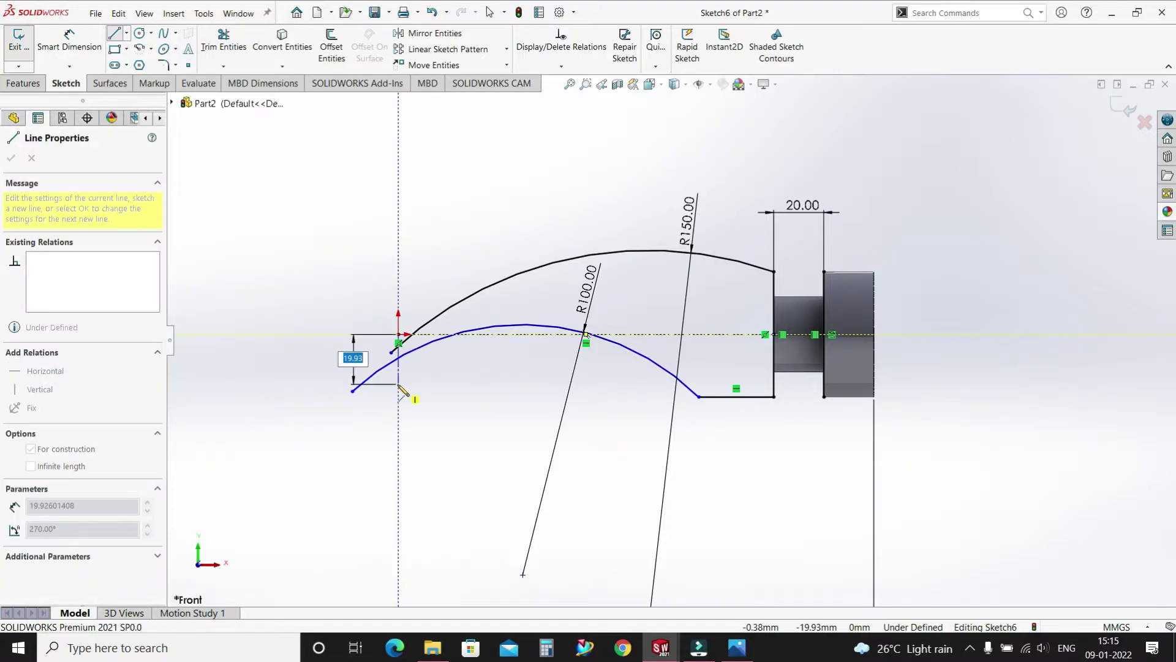
text(25)
key(Return)
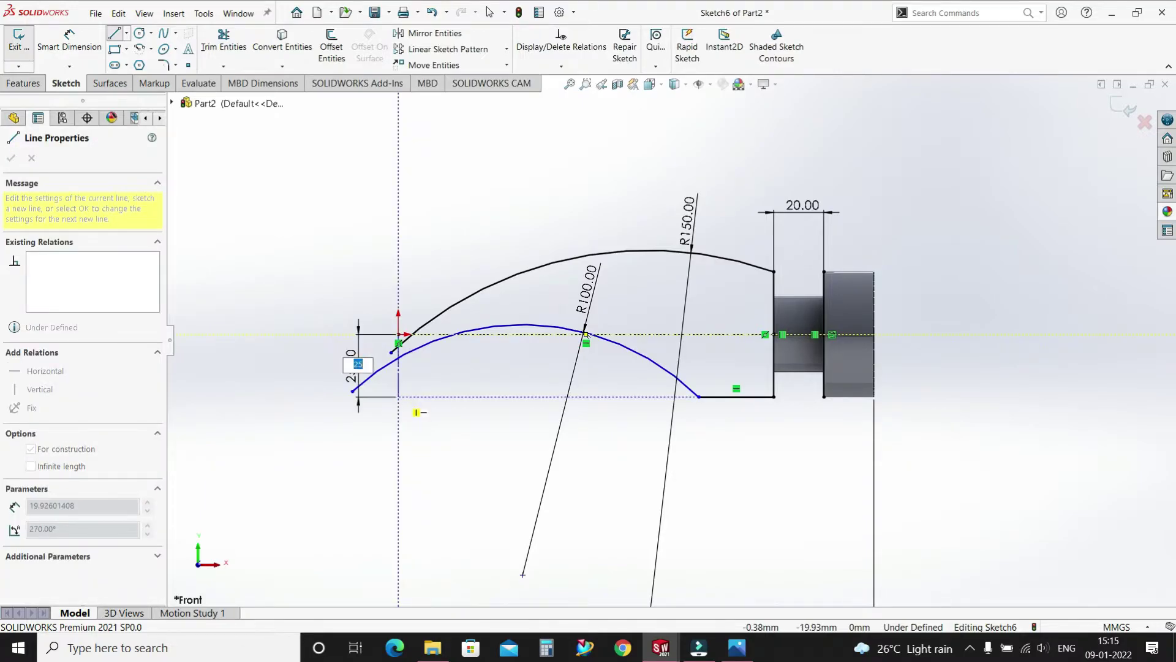
key(Escape)
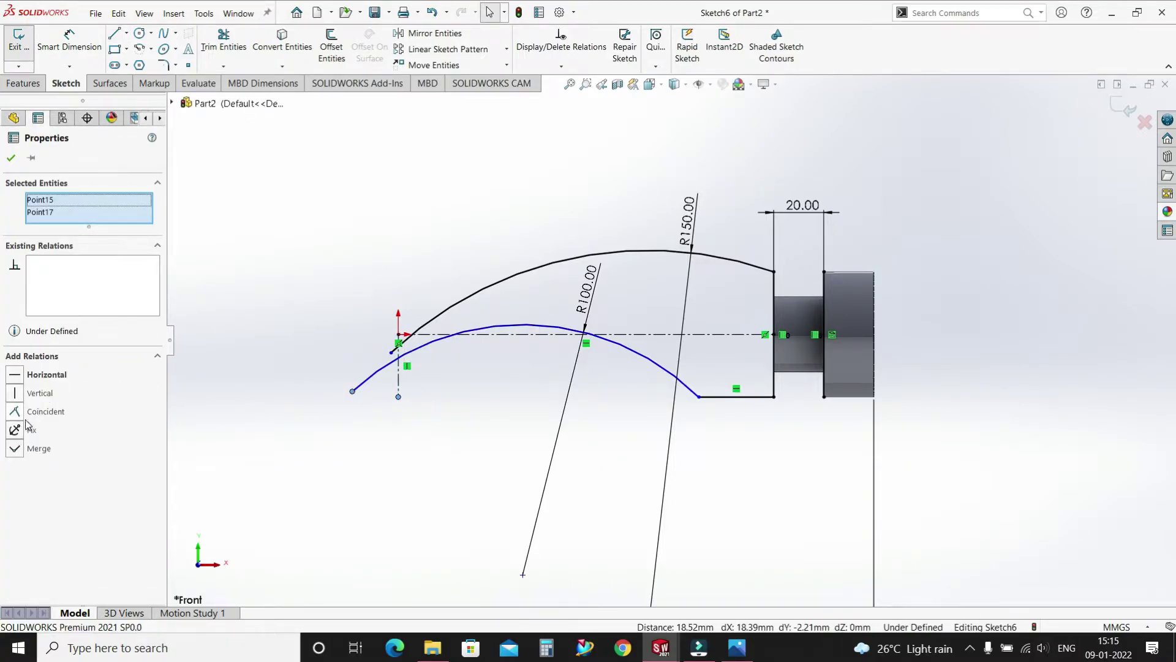
- Make the lower arc's end coincident with the vertical line and turn it into regular geometry
click(16, 412)
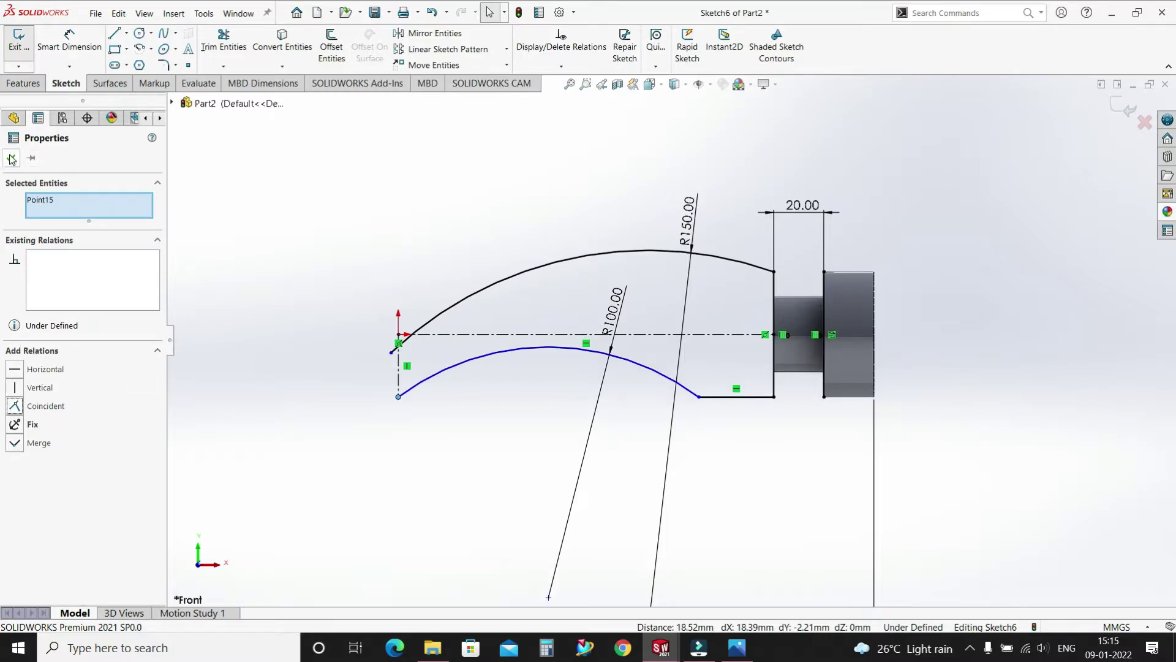
click(11, 159)
click(400, 367)
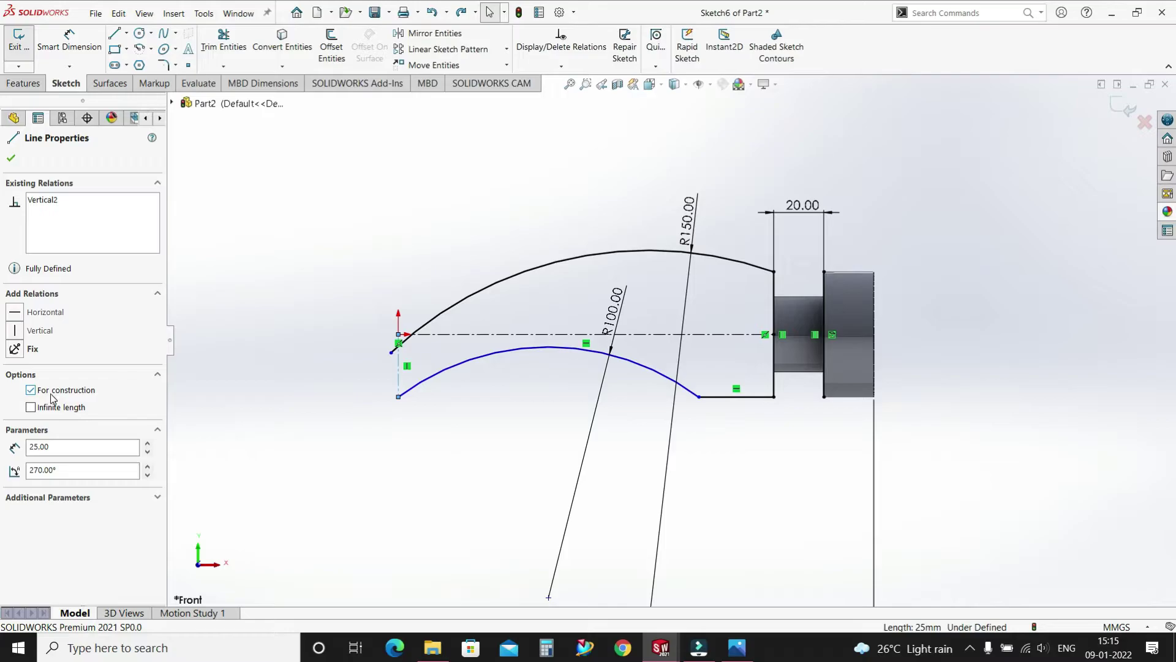
click(11, 159)
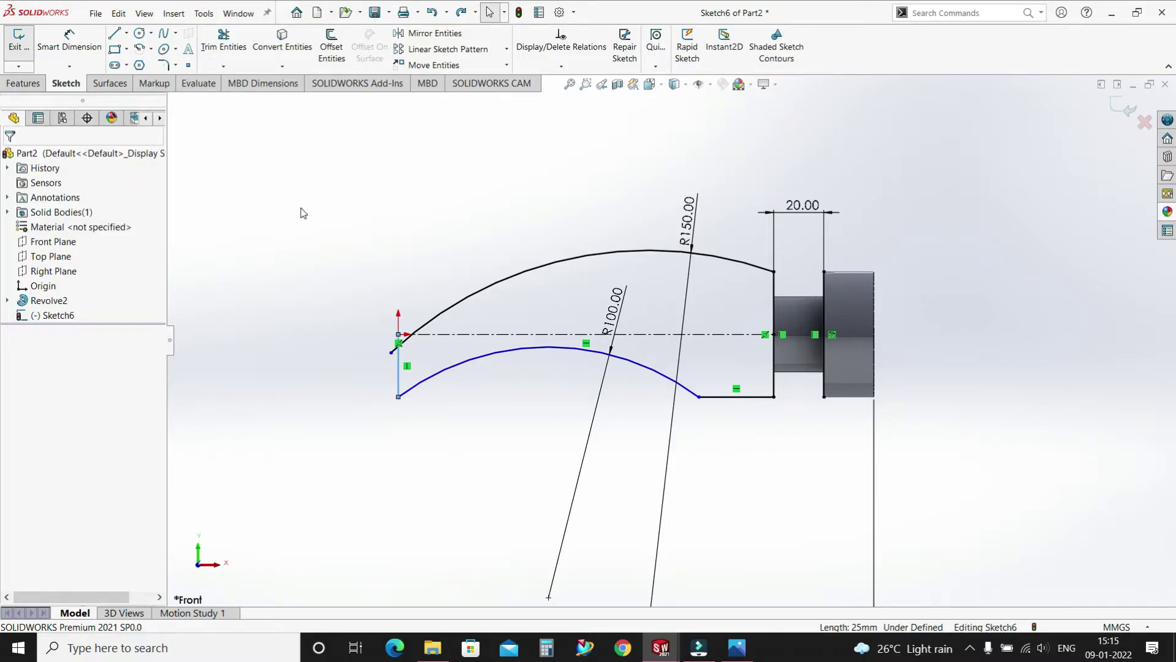
- Power Trim the upper arc's overhanging tip
scroll(421, 311, down, 1)
click(227, 46)
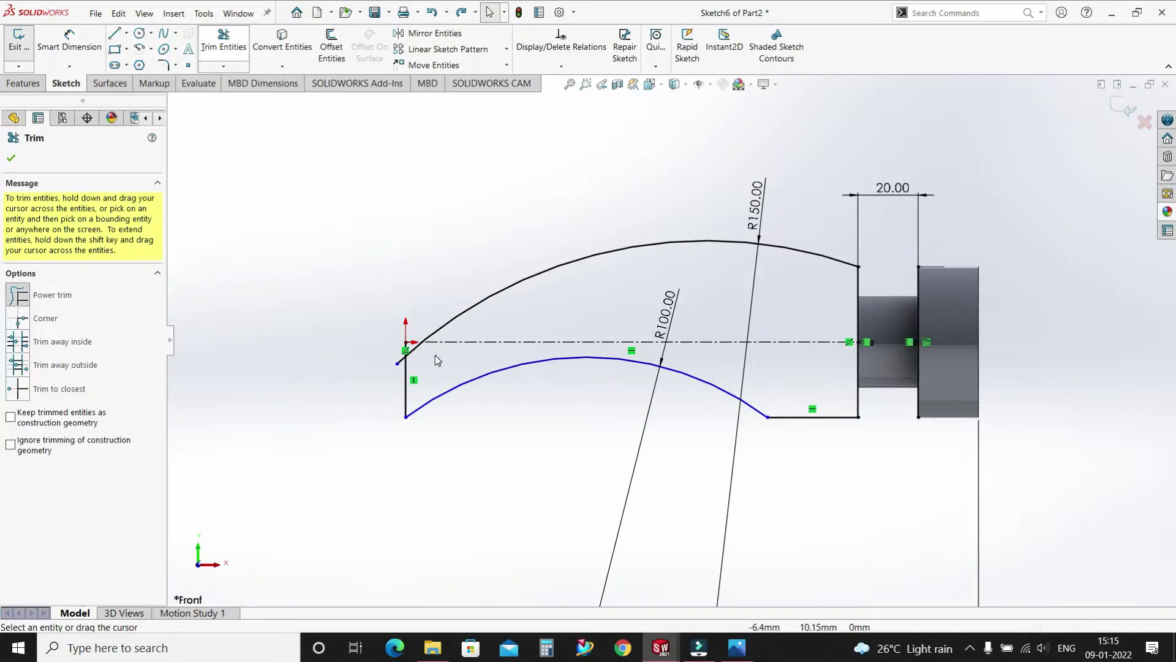
scroll(437, 380, down, 3)
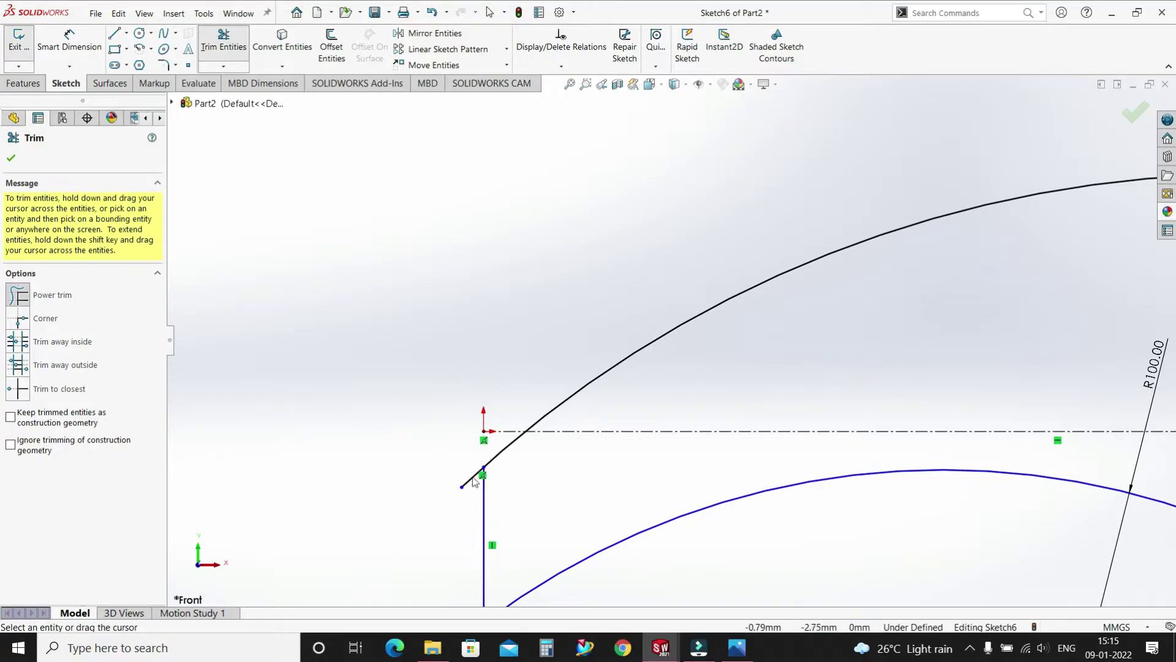
drag(473, 478, 481, 500)
click(10, 159)
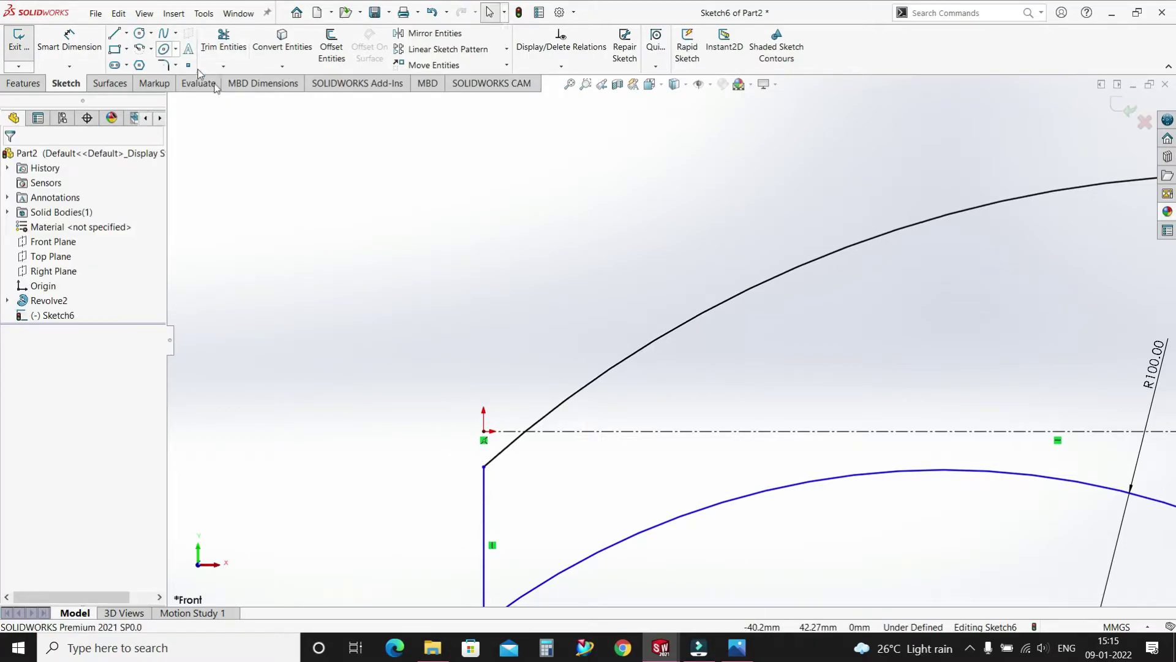
scroll(336, 245, up, 3)
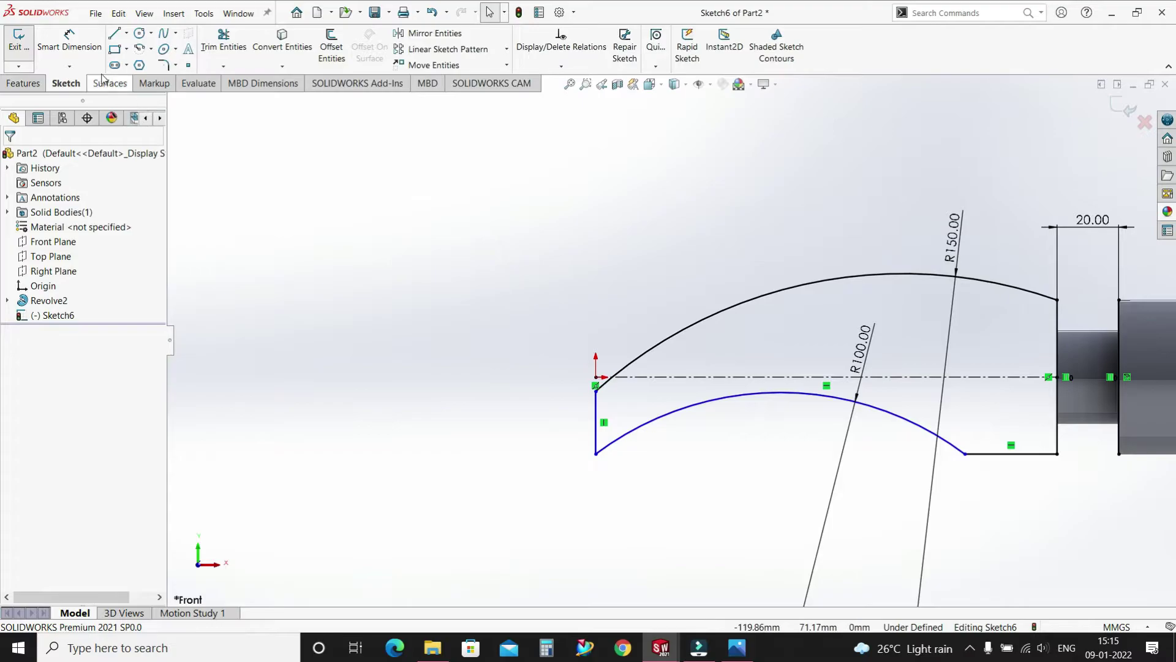
- Dimension the profile's lower-left corner 25 mm vertically from the origin
click(69, 38)
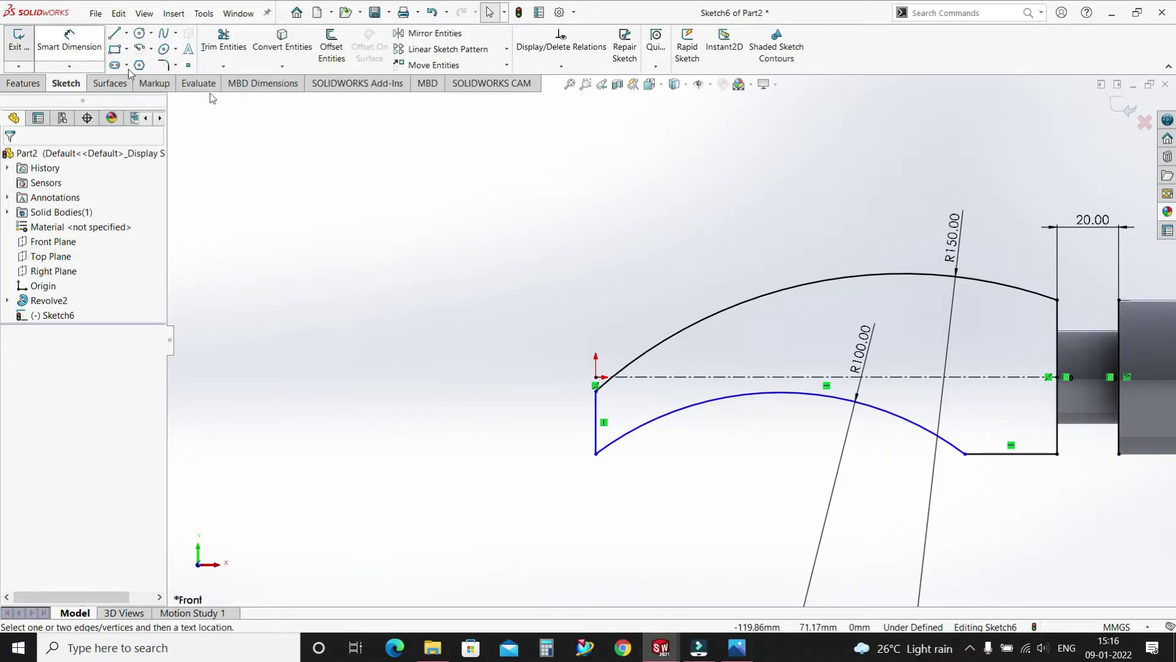
click(595, 378)
click(596, 453)
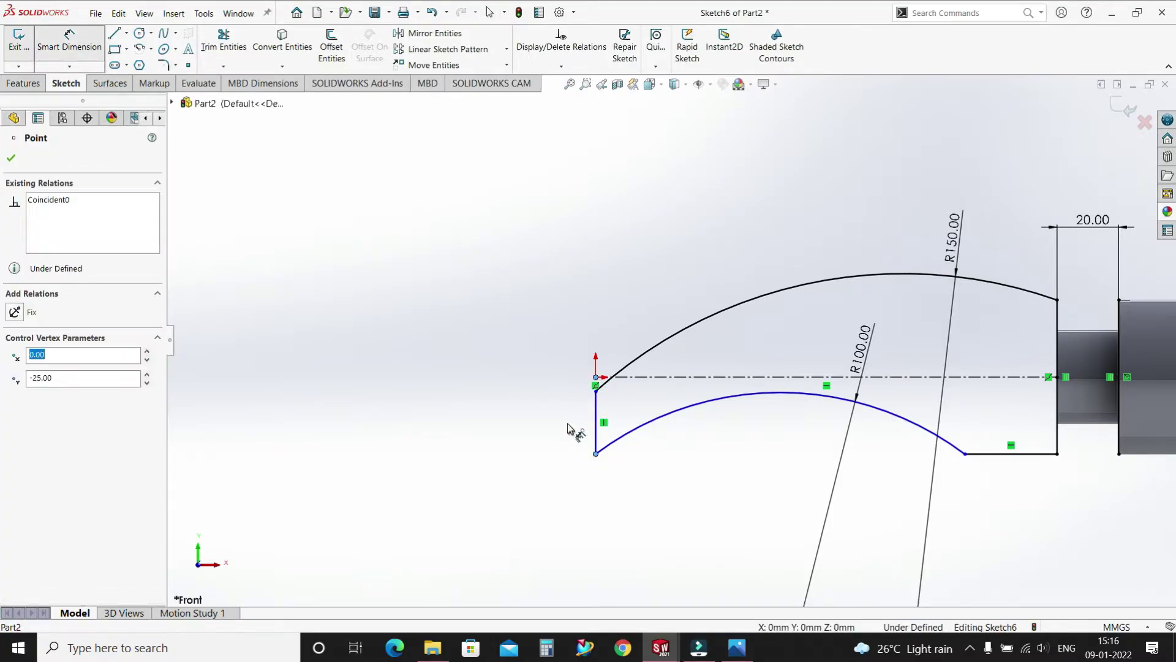
click(564, 395)
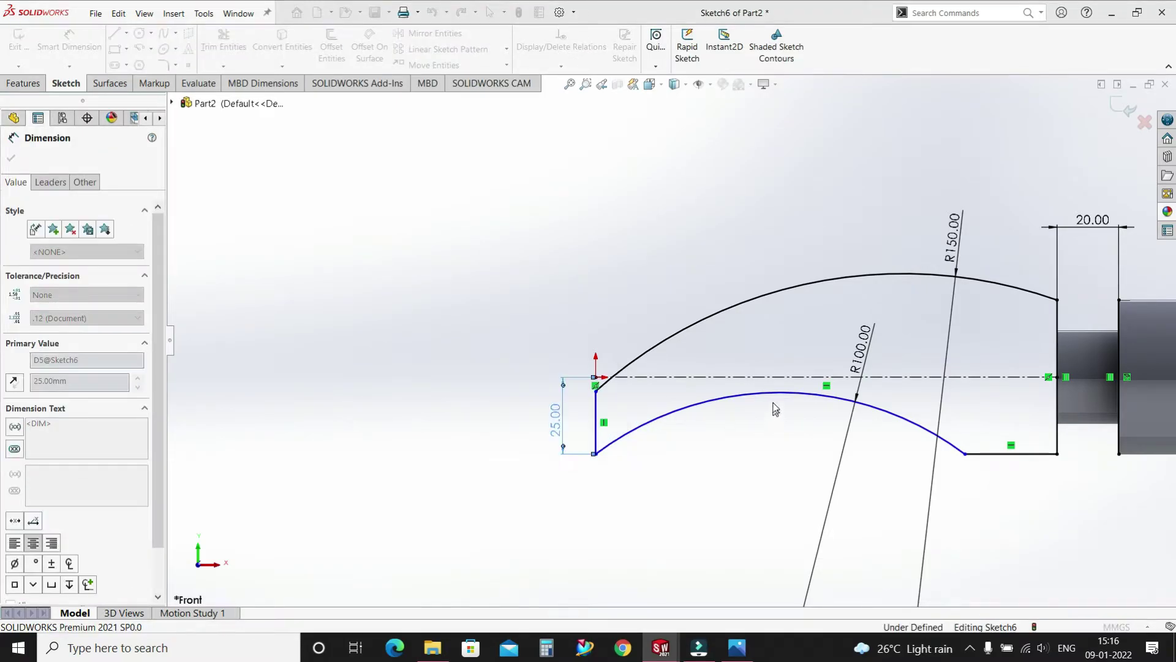
key(Return)
- Add a 60 mm horizontal offset and a 120 mm arc length, fully defining Sketch6
click(735, 547)
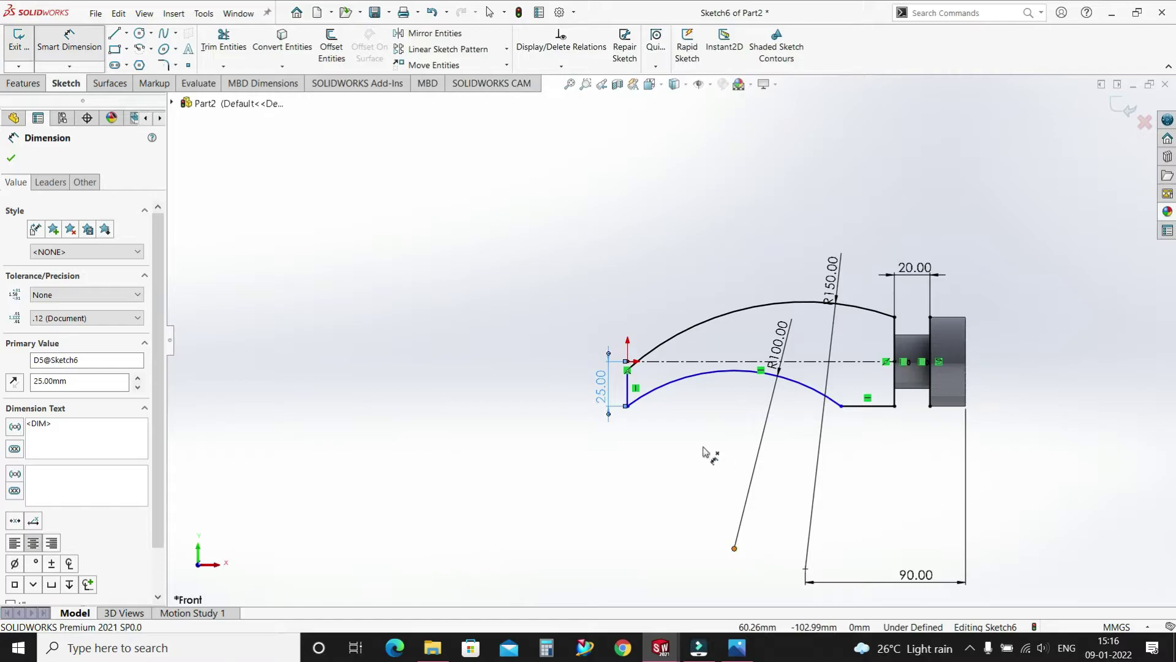
click(627, 362)
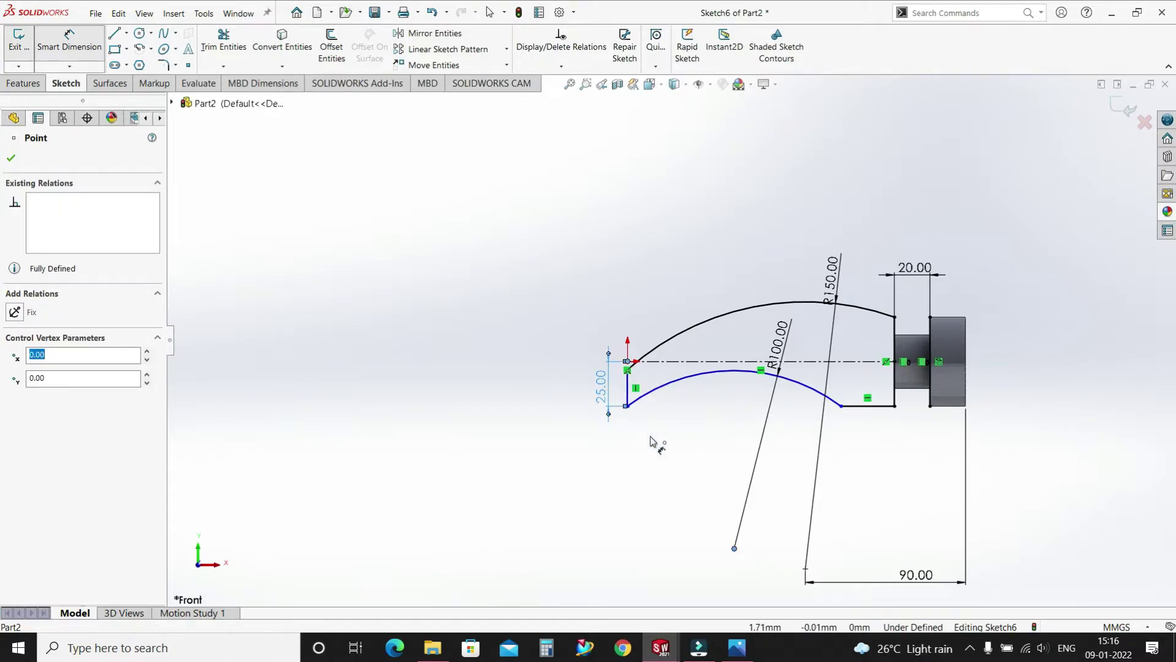
click(680, 569)
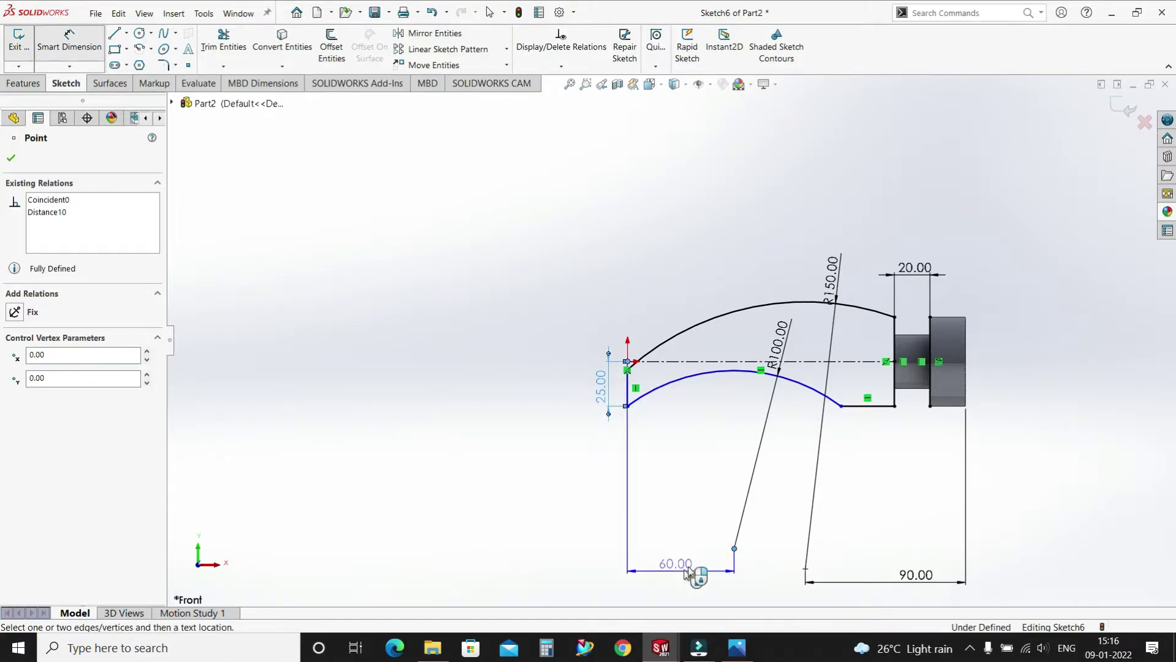
click(627, 406)
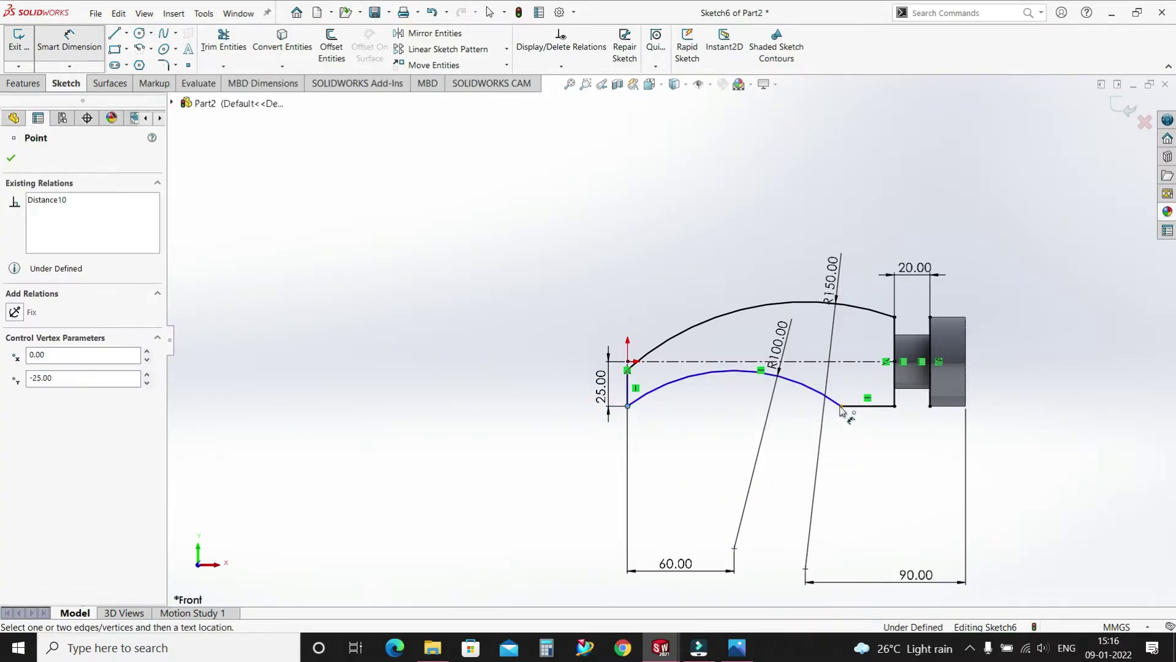
click(841, 406)
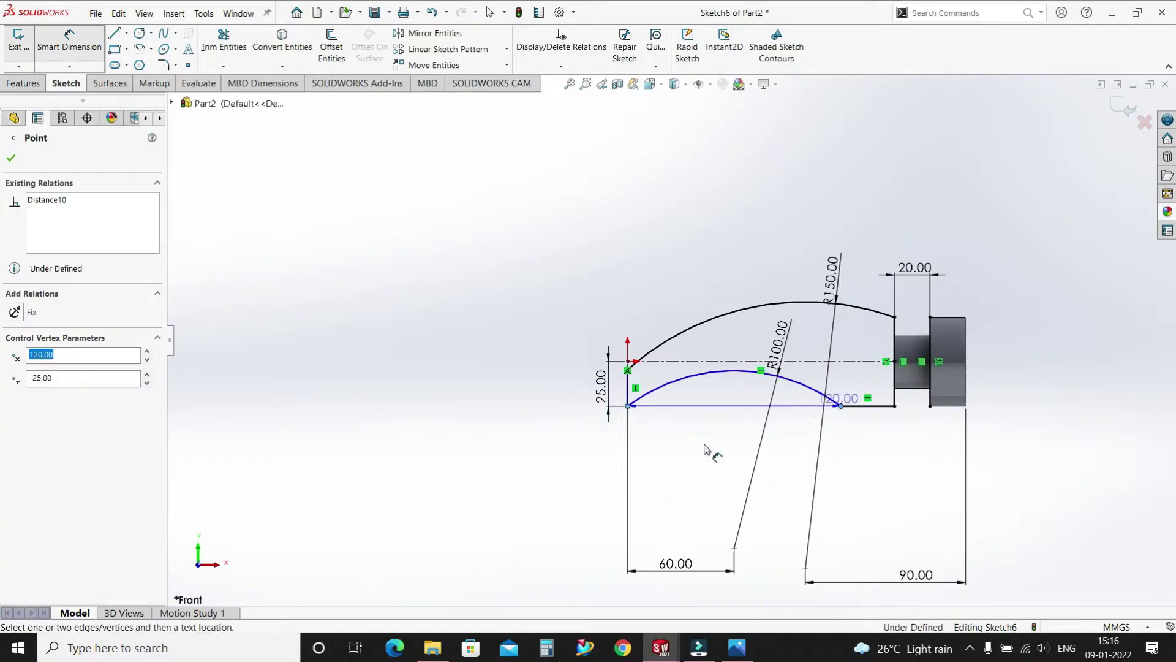
click(747, 450)
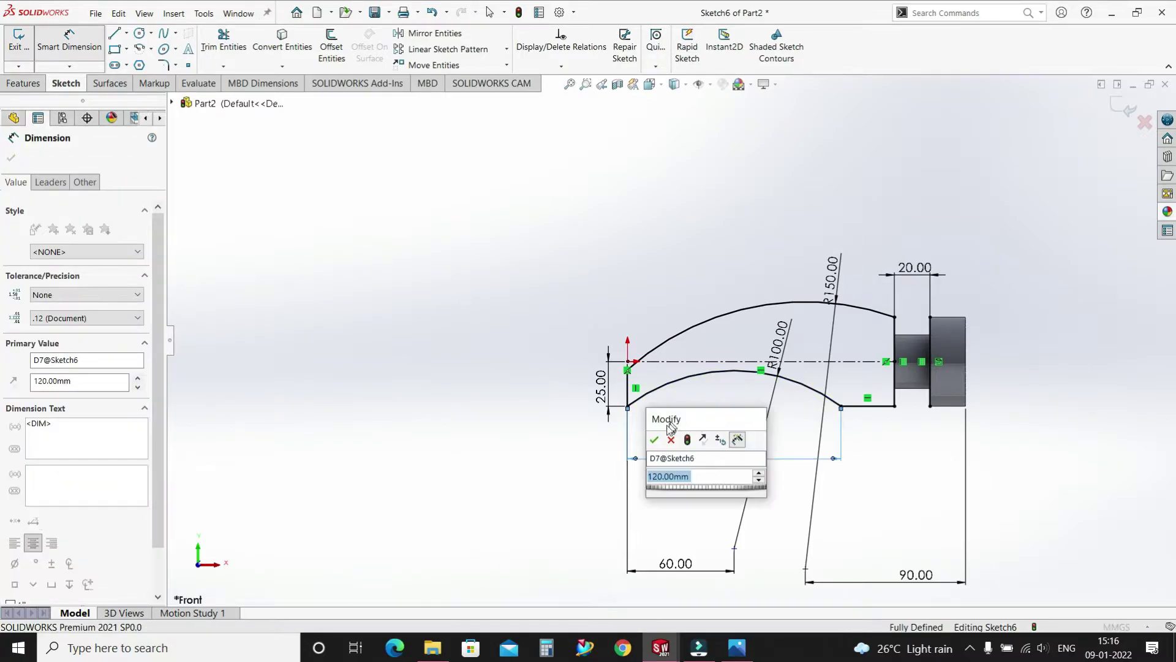
key(Return)
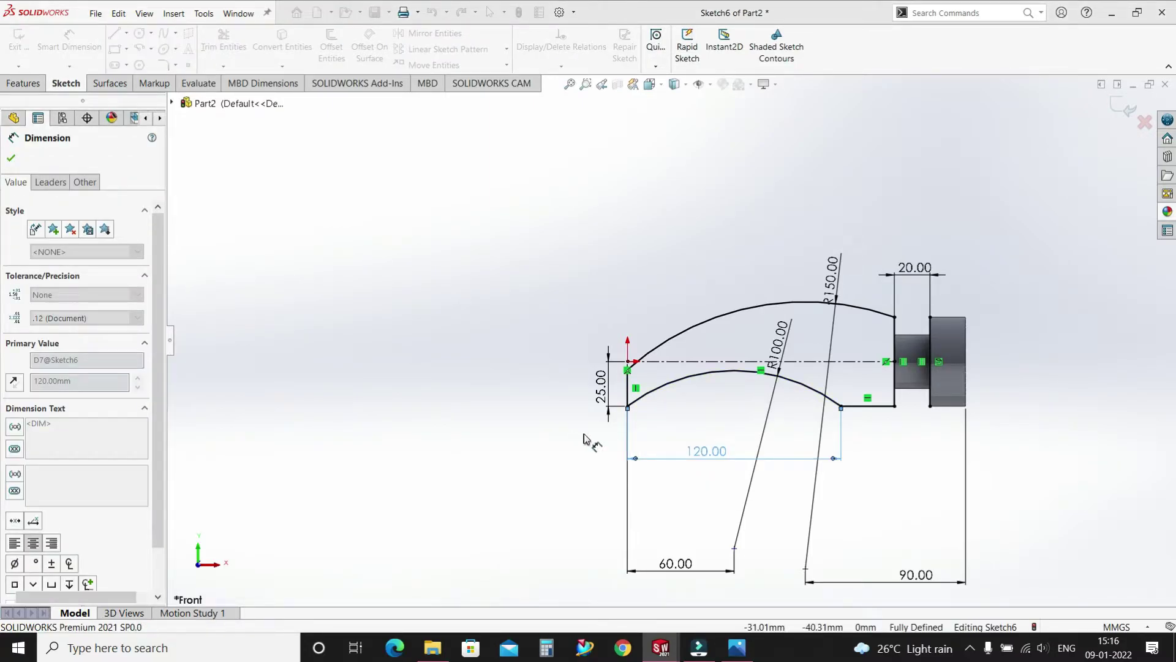
click(590, 453)
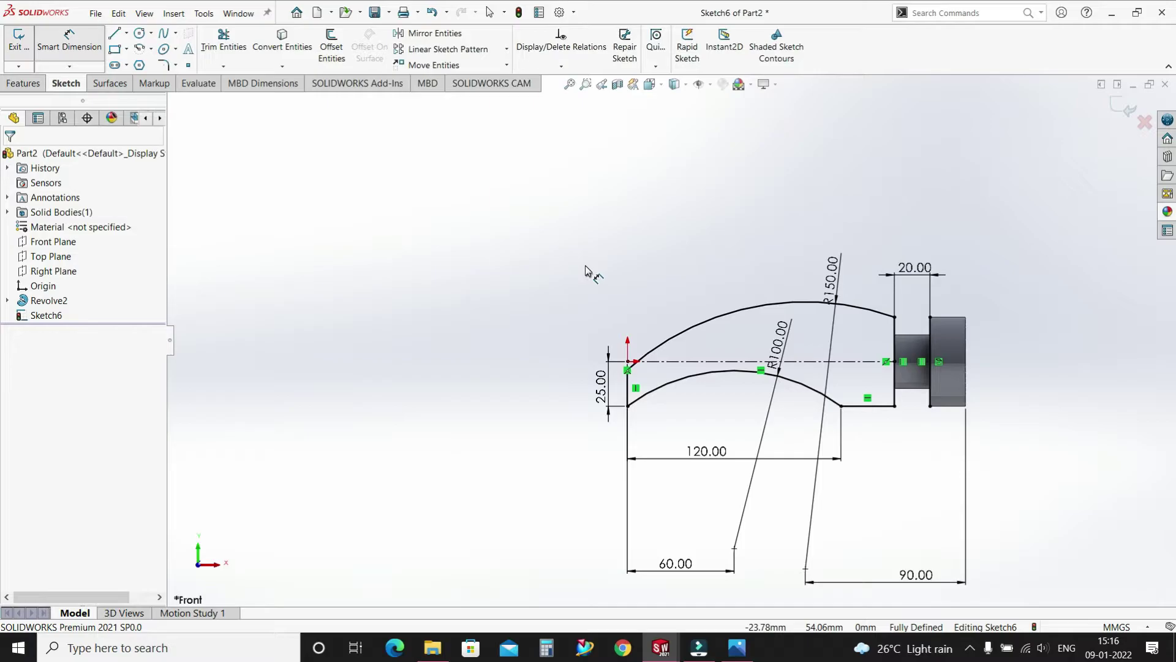
key(Escape)
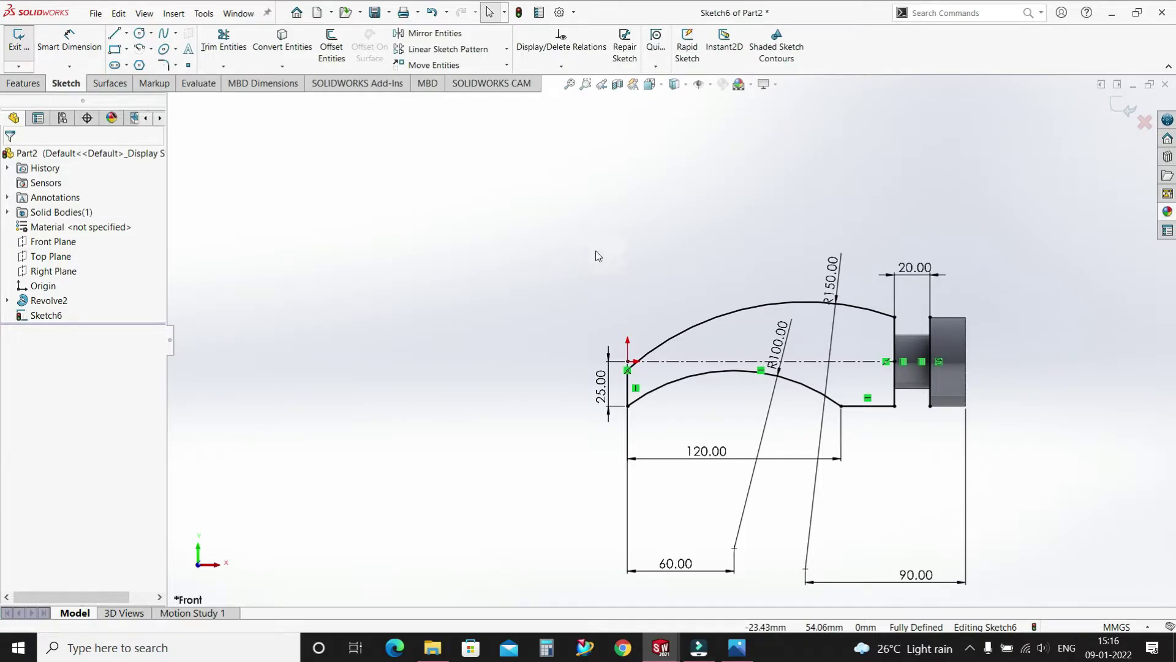
- Extrude both head-profile regions 60 mm Mid Plane as Boss-Extrude2, then view isometric
click(31, 86)
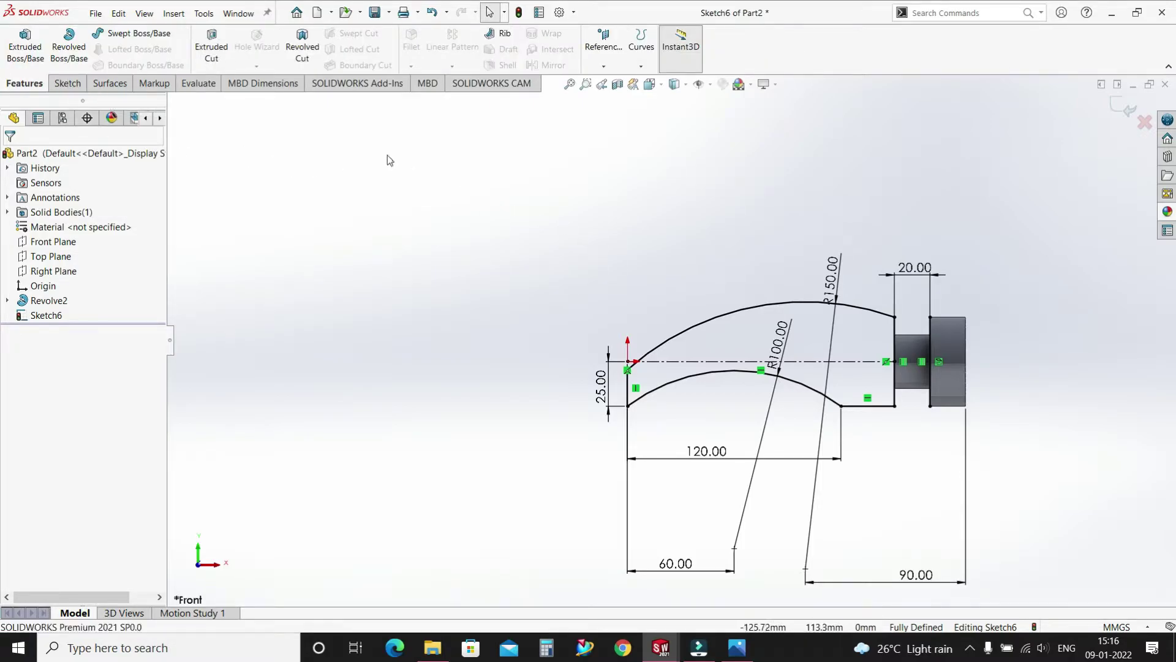
click(35, 53)
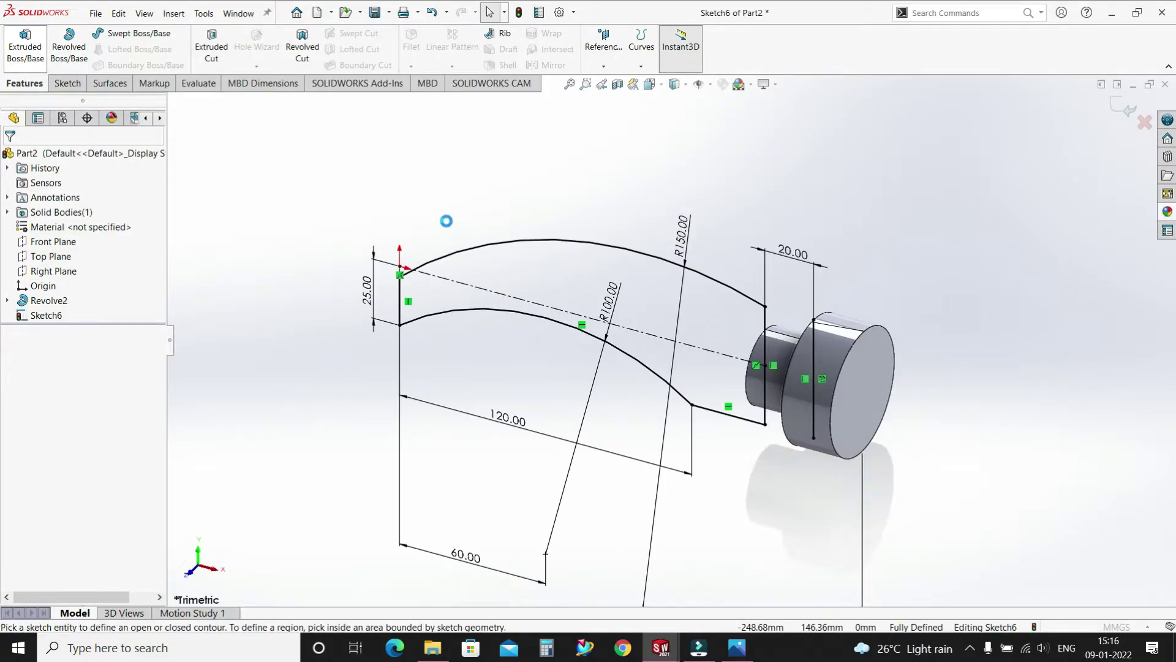
click(92, 242)
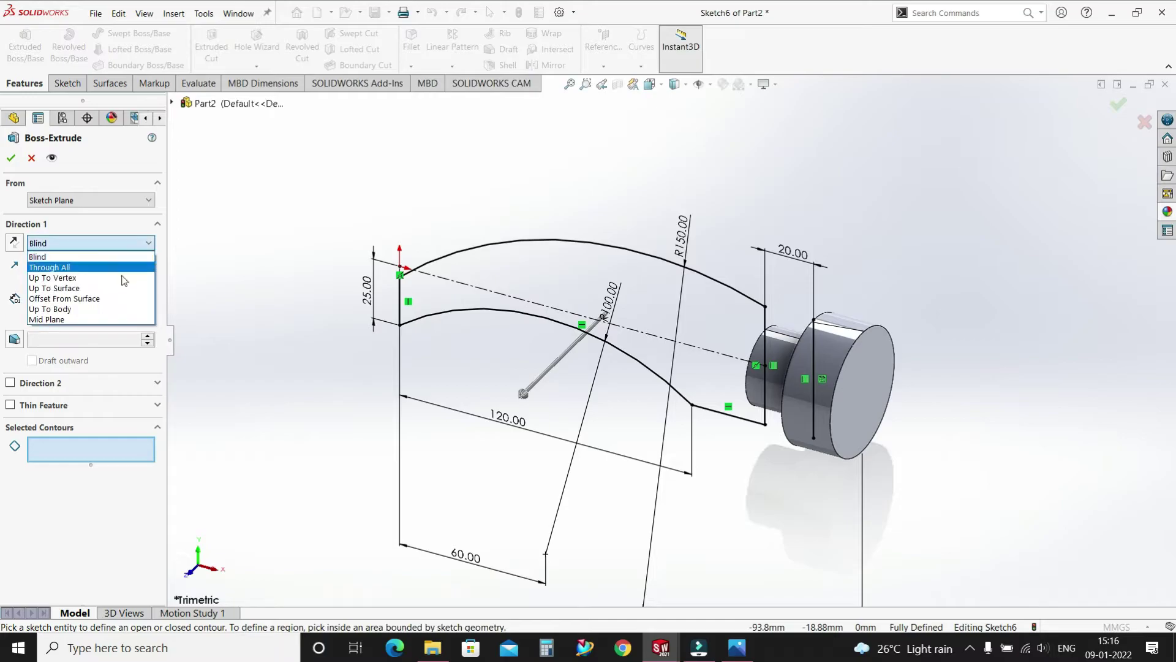
click(109, 319)
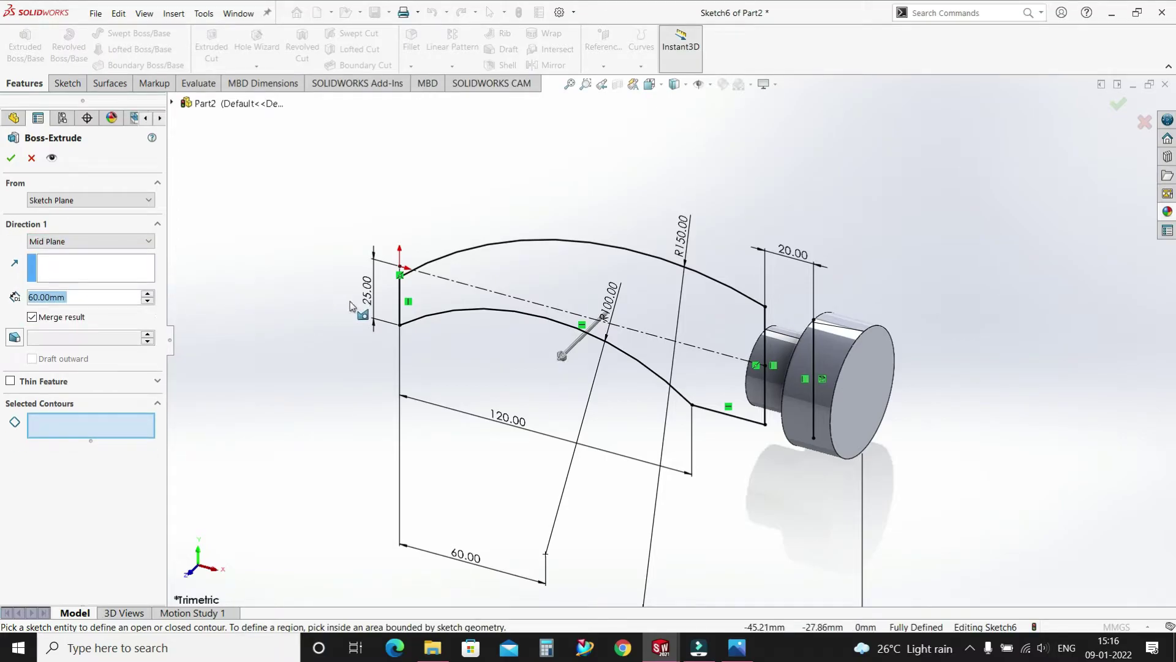
click(677, 337)
click(710, 389)
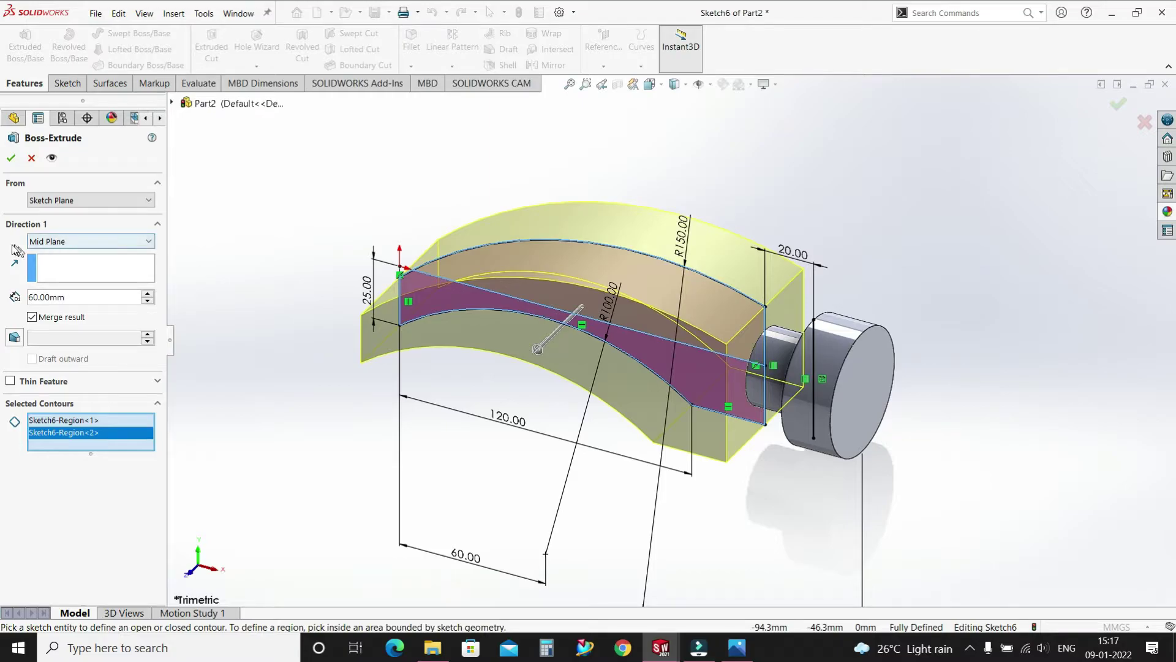
click(11, 159)
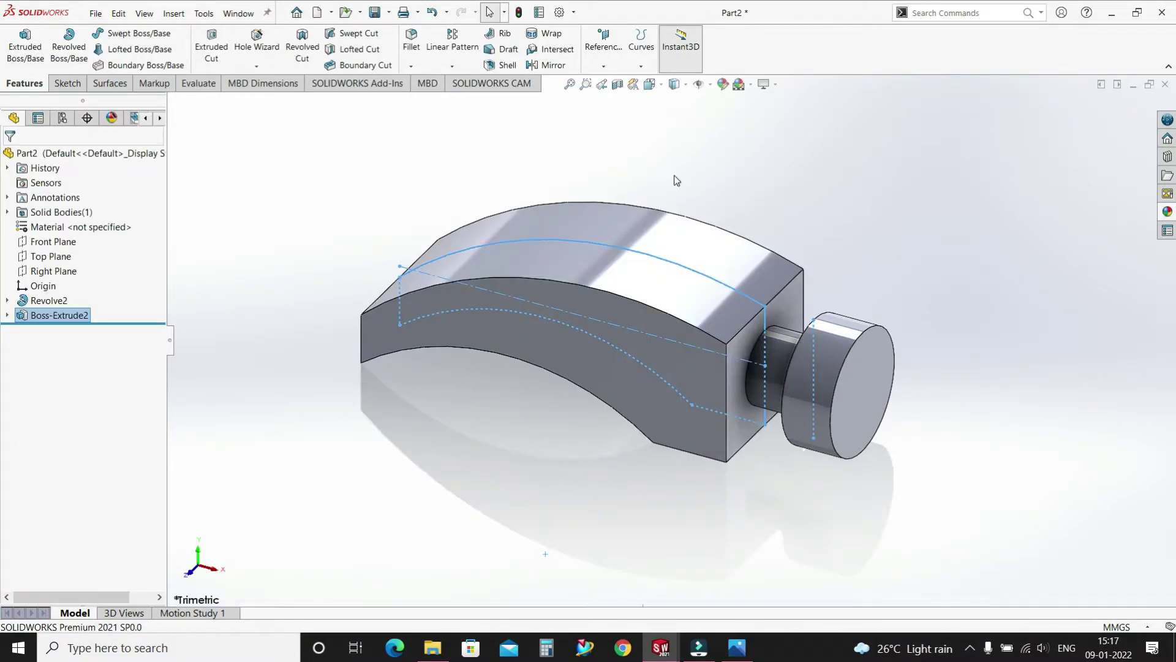
key(ctrl+7)
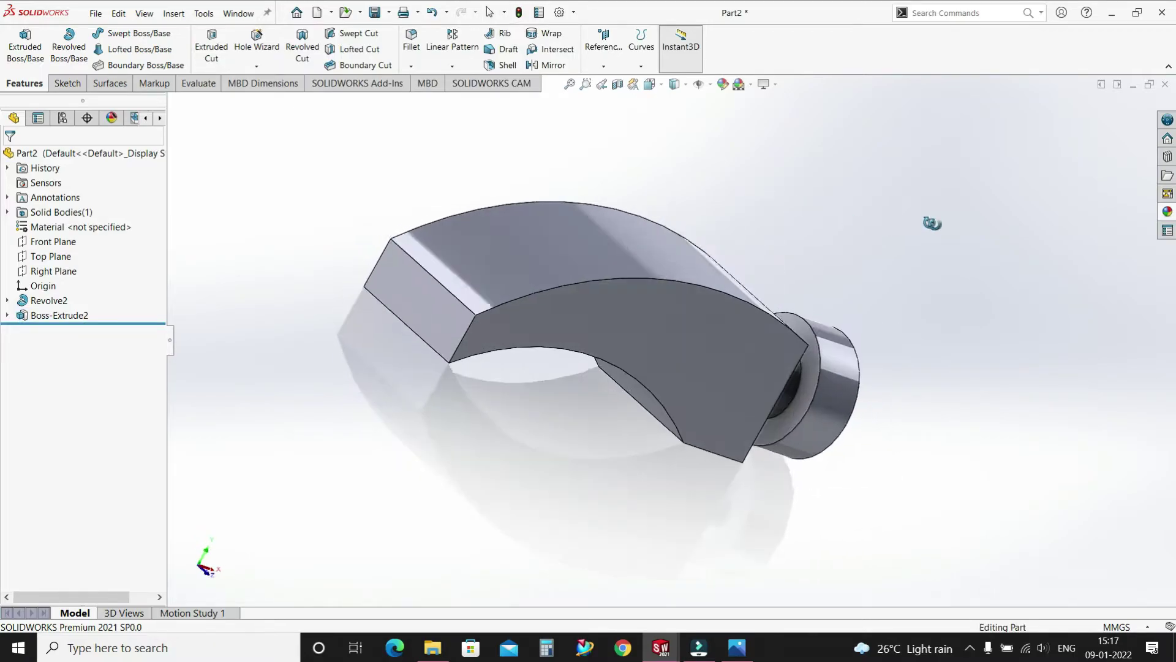
- Start a Top Plane sketch with a centerline from the origin to the head's right edge
click(51, 256)
click(67, 84)
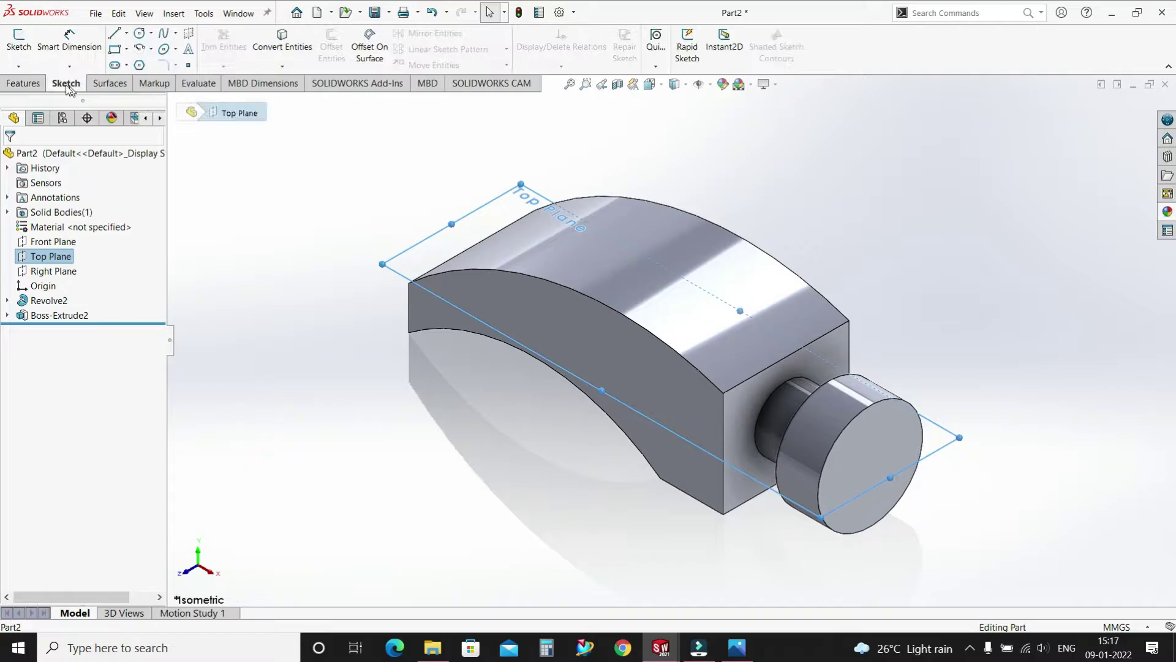
click(26, 52)
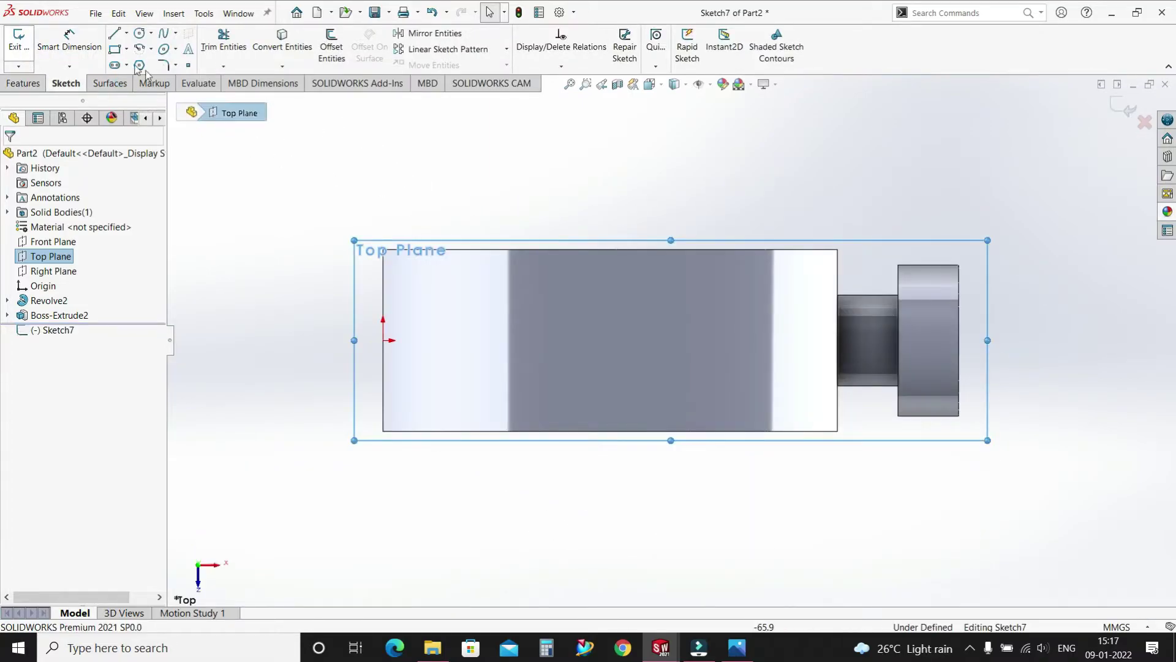
click(126, 33)
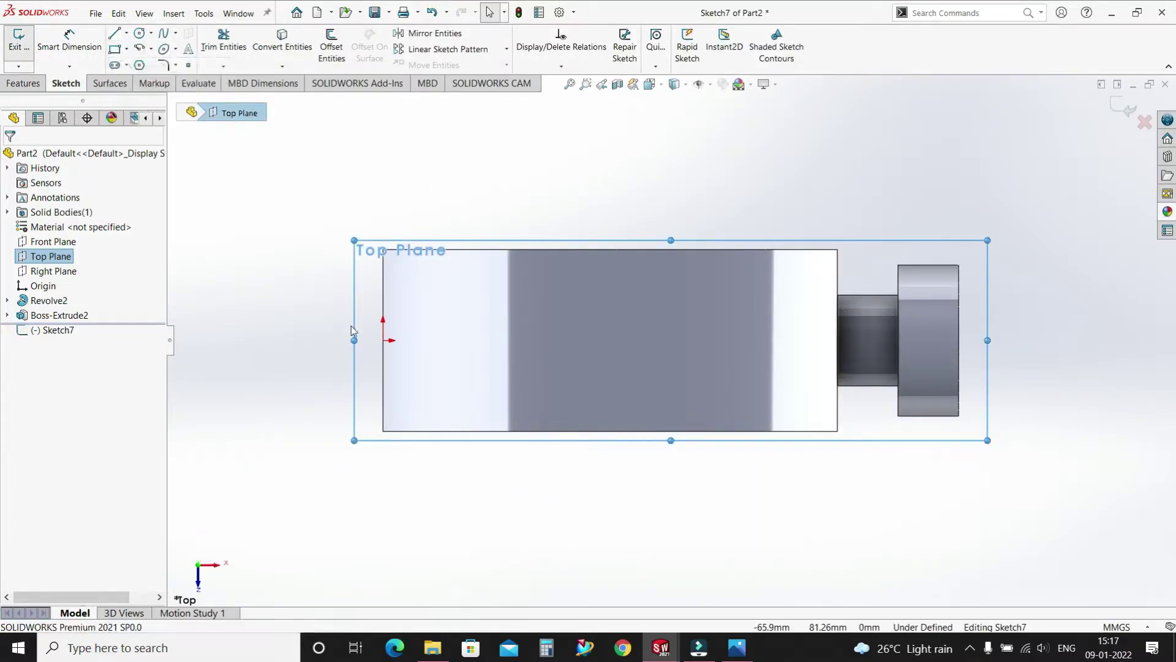
click(390, 340)
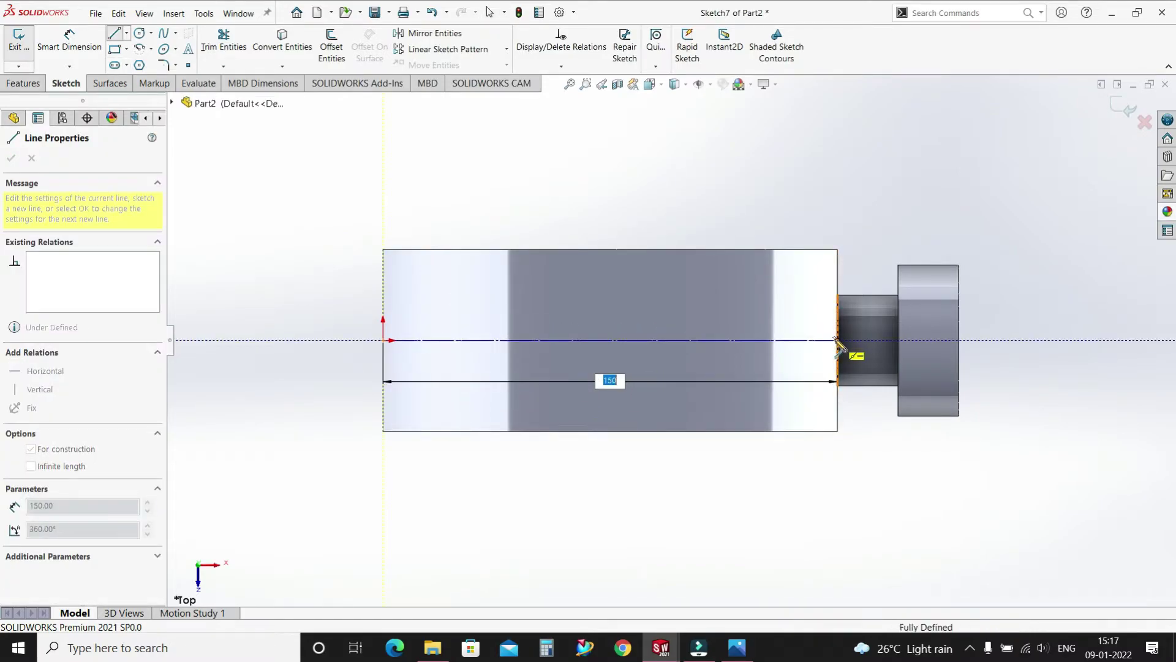
click(838, 340)
key(Escape)
key(Escape)
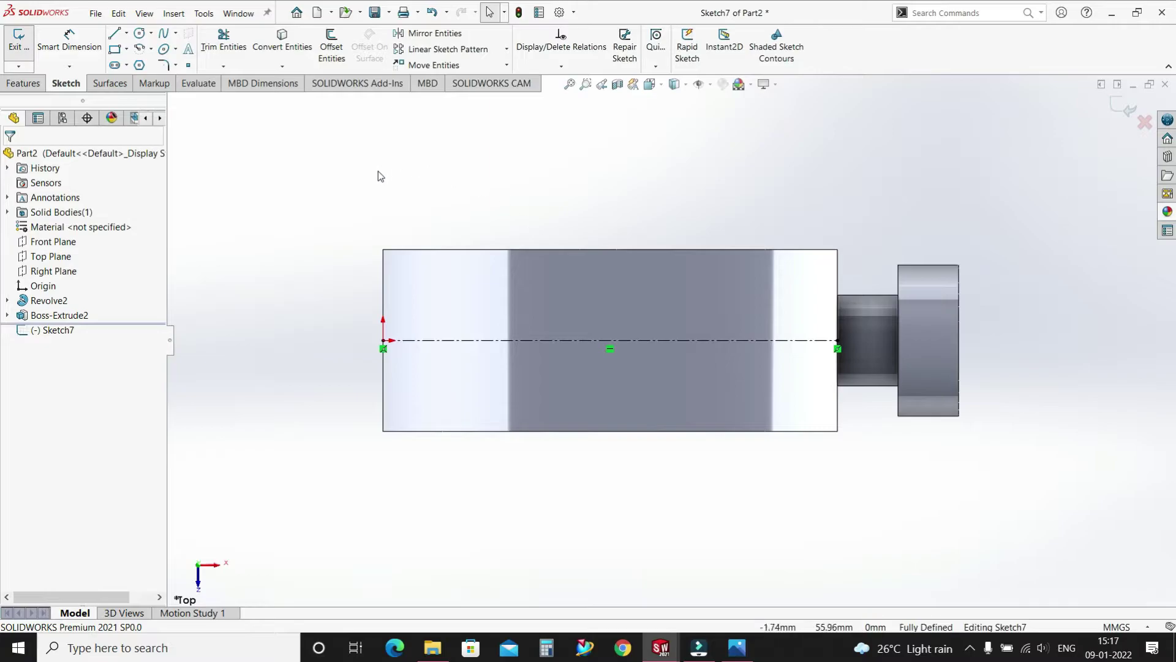
- Draw a slanted line from the centerline up past the head's top-left corner
key(l)
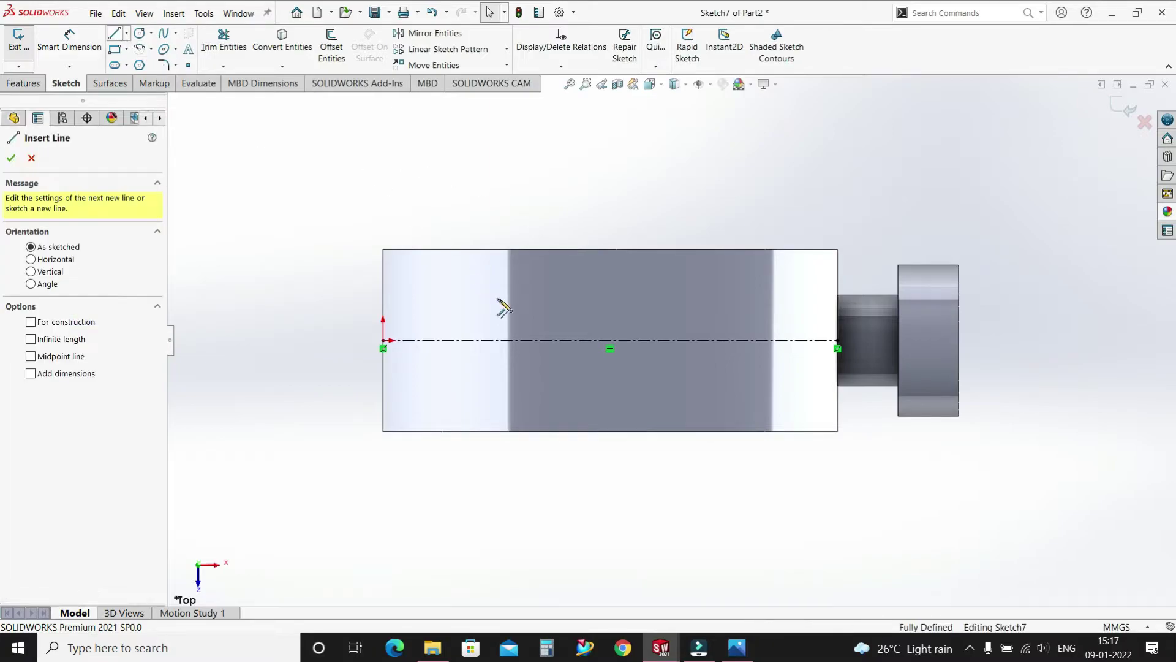
click(539, 341)
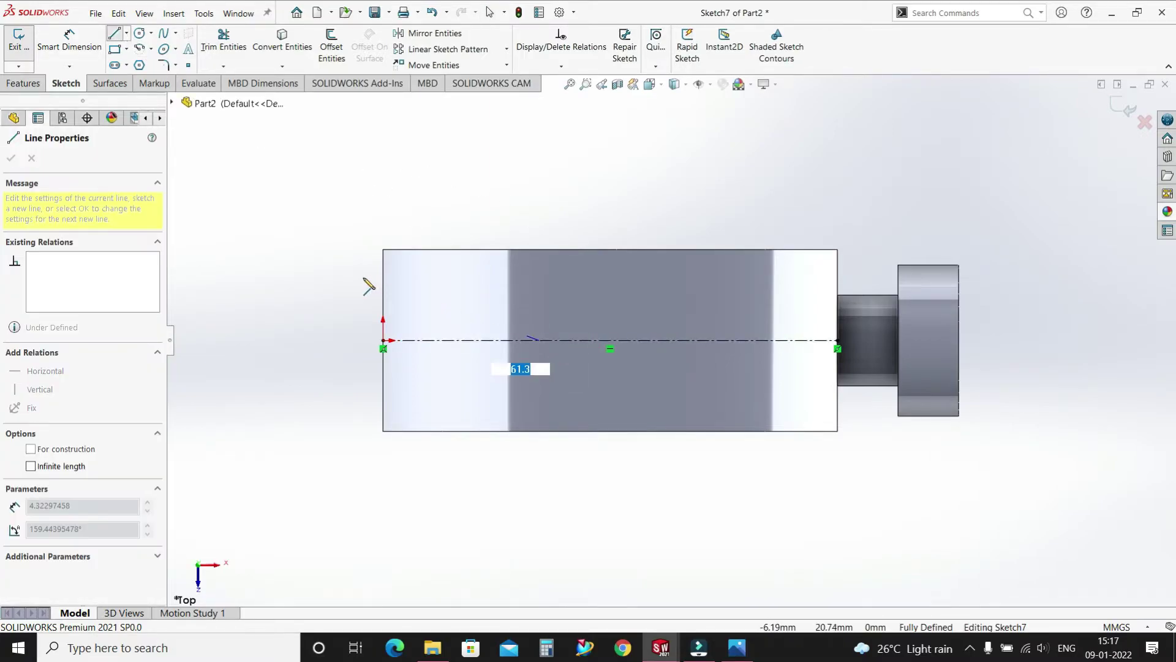
click(356, 273)
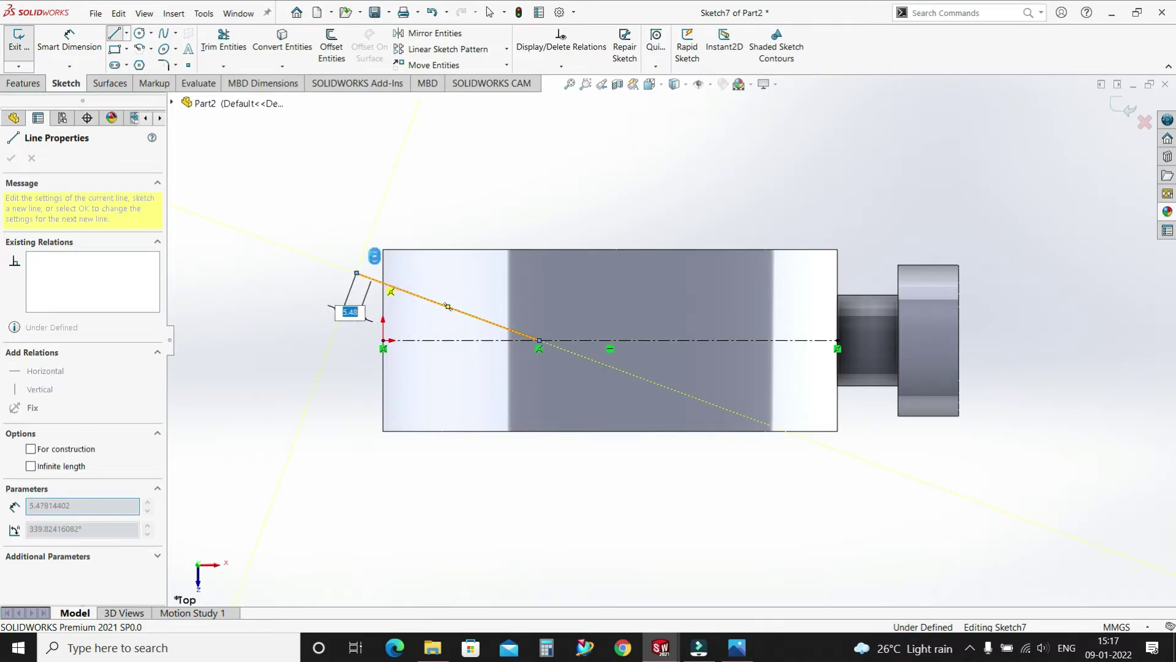
key(Escape)
key(Escape)
- Dimension the slanted line at 15° to the centerline
key(d)
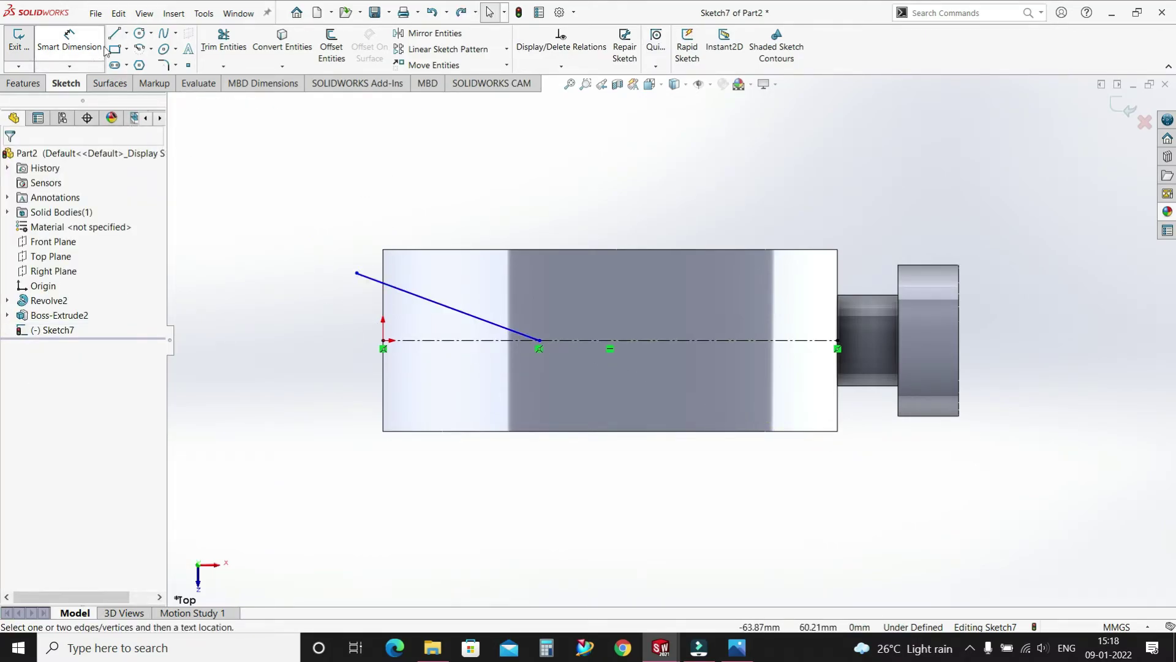
click(470, 318)
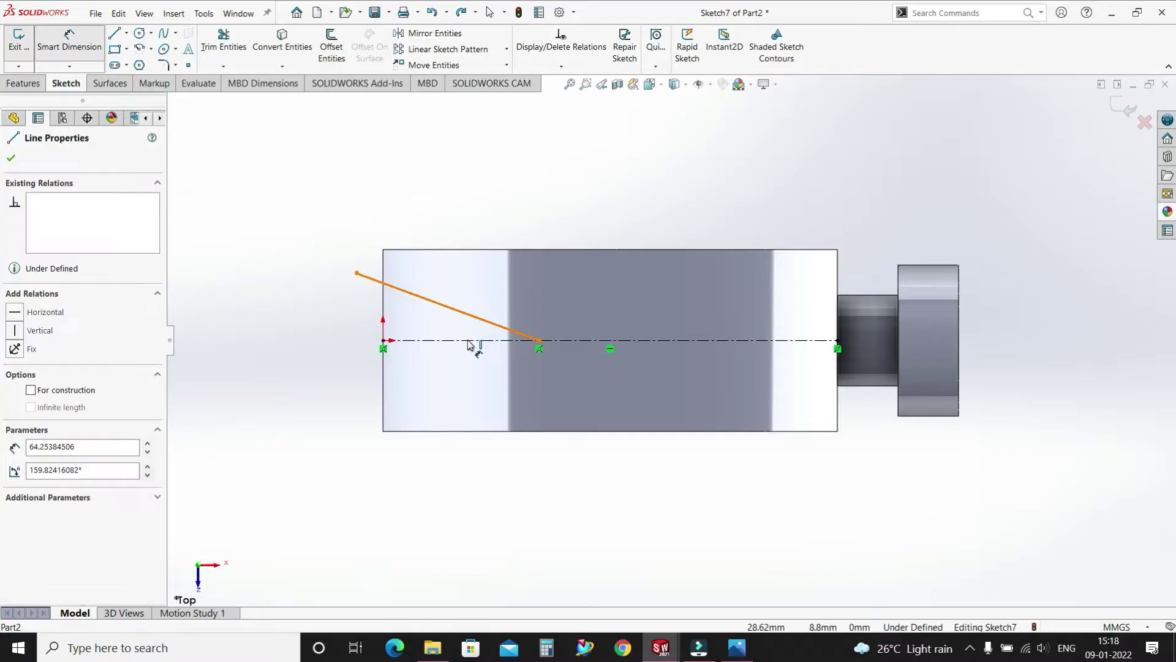
click(473, 341)
click(330, 322)
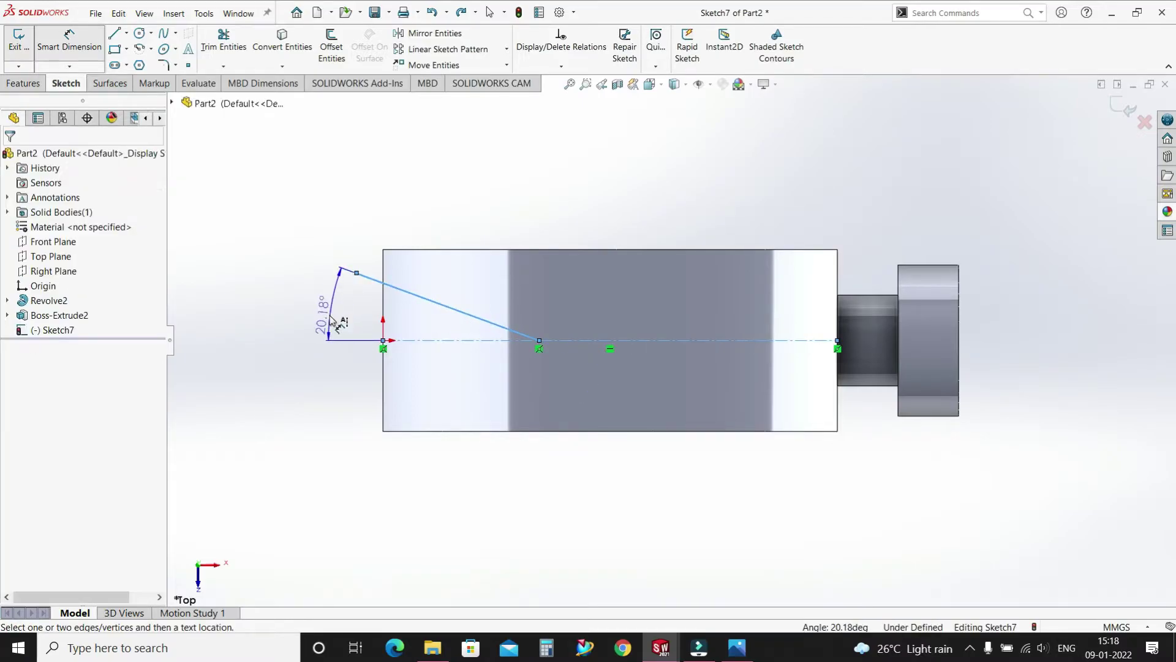
text(15)
key(Return)
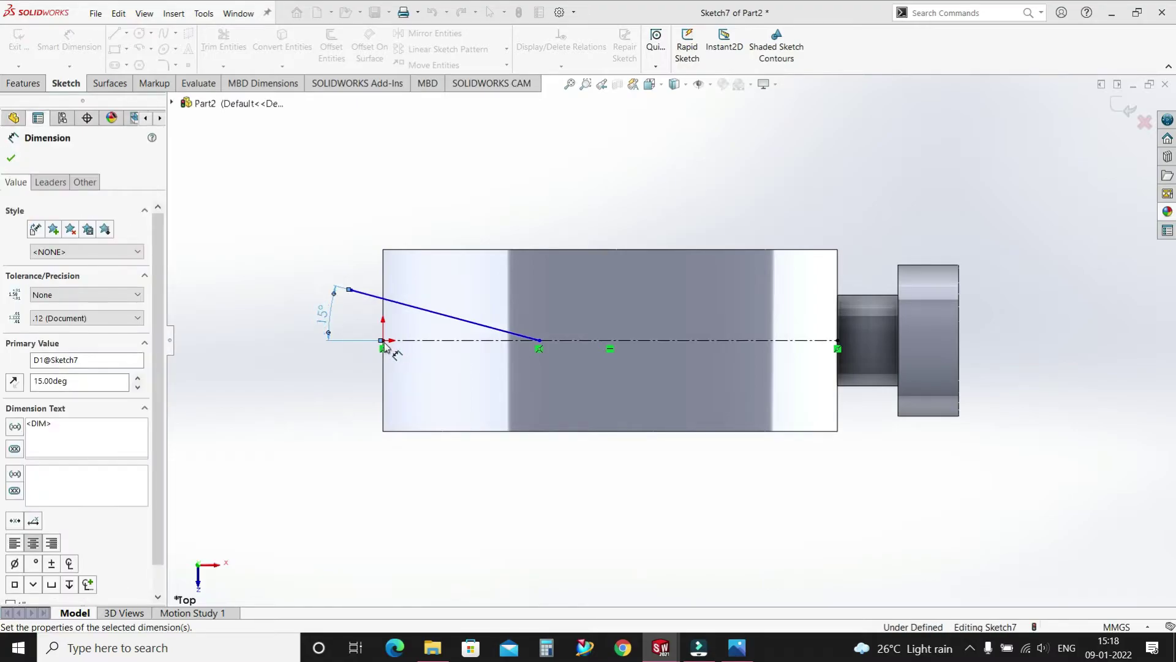
- Dimension the line's endpoint 80 mm horizontally from the origin
click(539, 340)
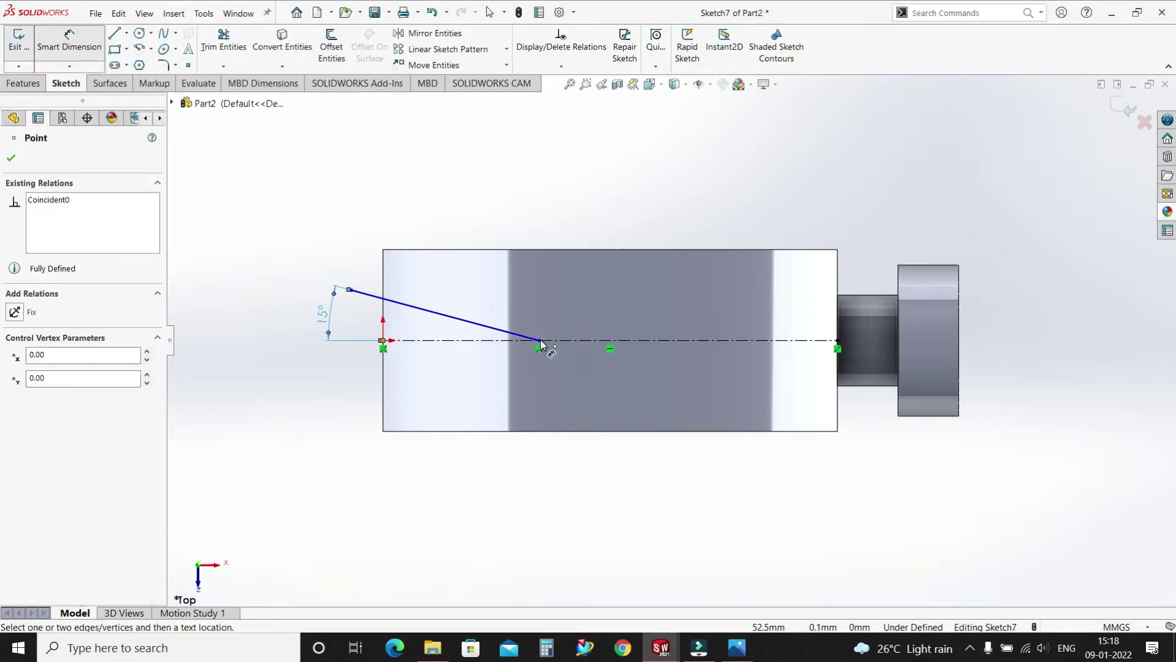
click(482, 228)
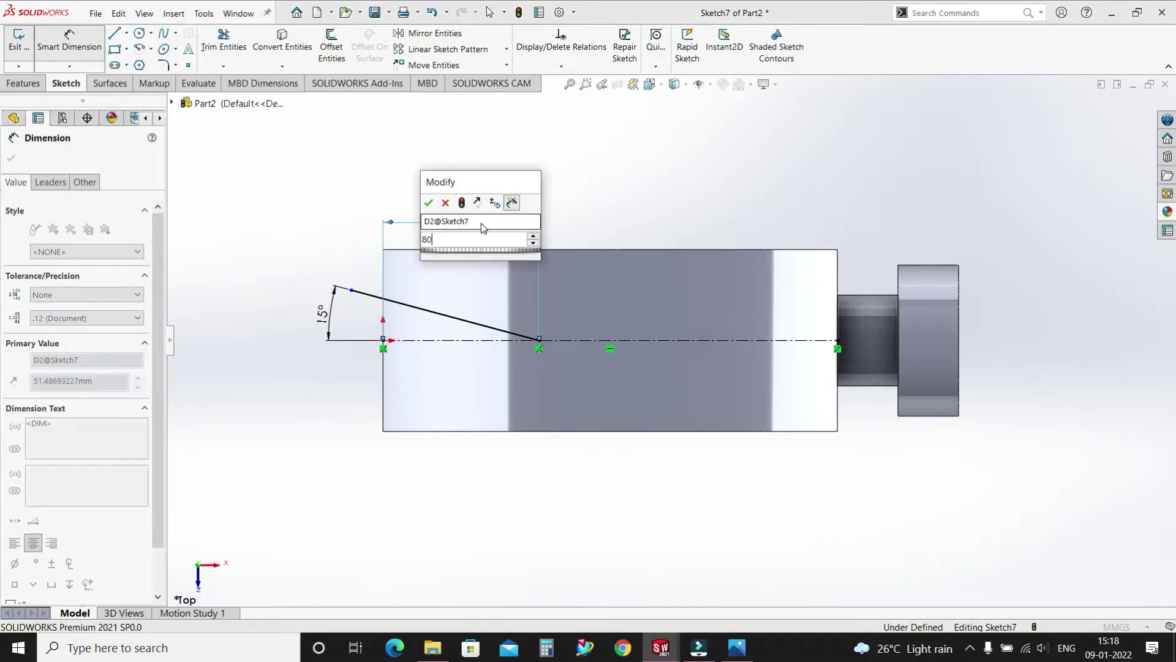
key(Return)
text(80)
key(Return)
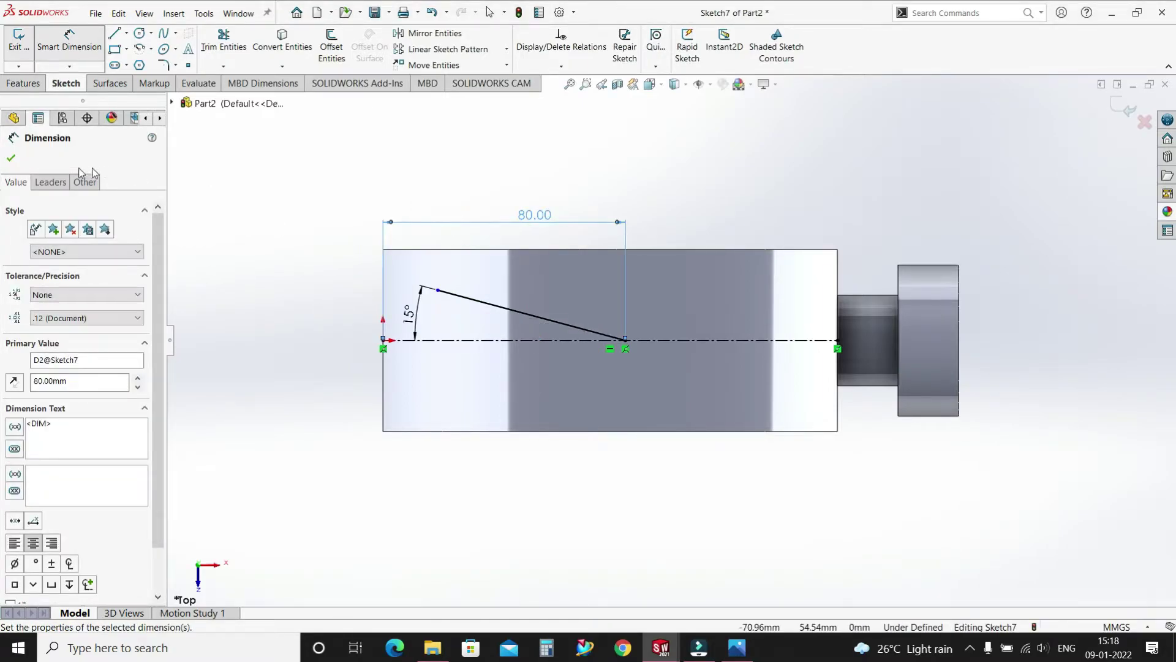
click(10, 160)
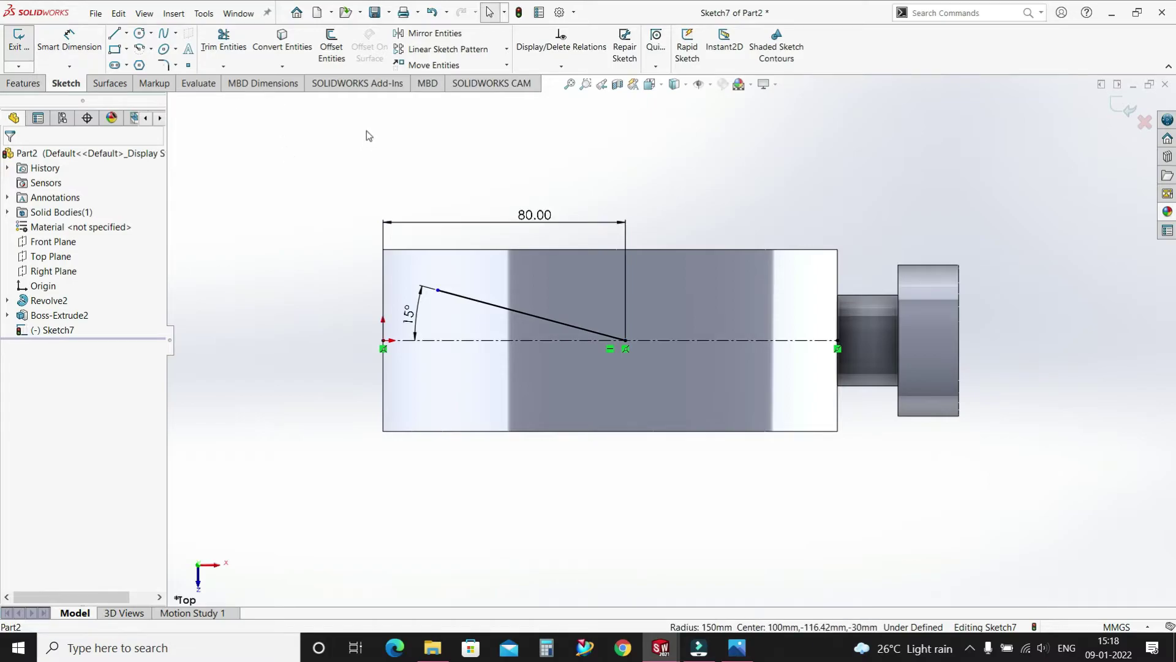
- Convert the head's left model edge into the sketch and trim it
click(272, 48)
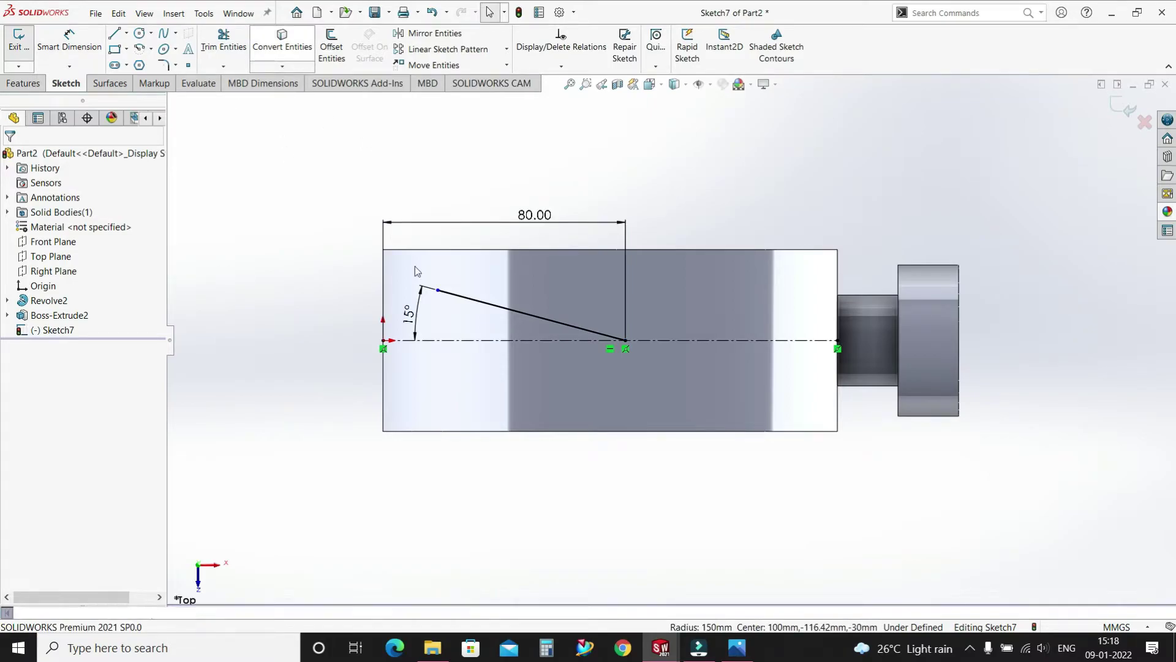
click(383, 270)
key(Return)
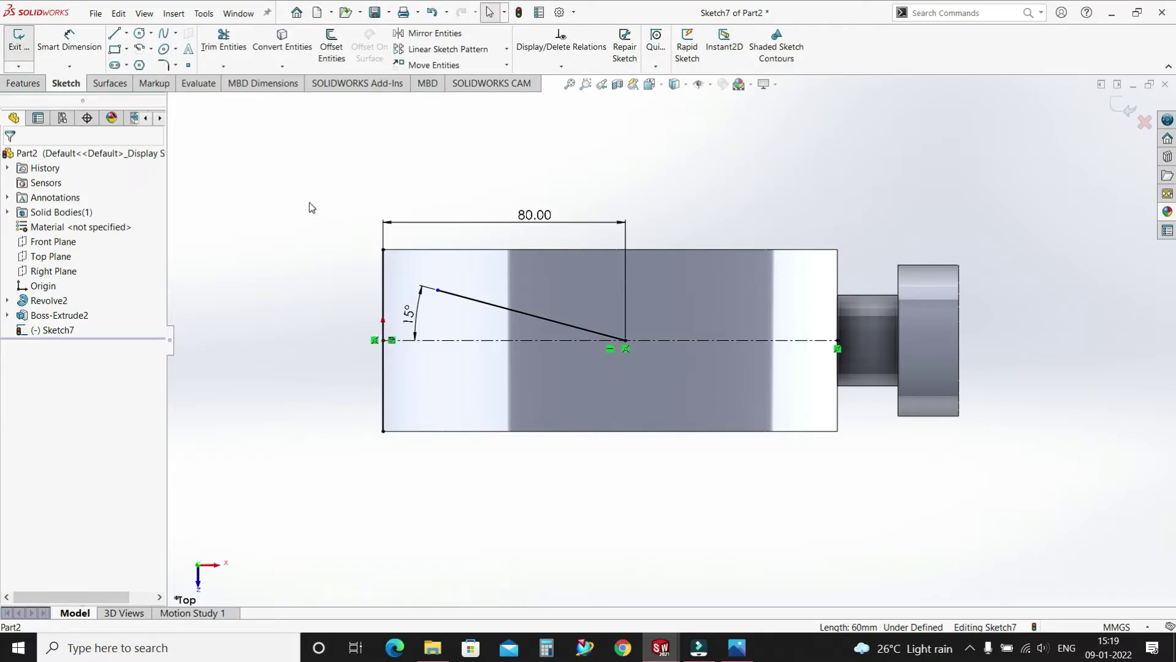
click(223, 66)
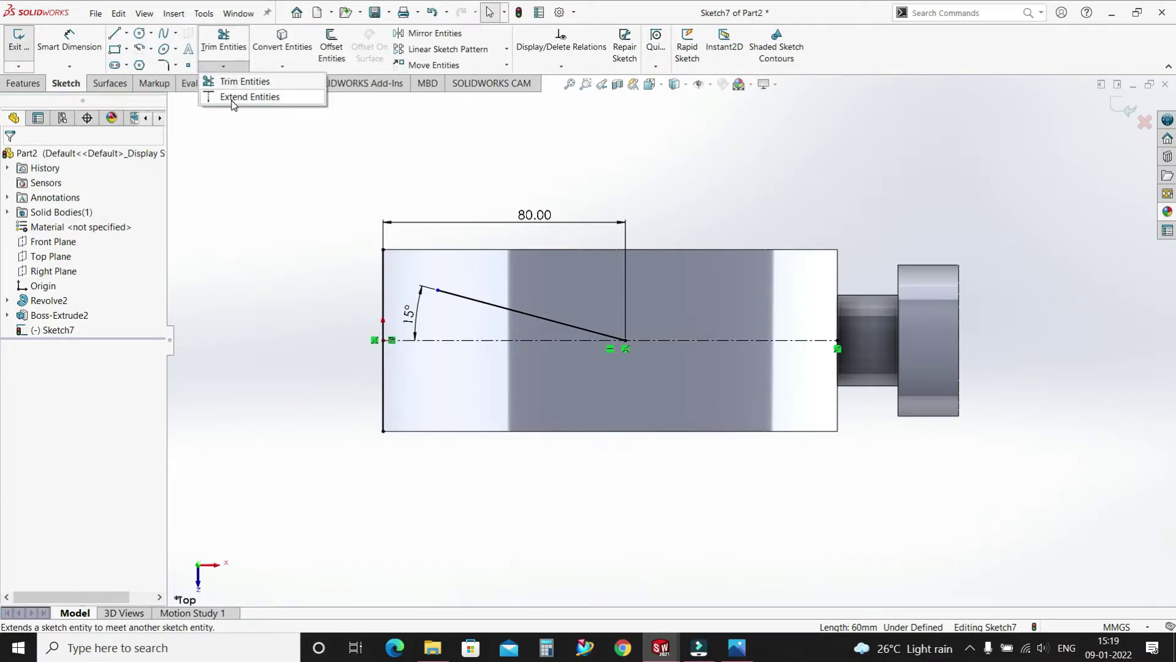
click(239, 81)
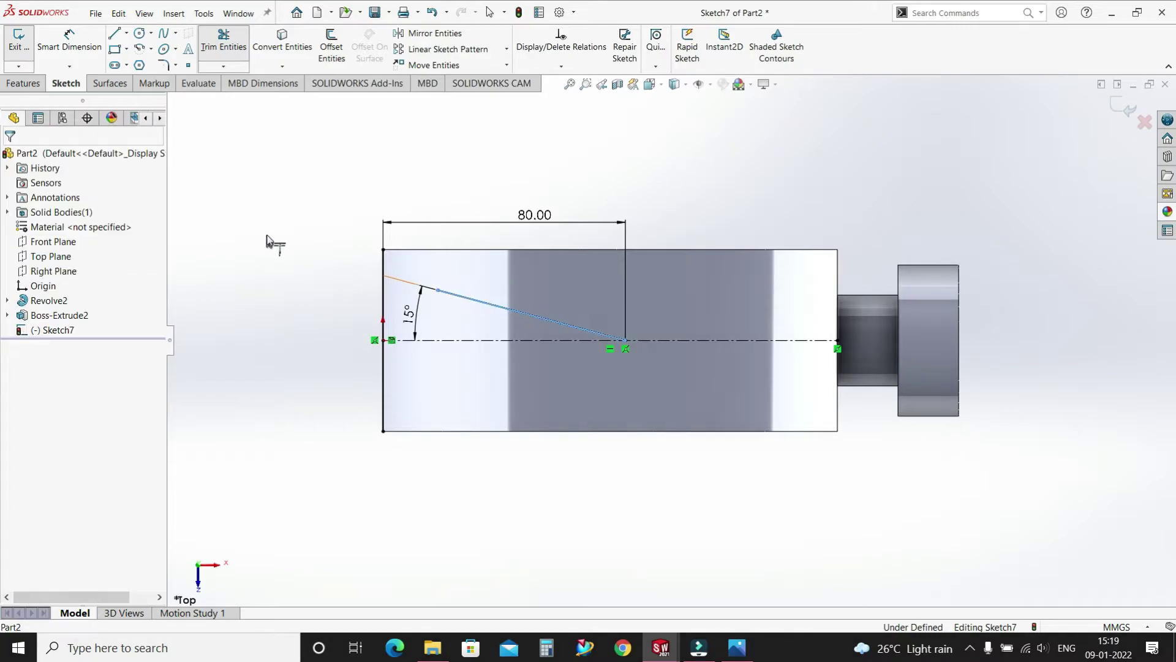
right_click(301, 228)
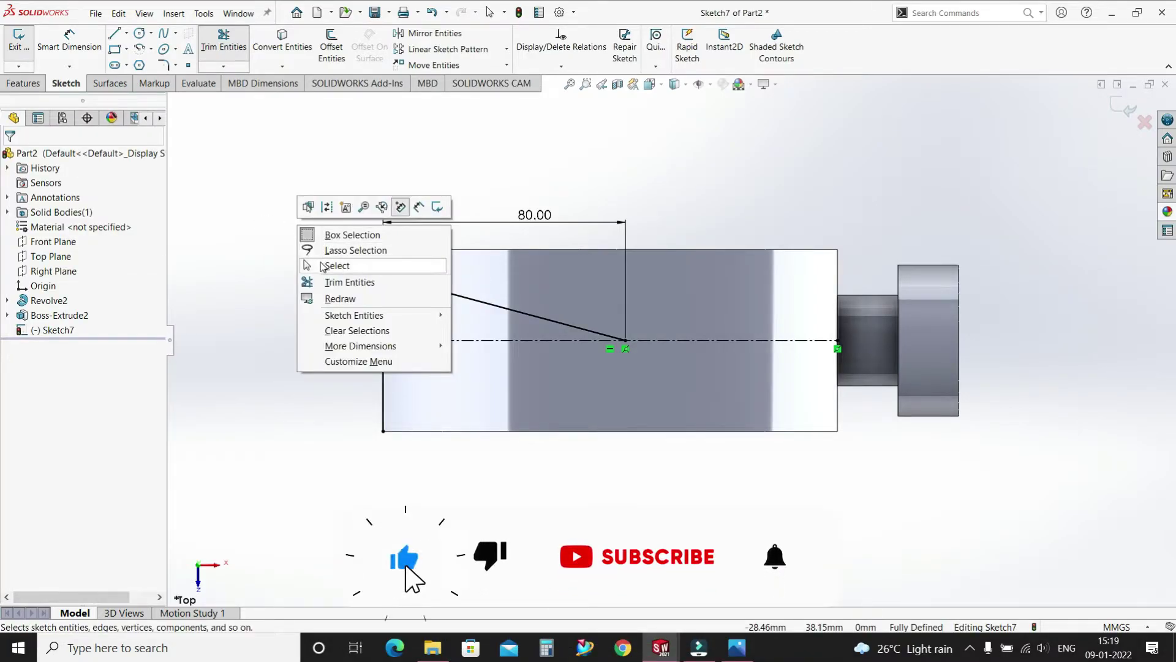
click(331, 265)
key(Return)
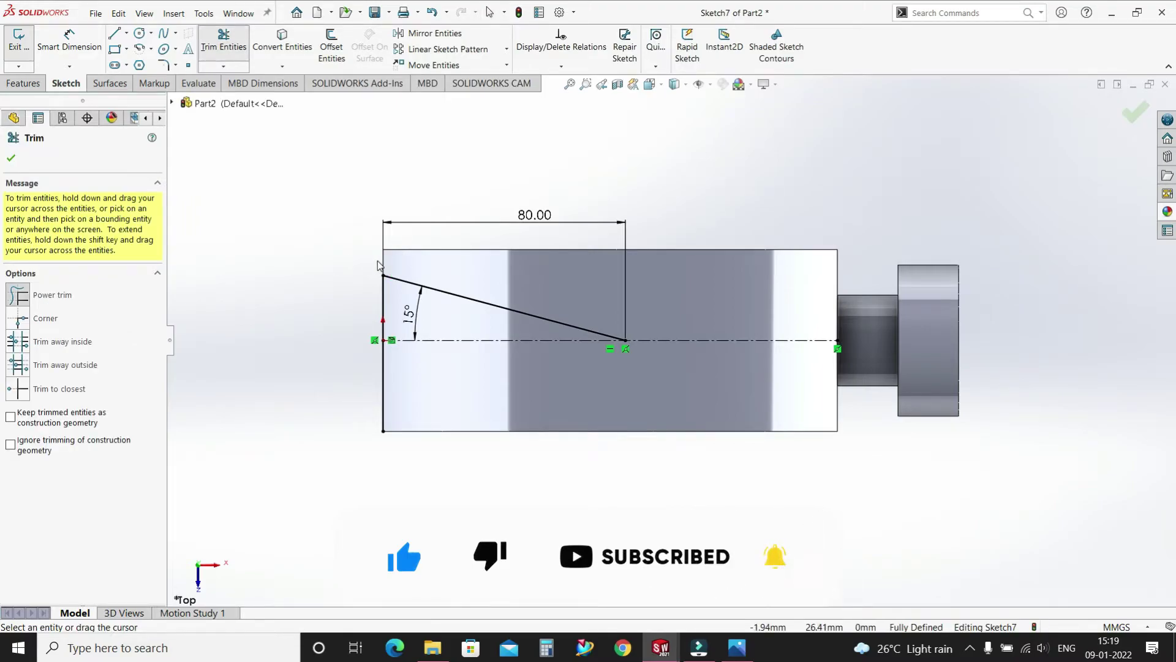
key(Escape)
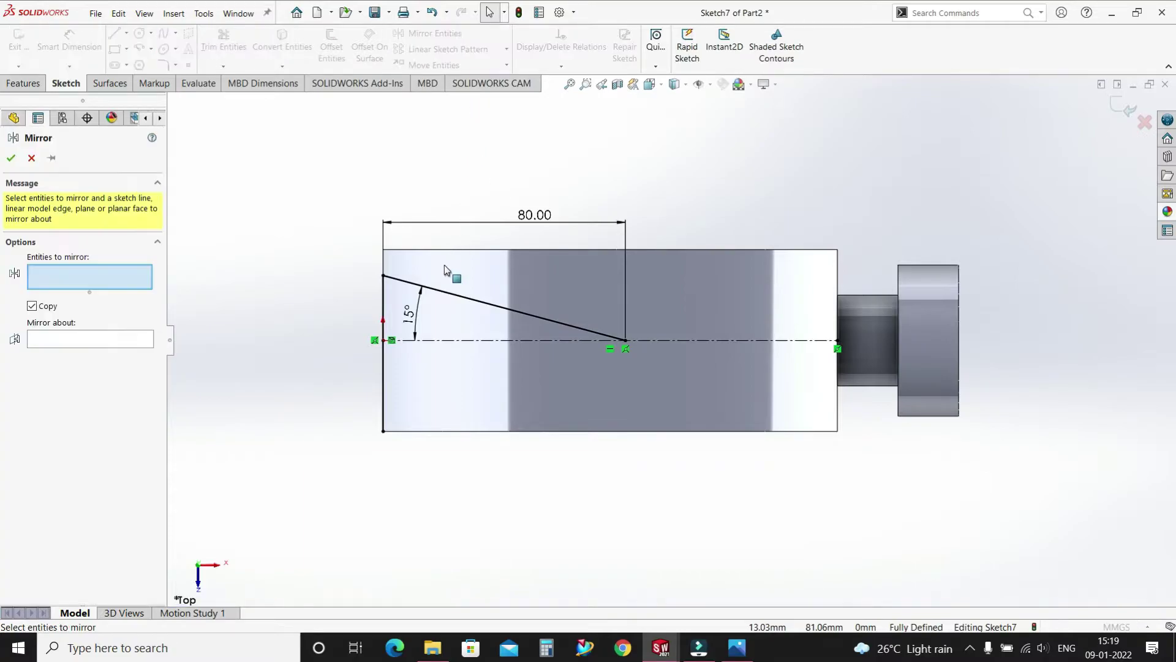
- Mirror the 15° line about the centerline and trim the leftover edge piece
click(516, 310)
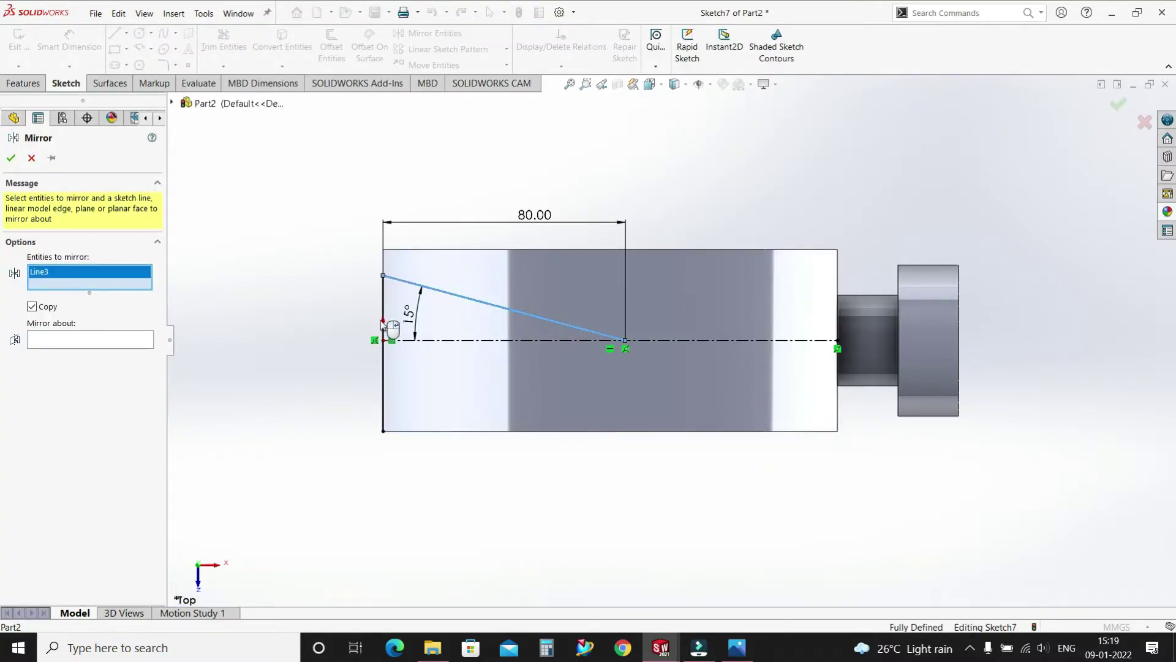
click(90, 339)
click(495, 341)
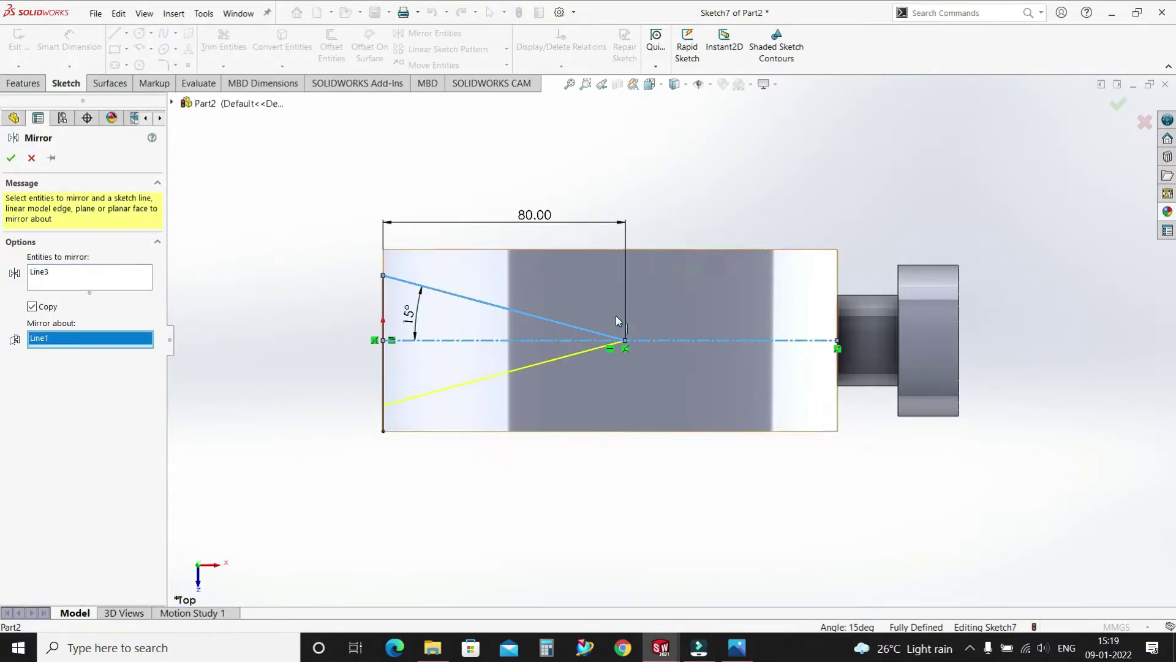
click(10, 159)
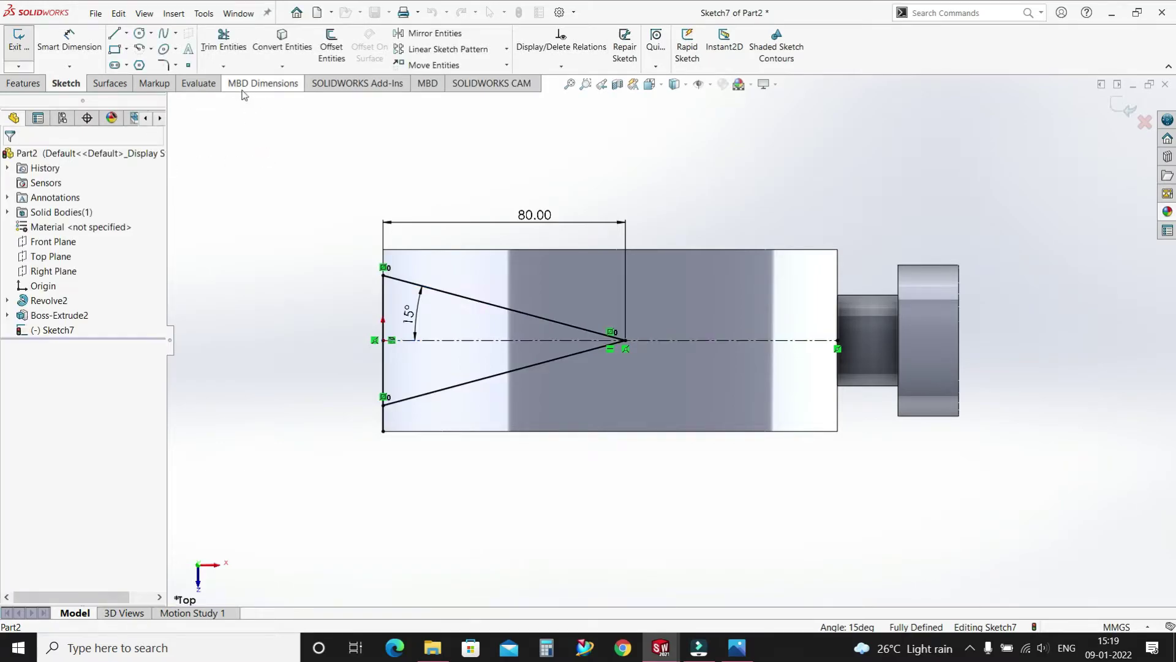
click(223, 58)
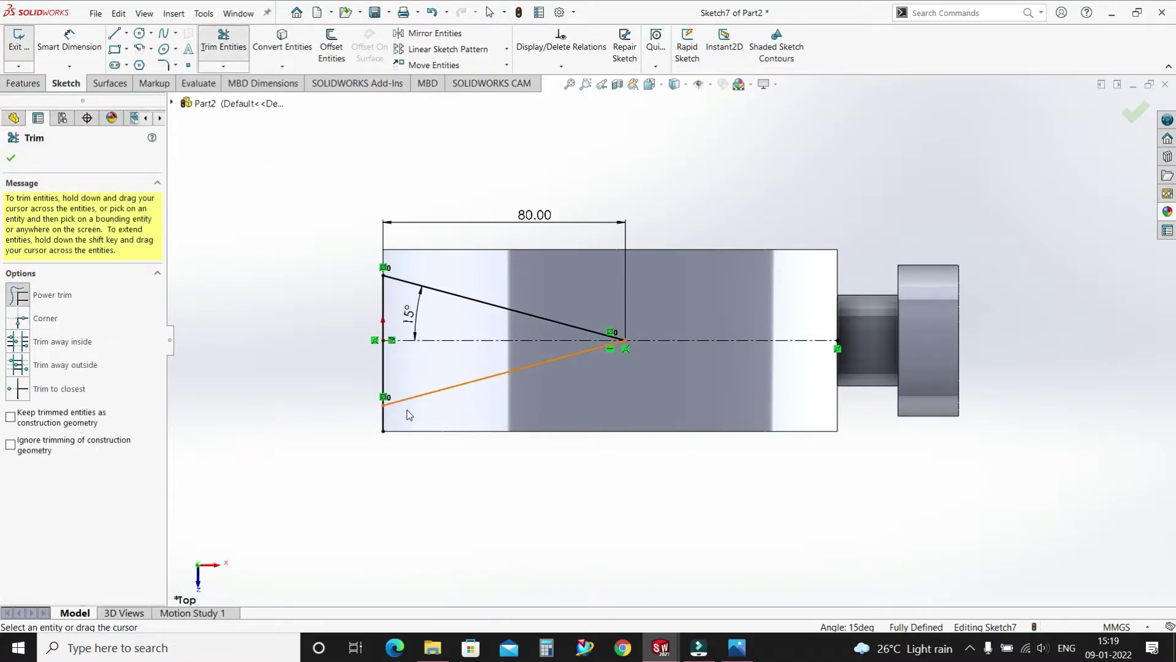
click(10, 160)
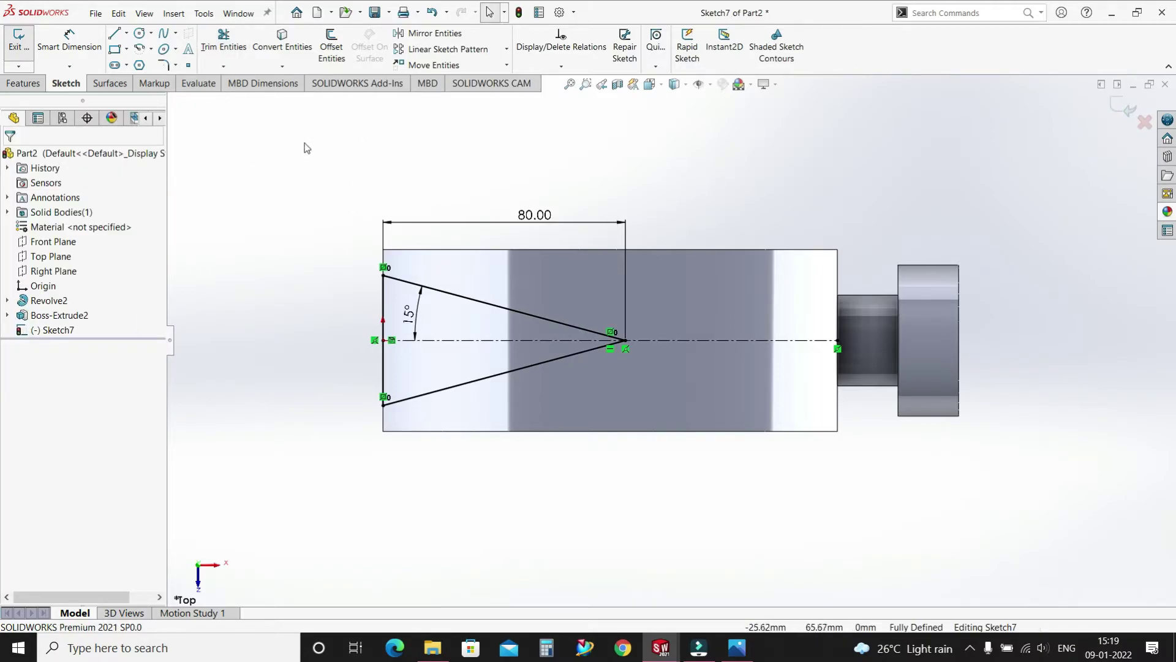
- Extrude-cut the V sketch Through All - Both to split the head's end into two claws
click(23, 84)
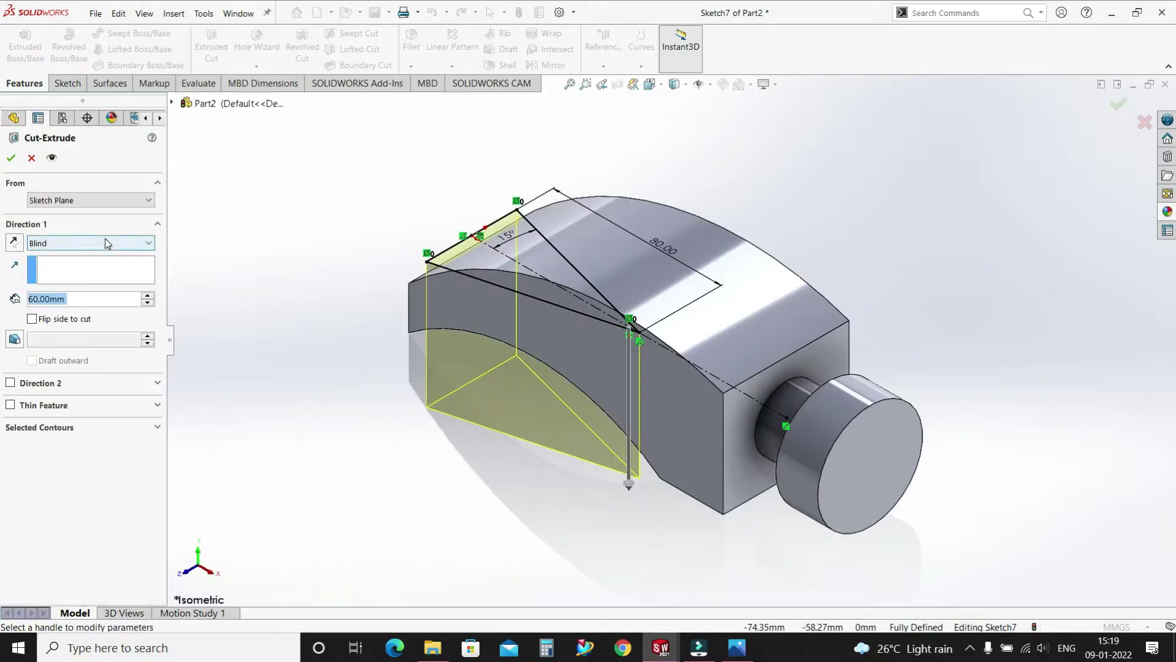
click(107, 243)
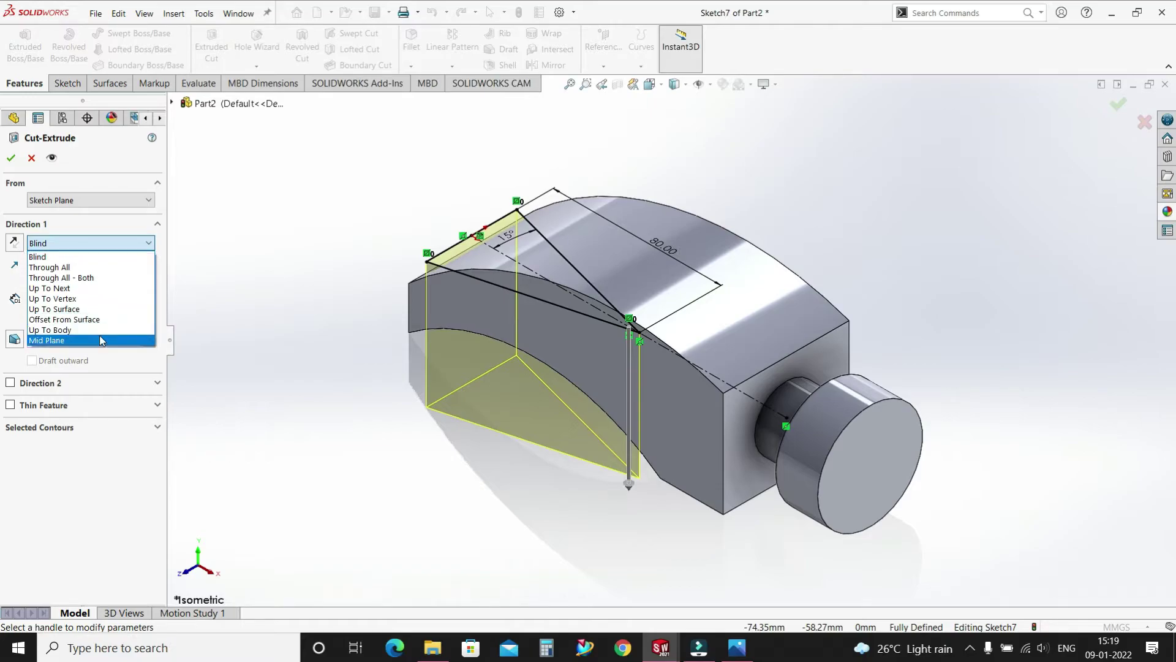
click(101, 277)
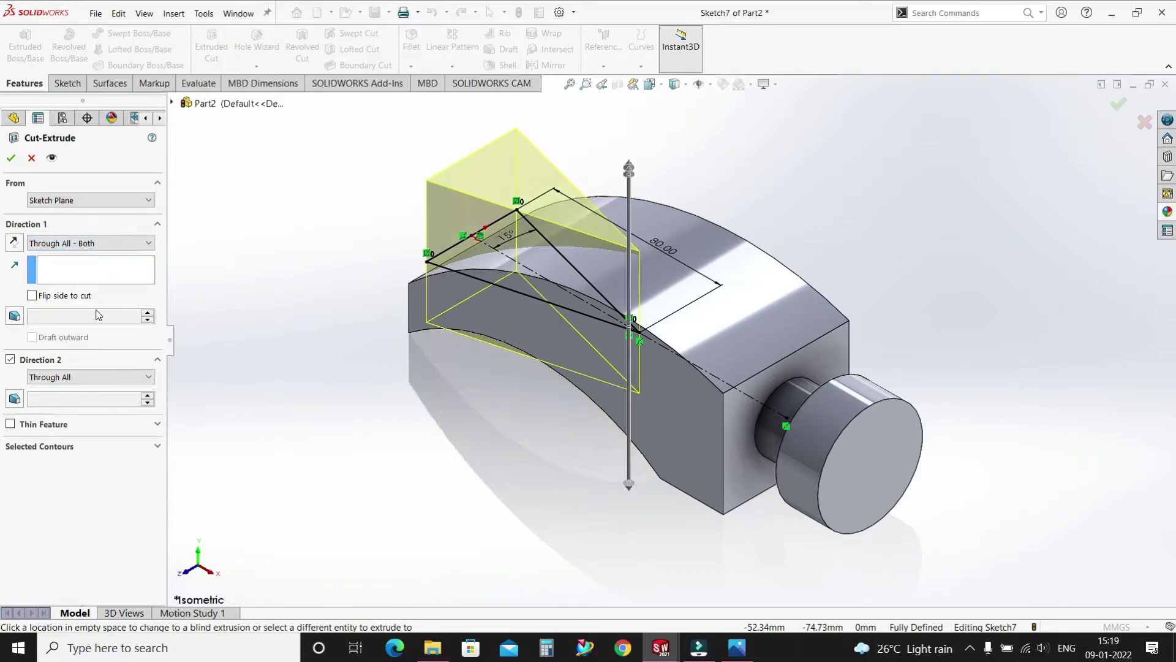
click(9, 158)
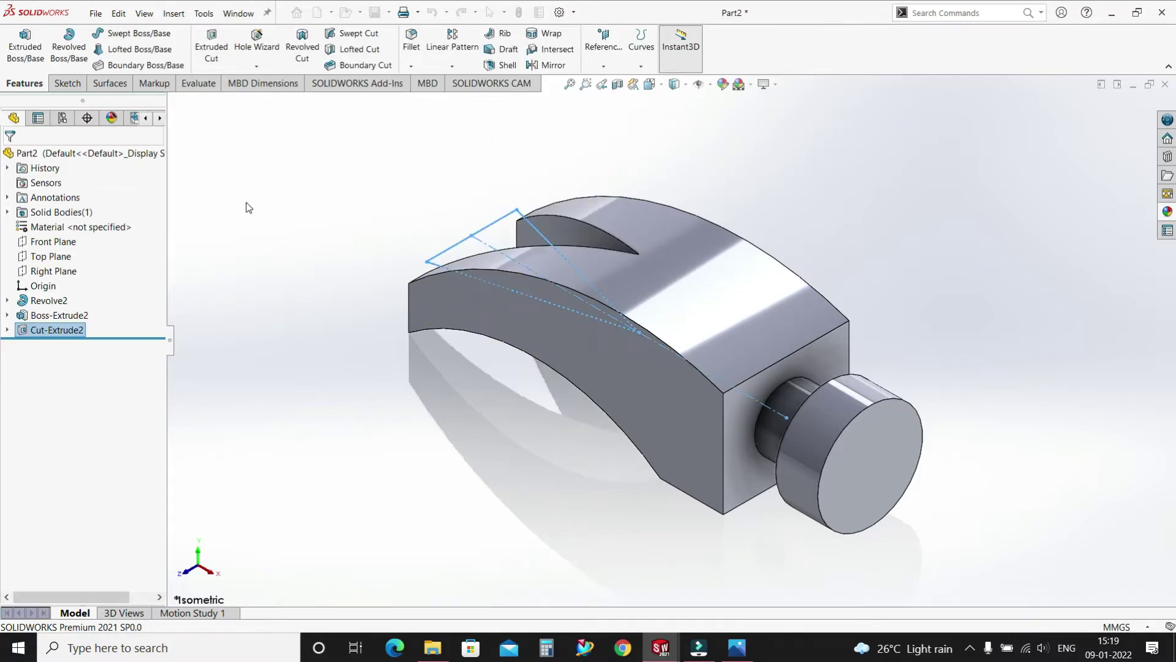
click(818, 189)
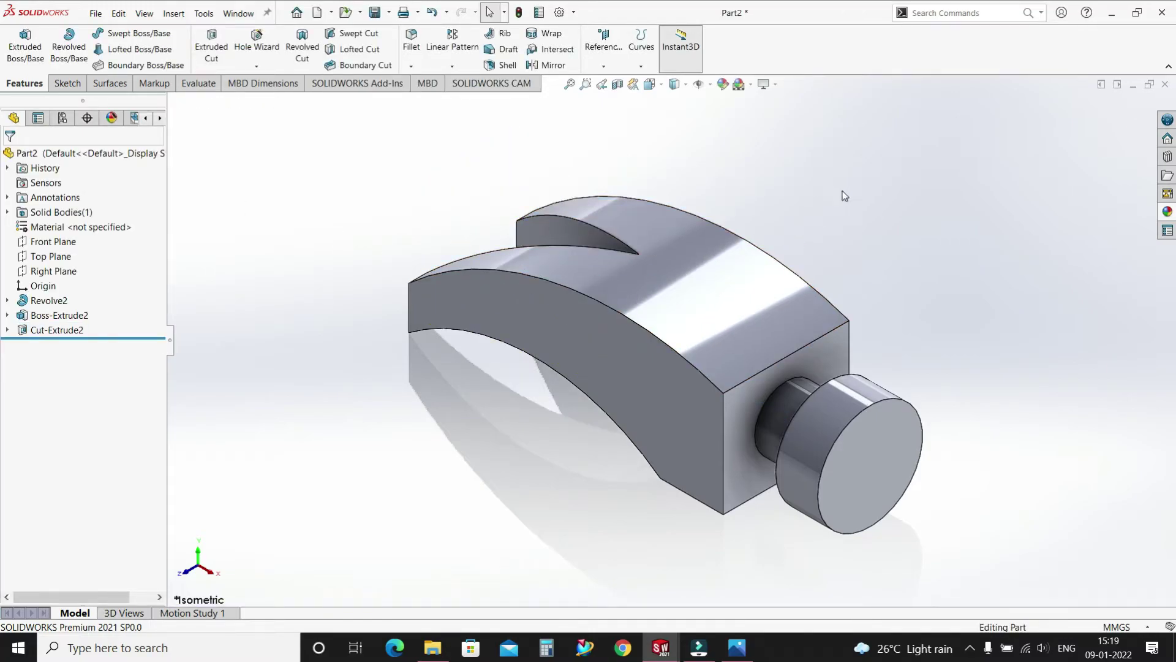
middle_drag(843, 191, 915, 182)
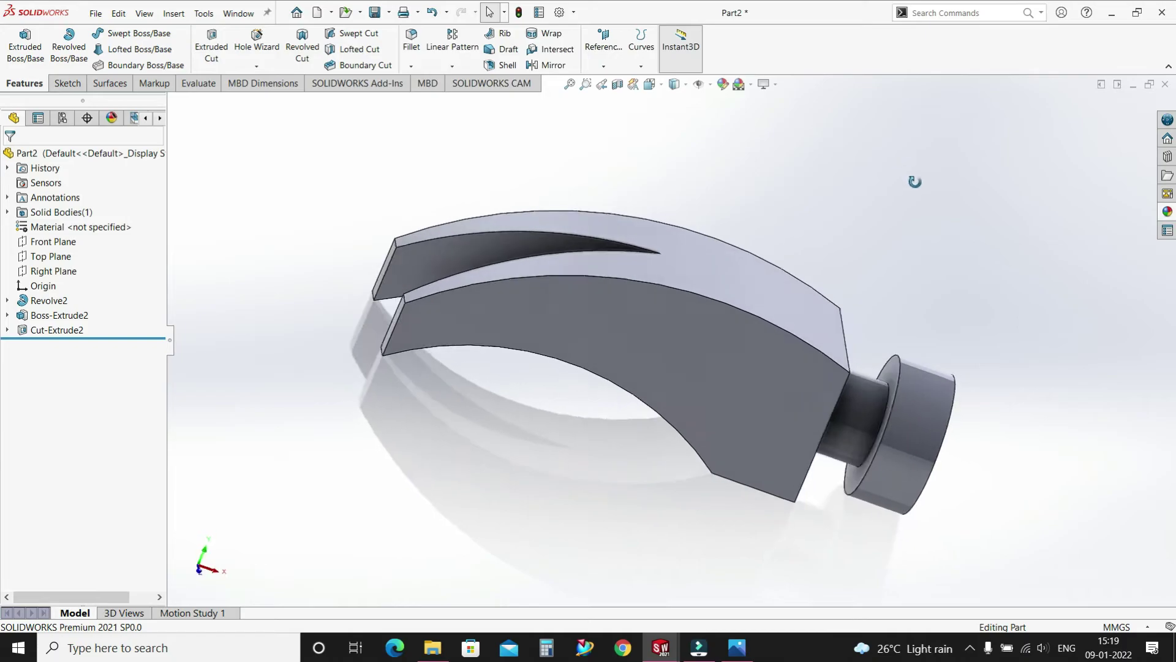
key(ctrl+7)
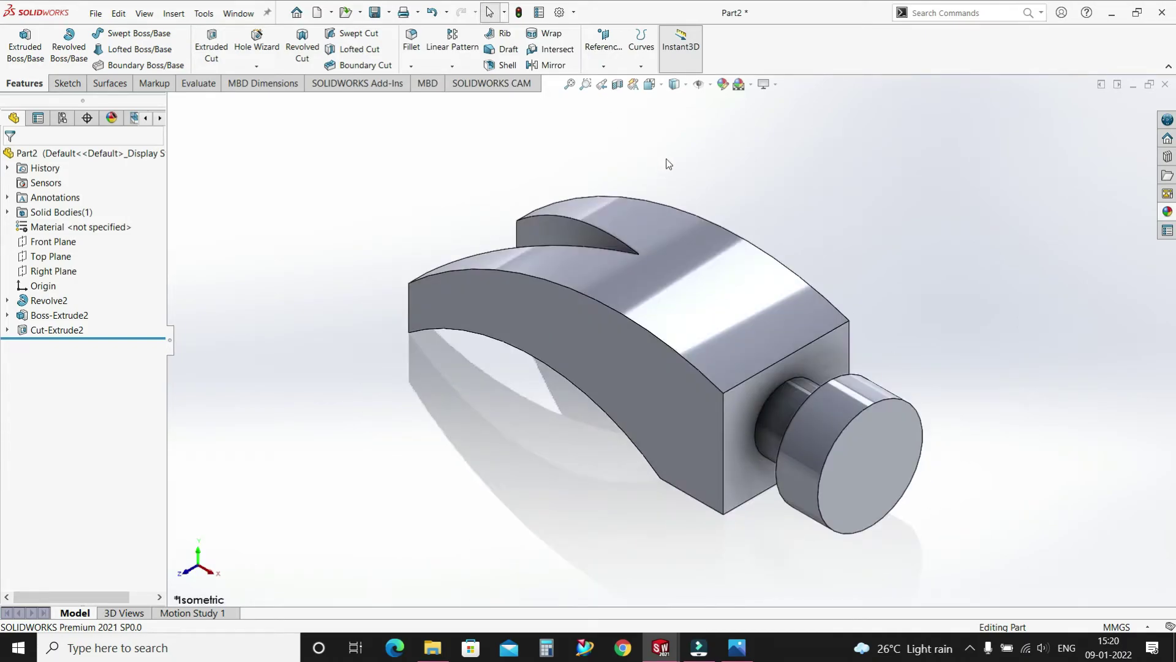
- Round the circular edge where the shank meets the head's end face with a 20 mm fillet
scroll(819, 390, down, 5)
click(751, 367)
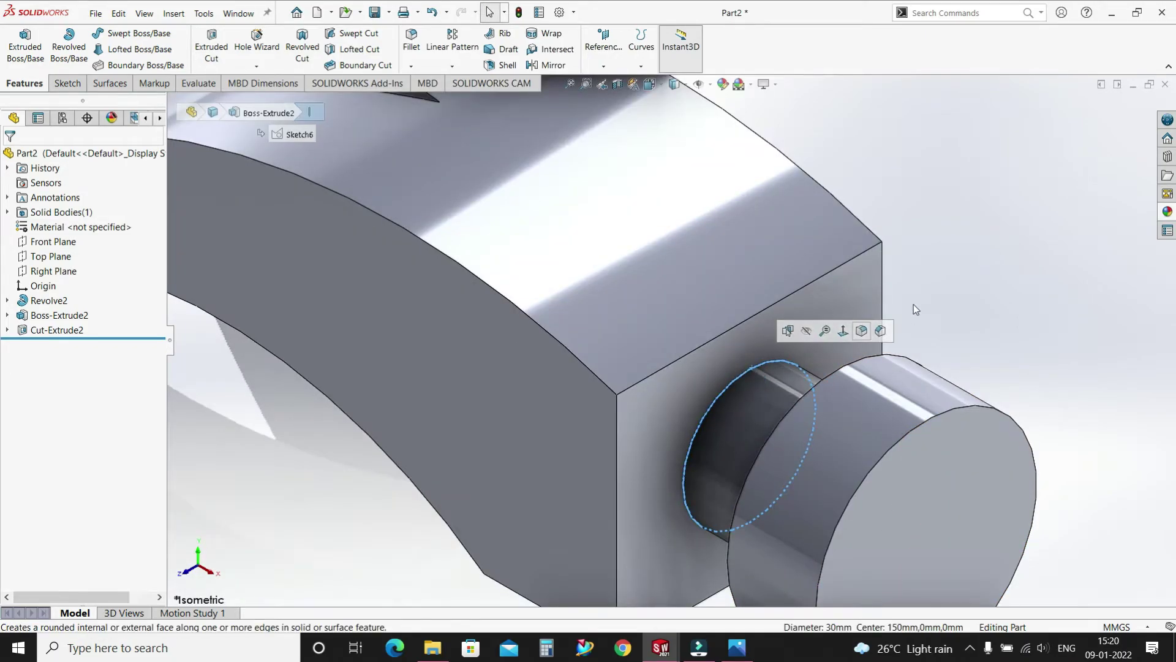
click(411, 39)
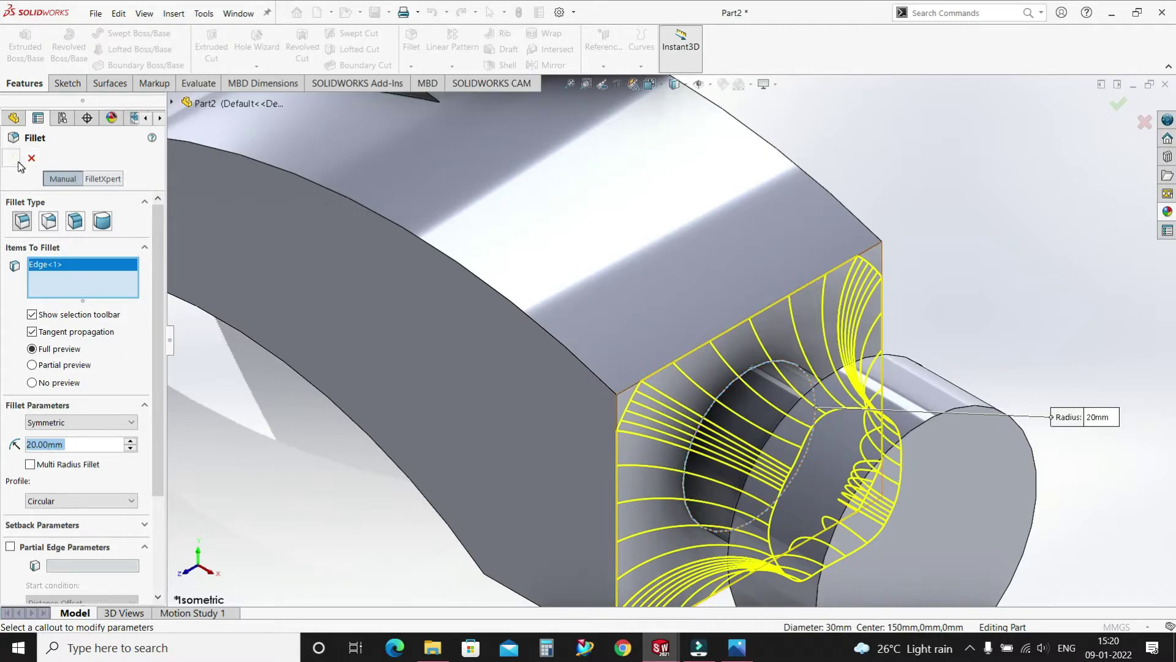
key(Return)
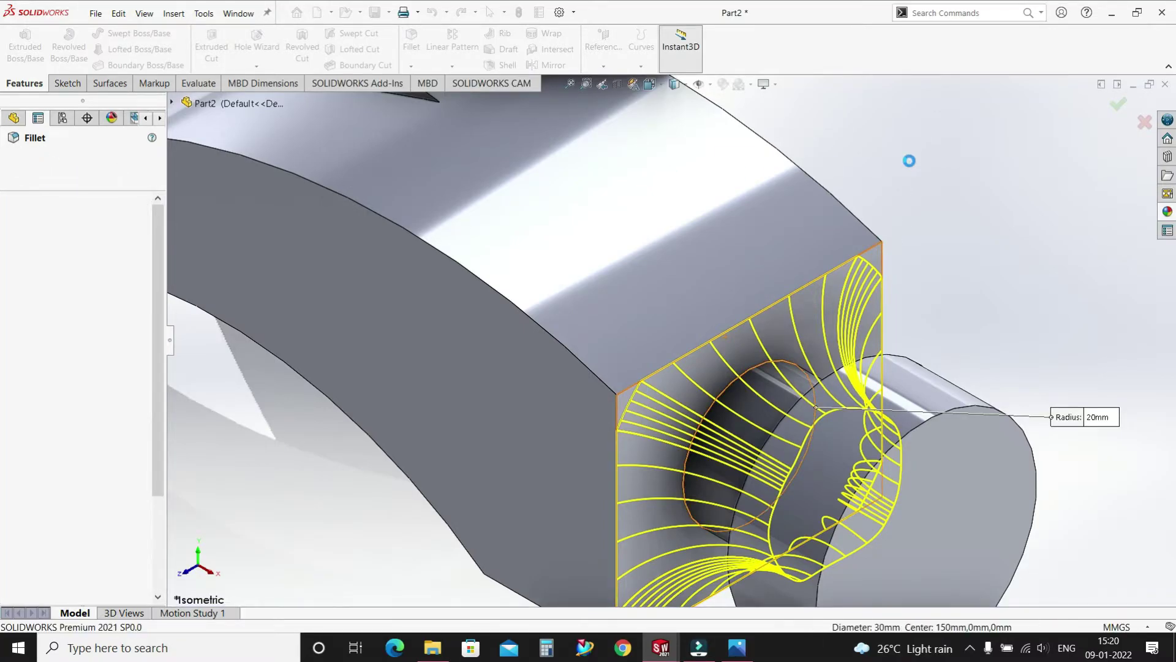
click(943, 202)
- Select the six claw-head faces, including end, top and curved sides, for a face fillet
key(f)
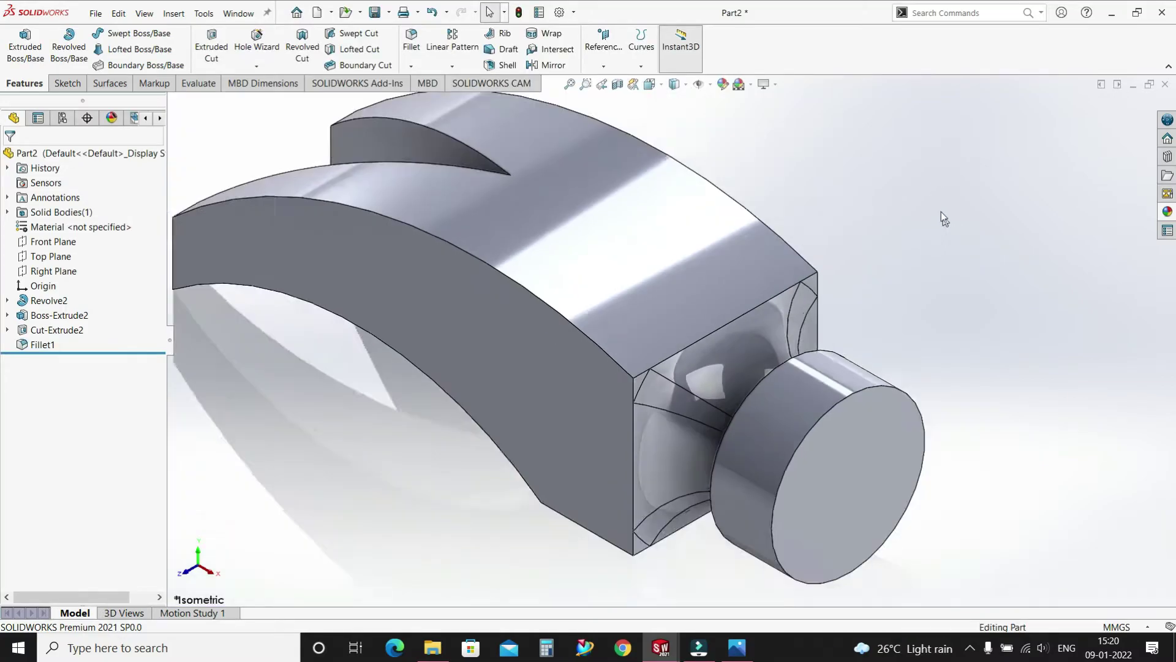
middle_drag(950, 285, 976, 236)
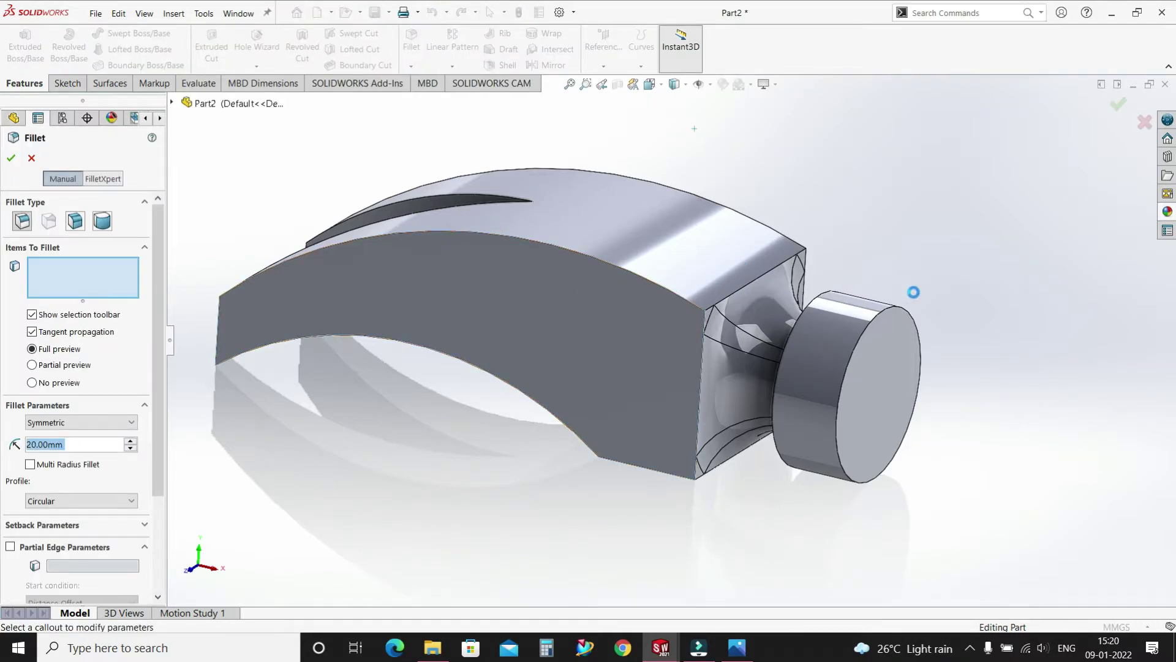
middle_drag(971, 315, 935, 366)
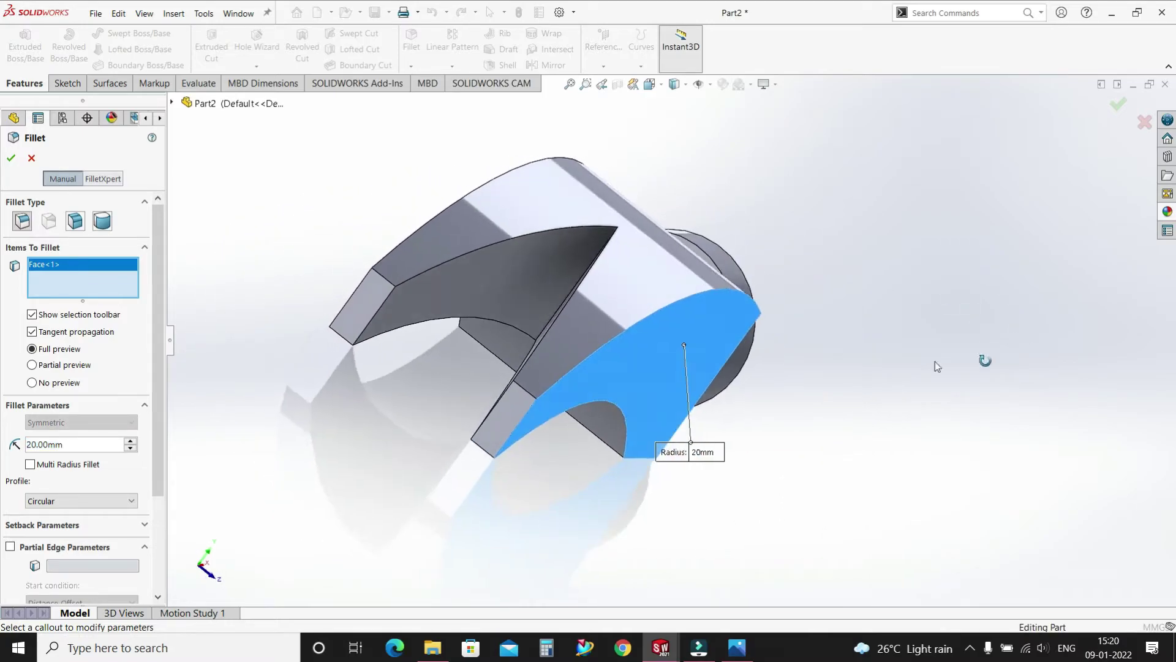
click(578, 313)
middle_drag(826, 296, 717, 467)
click(705, 412)
click(793, 466)
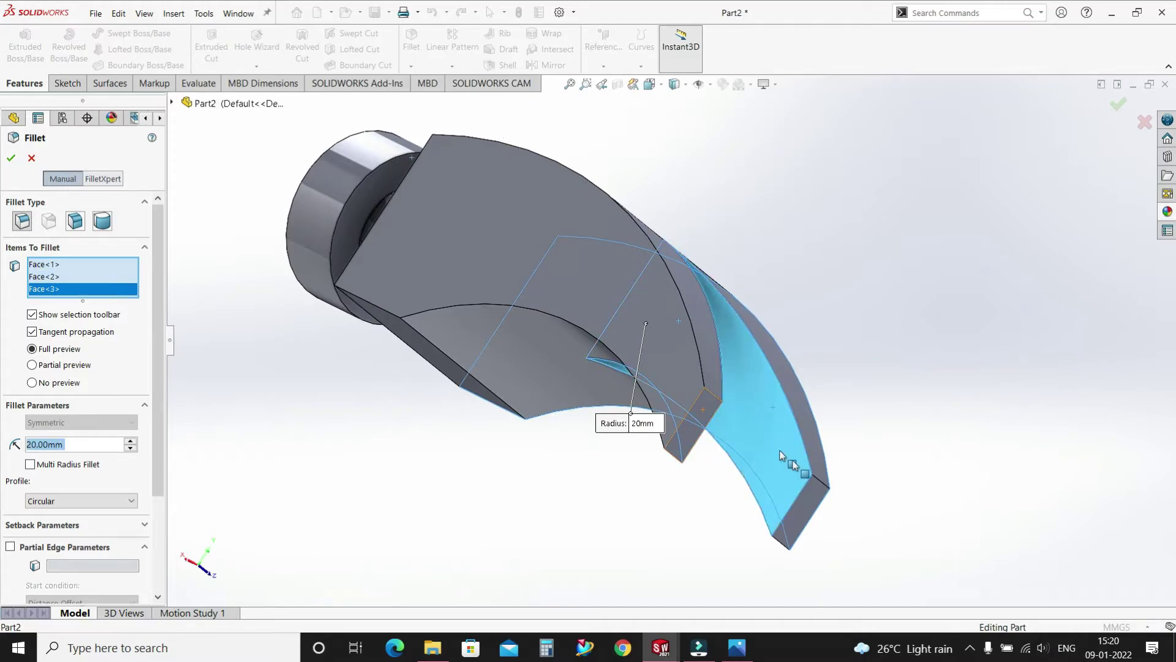
click(678, 358)
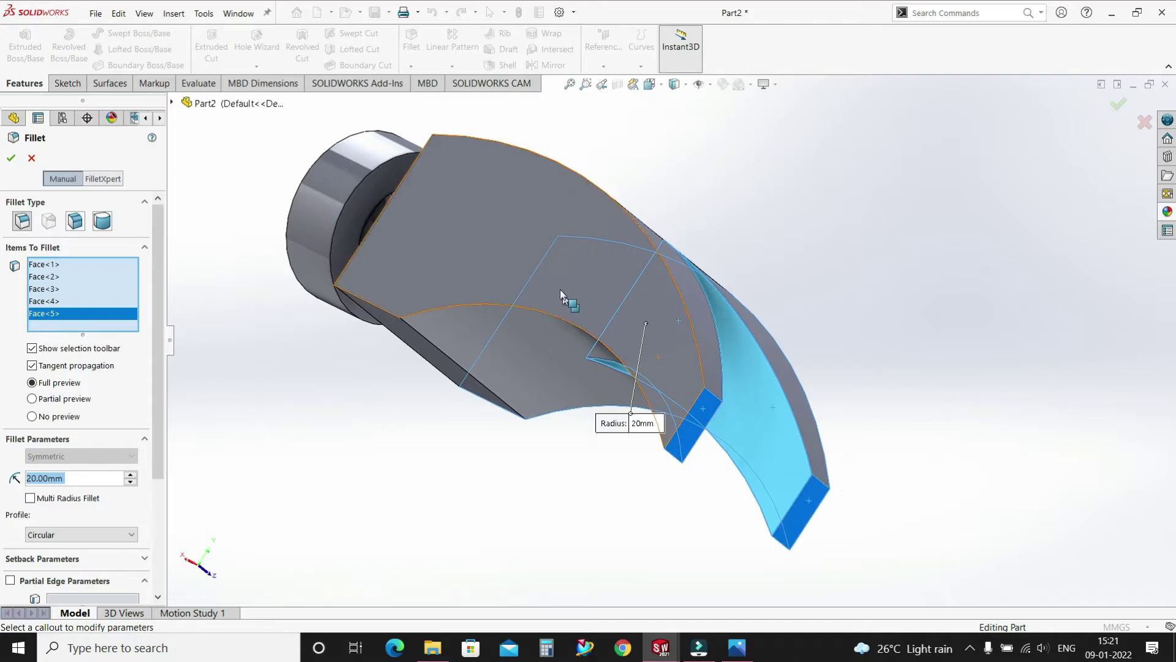
click(534, 251)
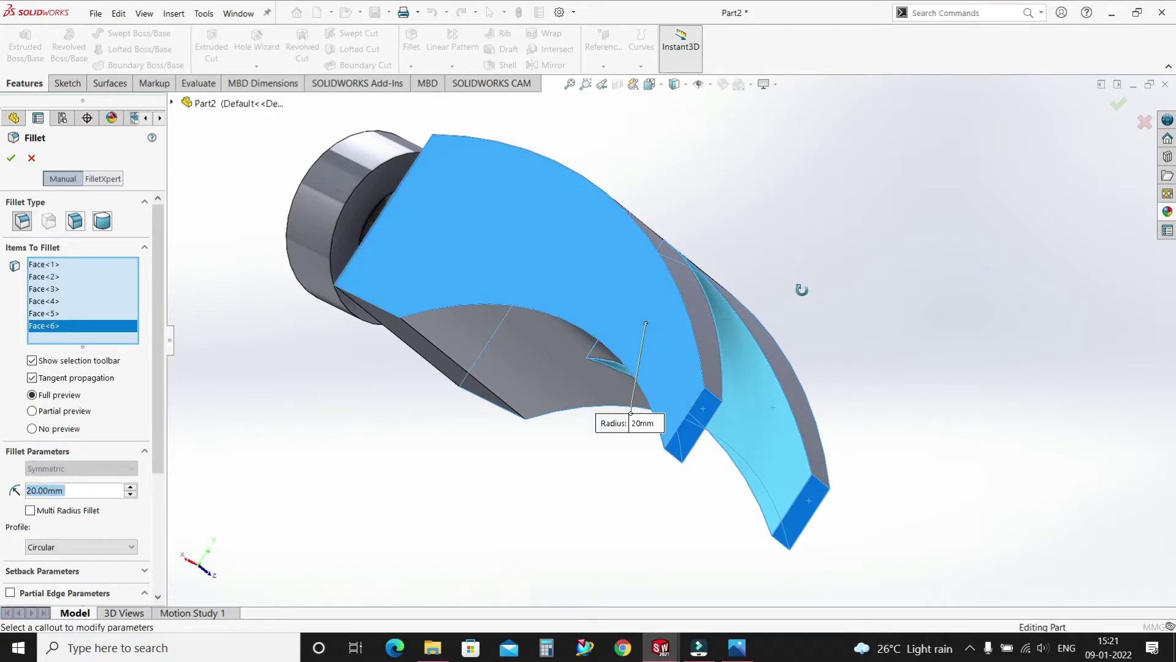
middle_drag(798, 288, 856, 349)
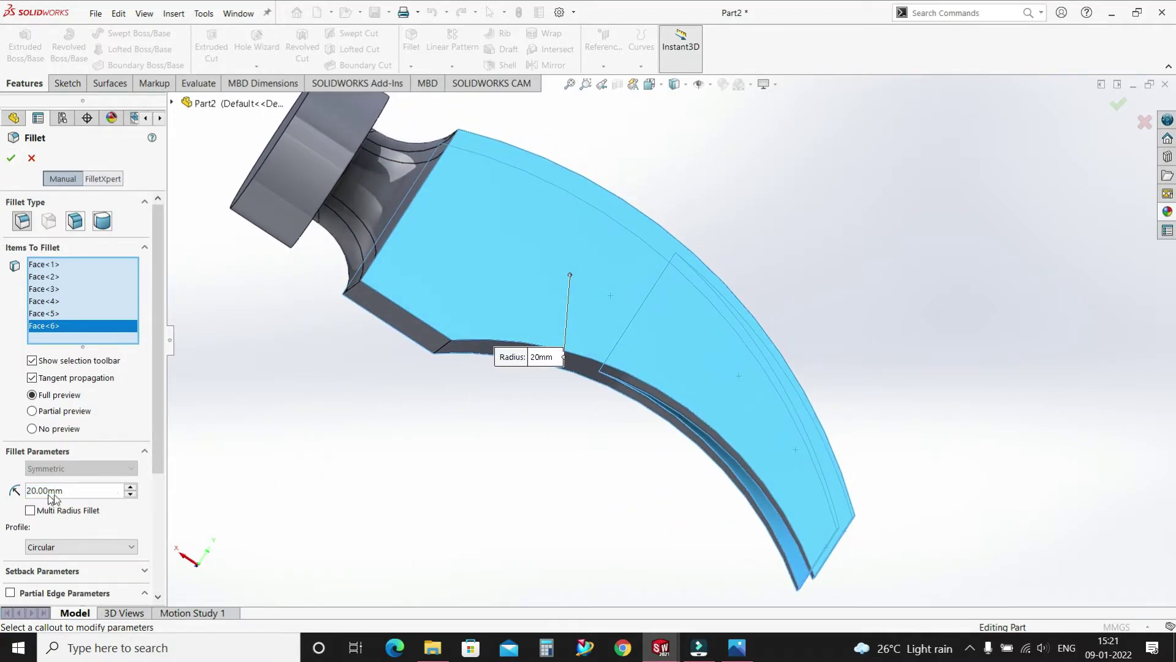
- Set the fillet radius to 2 mm and apply it as Fillet2
click(87, 490)
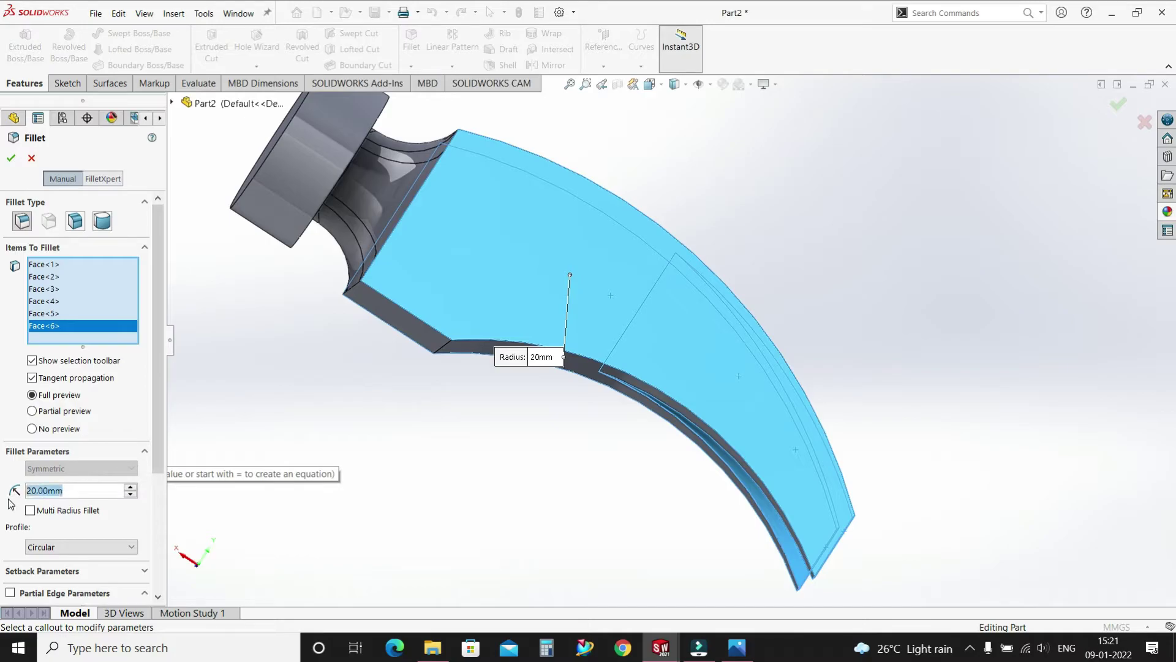
text(2)
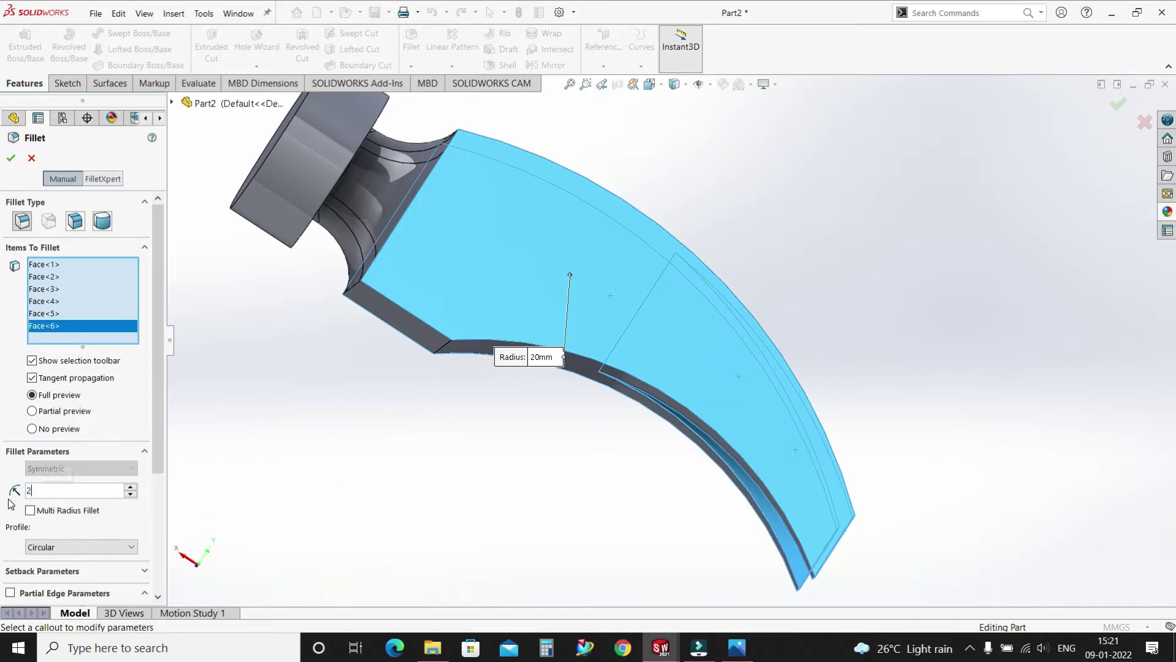
key(Return)
click(12, 159)
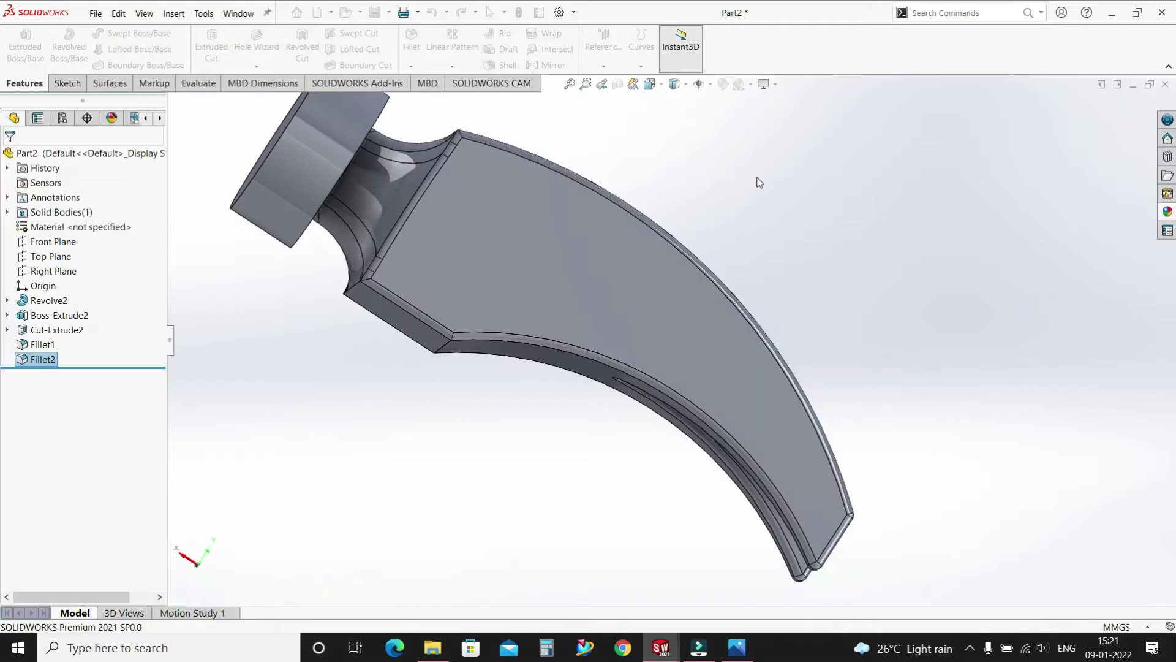
middle_drag(676, 208, 760, 205)
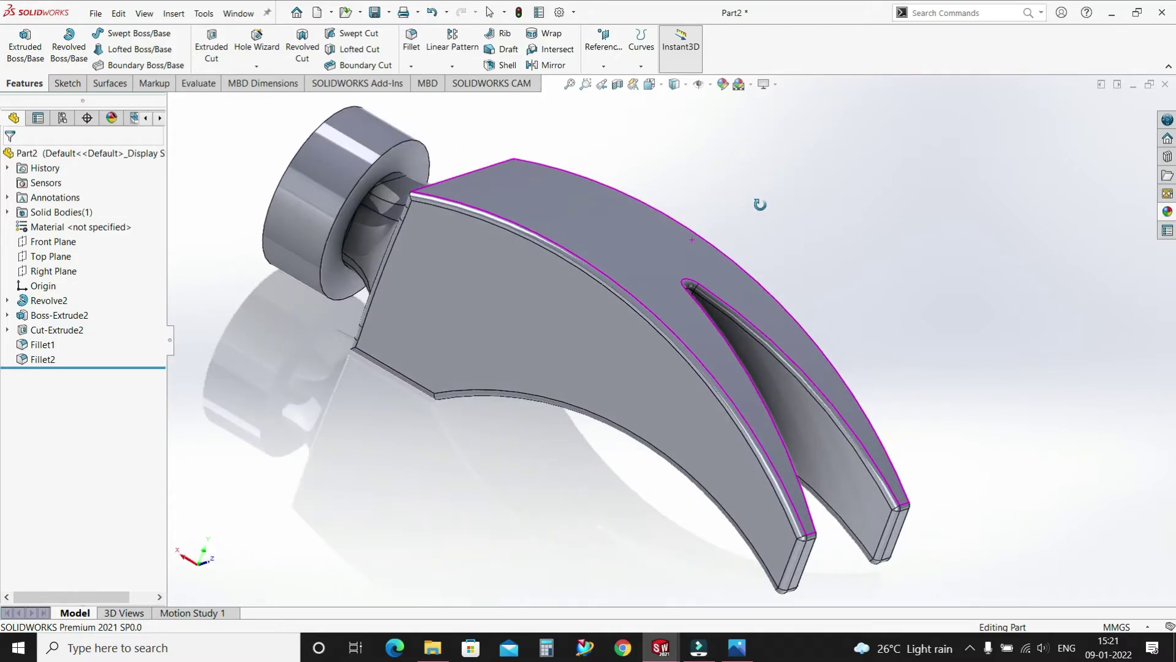
- Add a 2 mm fillet to the cylindrical striking face as Fillet3
click(415, 41)
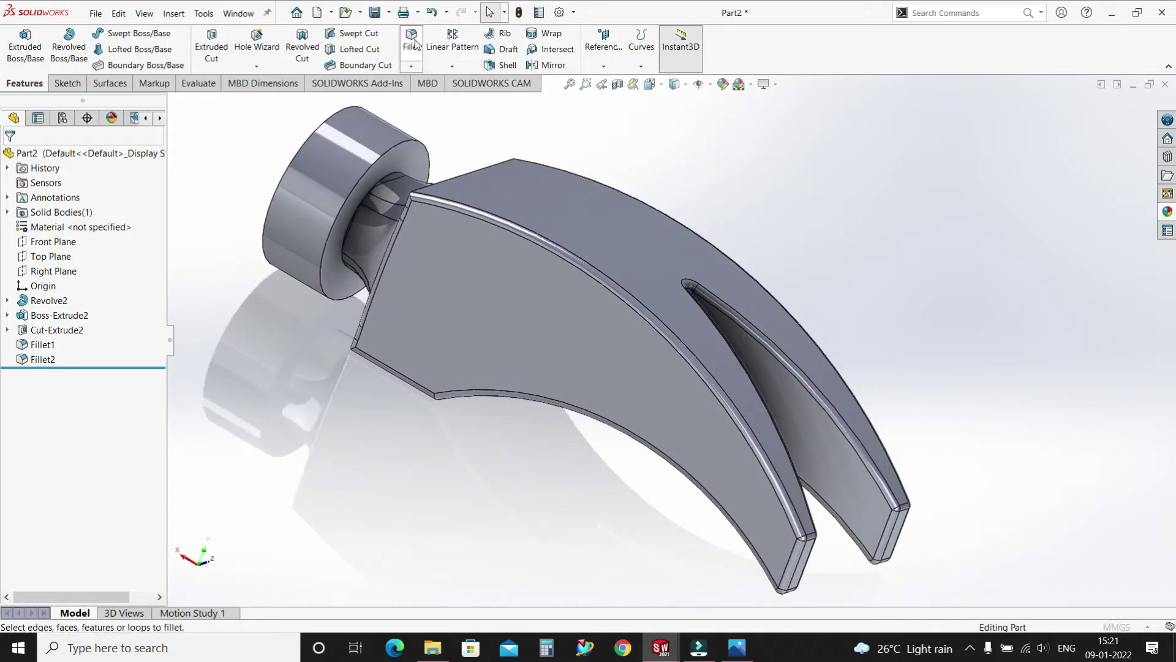
click(394, 162)
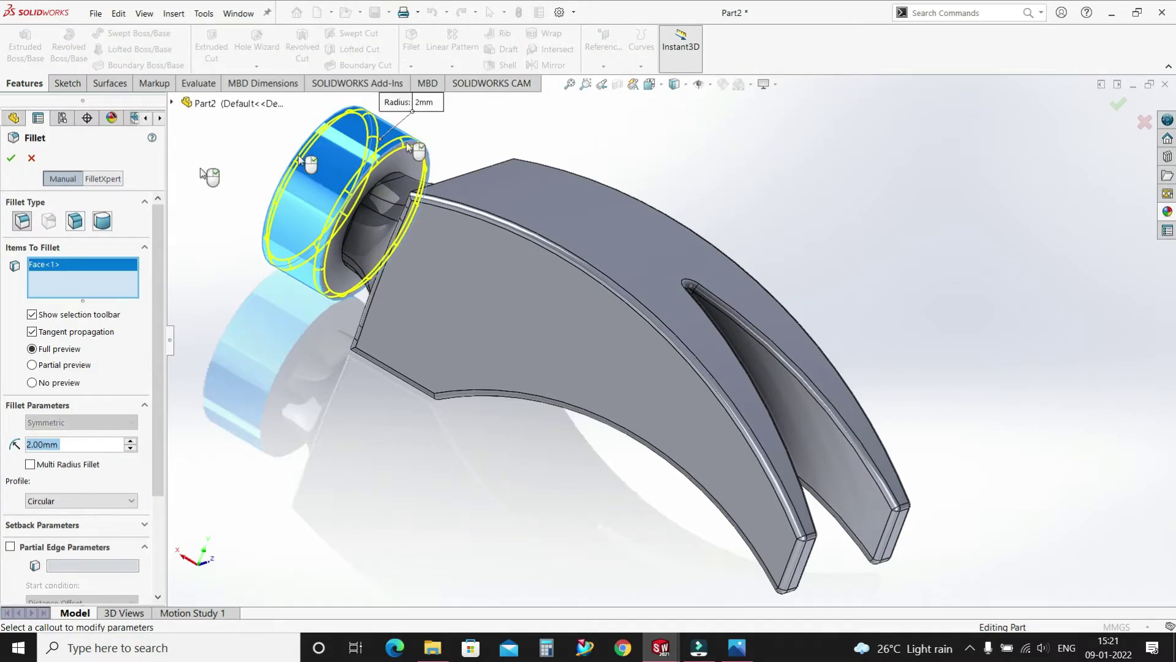
click(10, 158)
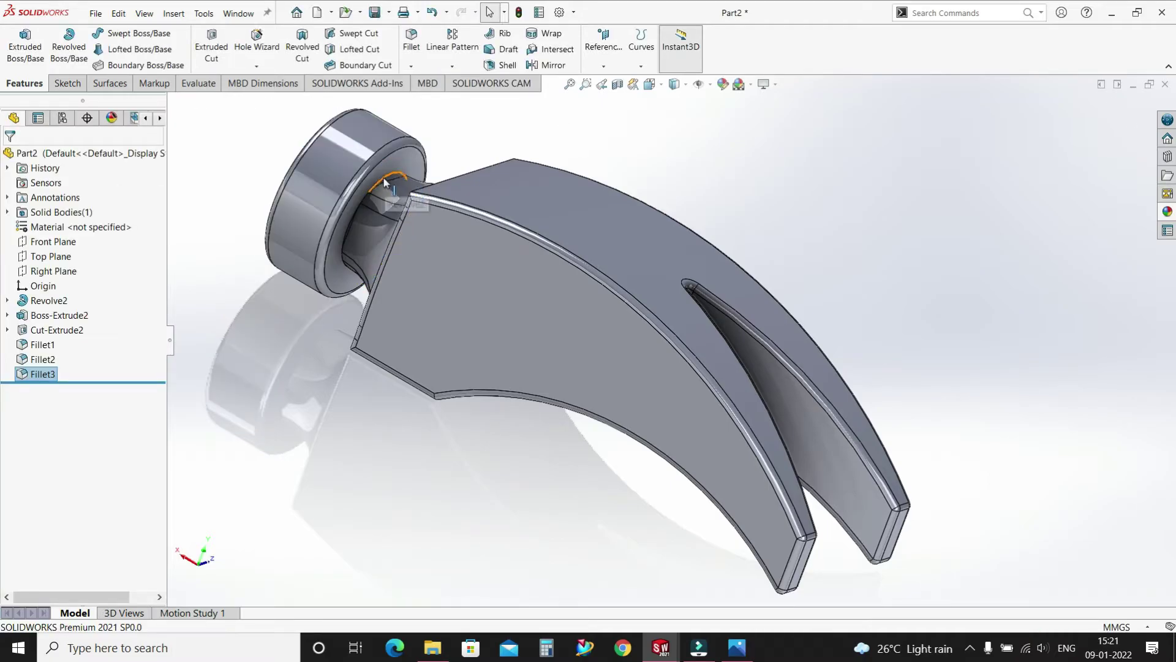
middle_drag(569, 156, 812, 200)
- Apply the red appearance to Fillet3 and Fillet2 from the feature tree
click(1167, 211)
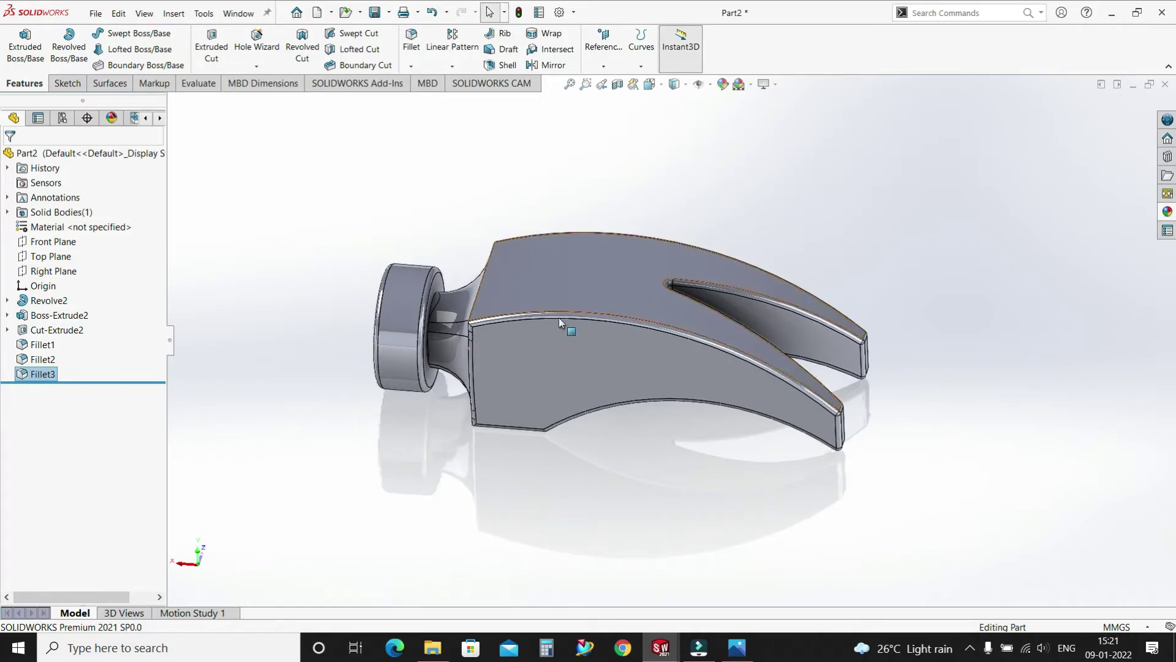
click(43, 375)
ctrl+click(43, 362)
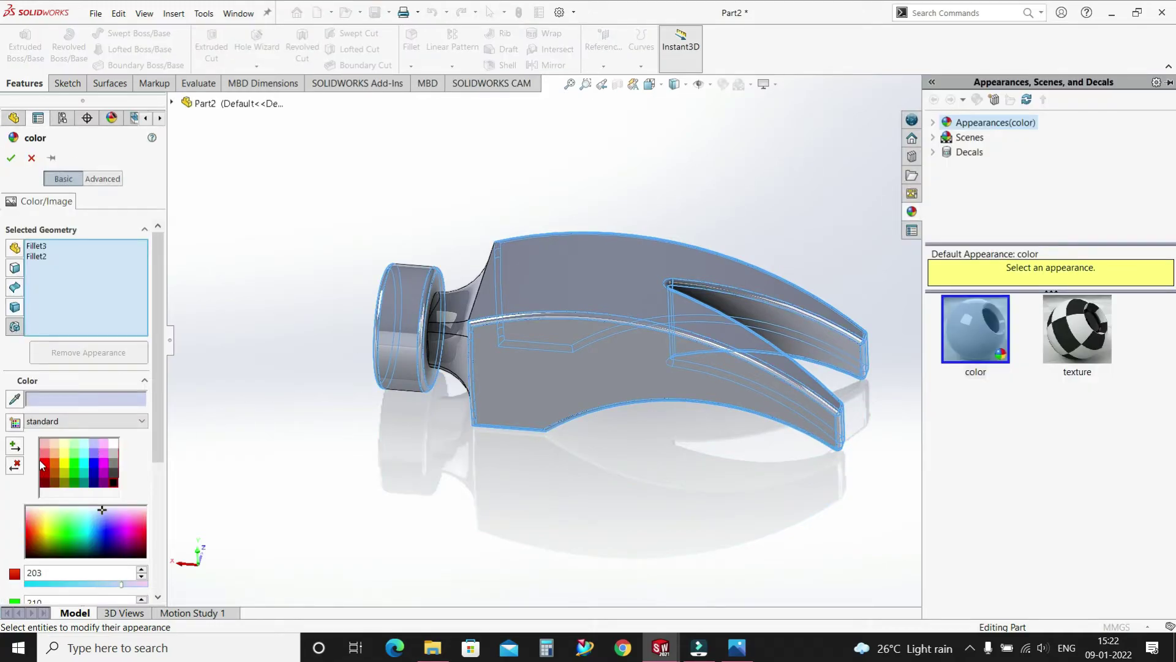
click(43, 463)
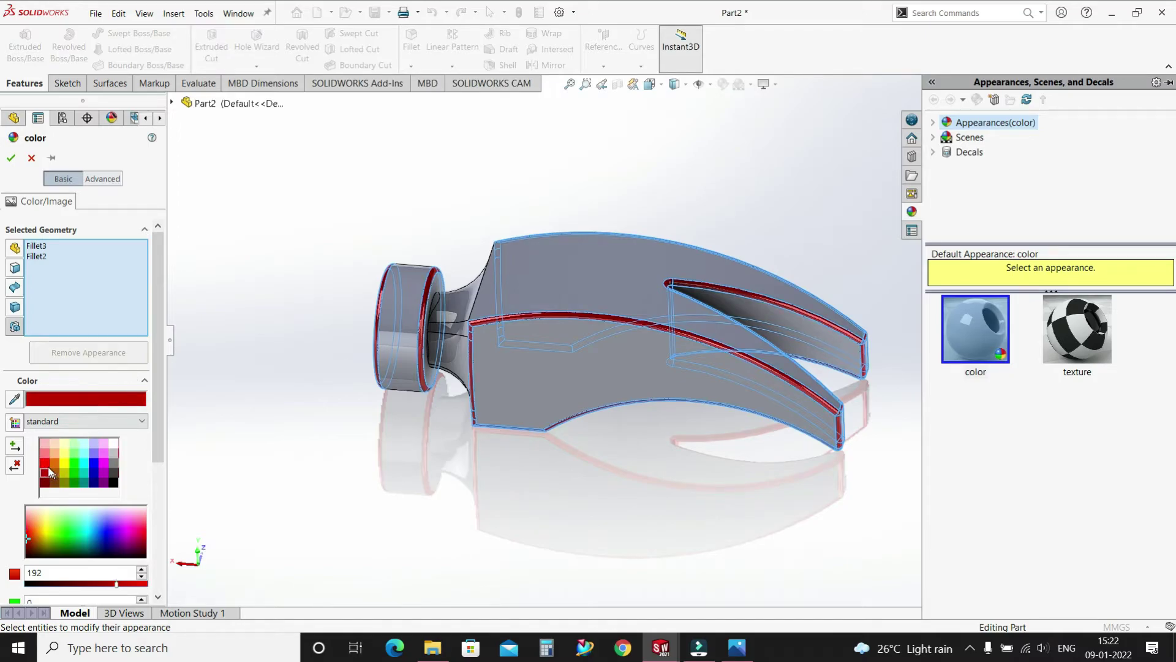
click(11, 159)
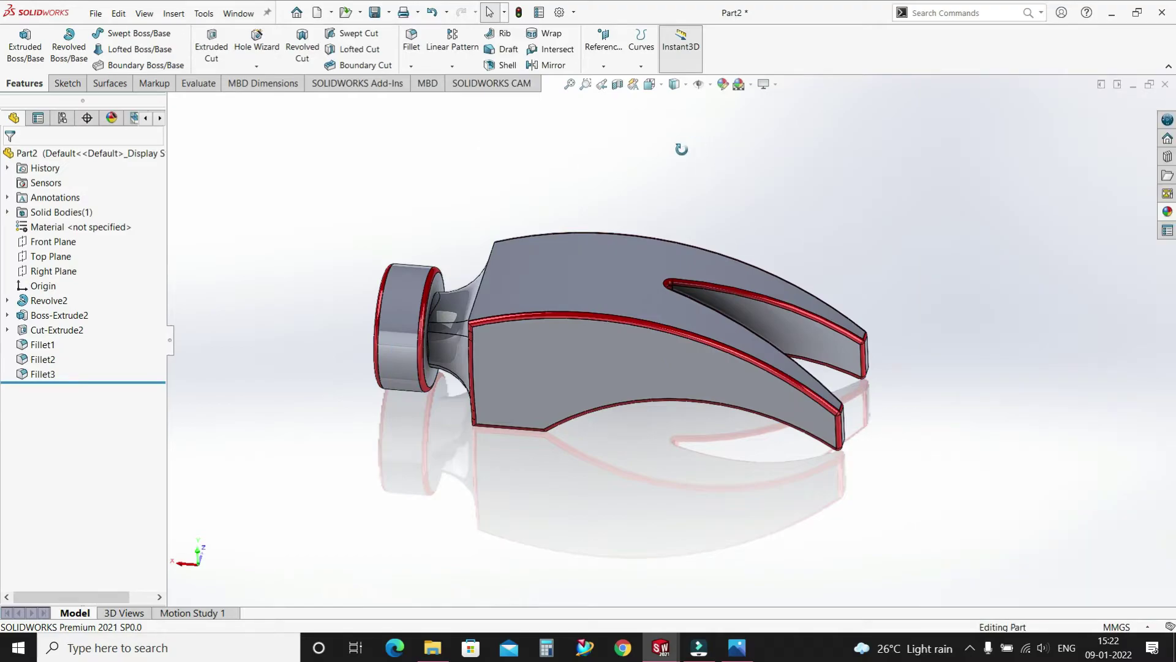
middle_drag(681, 148, 814, 171)
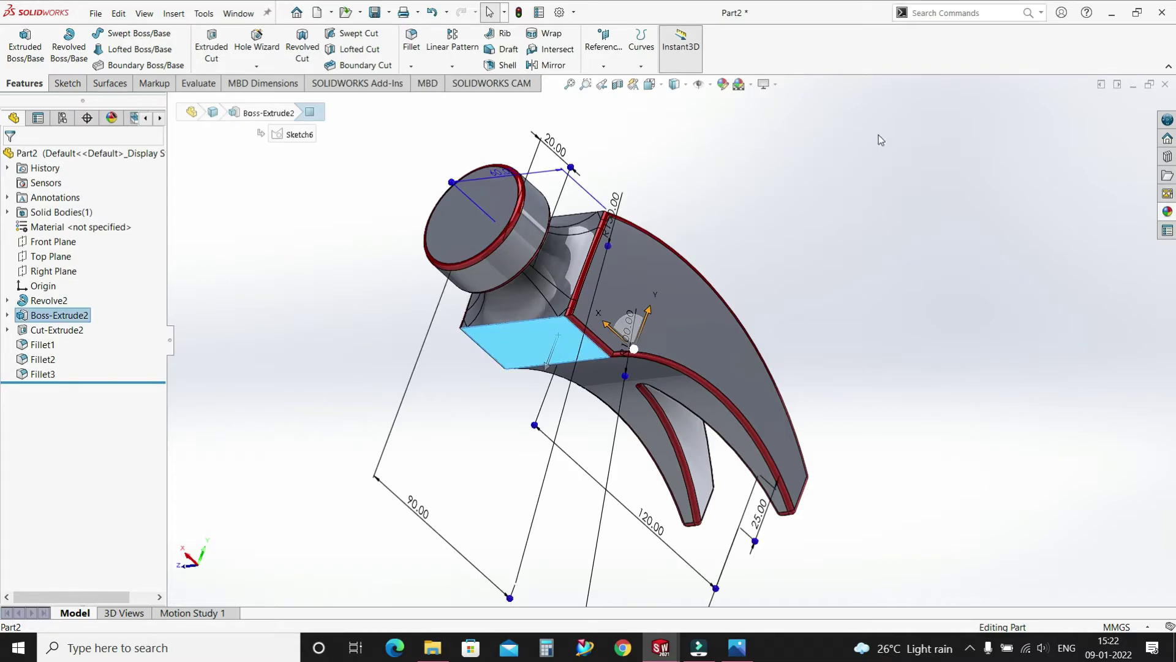
- Create Sketch8 by converting the rectangular end face's edges, then return to isometric view
click(67, 83)
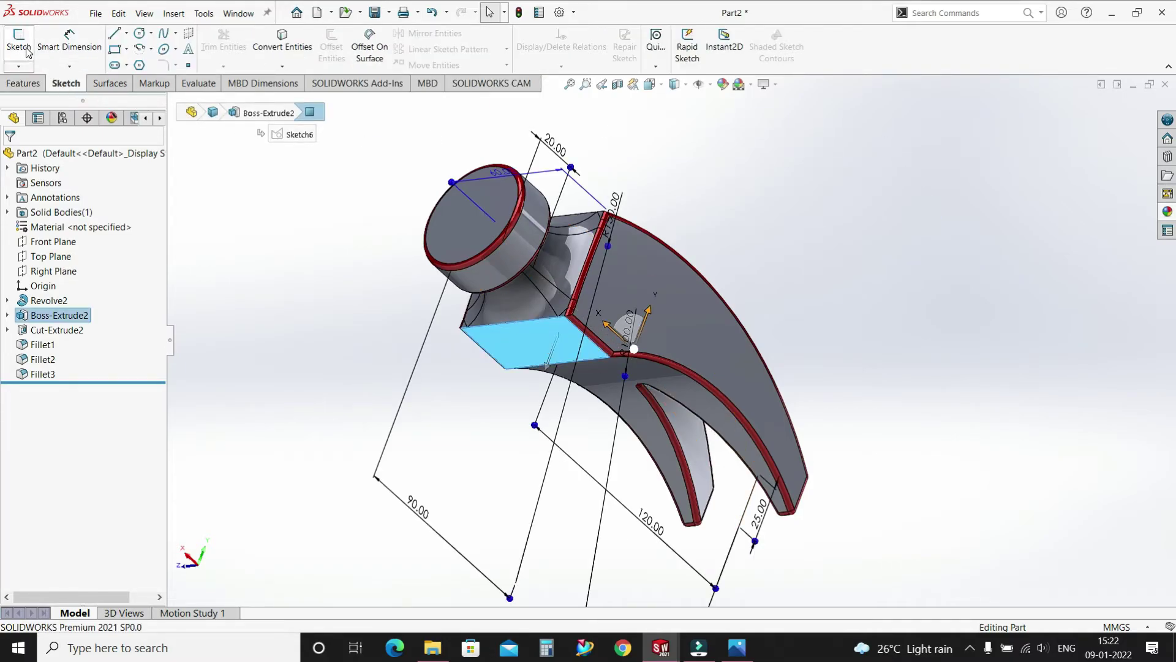
click(19, 42)
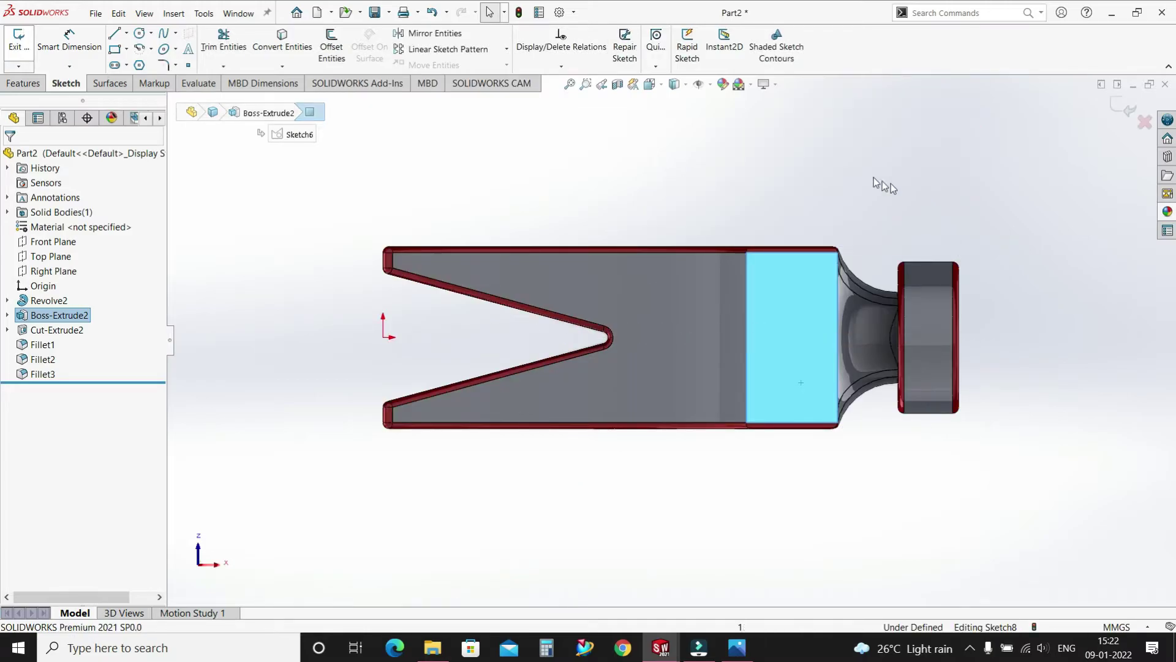
click(282, 40)
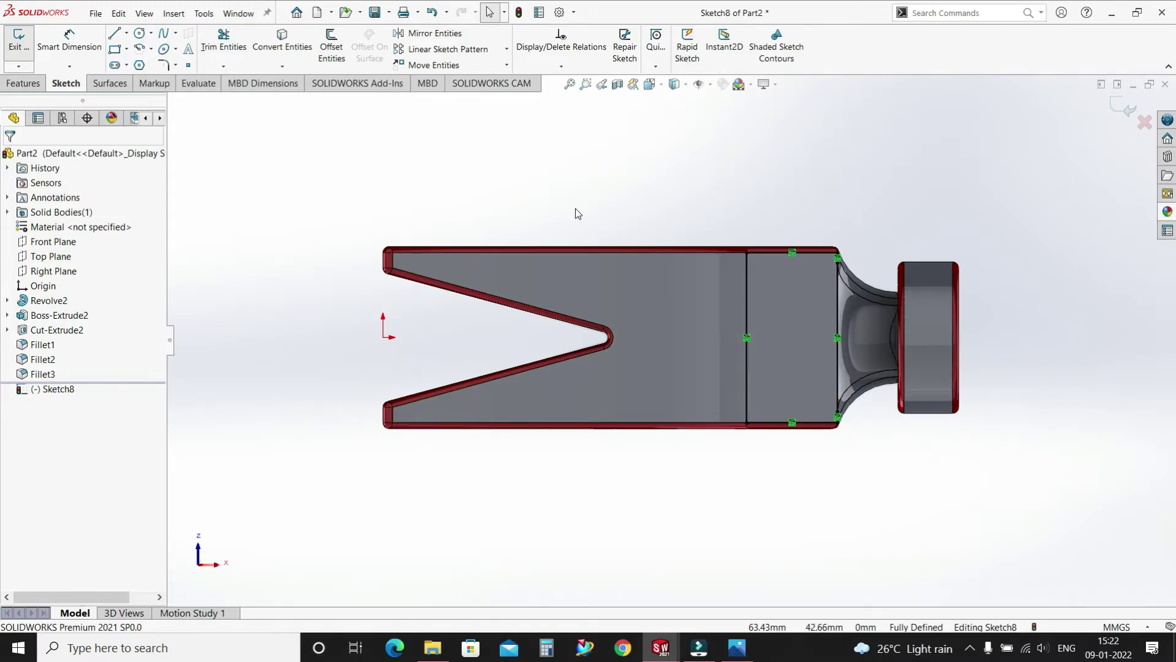
click(18, 40)
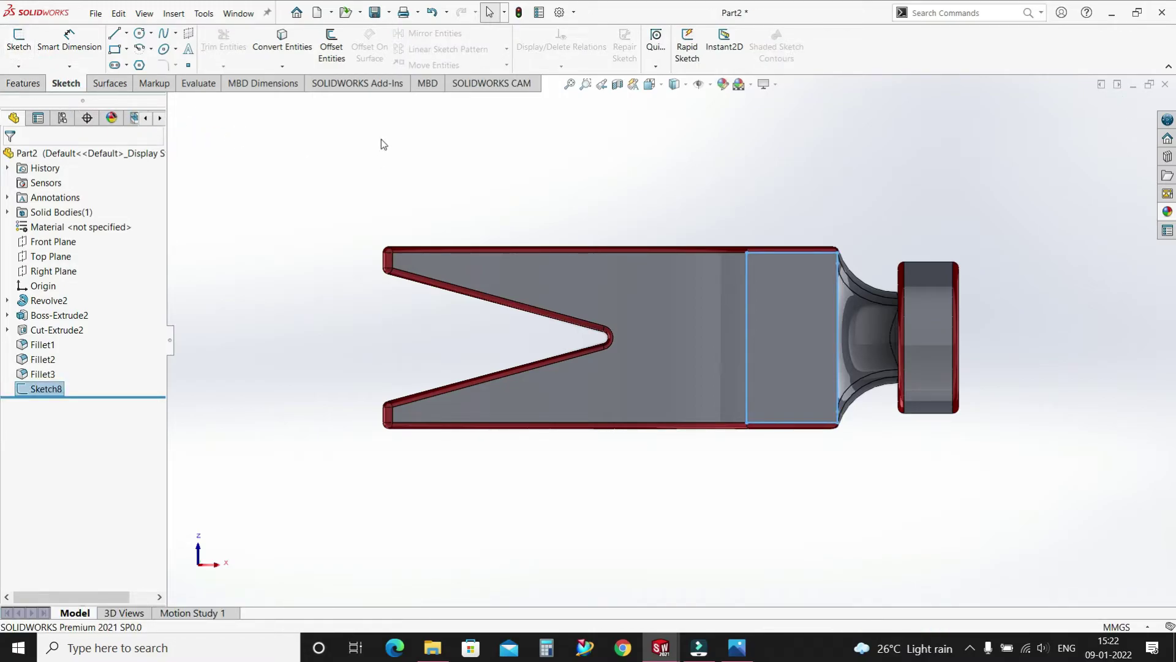
key(ctrl+7)
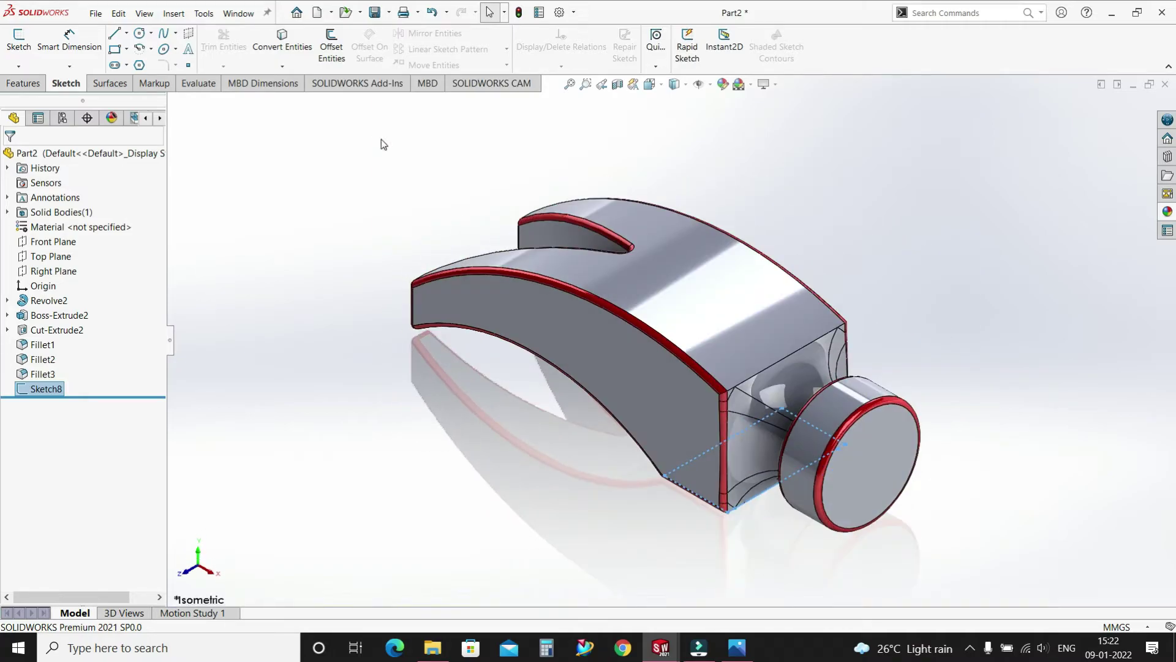
click(14, 84)
click(603, 64)
- Create Plane1 offset 50 mm from the hammer head's rectangular end face
click(613, 81)
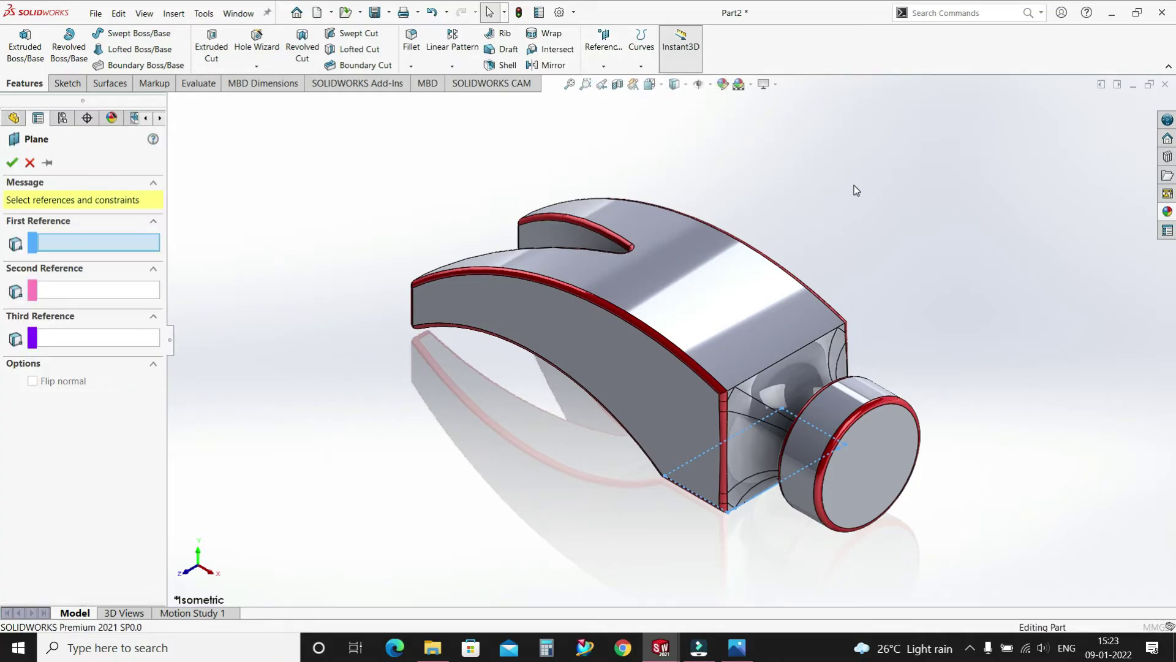
middle_drag(917, 251, 985, 71)
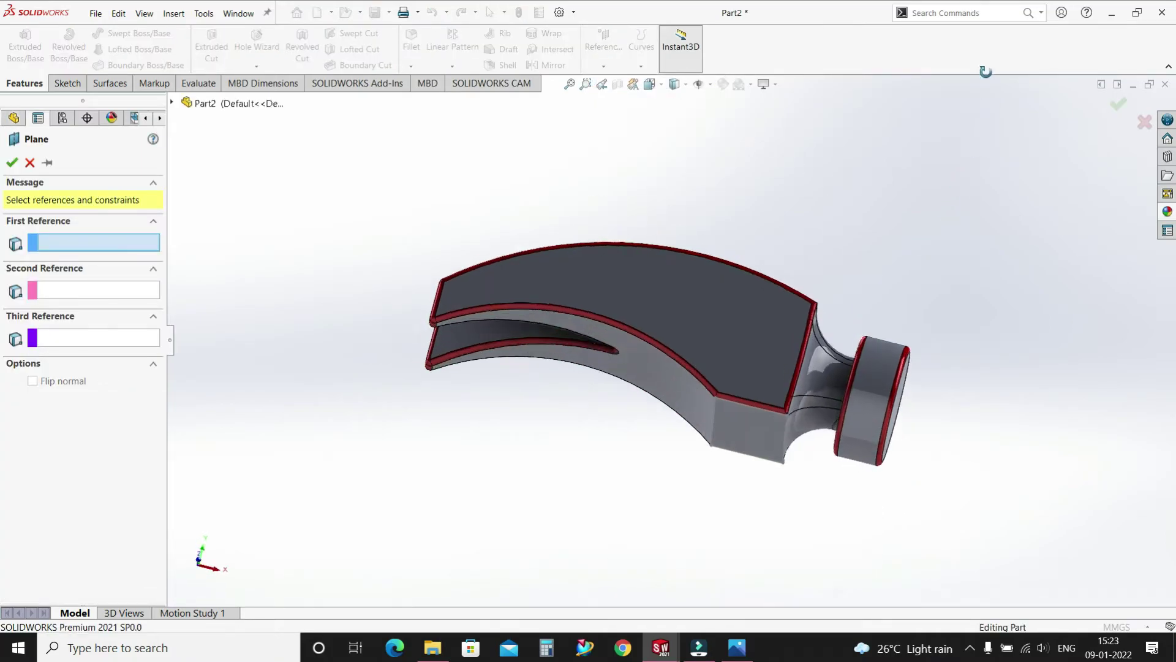
click(729, 406)
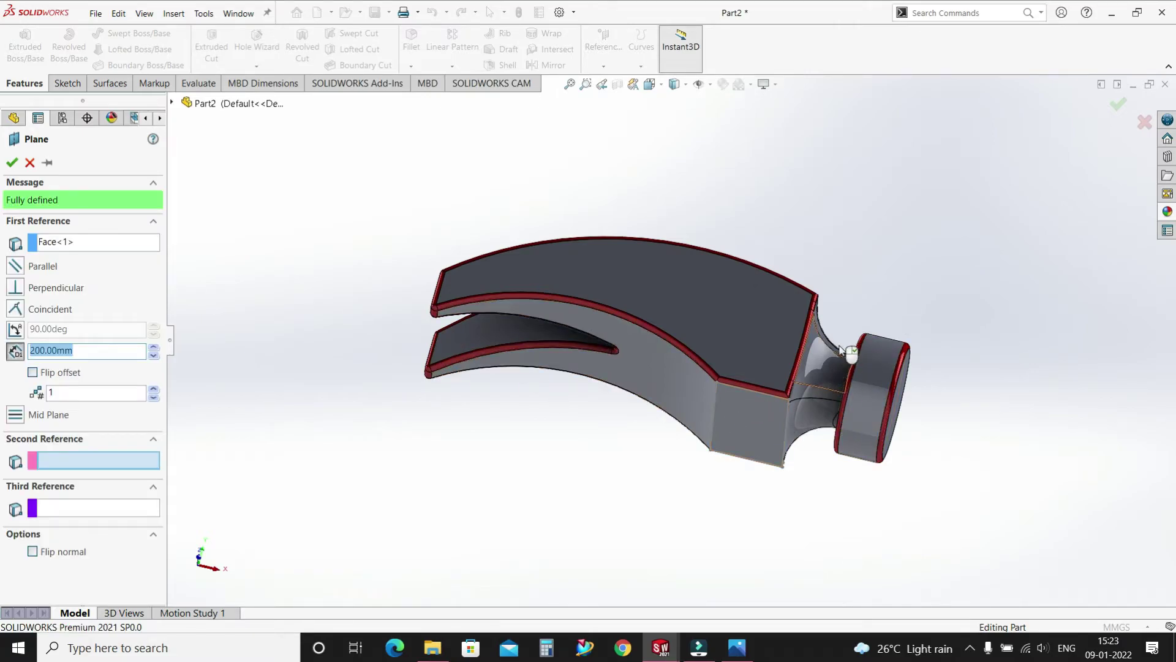
click(155, 346)
click(154, 347)
click(155, 347)
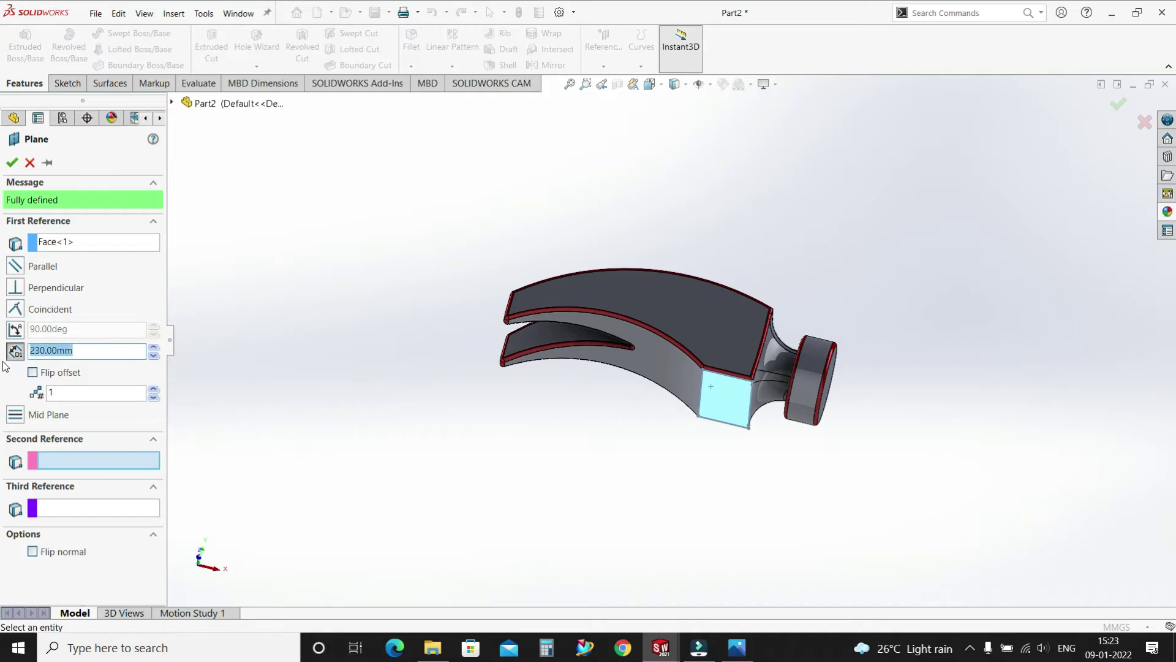
key(Return)
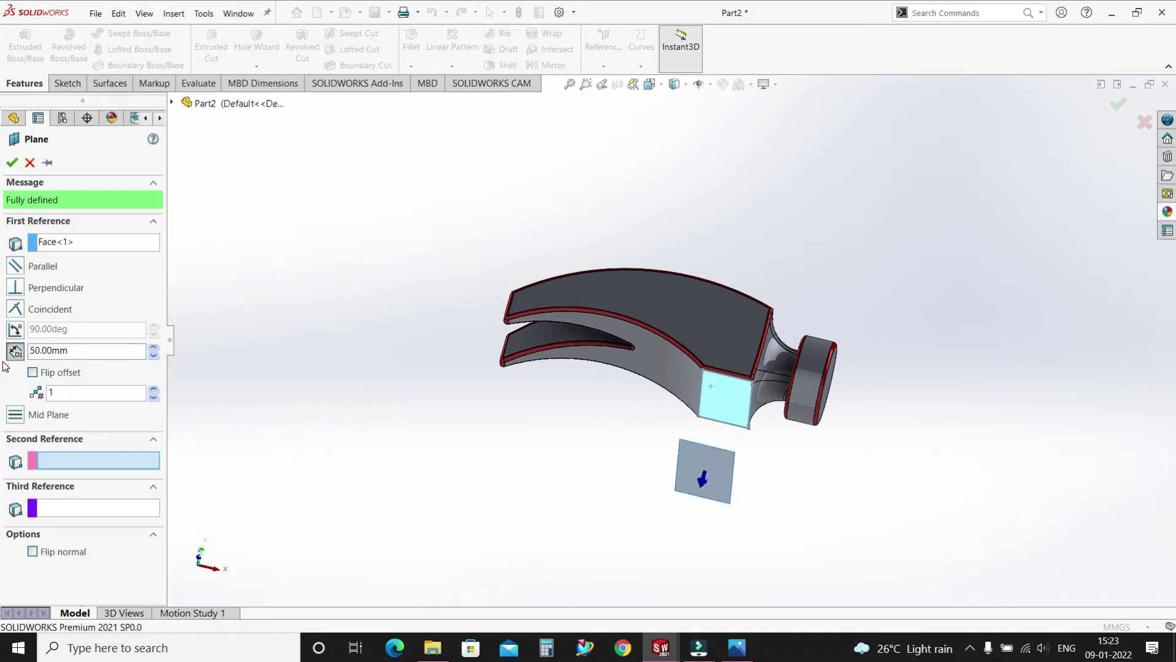
click(11, 162)
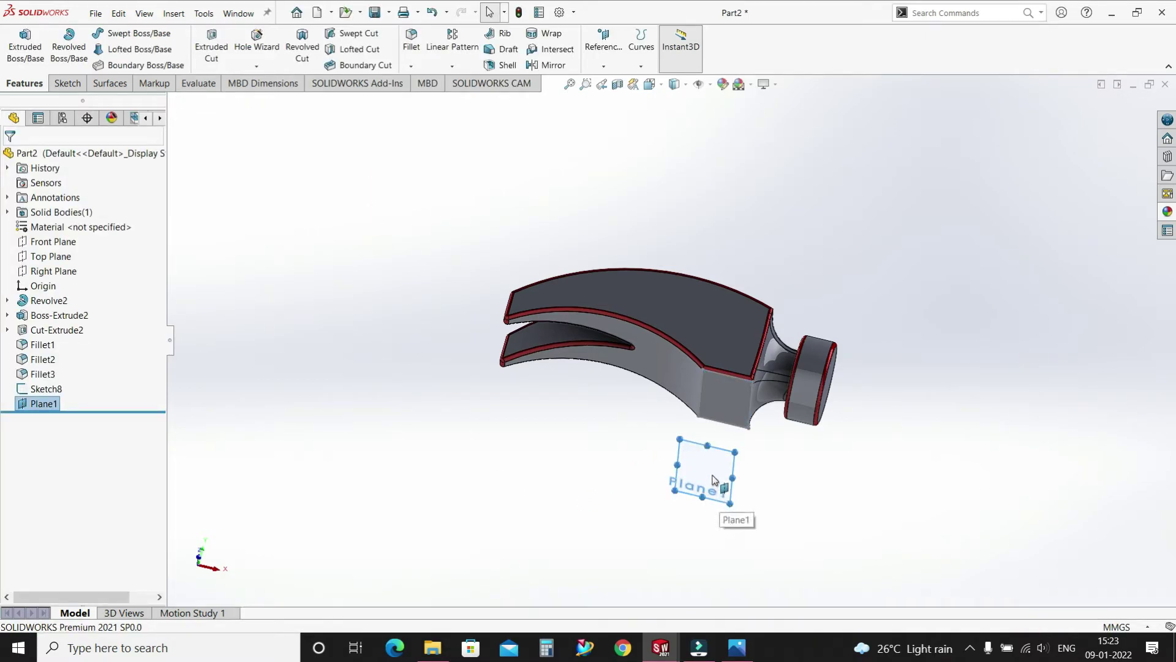
- Start a sketch on Plane1 and convert the head's face outline into it
click(67, 82)
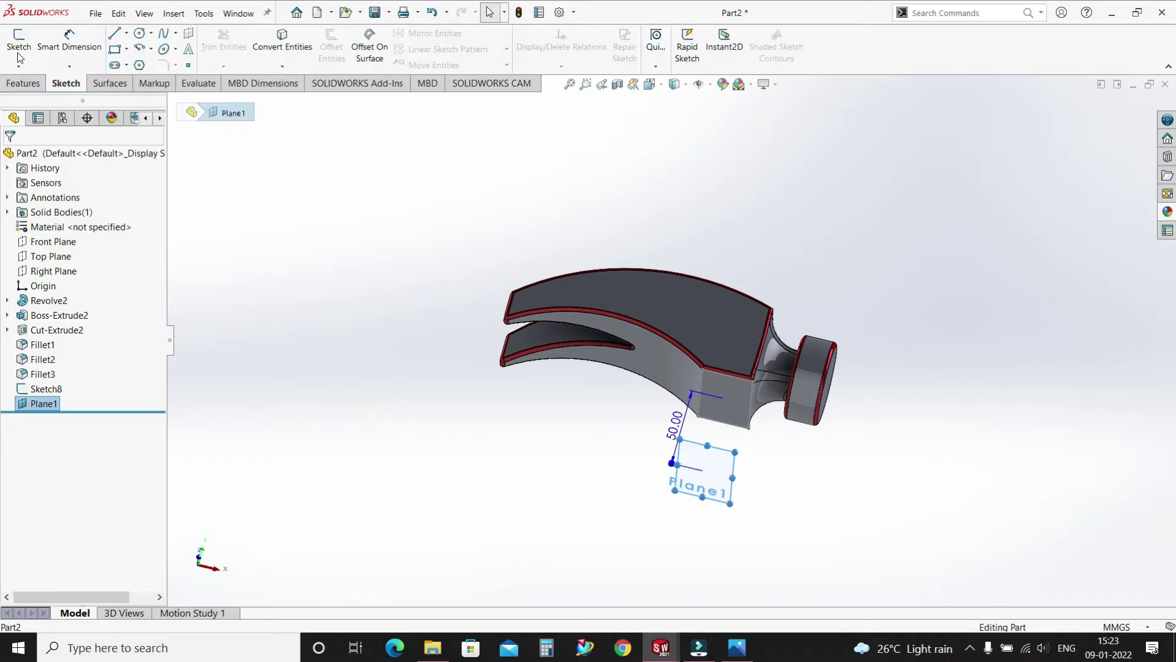
click(20, 49)
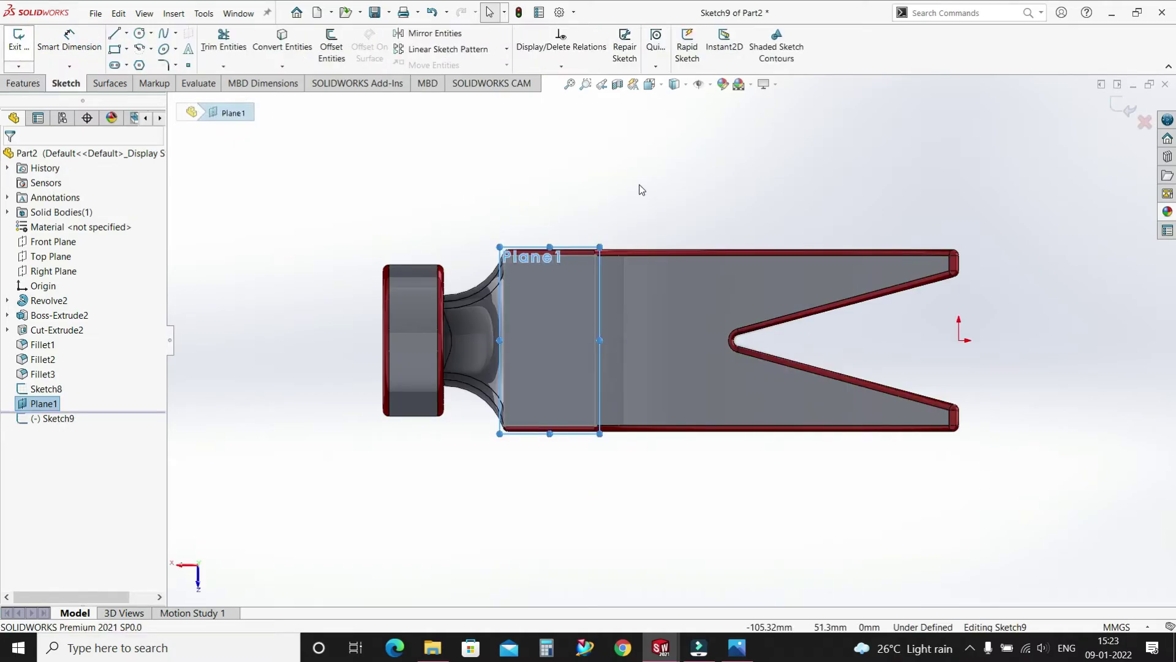
click(282, 43)
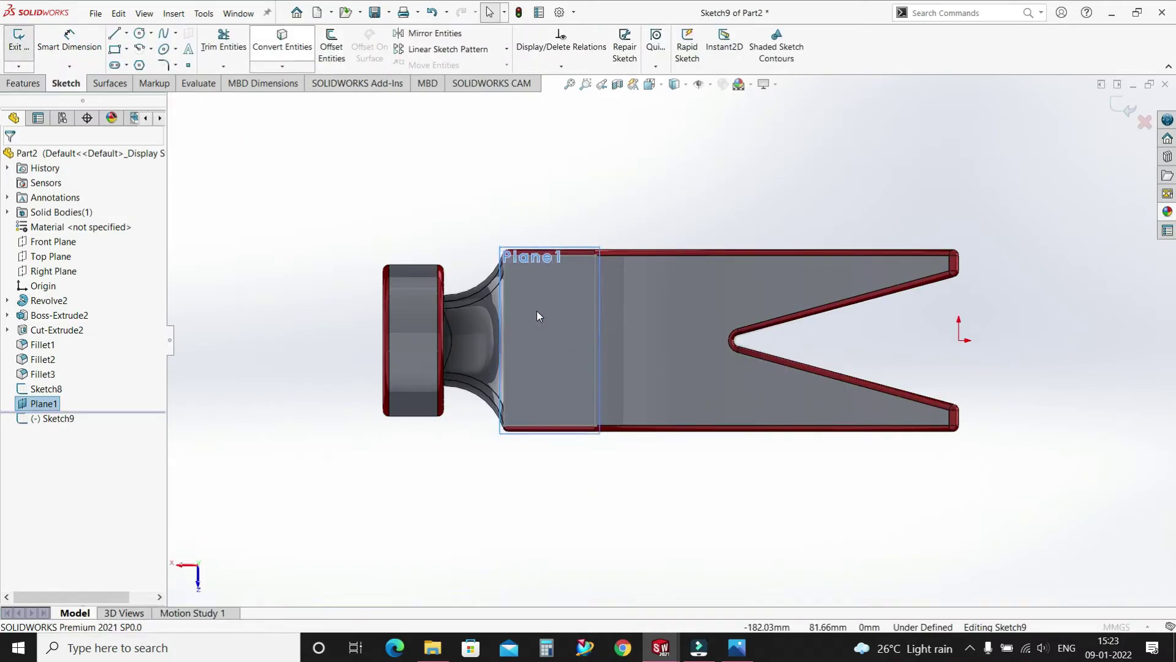
click(556, 305)
key(Return)
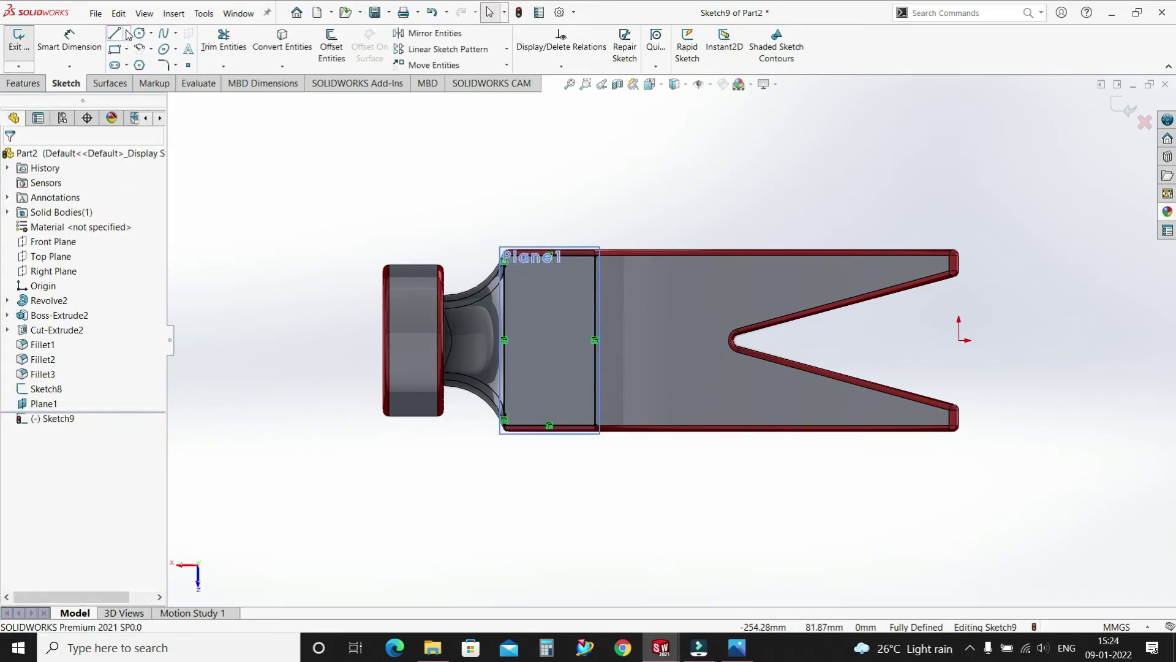
- Draw a 30 mm horizontal centerline from the left edge midpoint to the right edge
click(128, 34)
click(142, 64)
scroll(550, 318, up, 5)
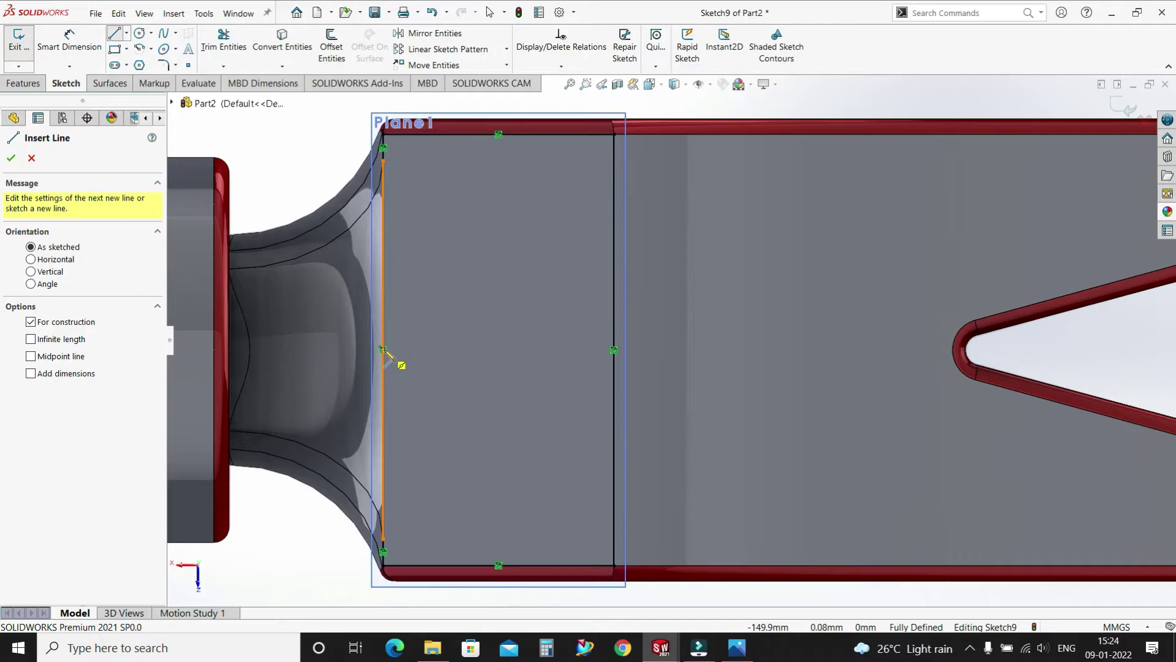
click(384, 349)
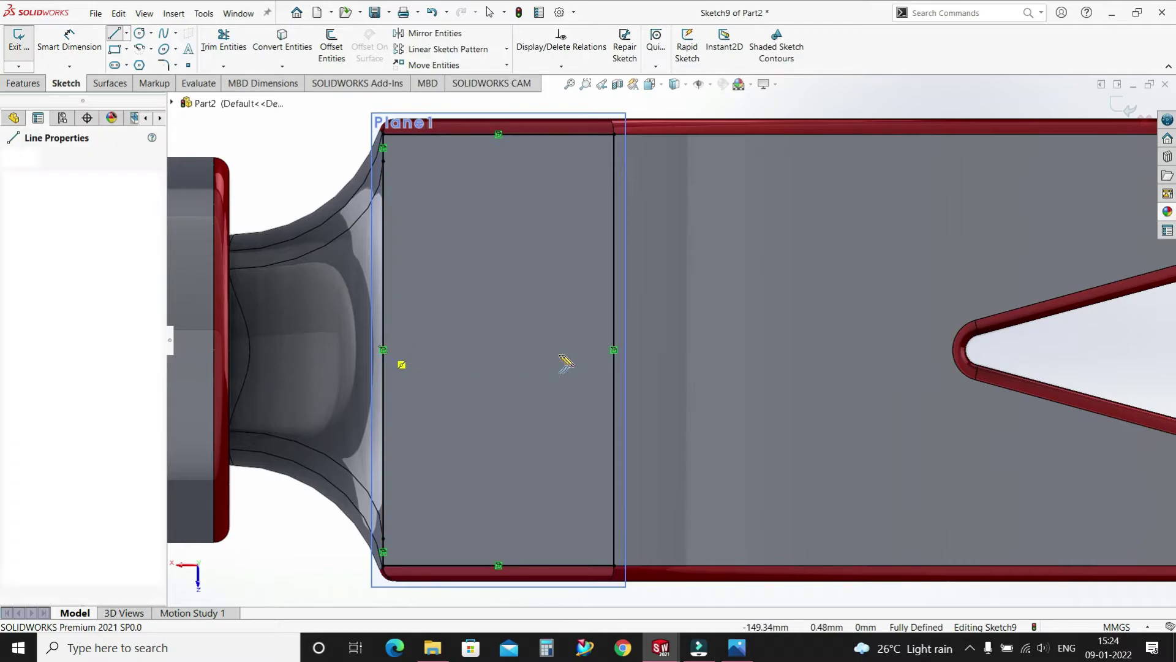
click(613, 349)
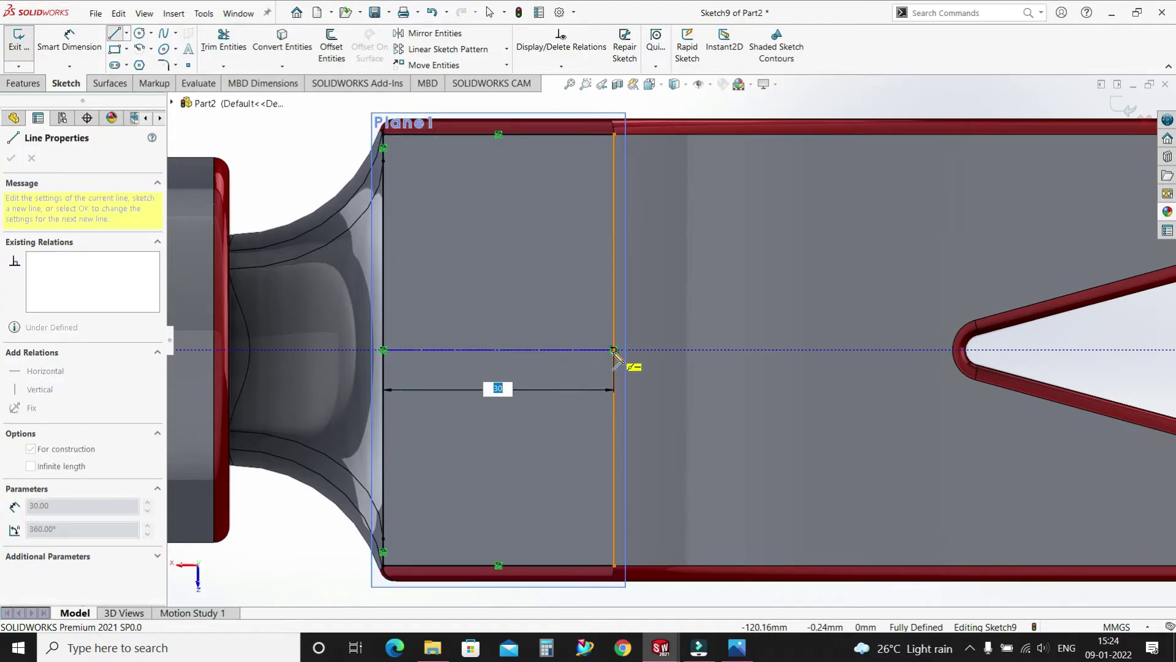
click(613, 349)
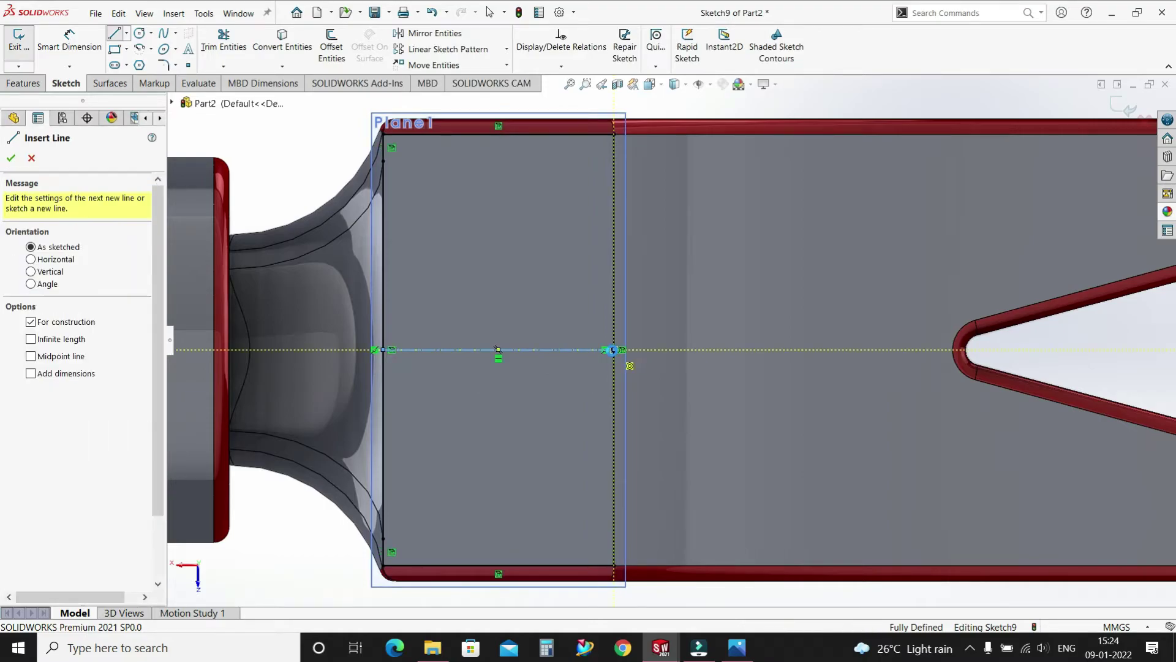
key(Escape)
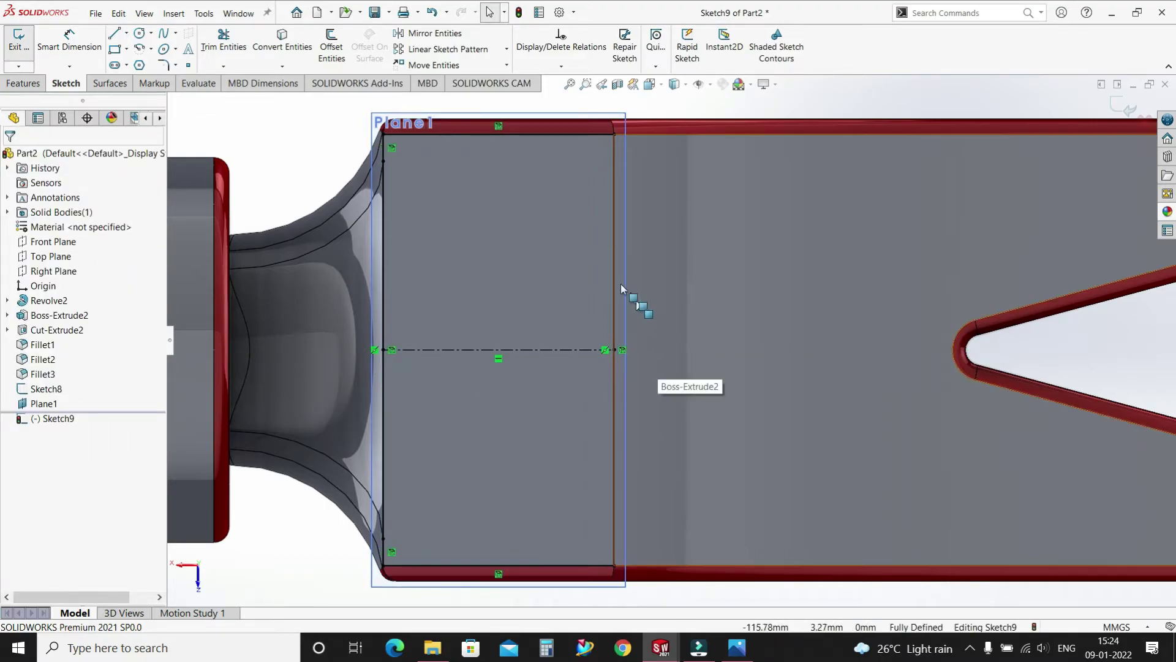
- Scale all six outline lines by 0.6 about the centerline's midpoint
click(506, 65)
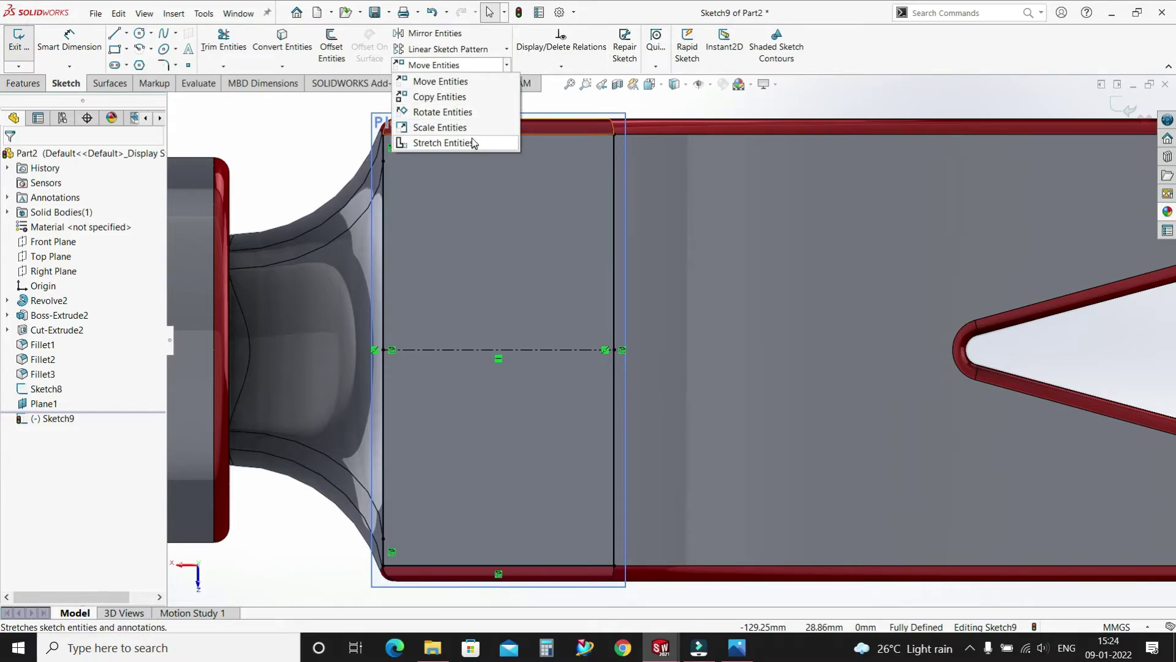
click(439, 127)
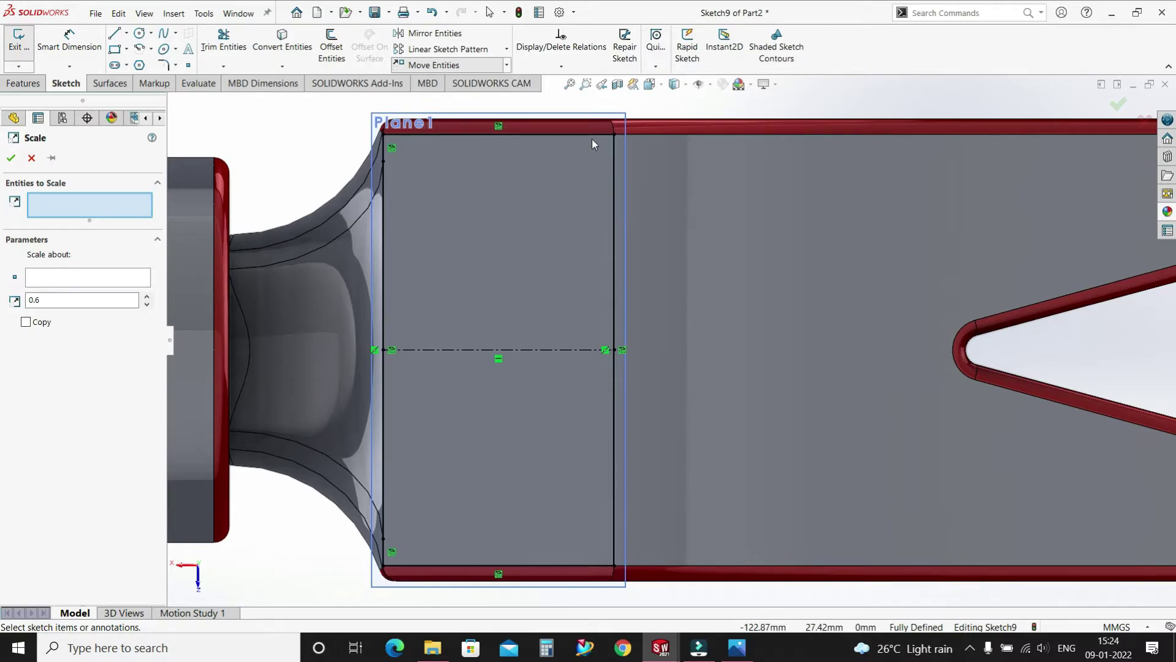
click(613, 173)
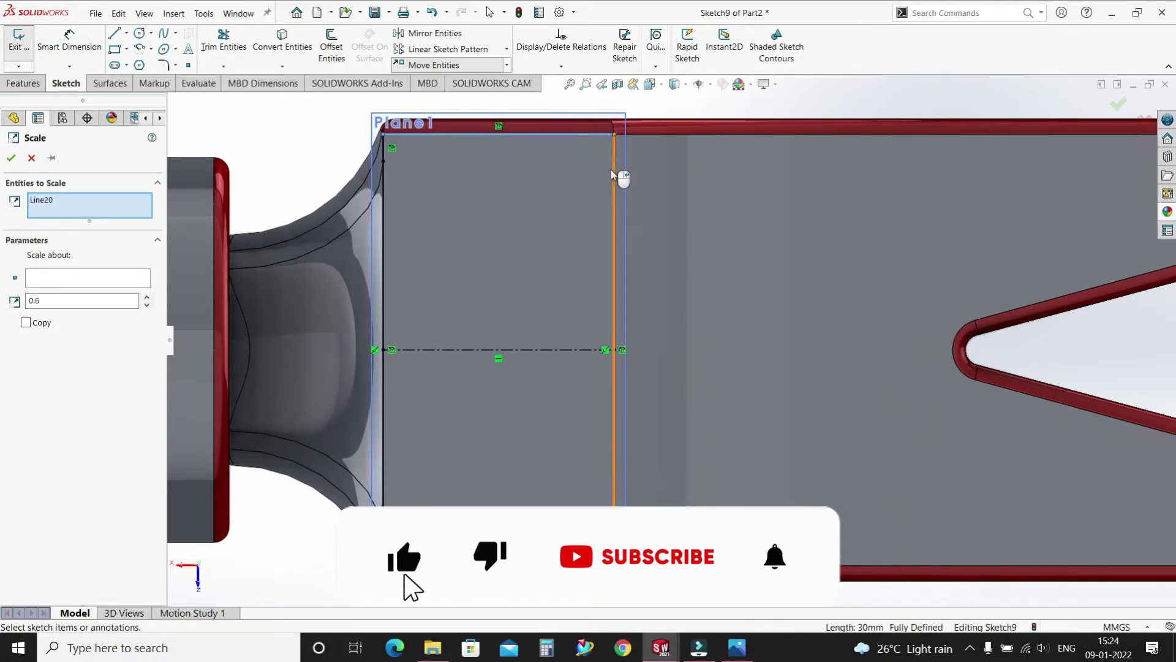
click(375, 203)
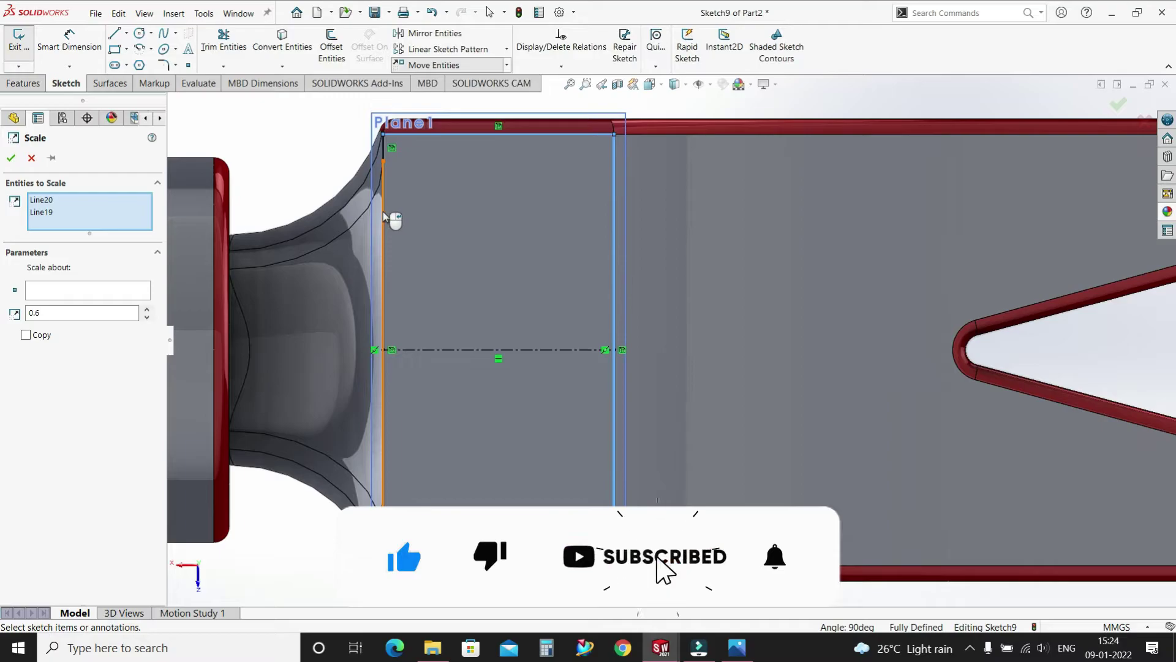
click(383, 150)
click(383, 537)
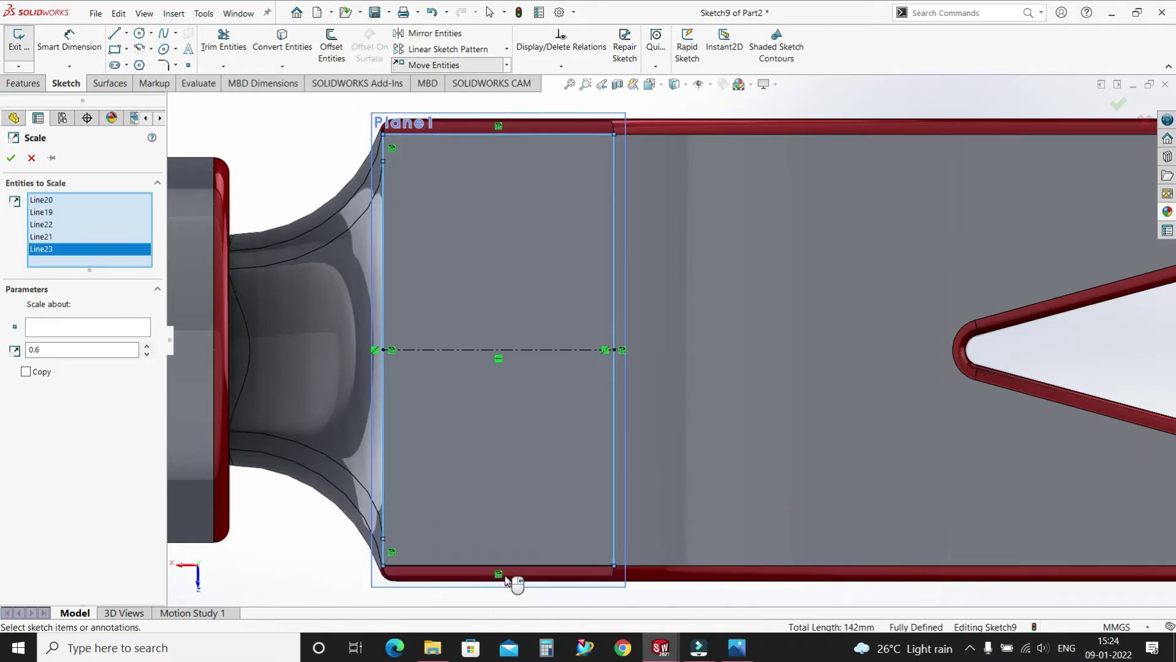
click(517, 566)
click(614, 539)
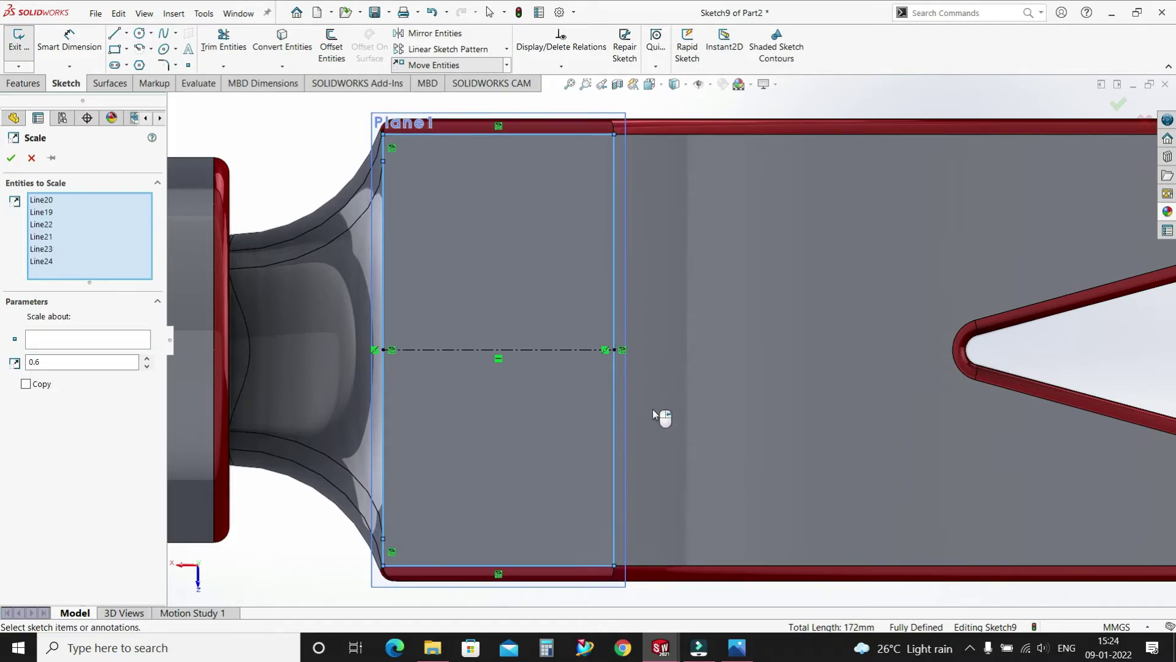
click(74, 346)
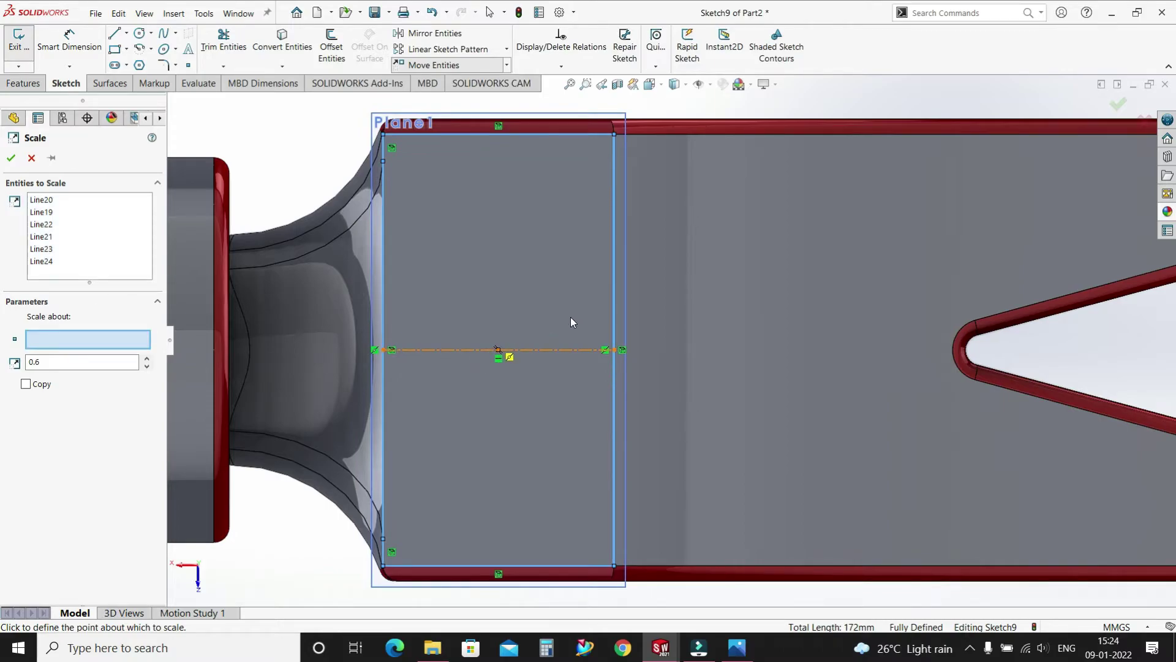
click(497, 349)
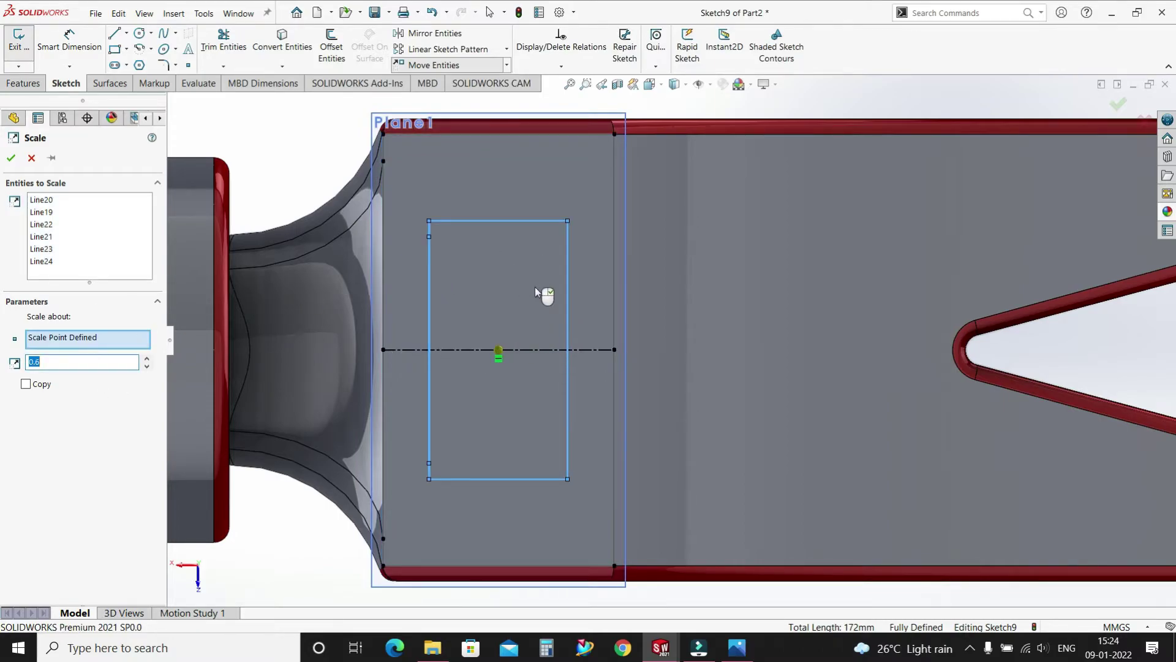
click(12, 158)
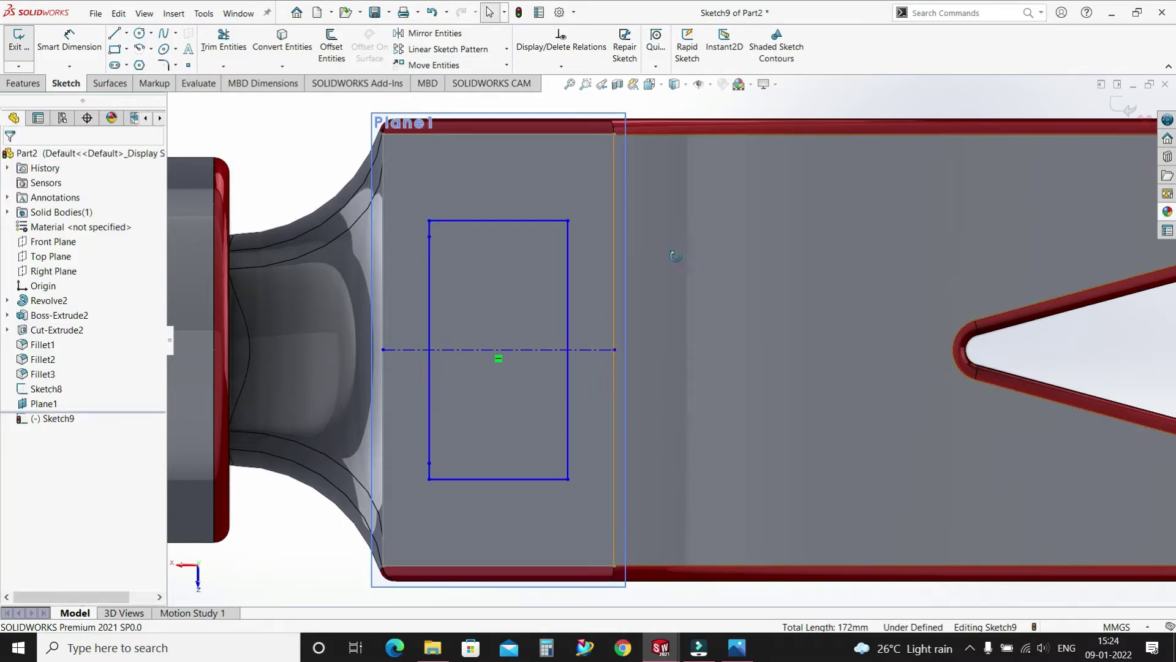
key(ctrl+shift+z)
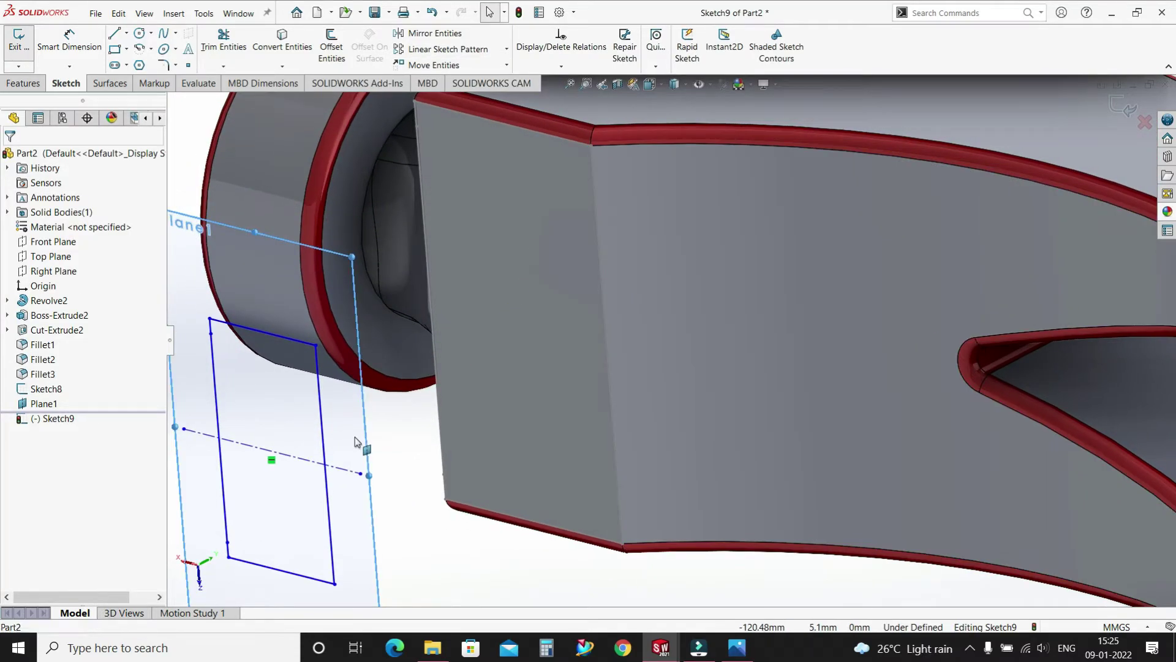
- Hide Plane1 and exit Sketch9
right_click(95, 401)
click(105, 412)
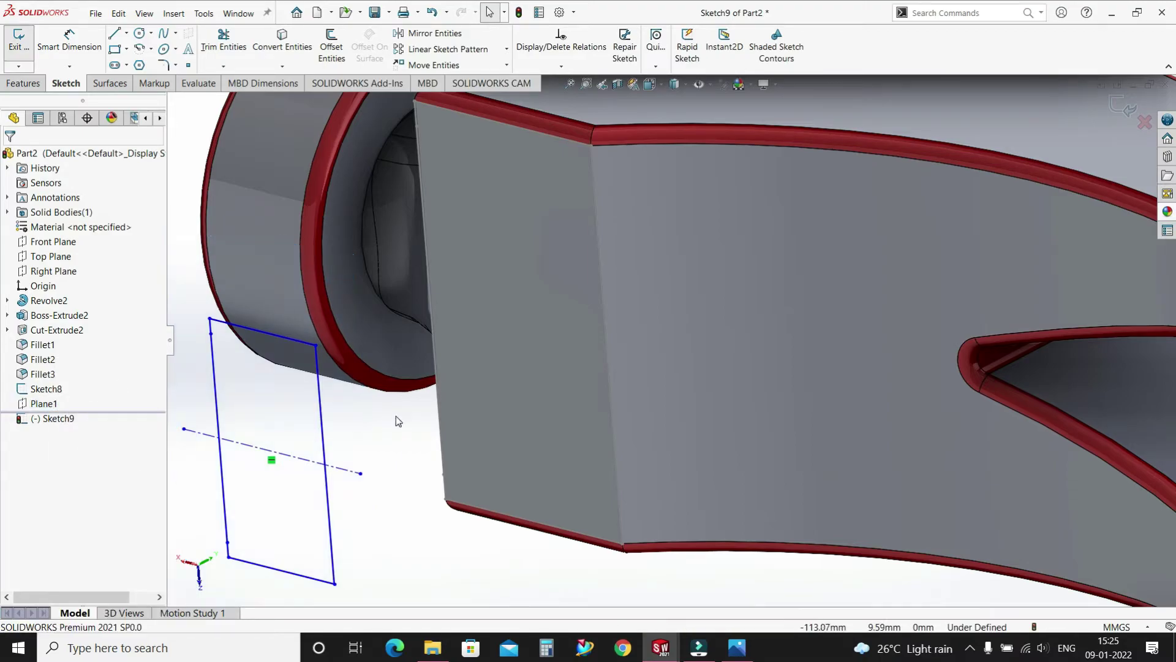
key(f)
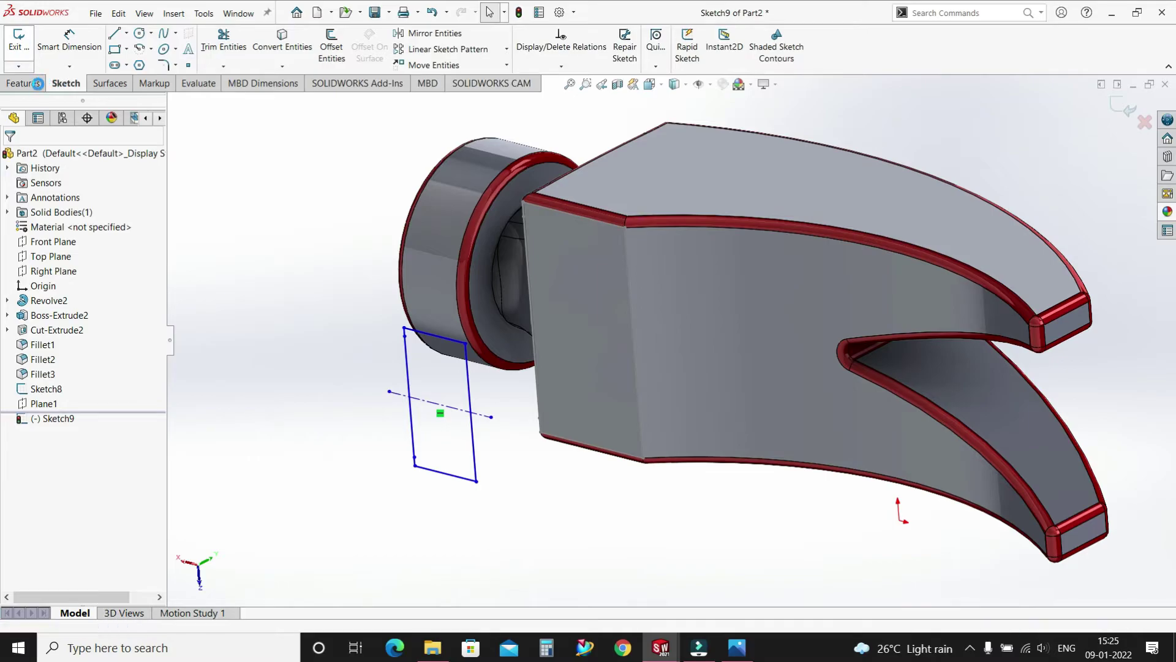
click(18, 38)
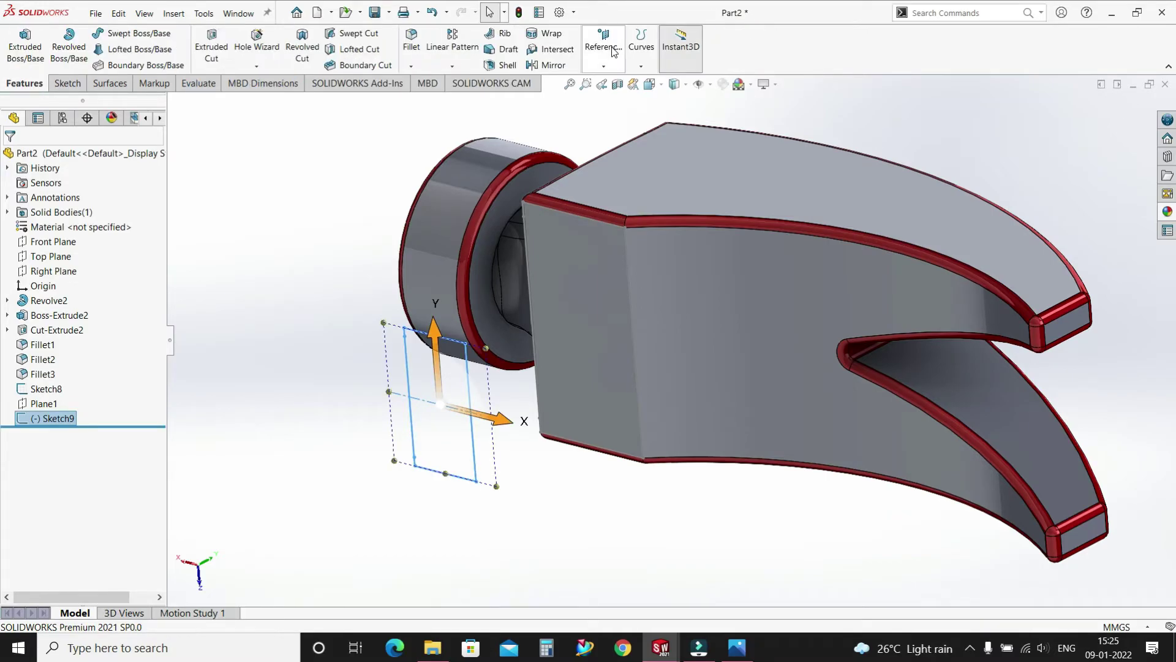
- Create Plane2 offset 90 mm from the head's end face
click(603, 49)
click(652, 79)
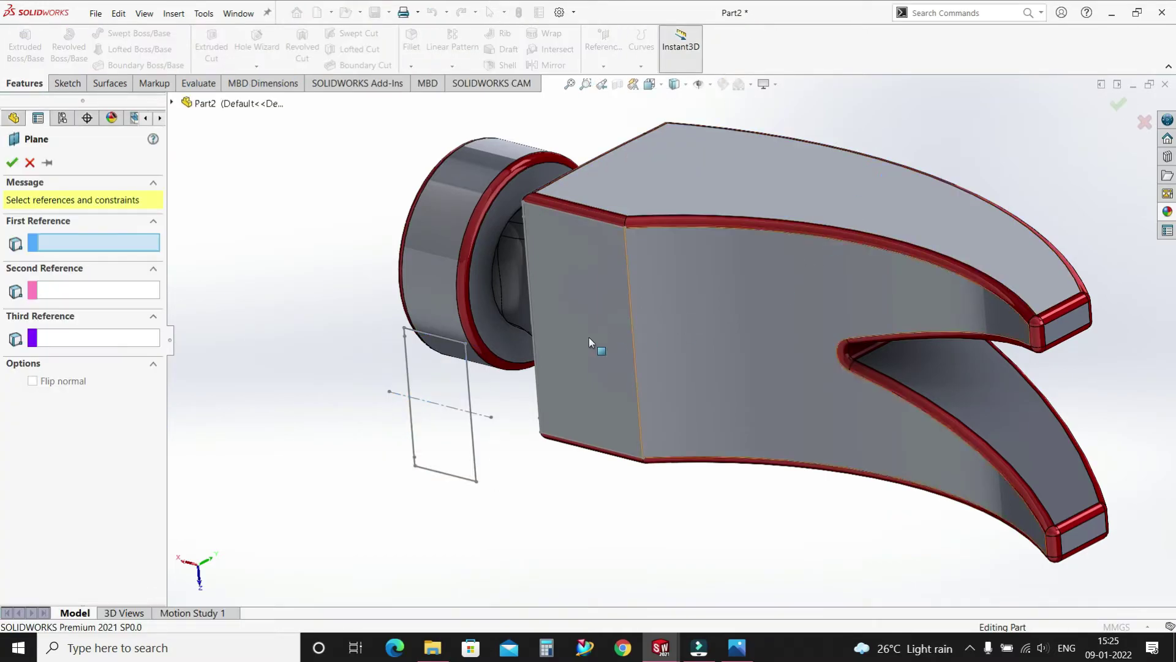
click(570, 320)
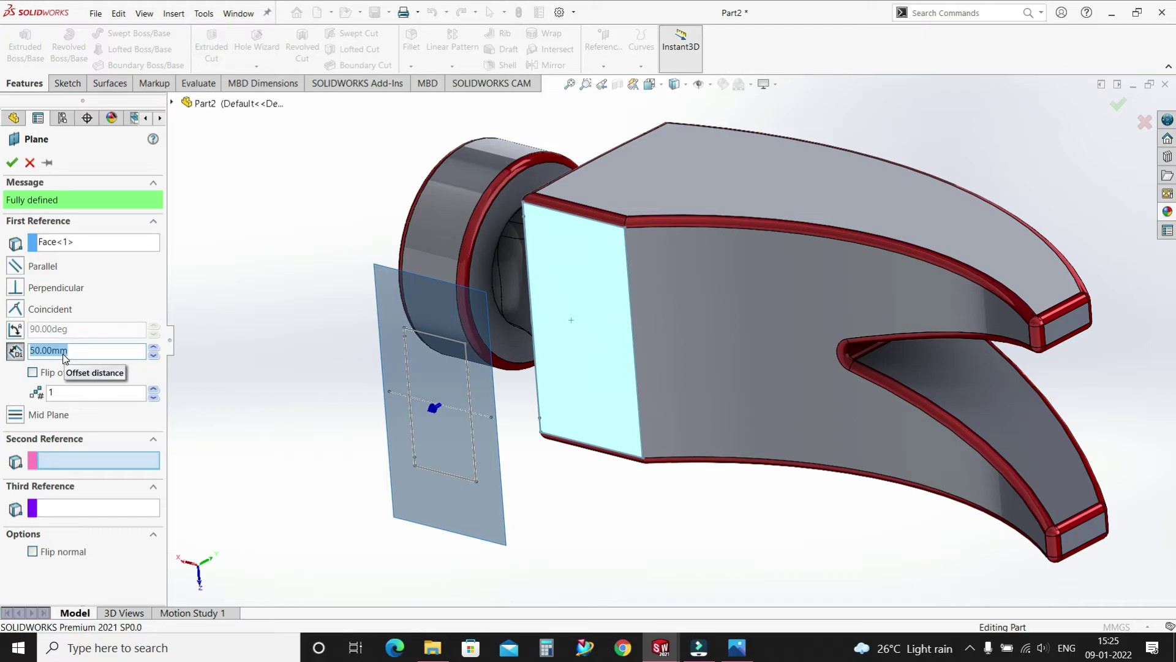
text(90)
key(Return)
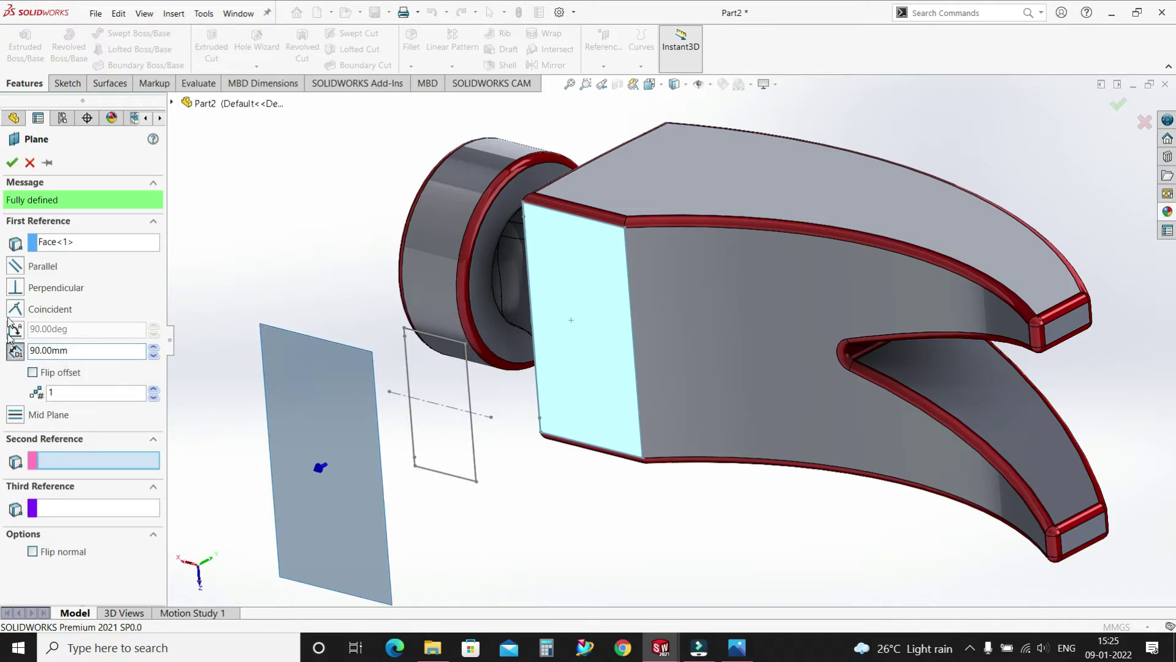
click(12, 162)
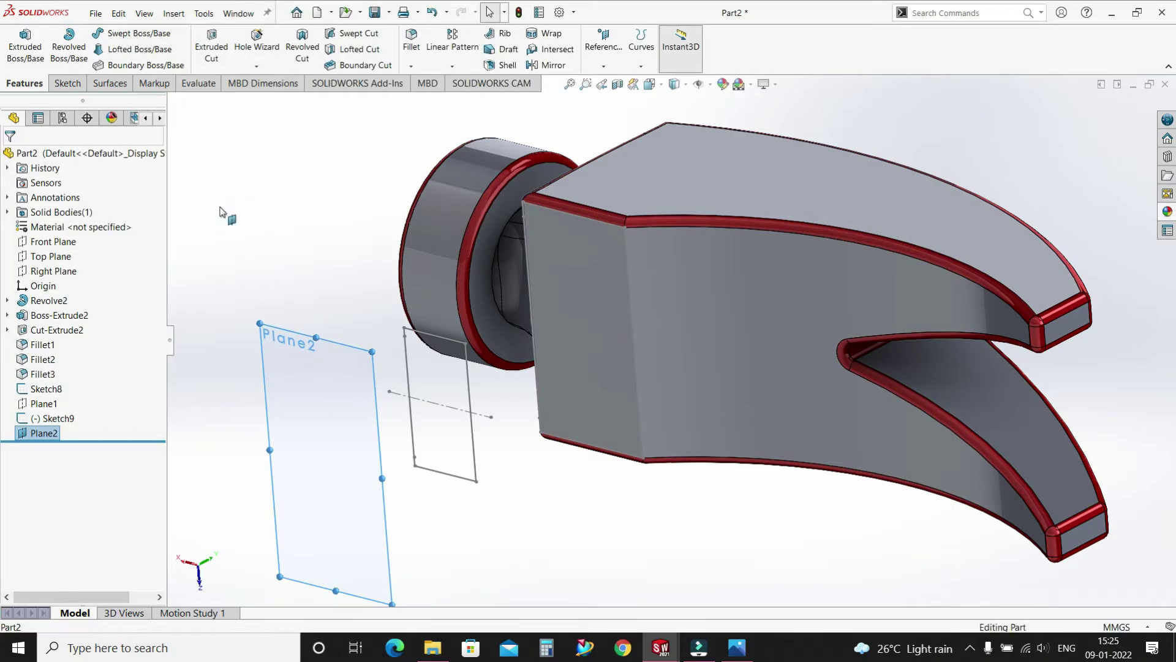
- Start a sketch on Plane2 and draw a Ø30 circle centred on the head
click(62, 81)
click(19, 40)
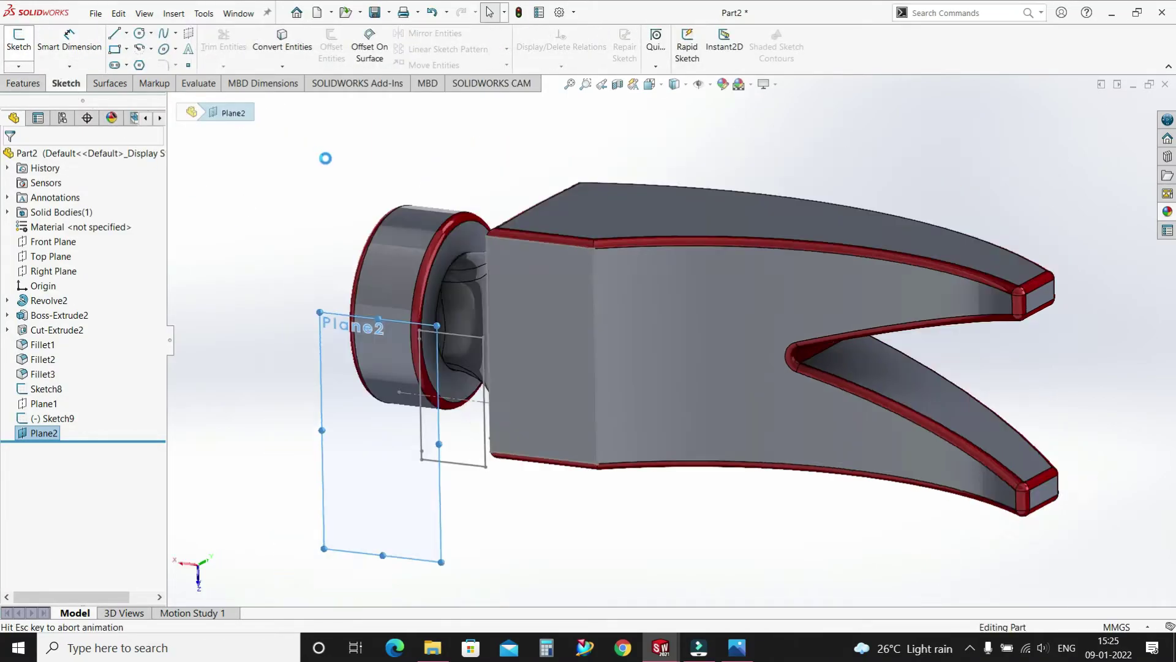
click(139, 33)
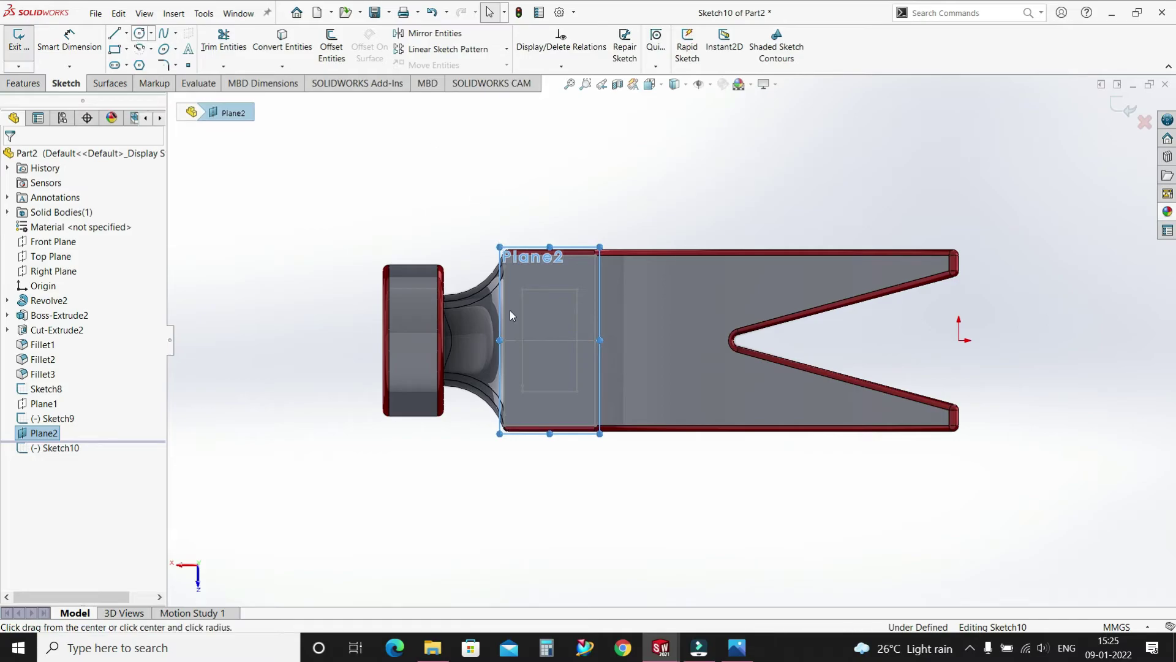
click(549, 340)
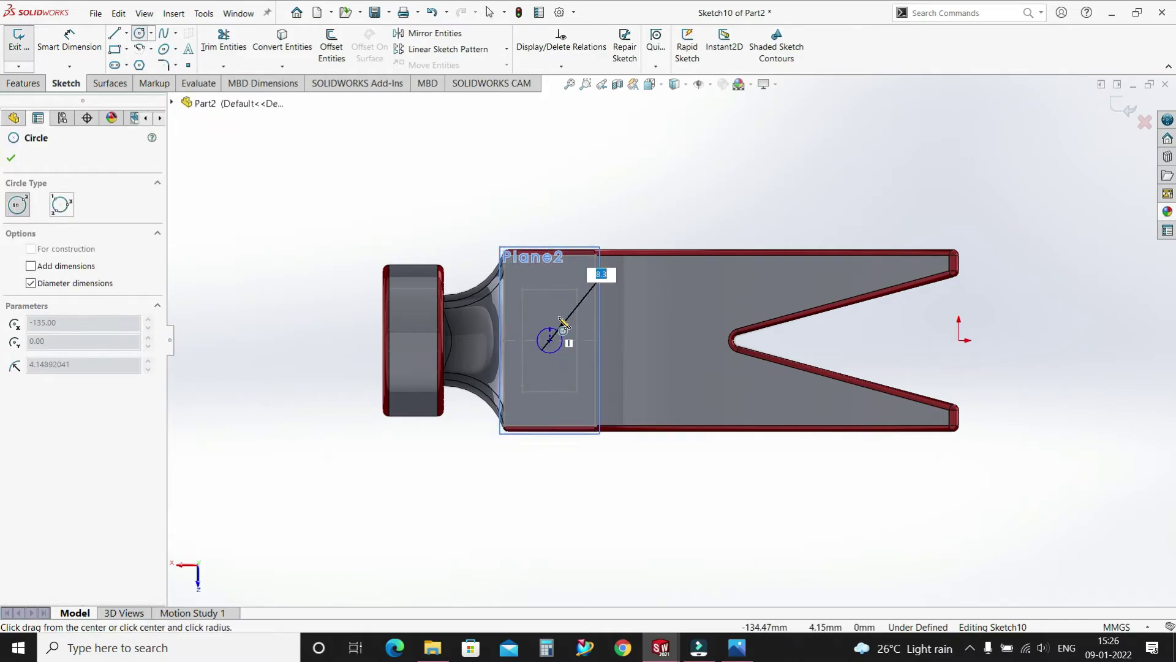
text(30)
key(Return)
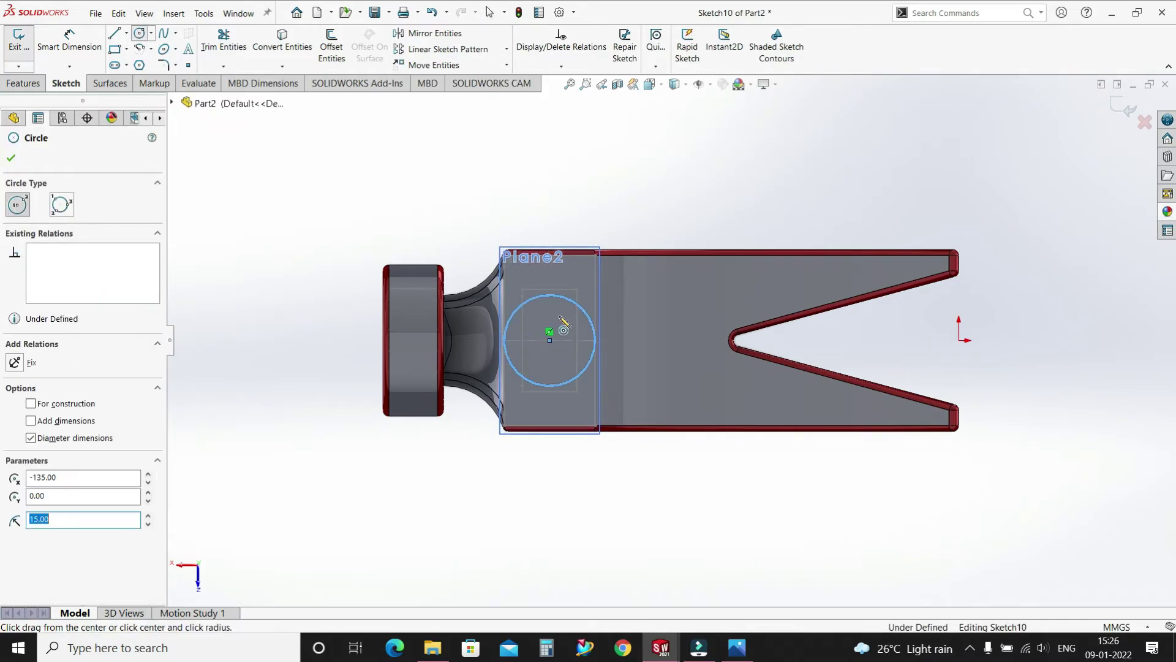
right_click(412, 217)
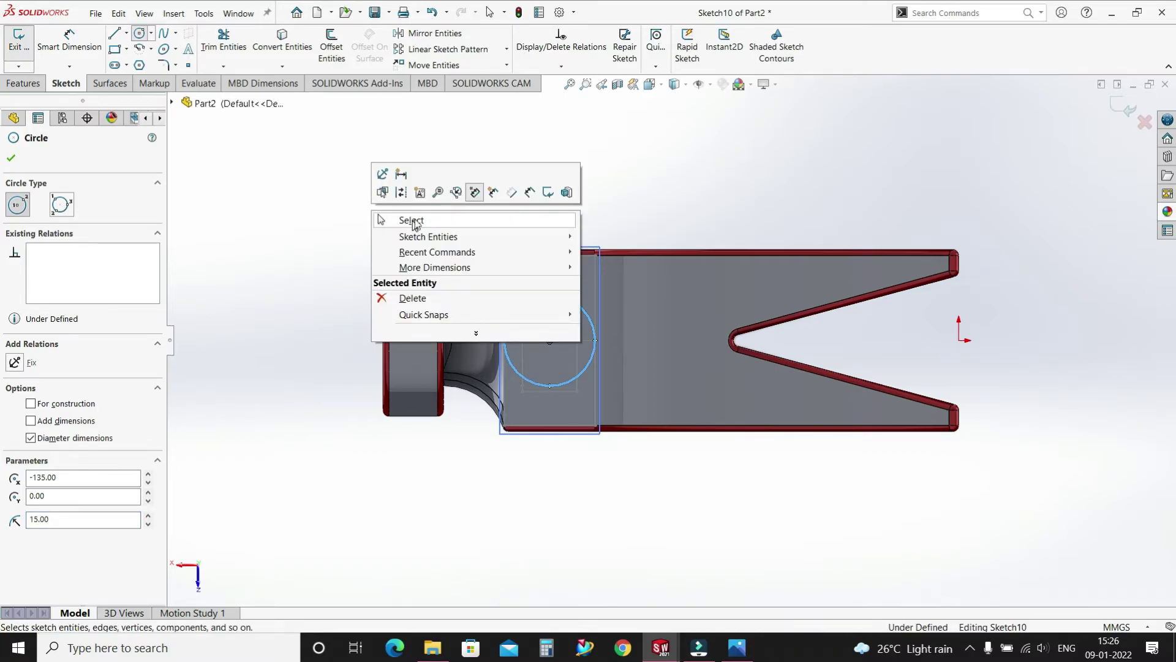
click(411, 221)
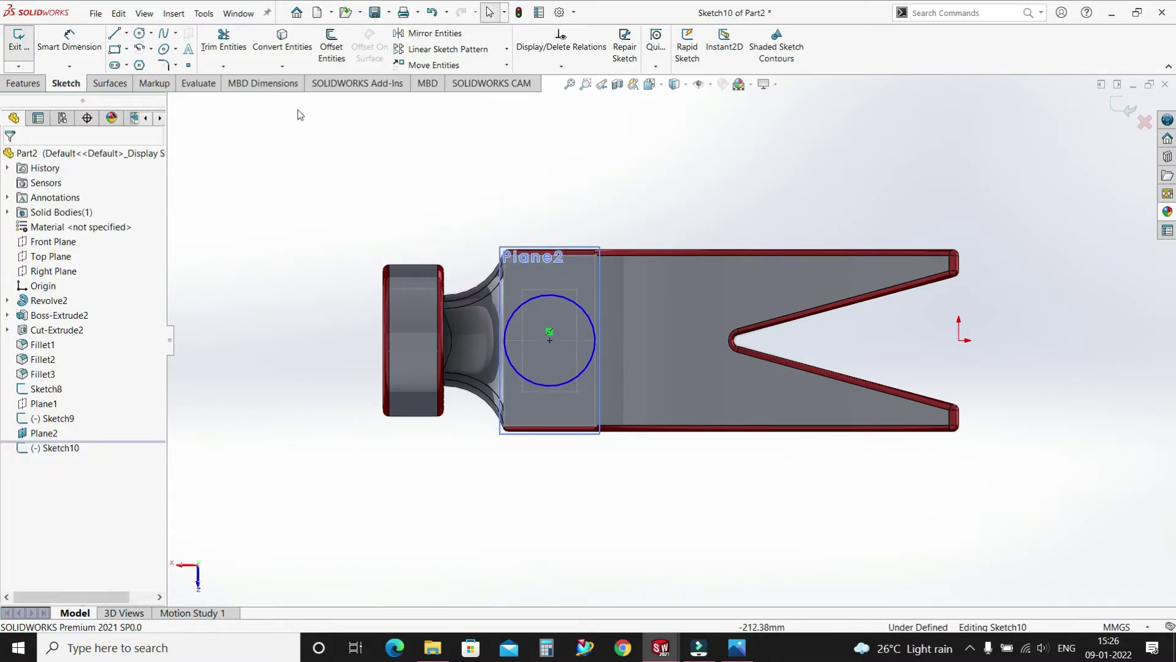
- Dimension the circle at Ø30 mm and exit Sketch10
click(69, 38)
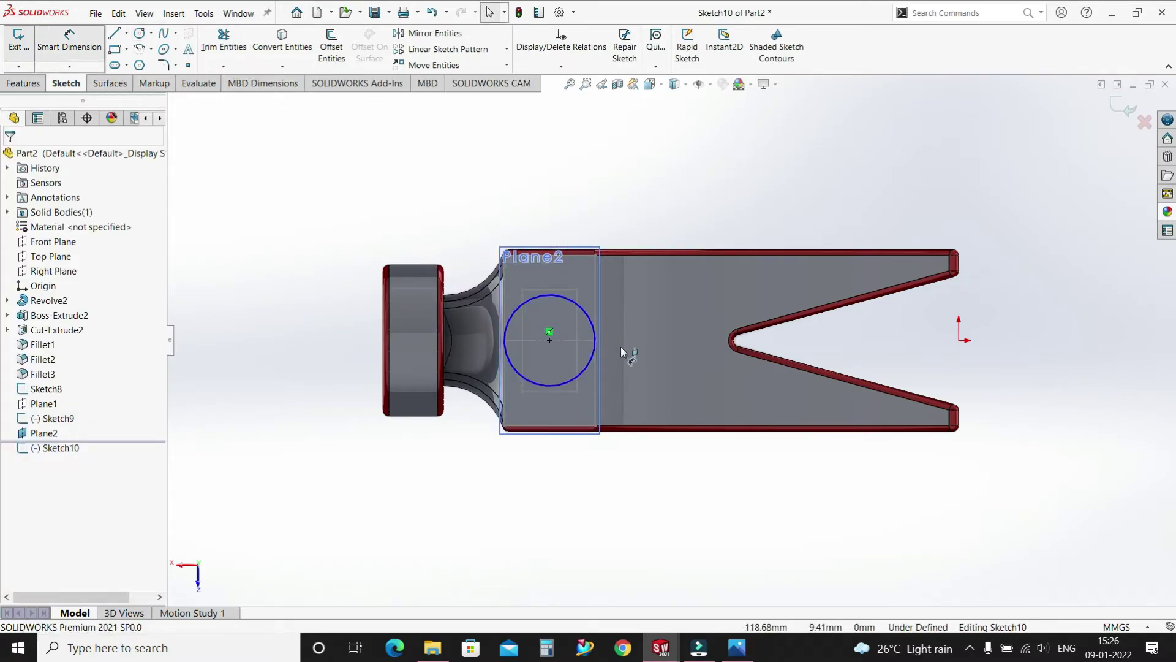
click(571, 306)
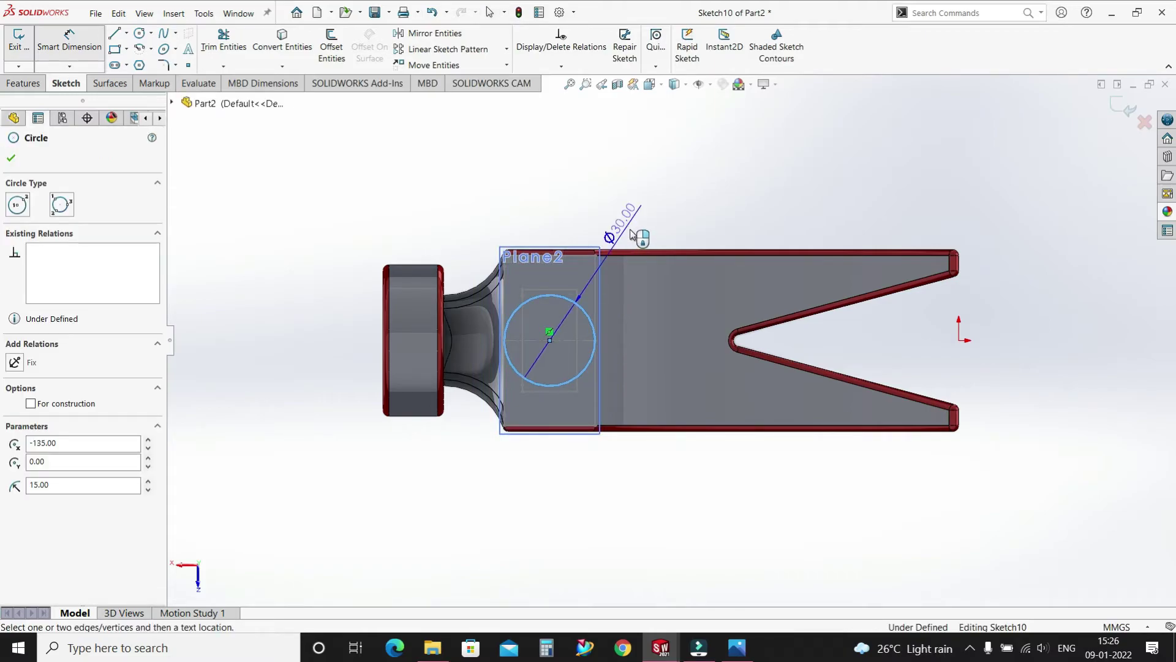
click(633, 232)
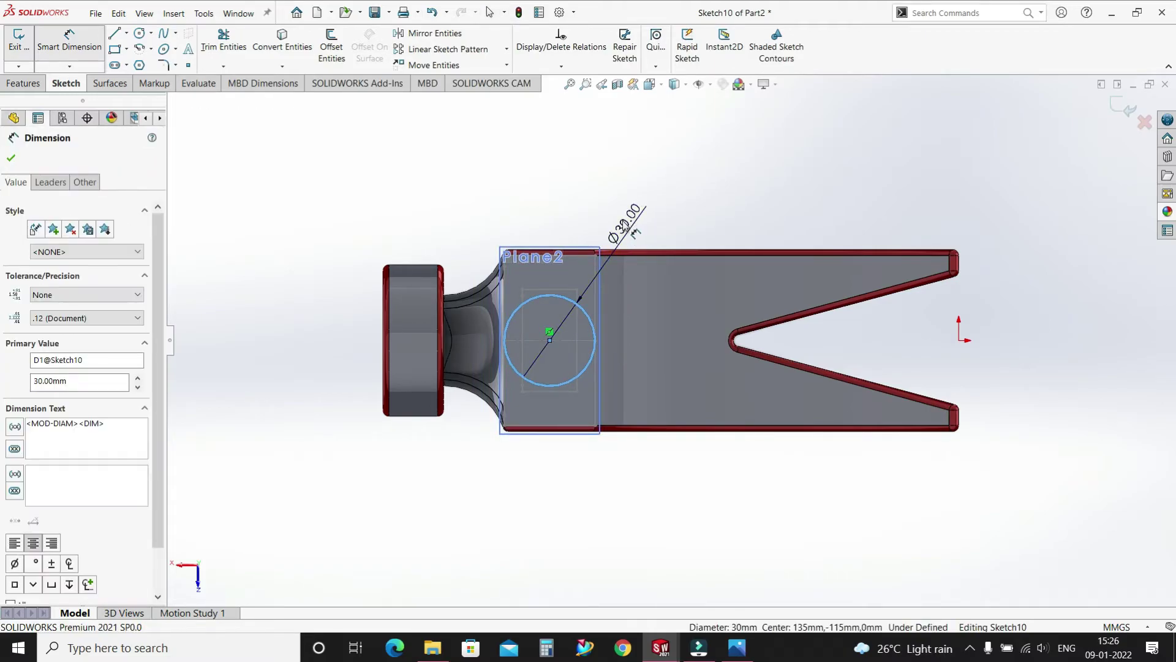
key(Return)
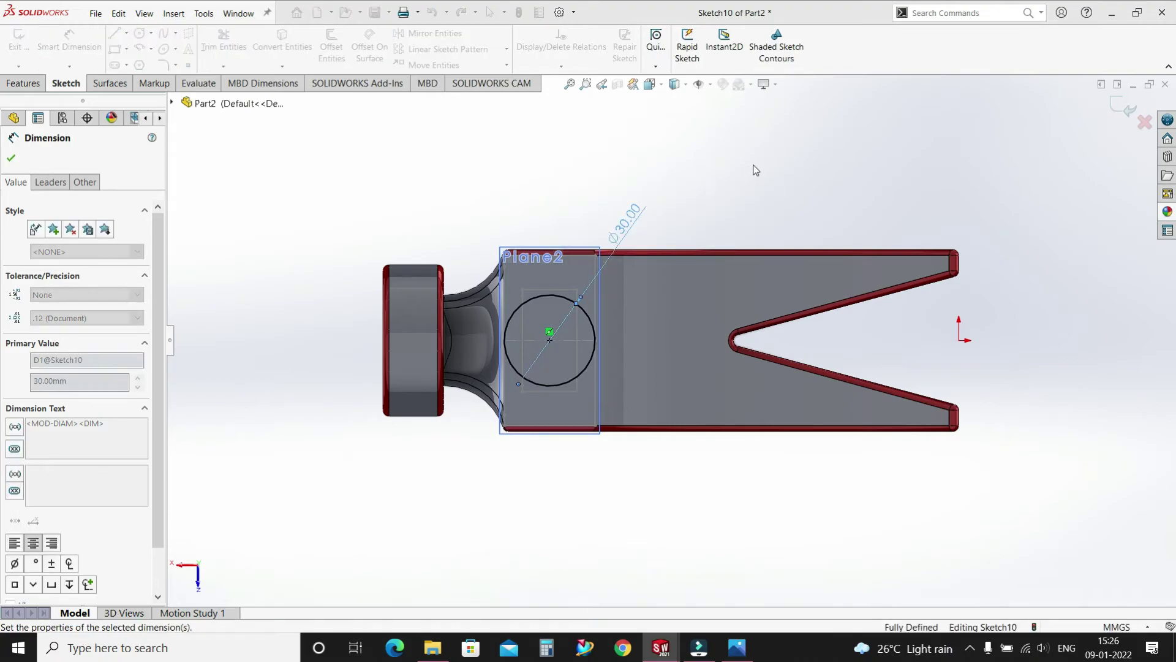
click(760, 172)
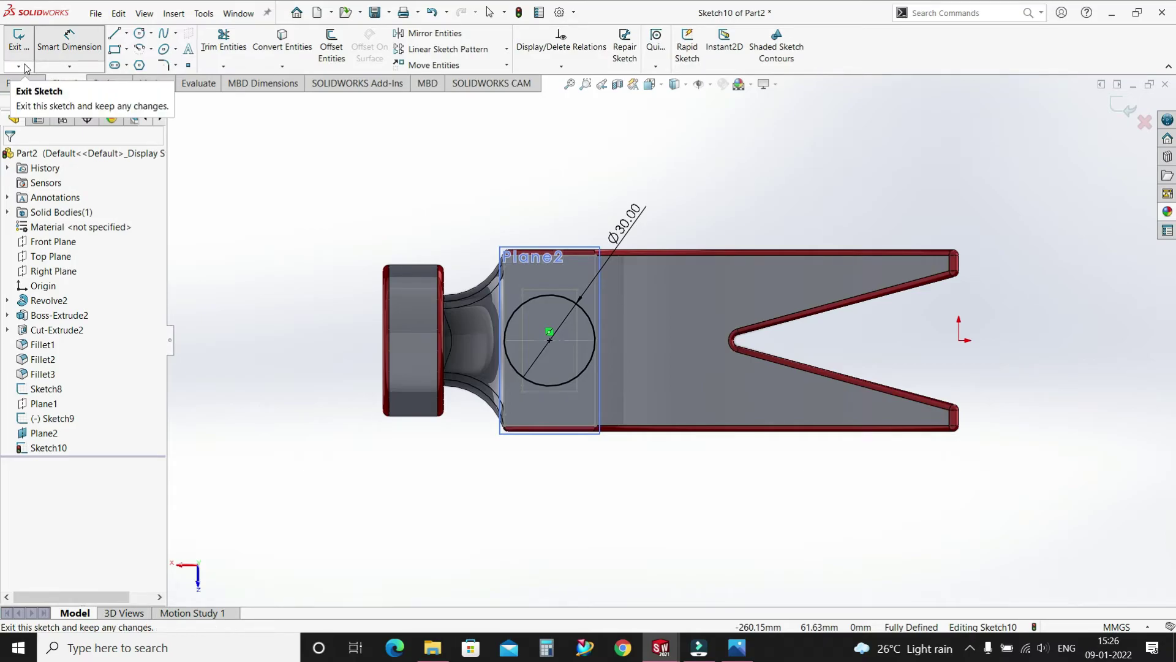
click(17, 46)
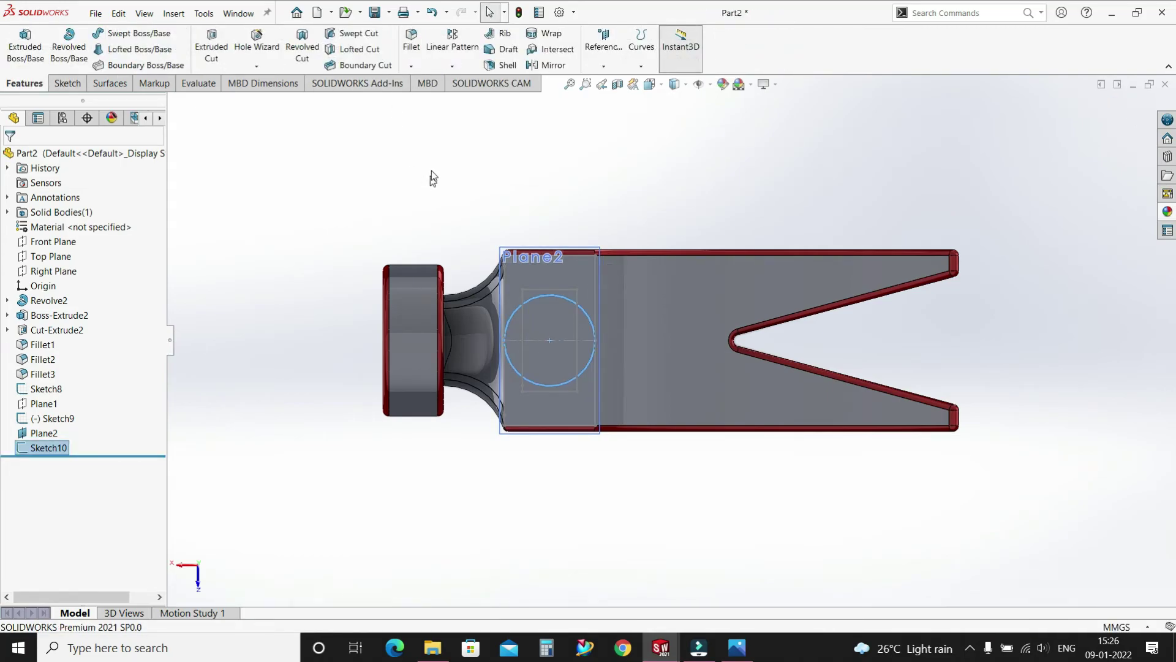
- Create Plane3 from the head's rectangular end face with a 200 mm offset
click(593, 63)
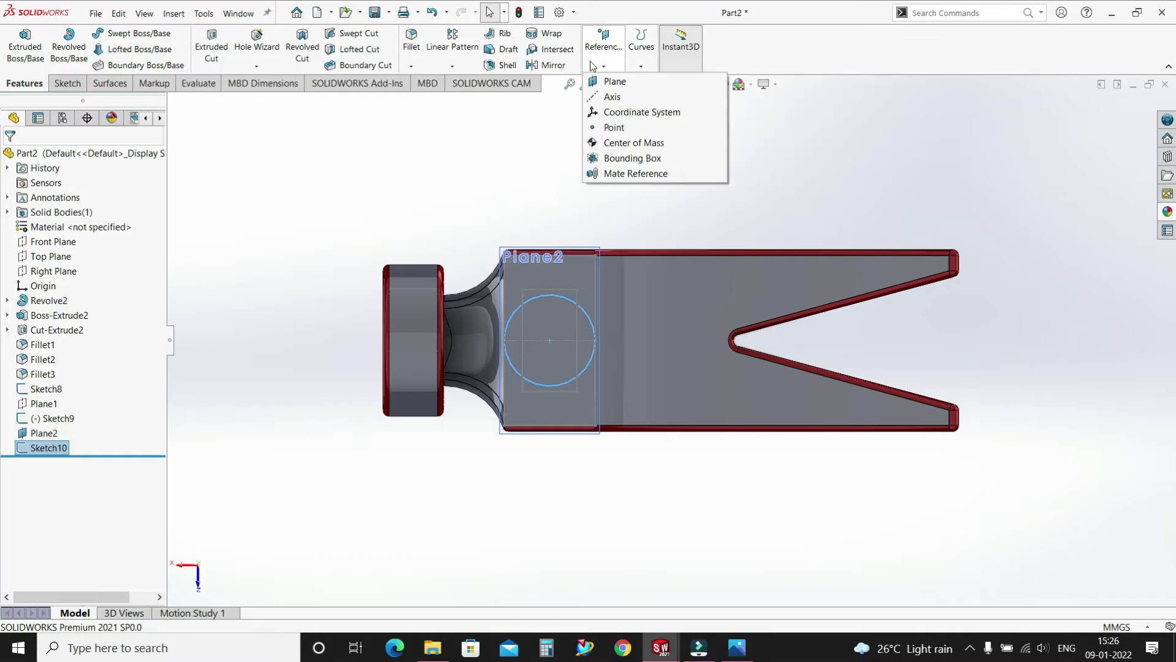
click(614, 82)
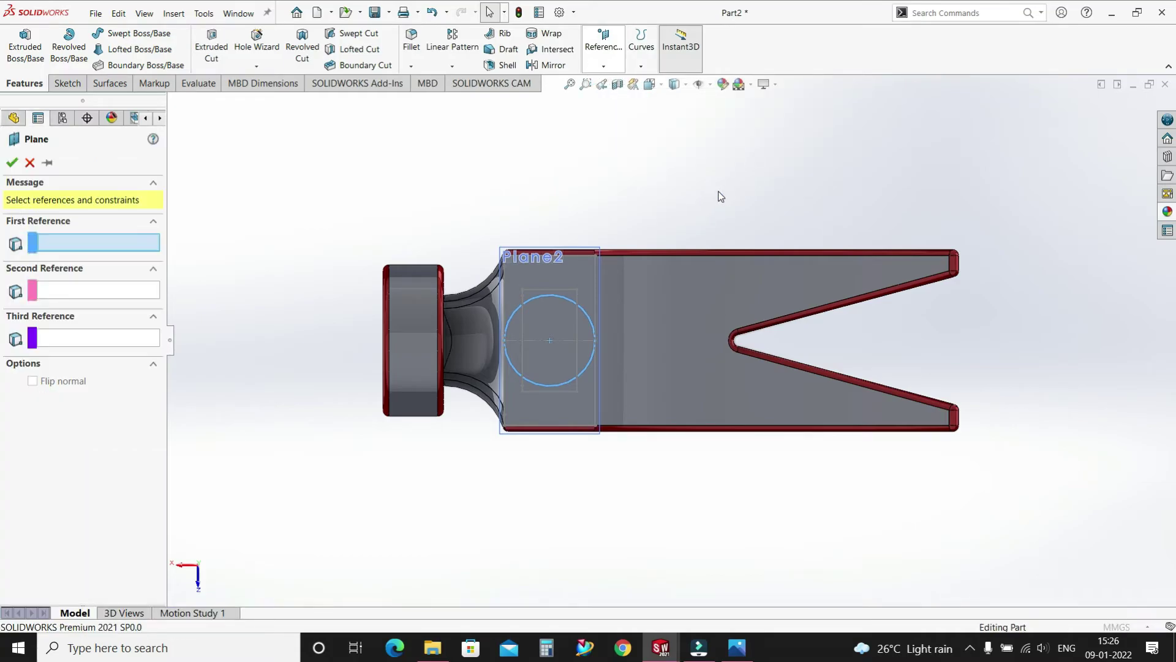
middle_drag(719, 195, 656, 294)
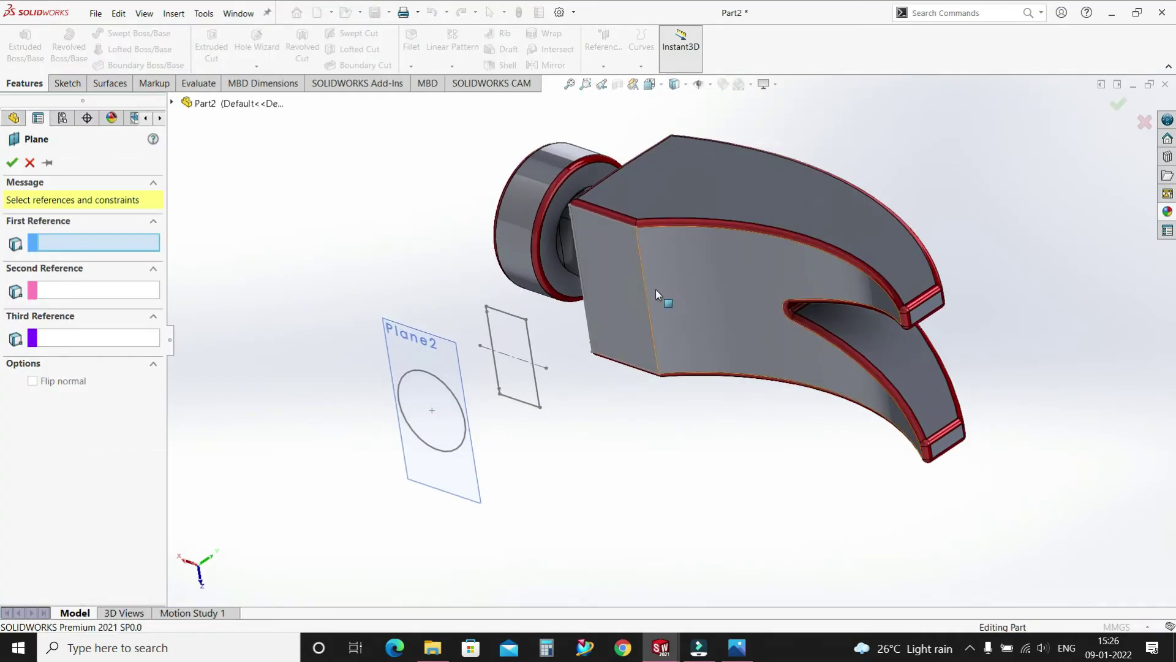
click(612, 268)
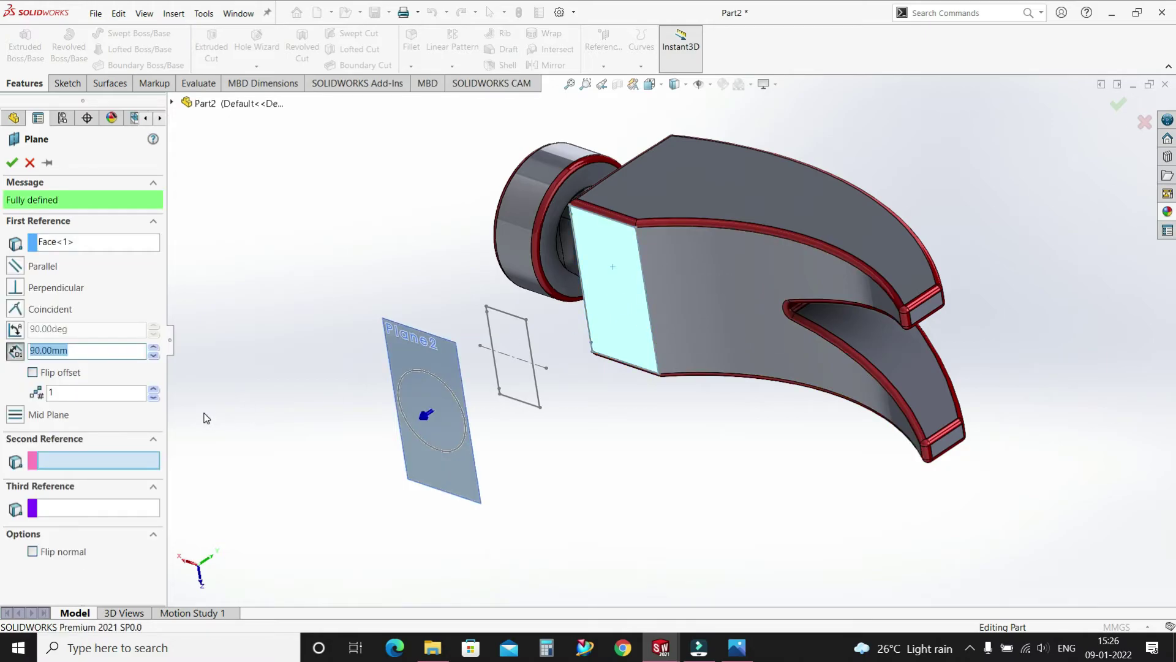
key(Return)
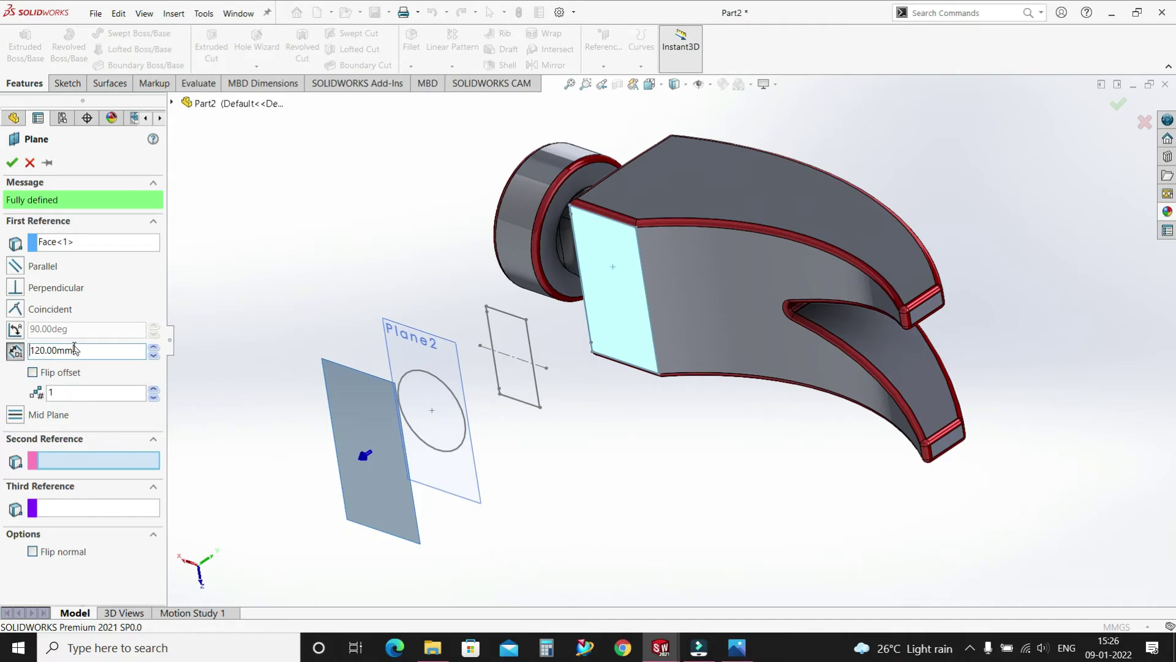
text(80)
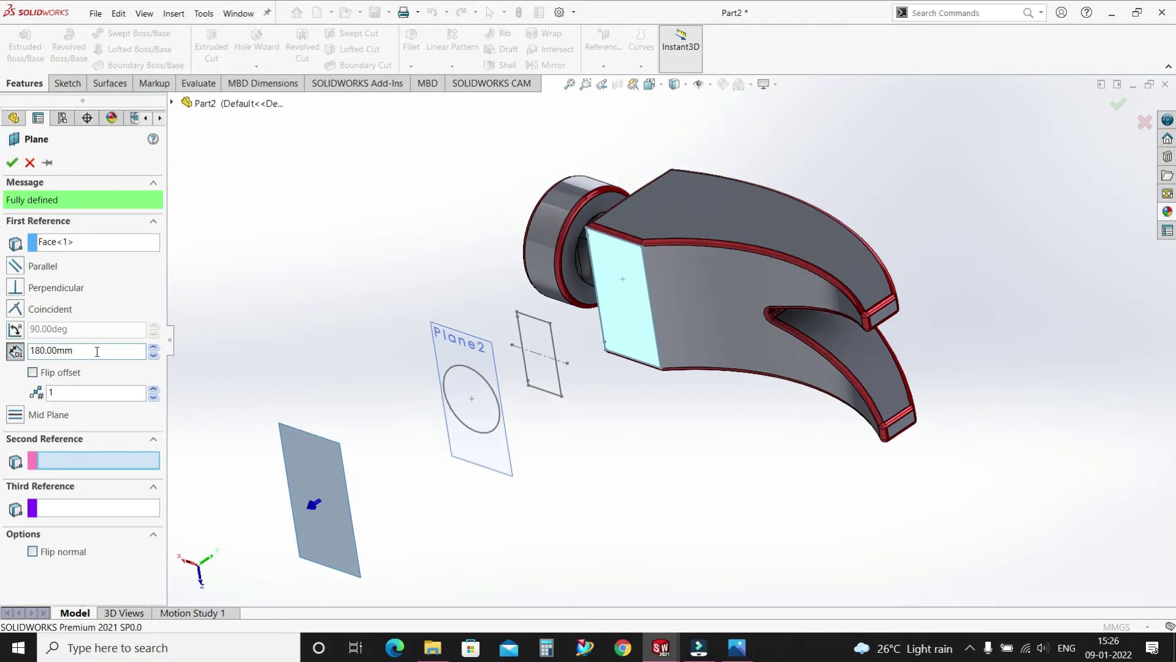
key(Return)
text(200)
key(Return)
click(11, 163)
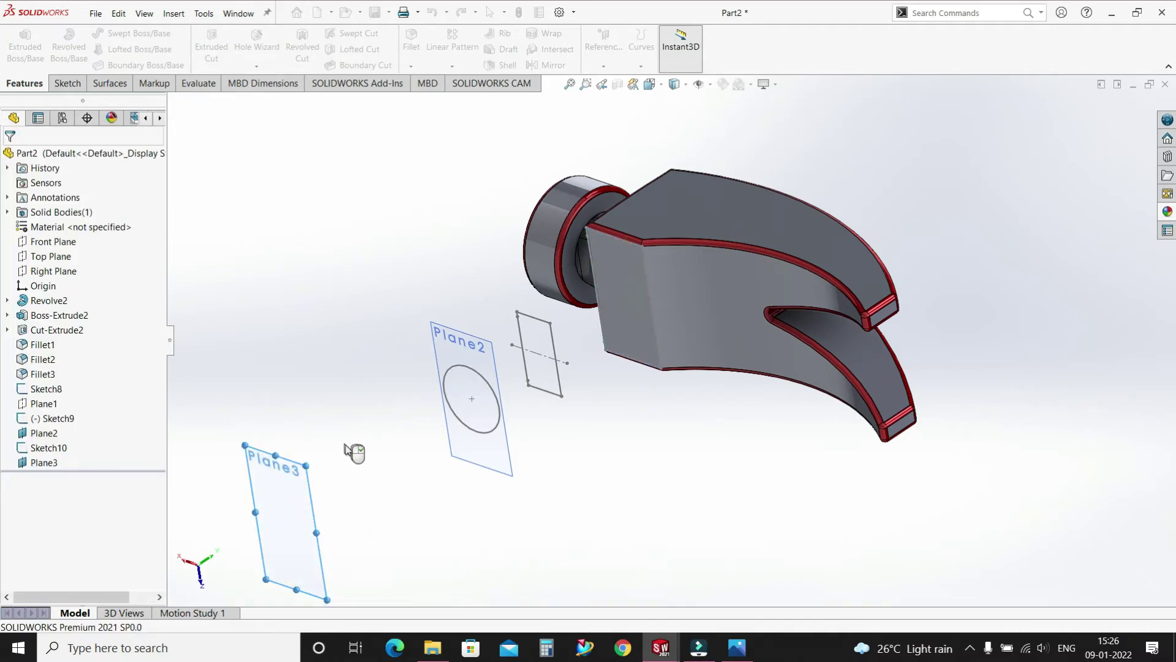
- Start a sketch on Plane3 and draw a circle centred on the head
click(296, 486)
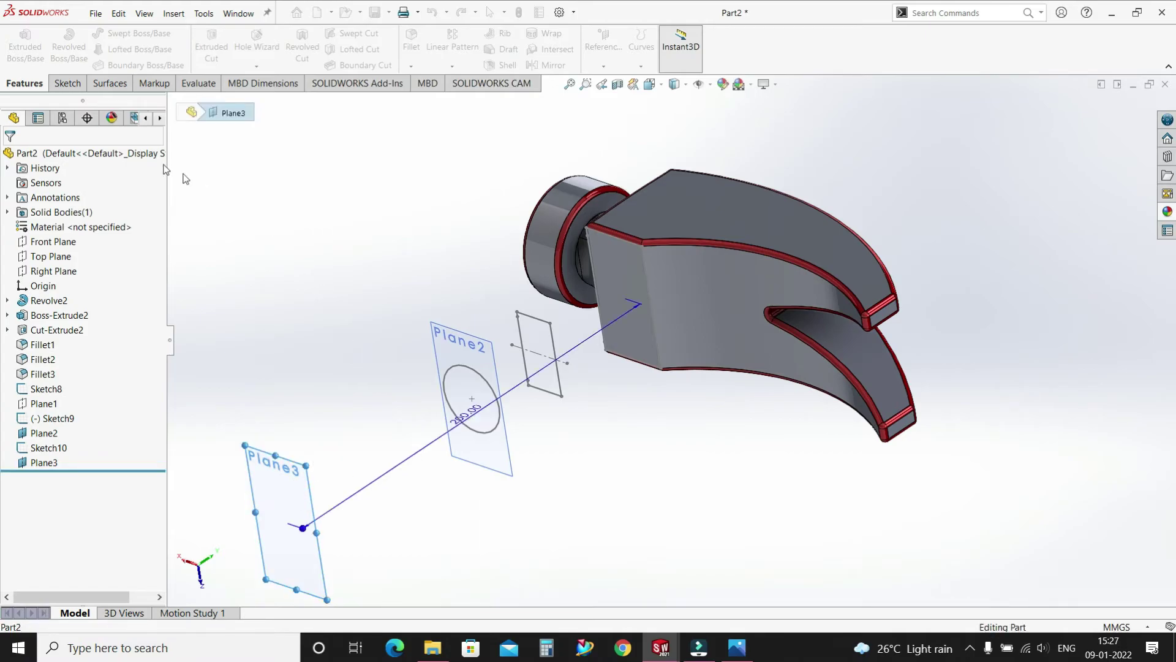
click(66, 83)
click(18, 43)
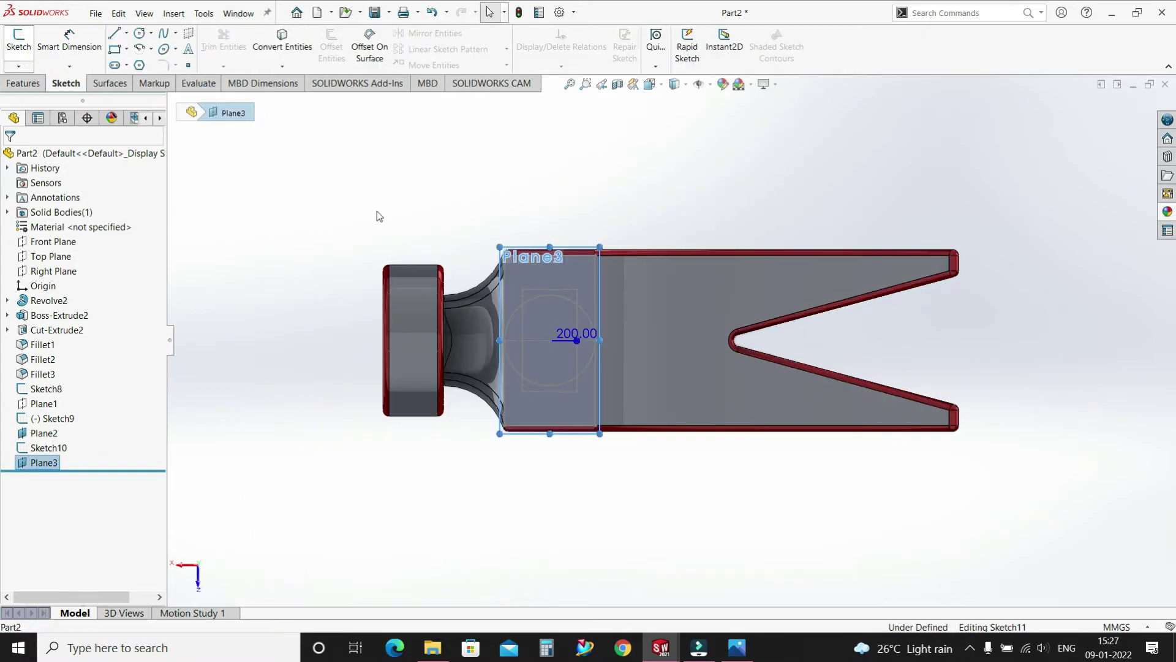
click(140, 34)
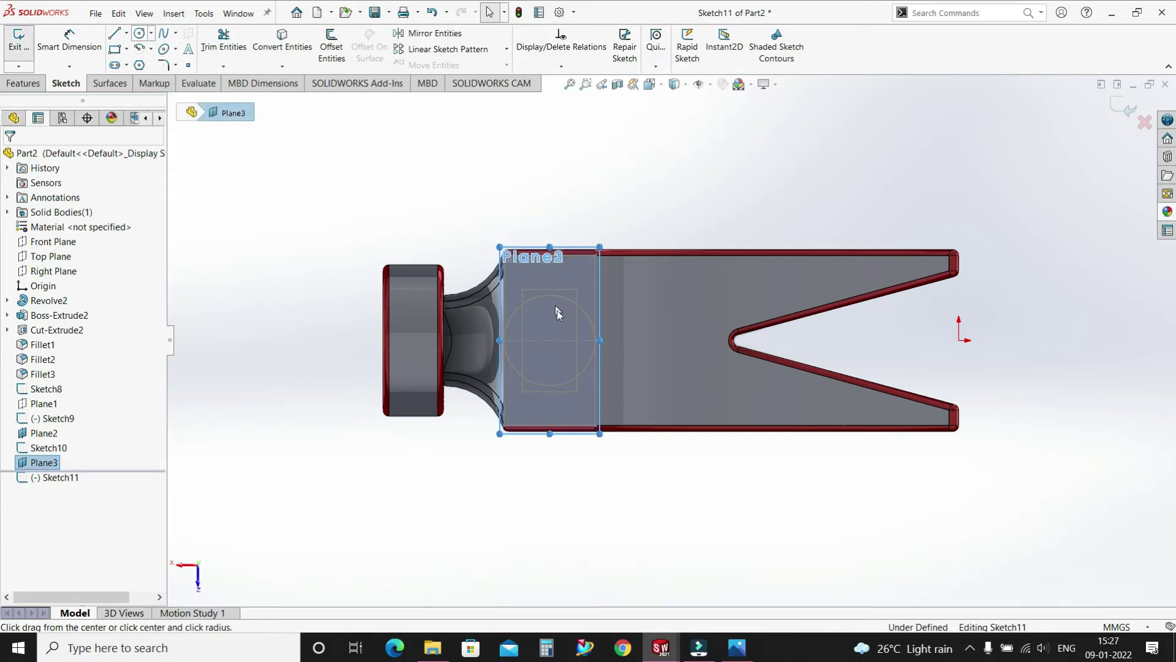
click(550, 340)
click(602, 312)
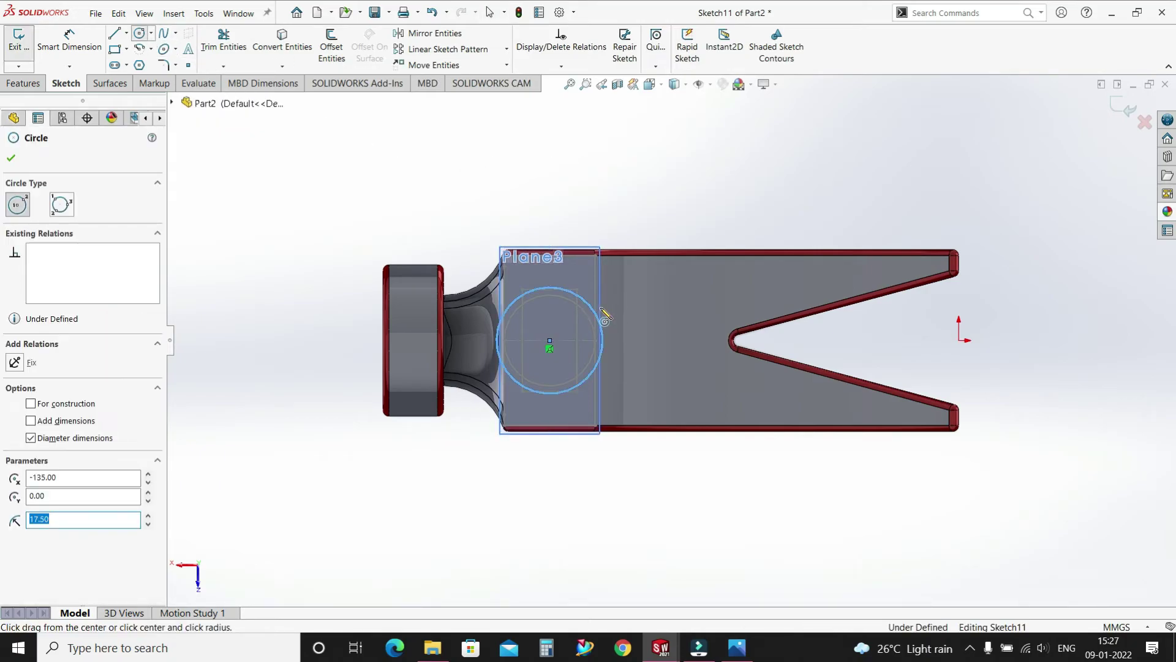
key(Escape)
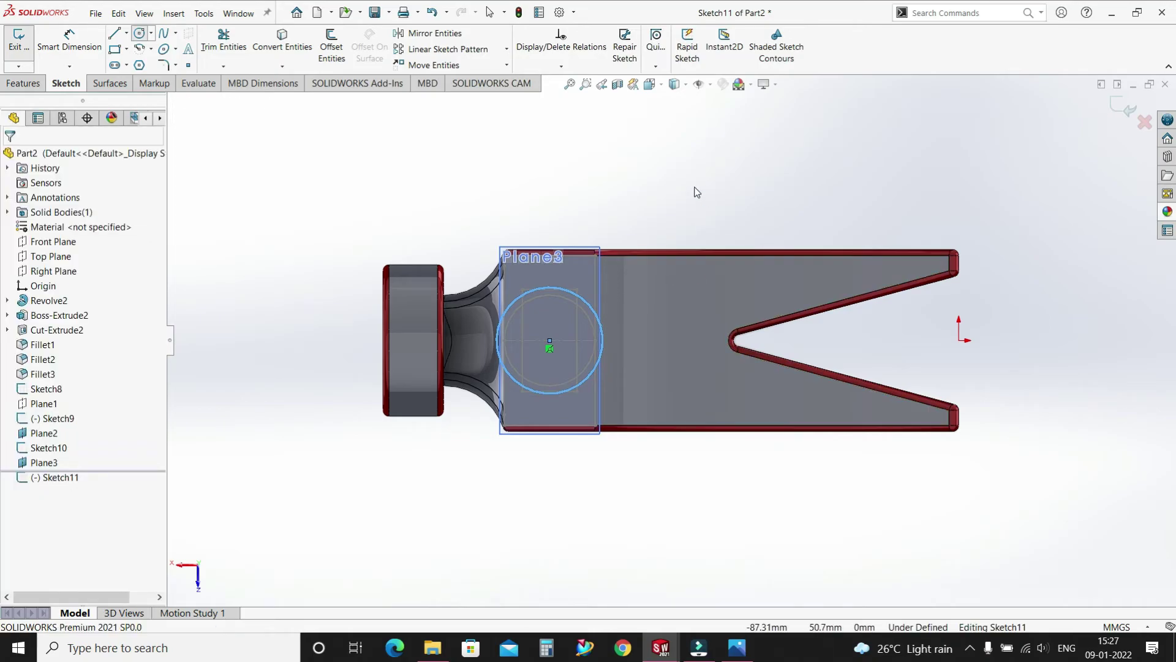
- Dimension the circle at Ø35 mm and exit Sketch11
click(69, 40)
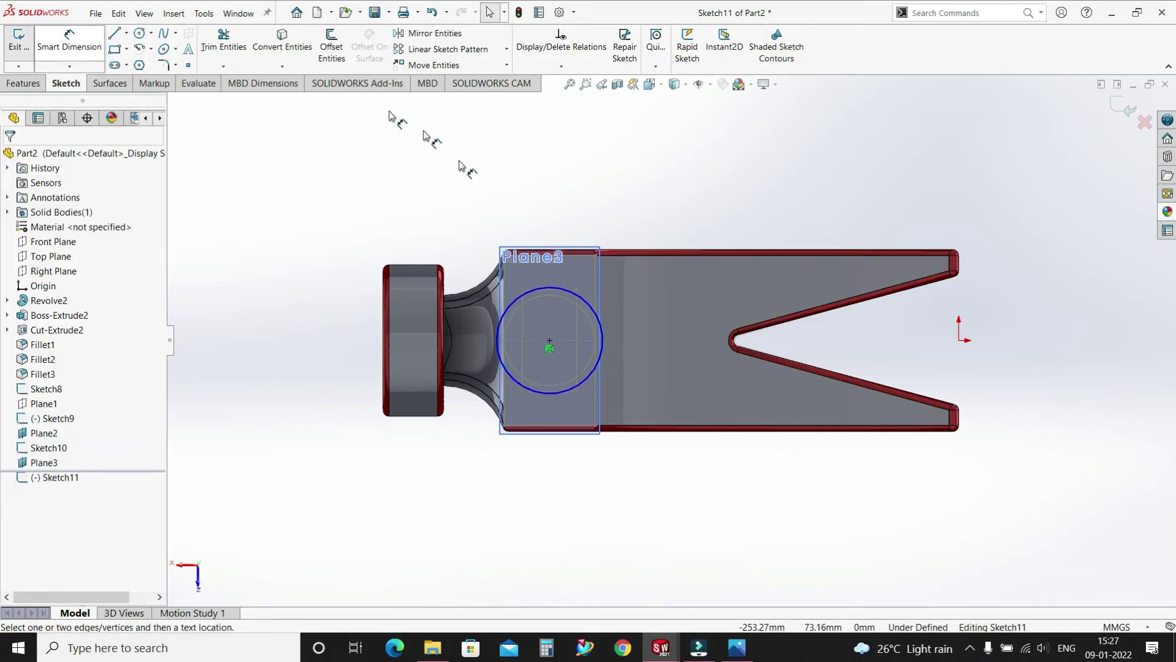
click(600, 250)
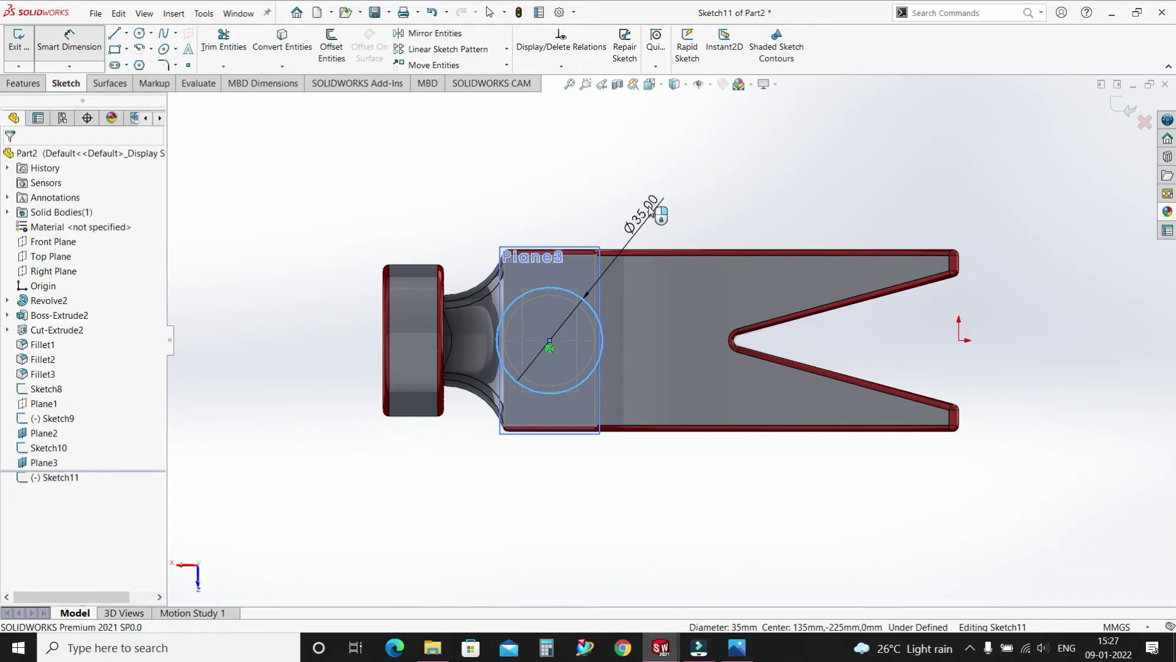
click(643, 214)
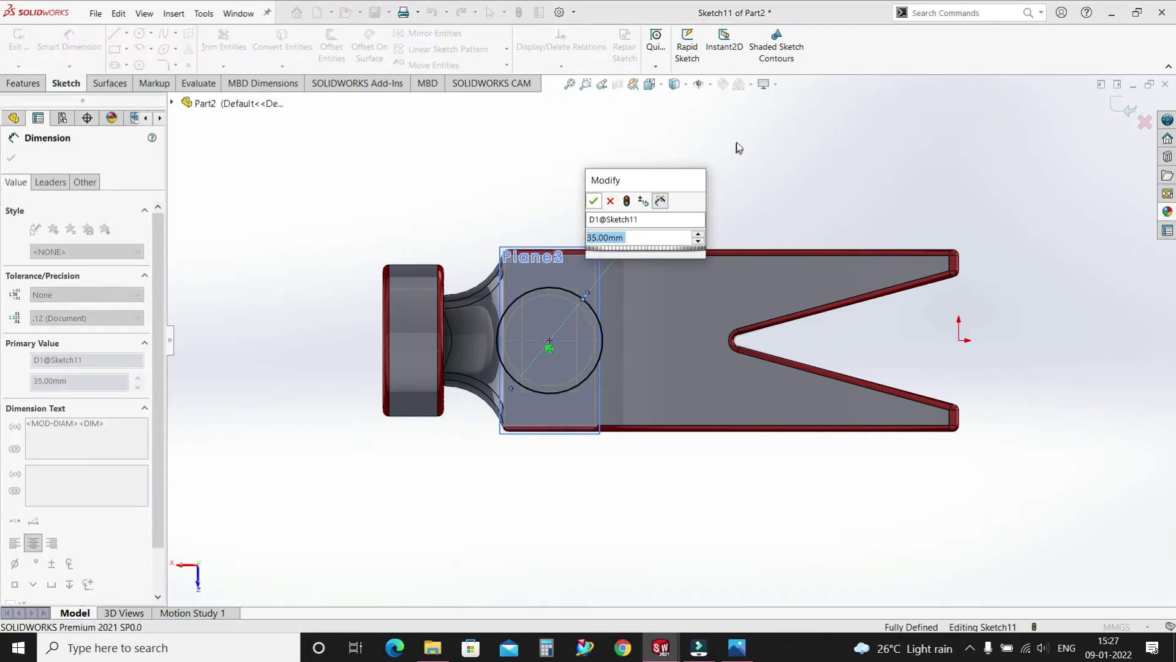
click(598, 202)
click(765, 153)
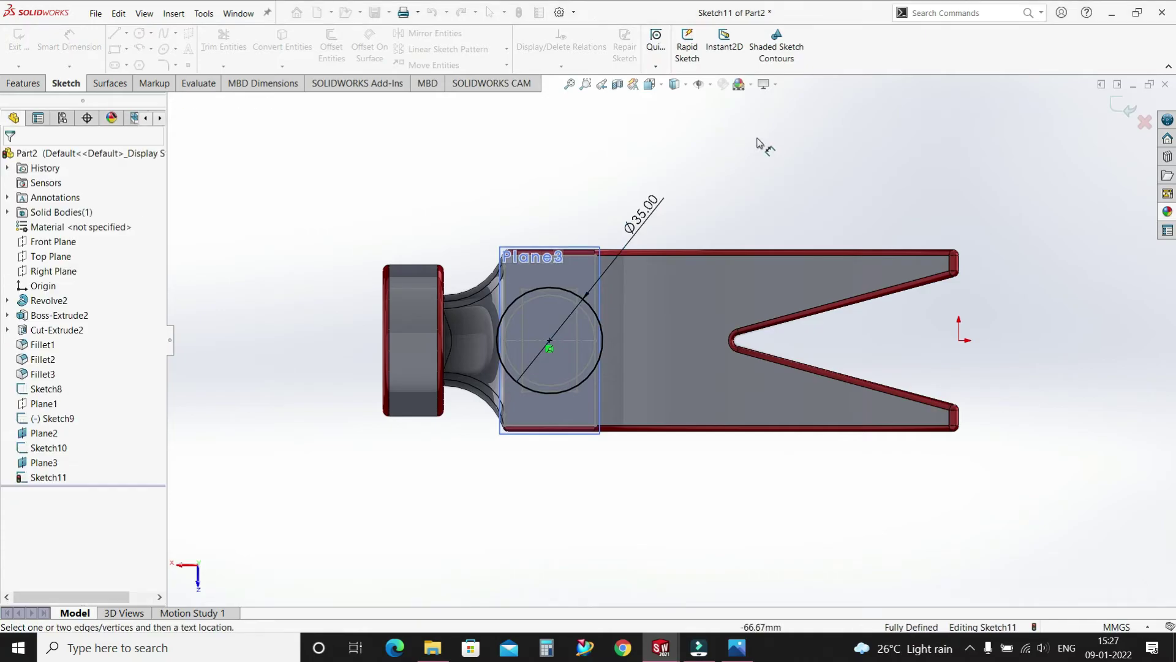
click(18, 48)
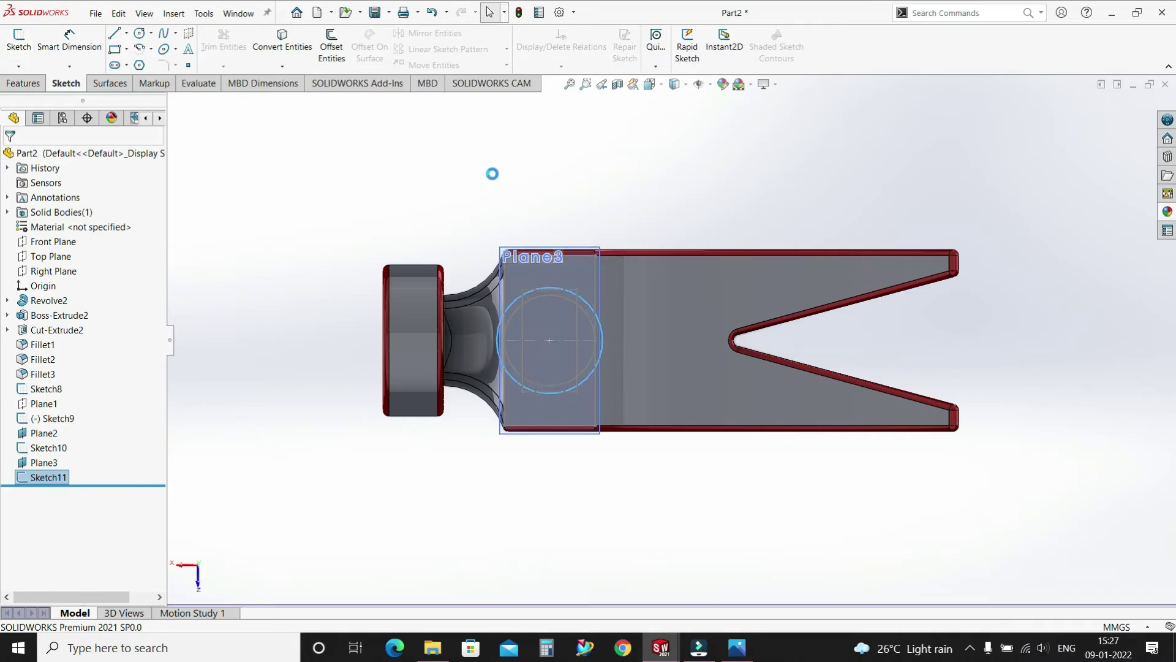
- Hide Plane2 and Plane3 and start a Lofted Boss/Base feature
middle_drag(632, 182, 568, 215)
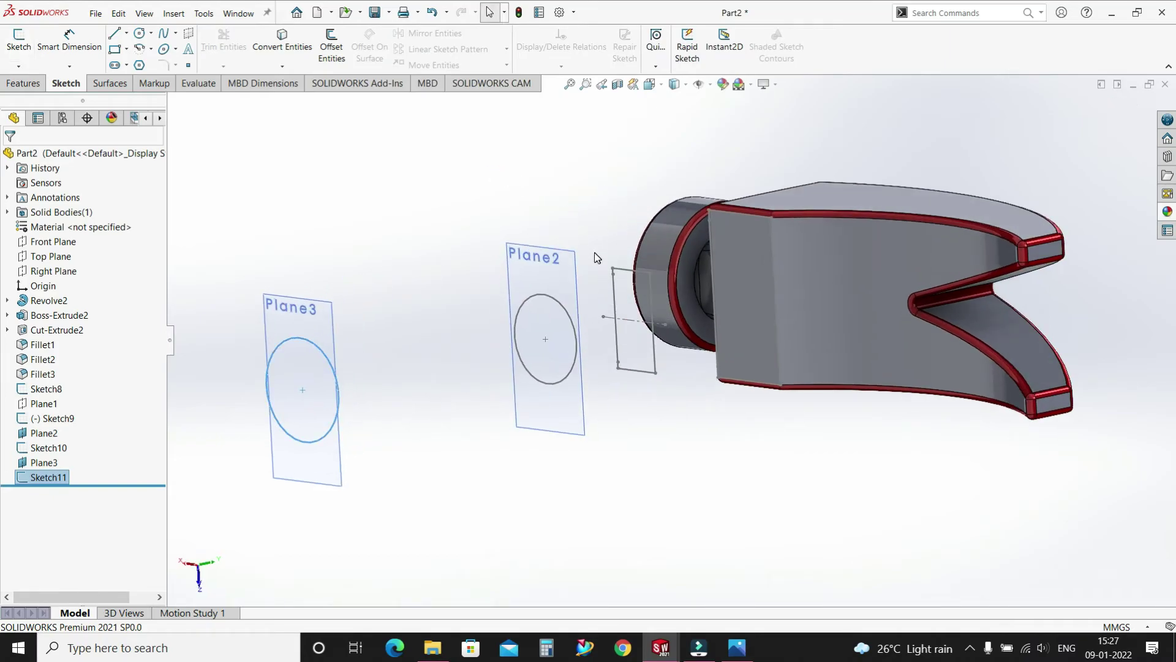
click(44, 463)
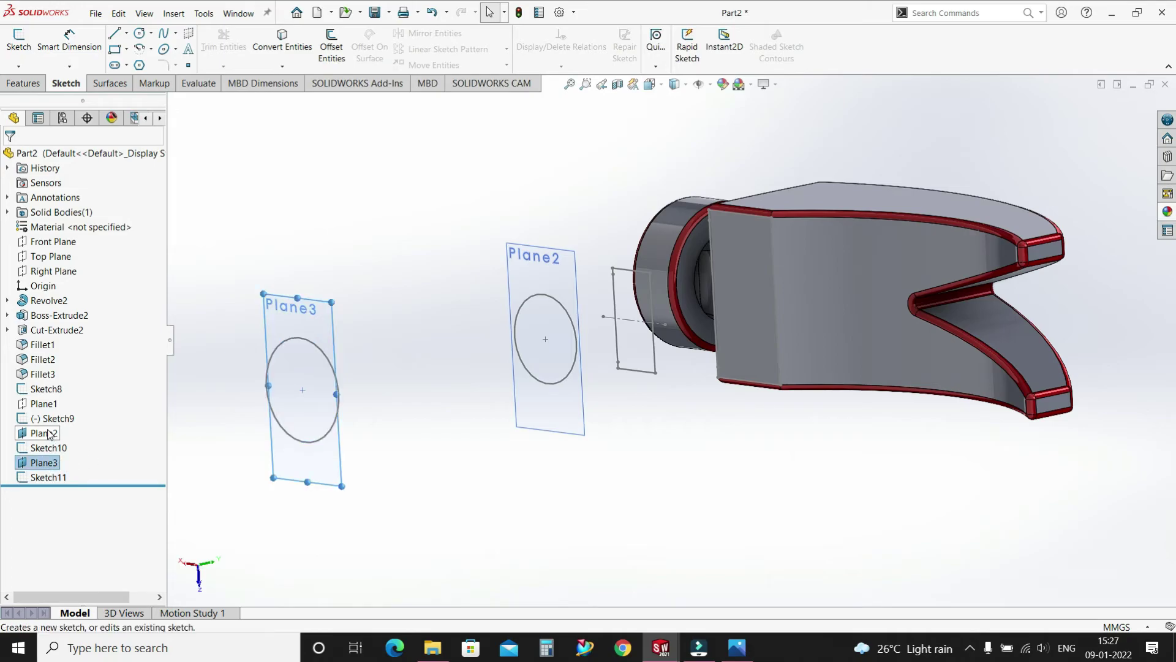
ctrl+click(43, 433)
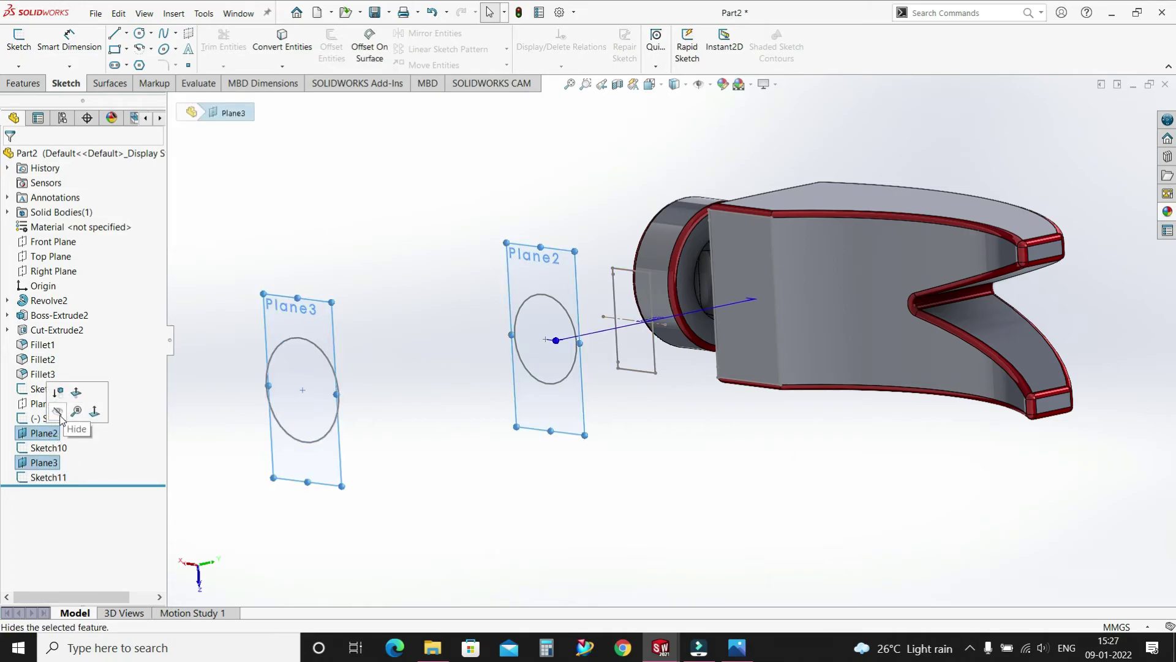
click(58, 413)
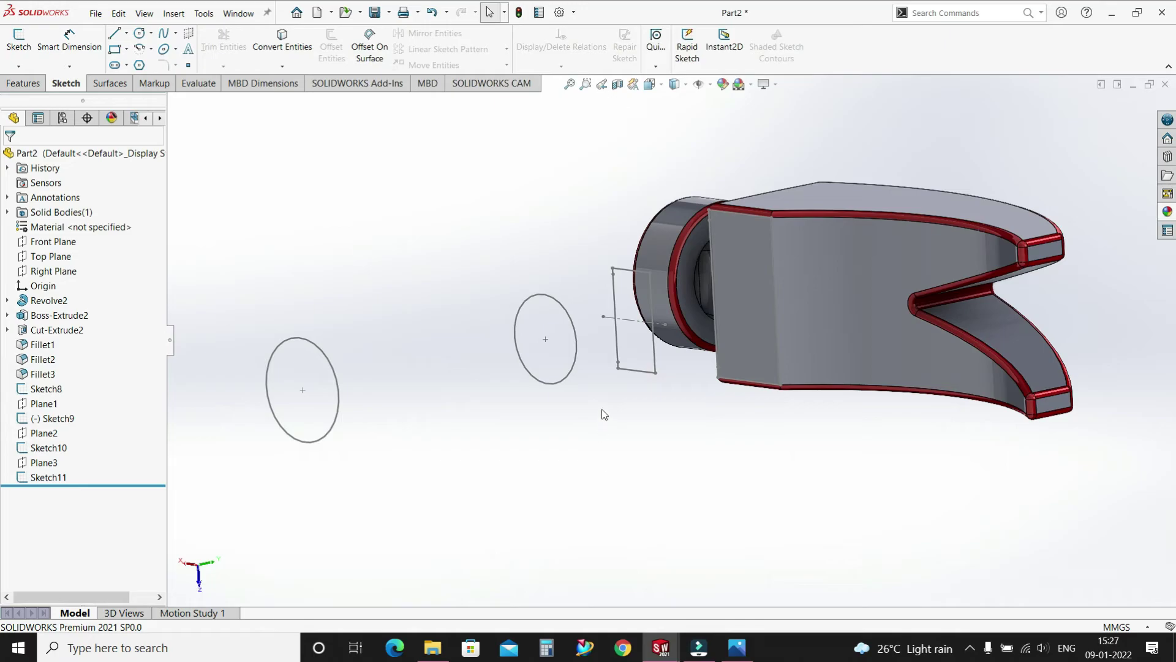
click(22, 83)
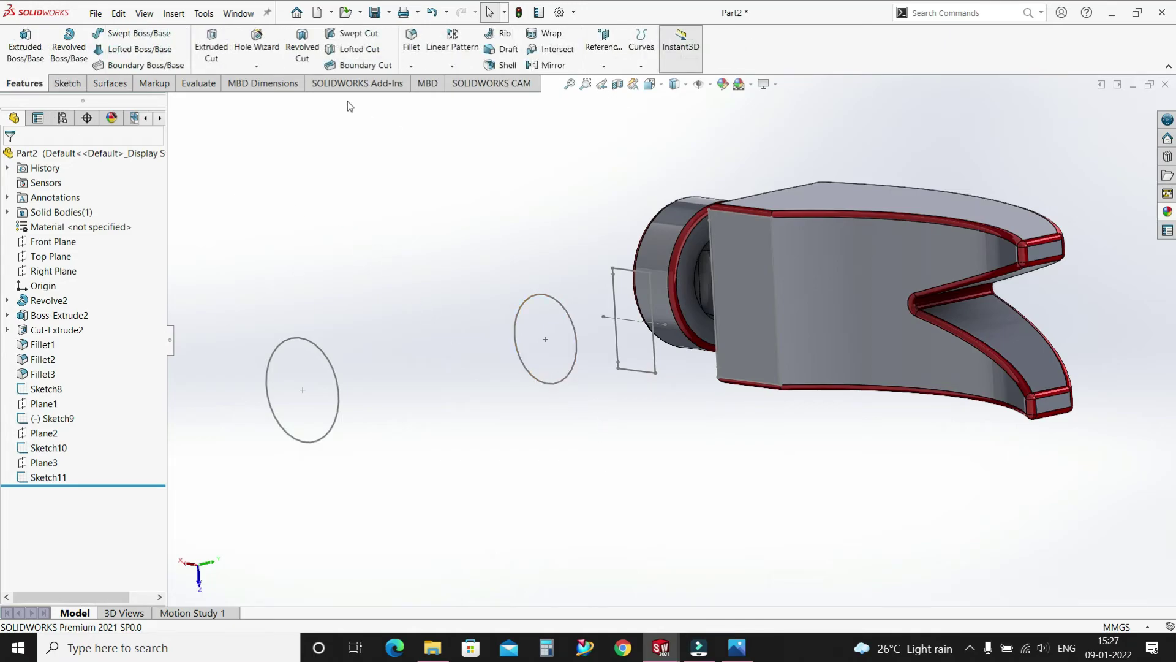
click(145, 51)
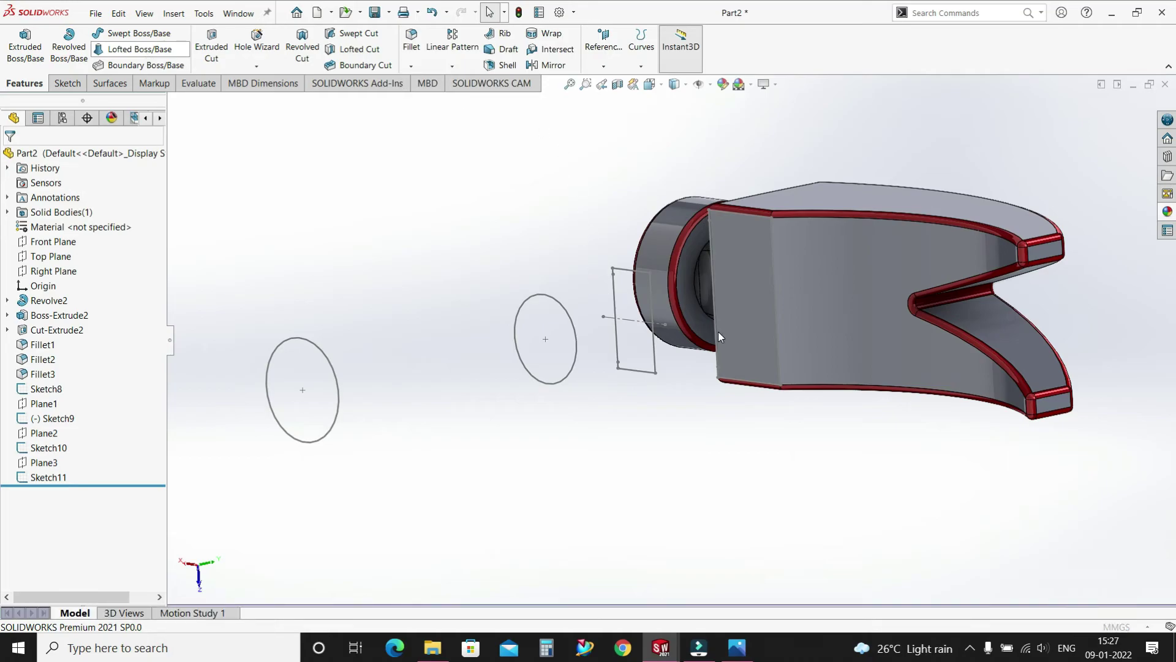
- Loft the head's end face to the scaled Sketch9 rectangle, aligning the connector corners
click(747, 251)
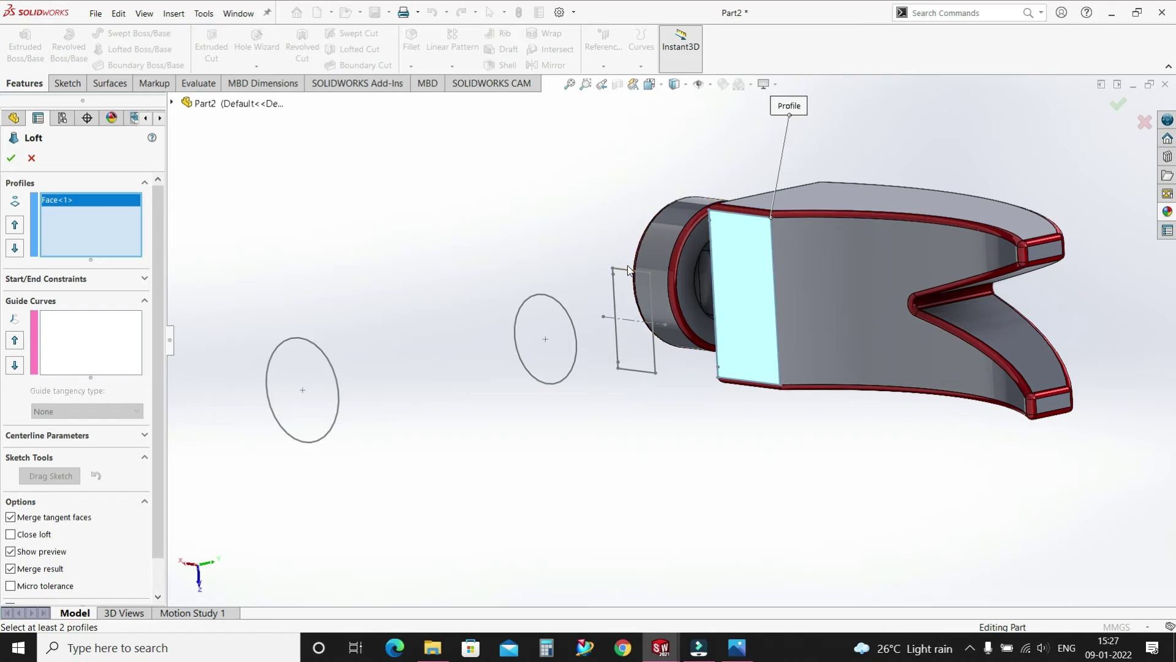
click(626, 274)
scroll(692, 288, down, 2)
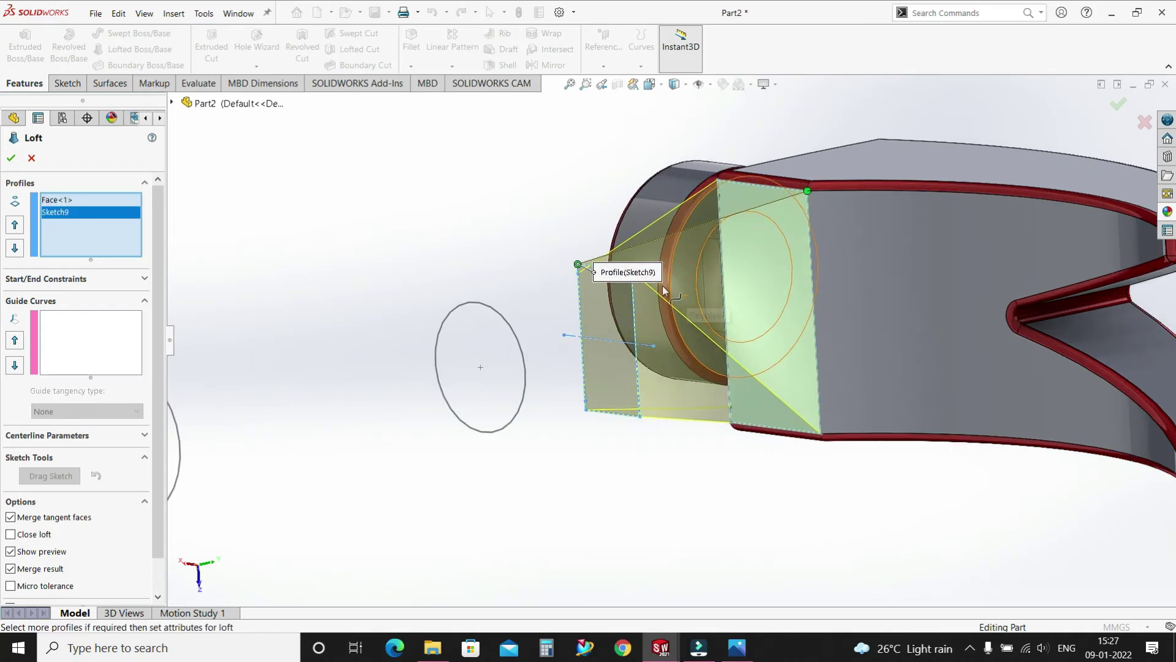
mouse_move(578, 265)
mouse_down()
mouse_move(618, 275)
mouse_move(807, 190)
mouse_up()
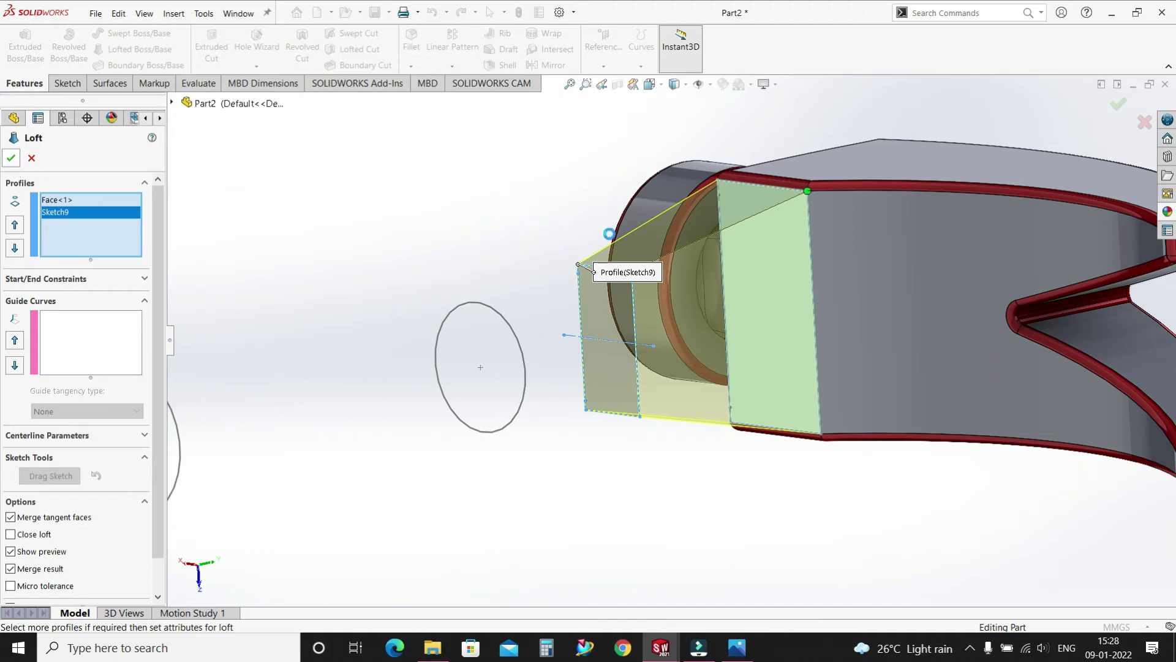
key(Return)
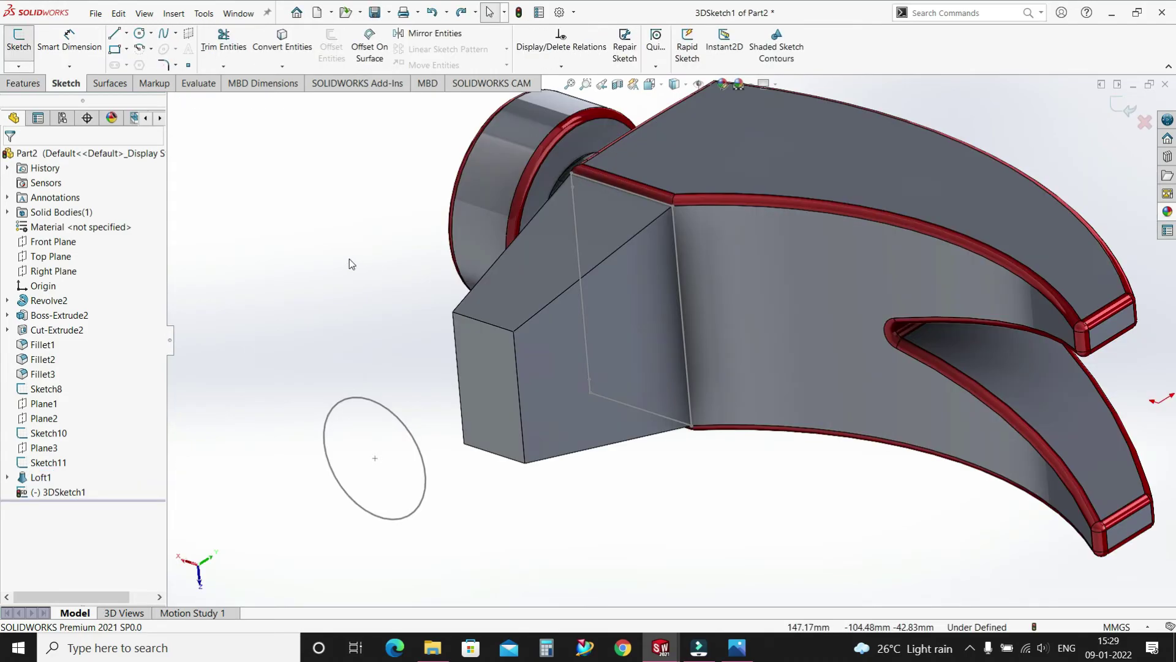
click(18, 84)
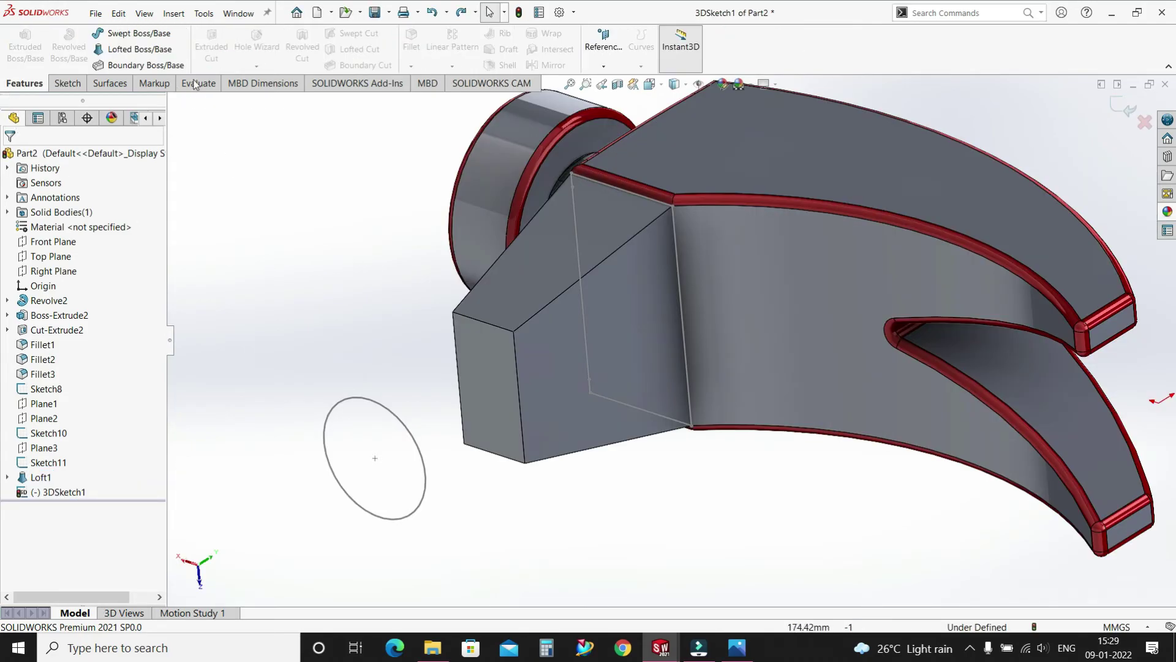
click(139, 49)
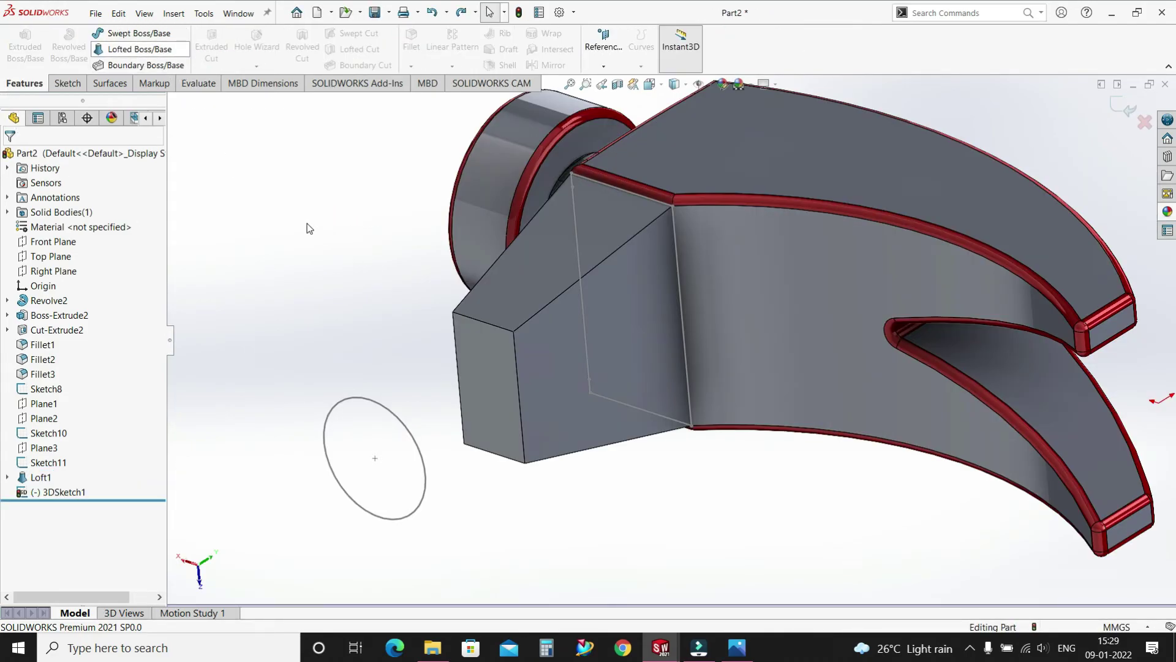
- Loft the square block's end face into the Ø30 Sketch10 circle
click(494, 363)
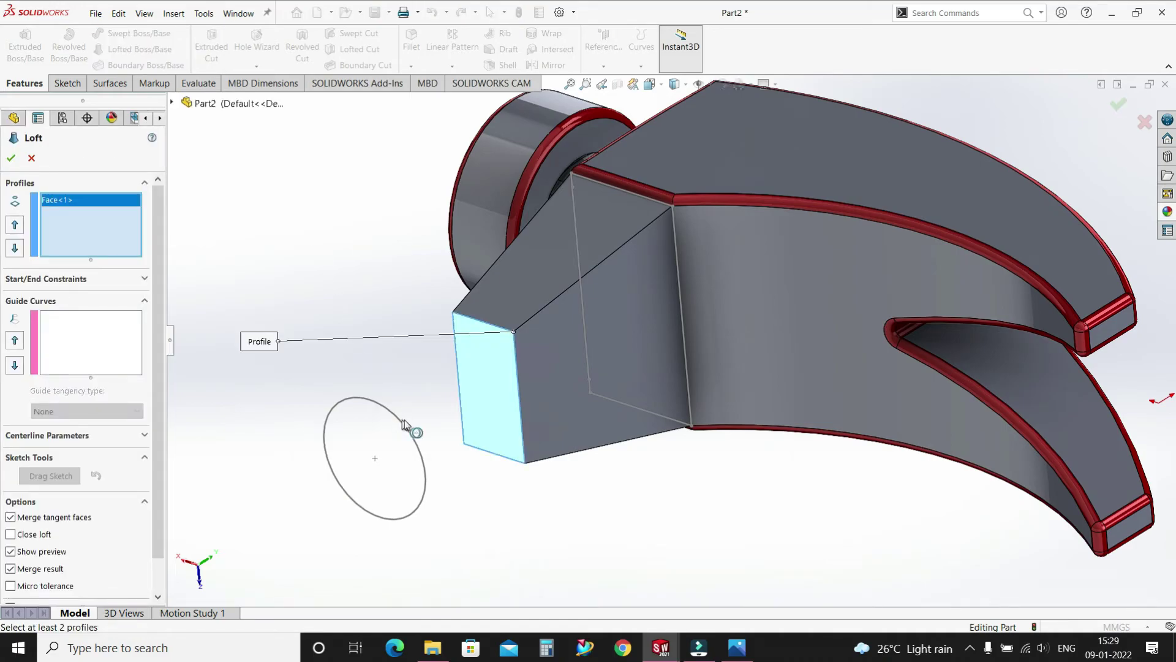
click(403, 424)
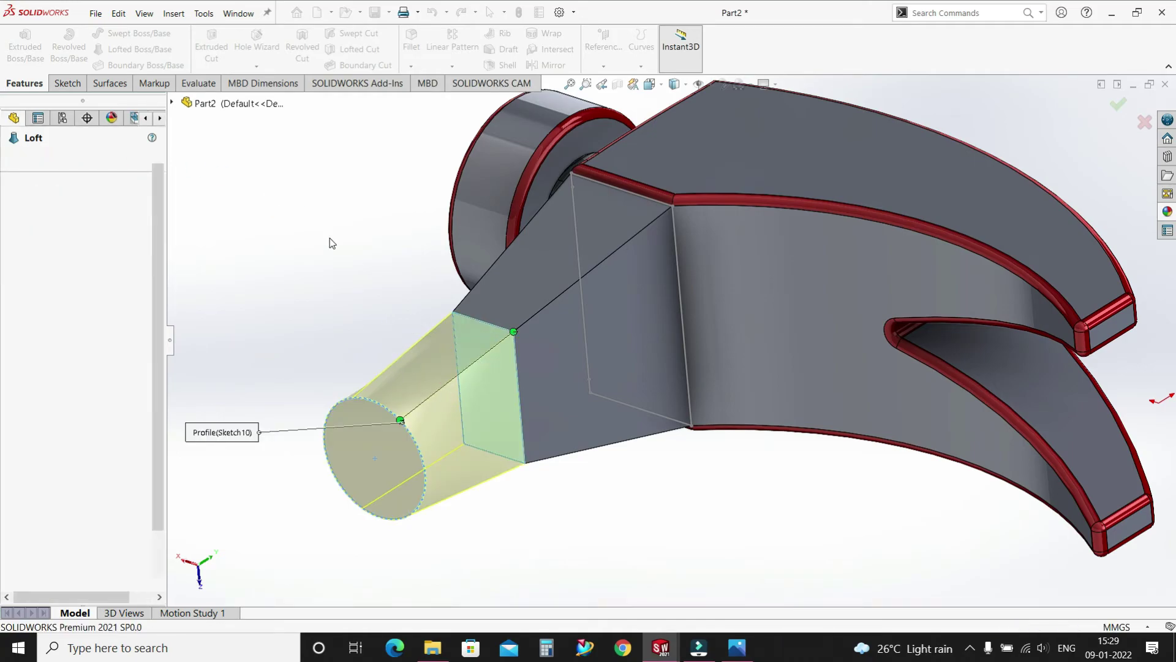
key(f)
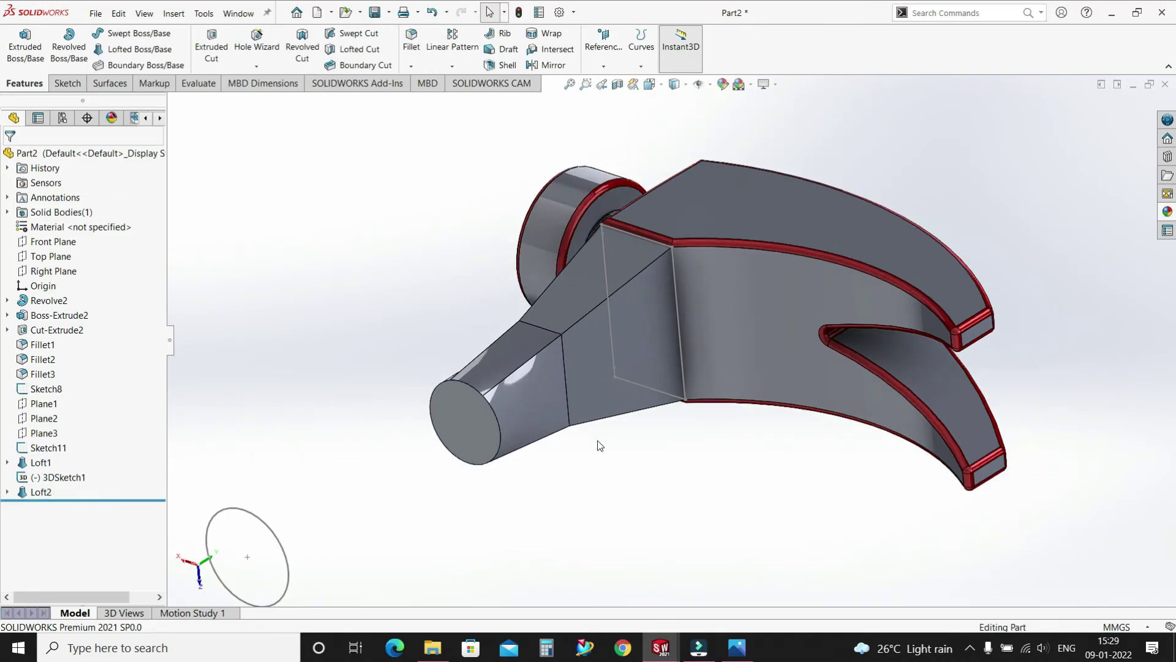
mouse_move(573, 494)
middle_down()
mouse_move(591, 494)
mouse_move(627, 451)
middle_up()
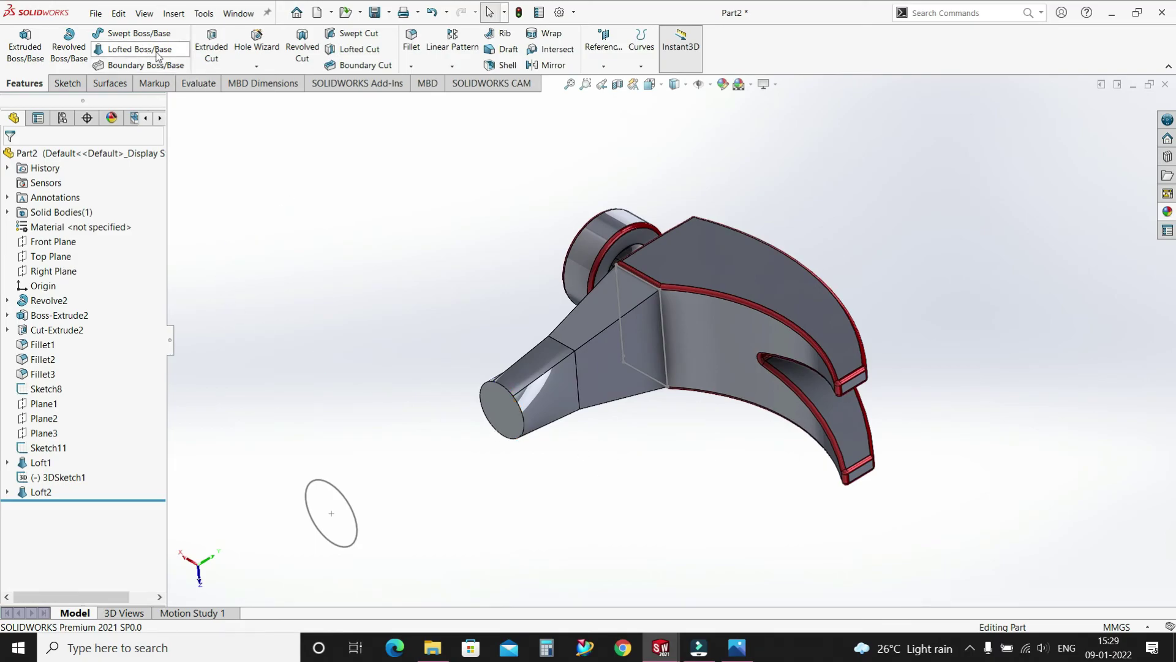
- Loft the handle as Loft3 from the neck's Ø30 round end face to the Ø35 Sketch11 profile
click(502, 403)
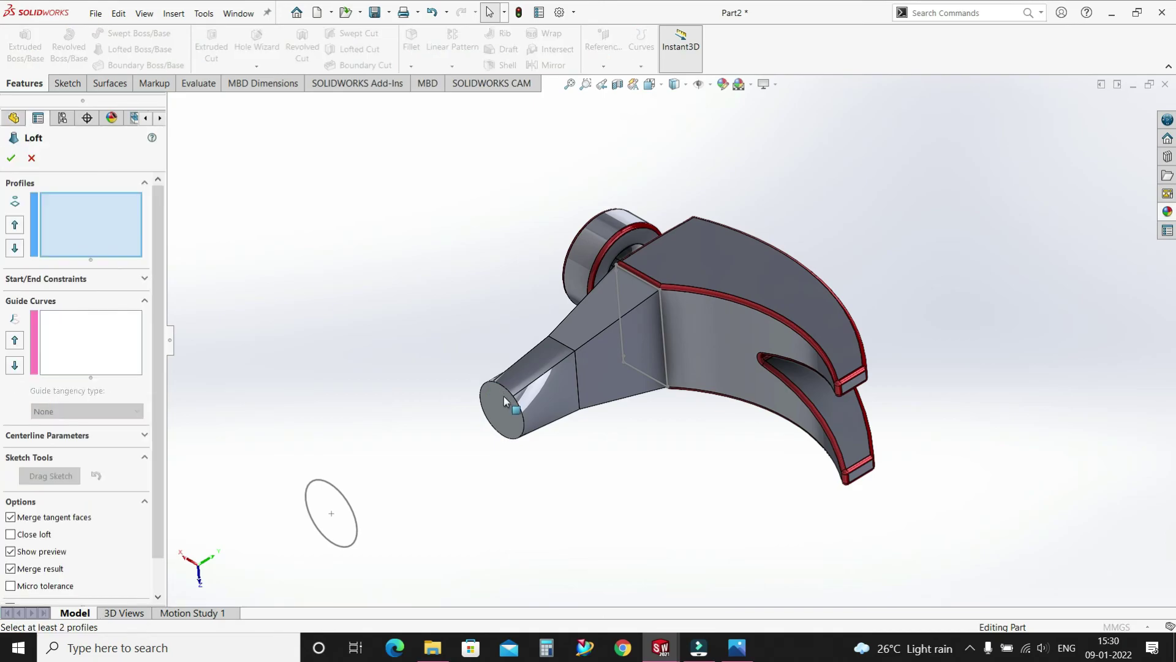
click(342, 495)
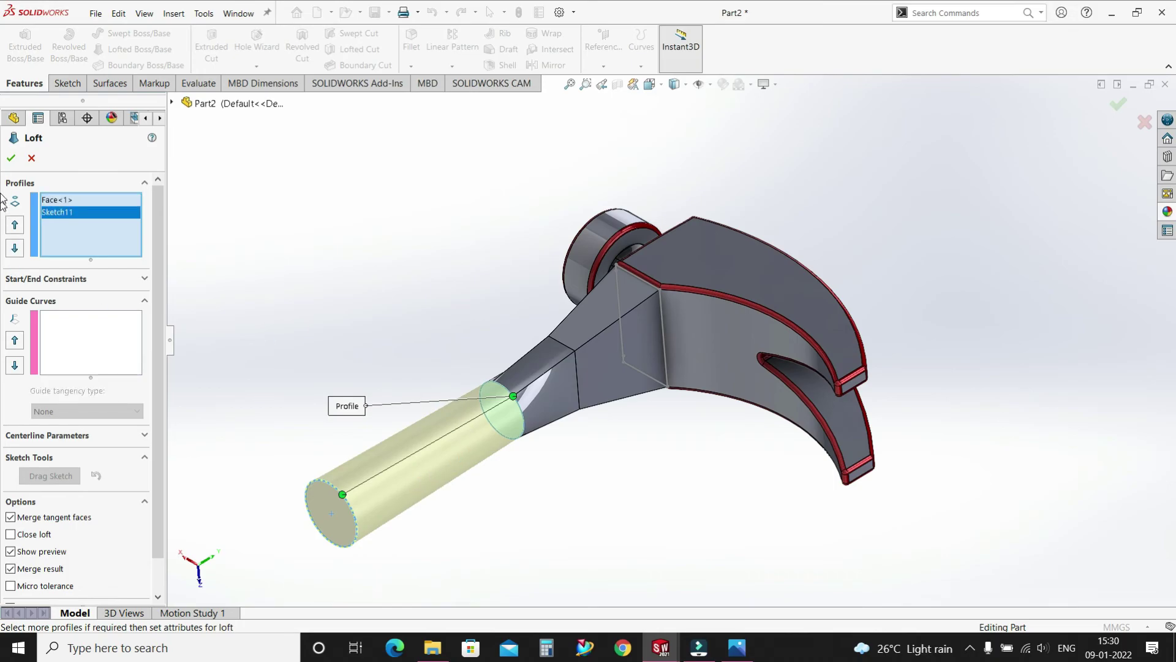
click(10, 158)
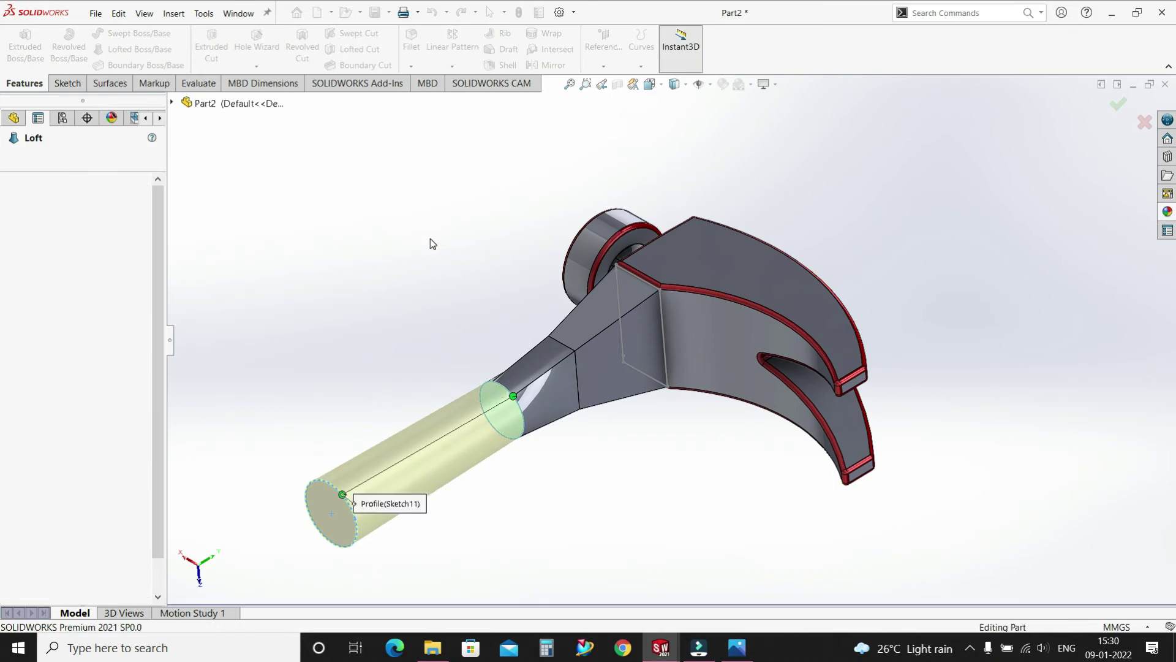
middle_drag(435, 251, 840, 313)
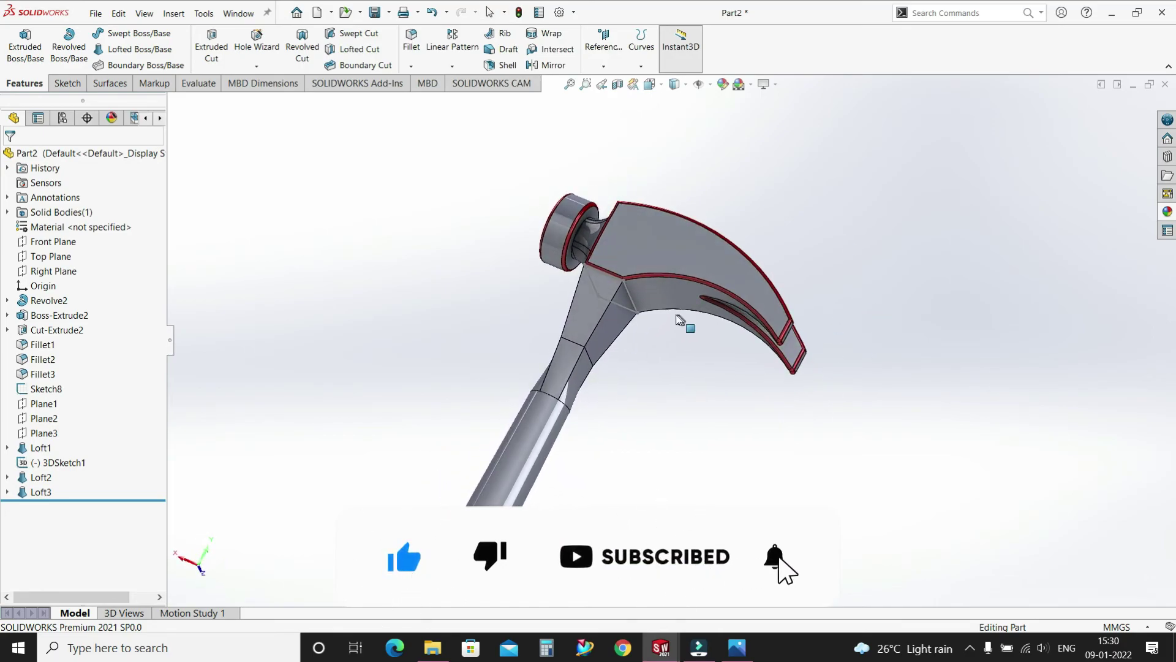
click(631, 294)
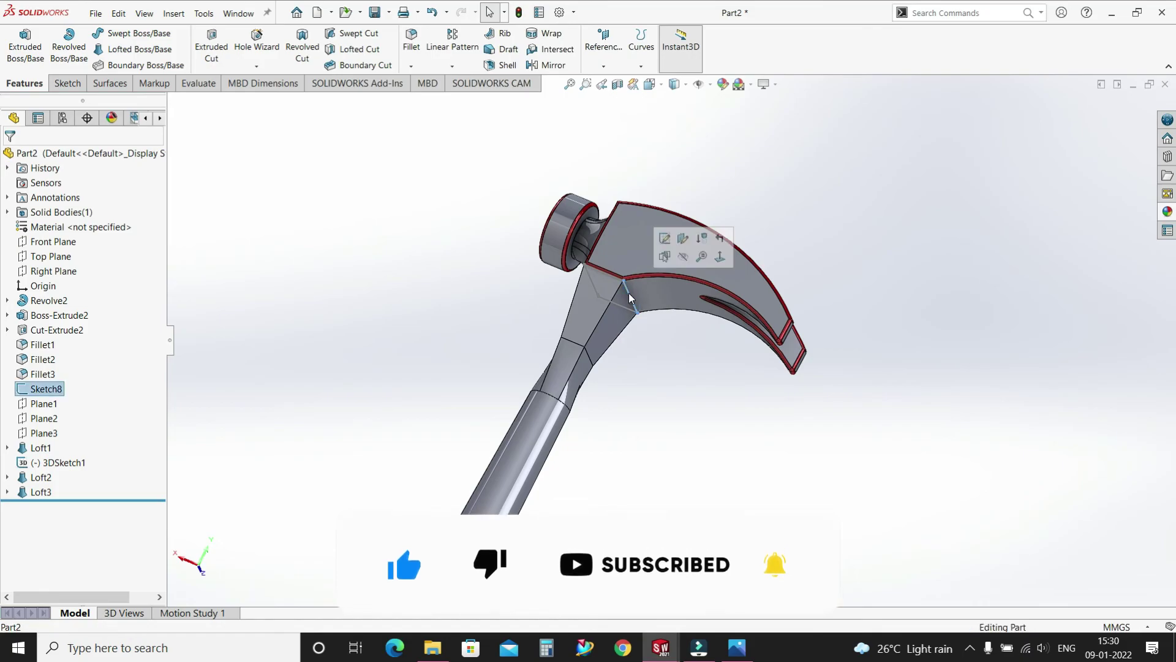
- Turn the hammer to a near-front view and bring up Edit Appearance for the Loft1 neck section
click(808, 240)
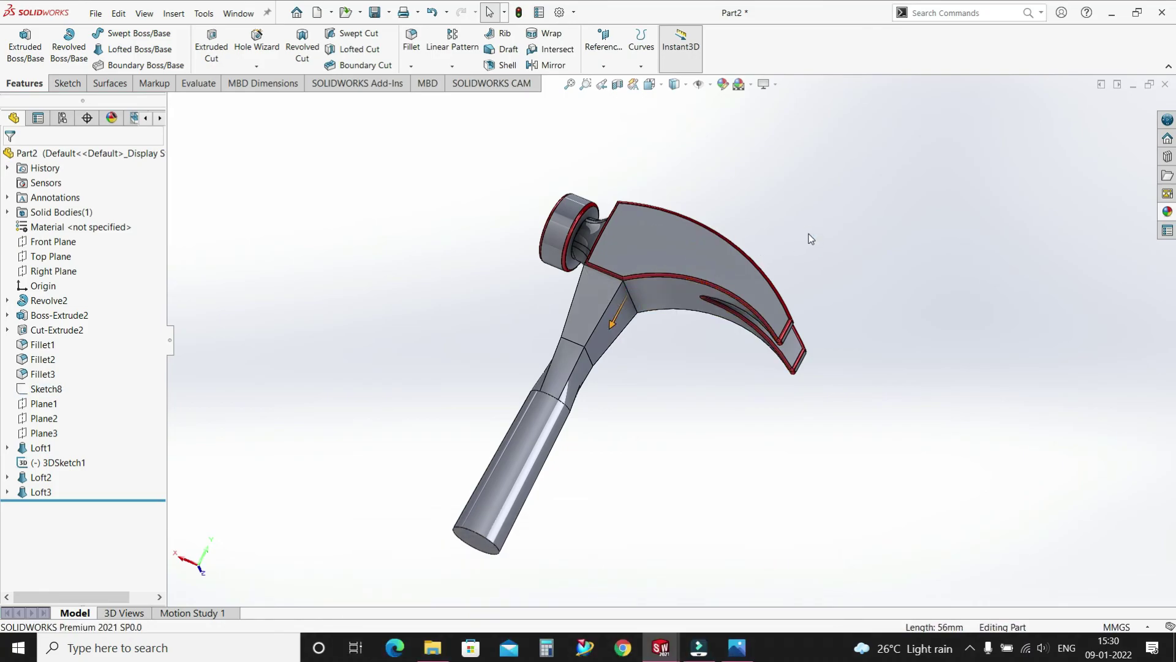
middle_drag(798, 261, 773, 269)
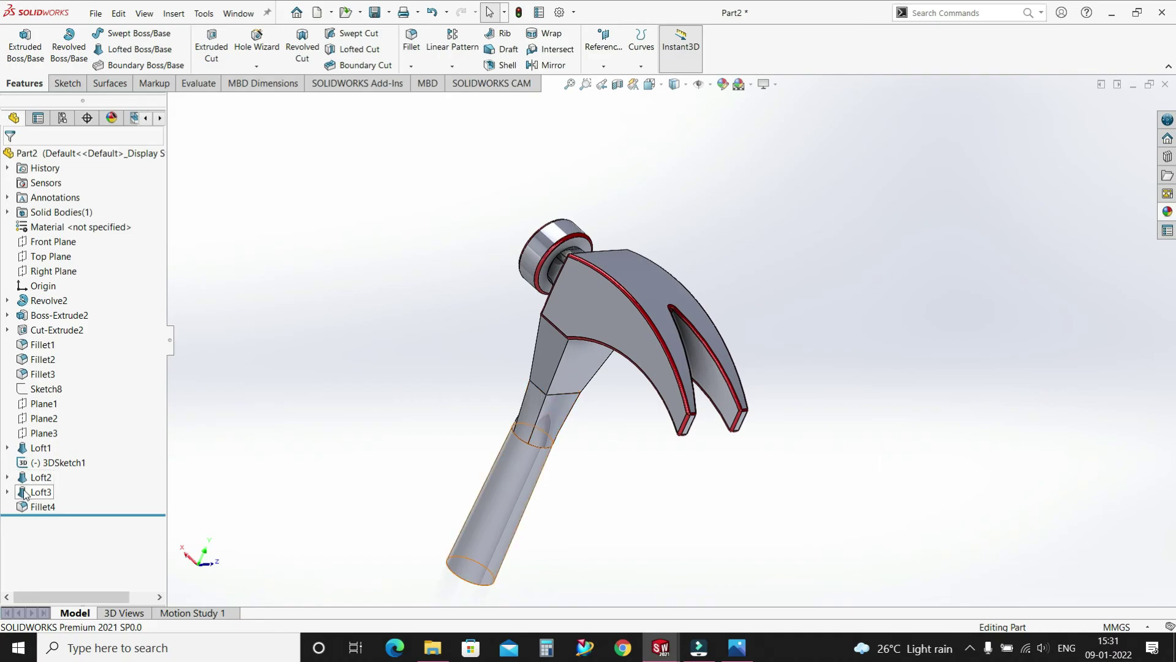
click(40, 447)
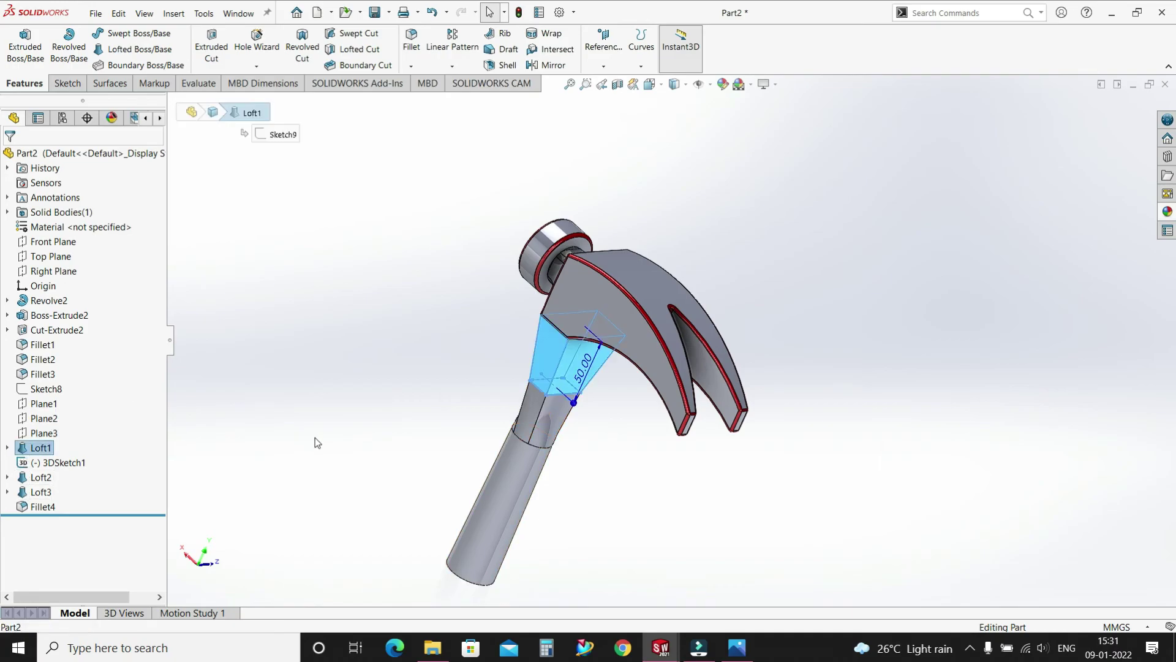
click(722, 84)
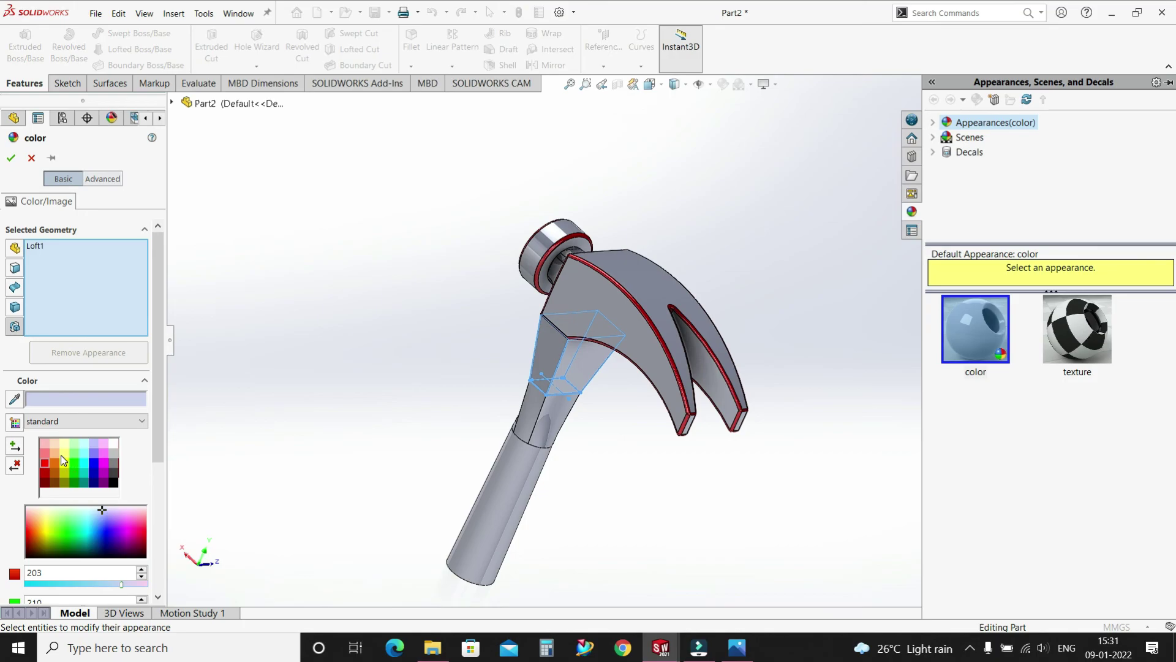
- Colour the Loft1 and Loft2 neck sections yellow
click(63, 454)
key(Return)
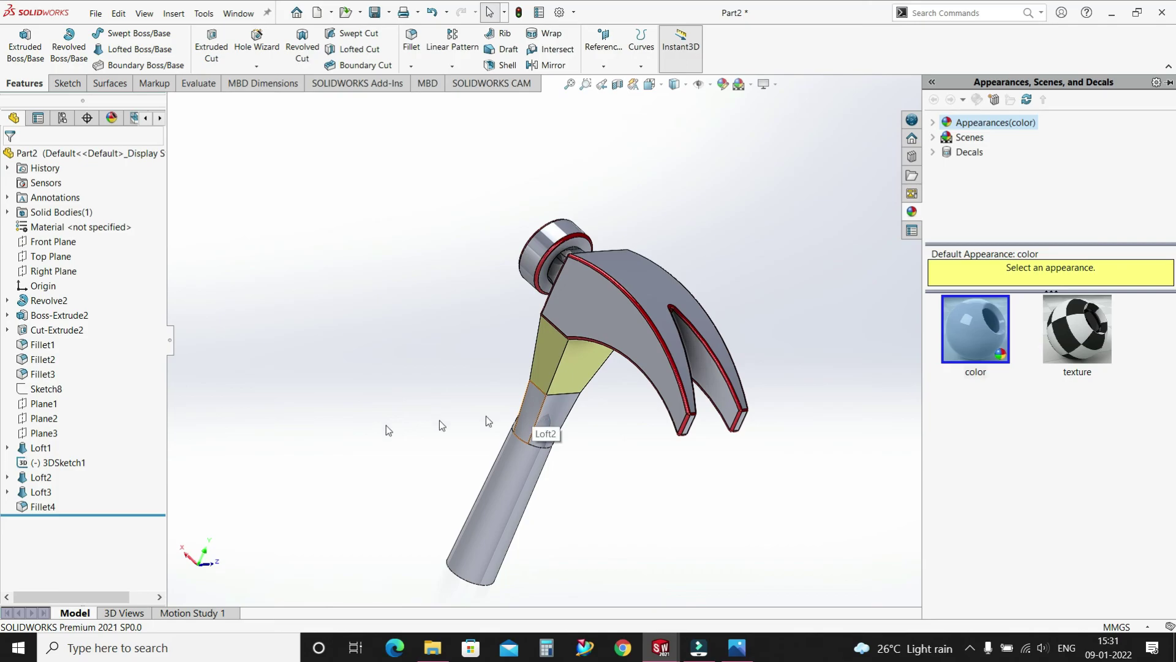
click(27, 479)
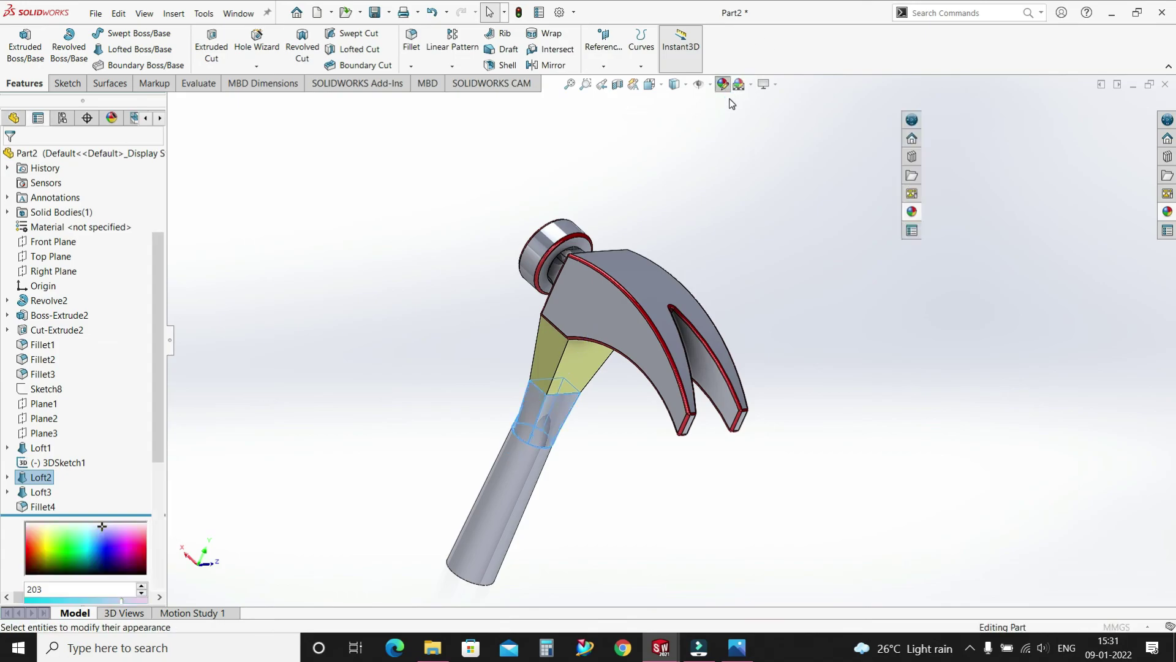
click(63, 452)
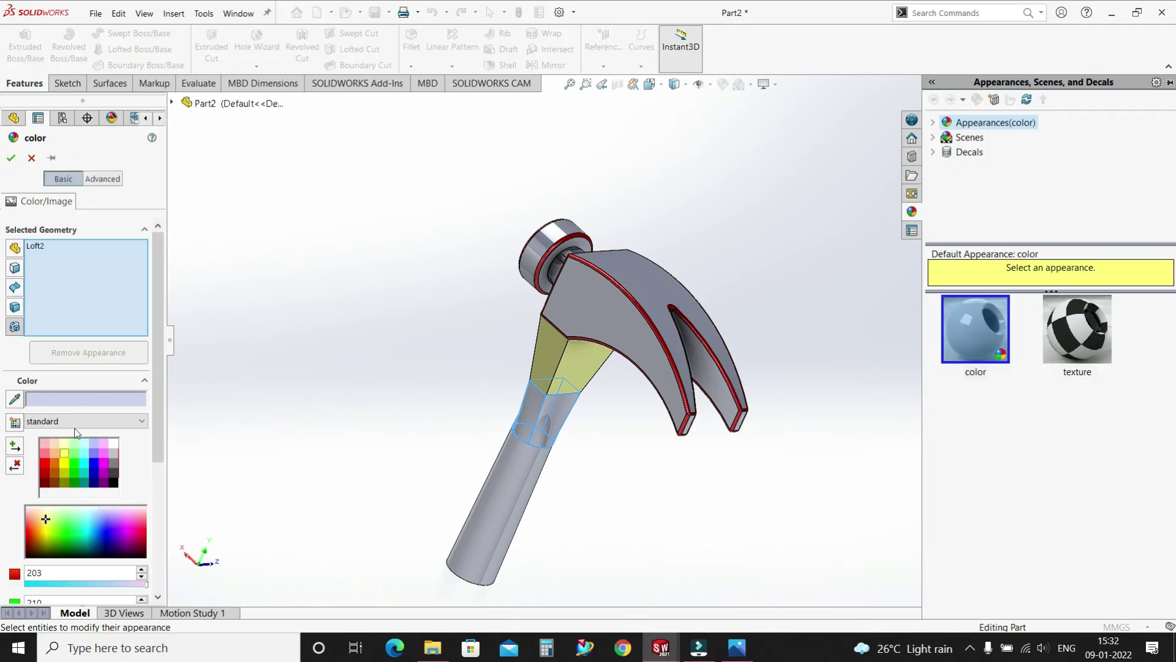
key(Return)
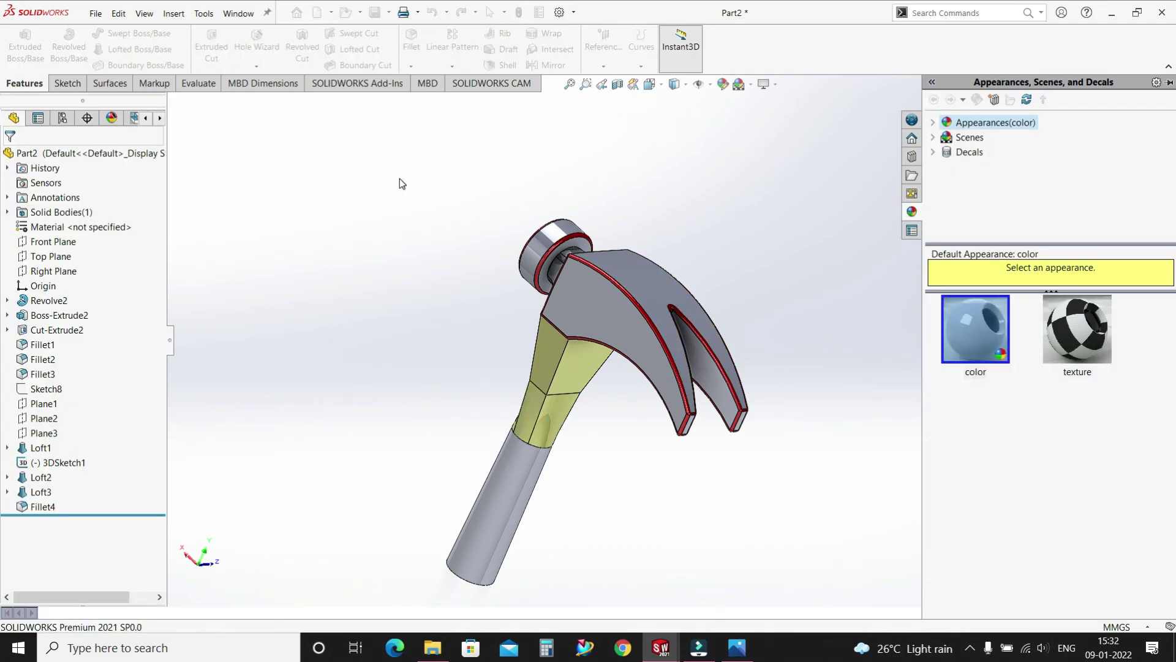
- Make the Loft3 handle black
click(42, 492)
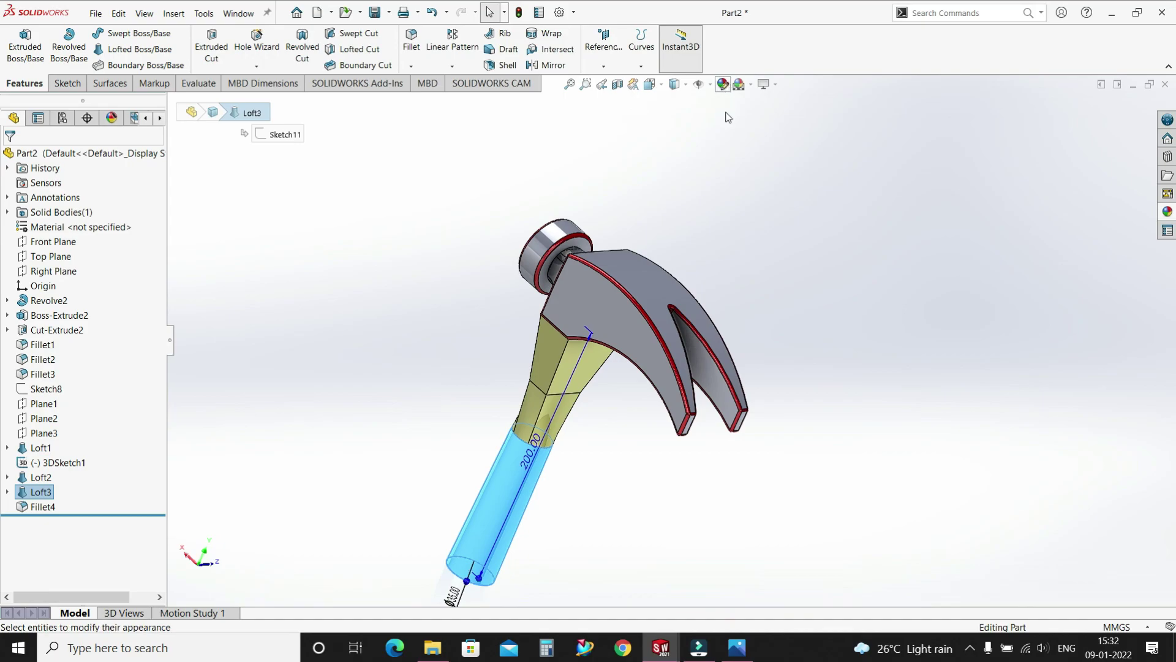
click(723, 84)
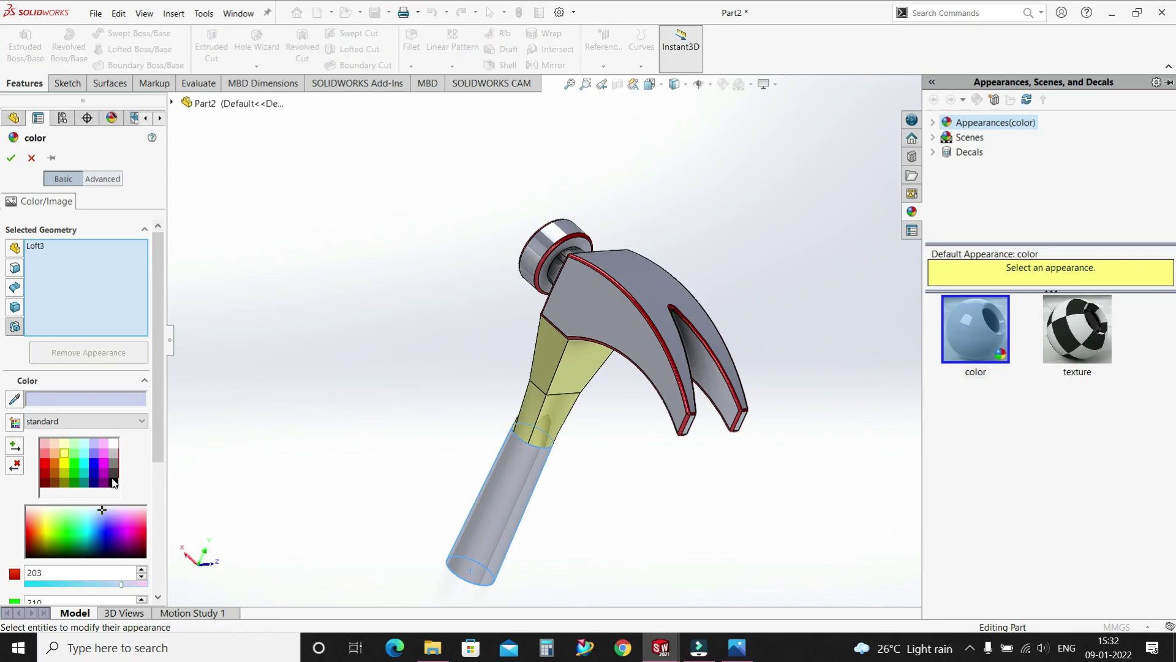
click(114, 481)
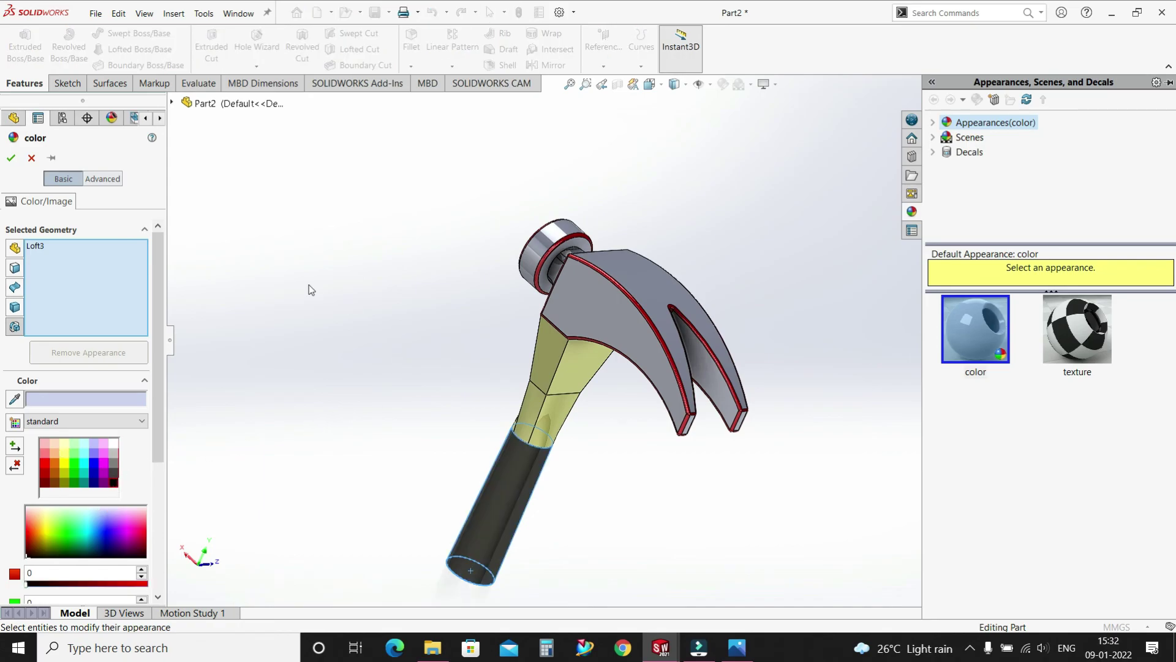
click(9, 159)
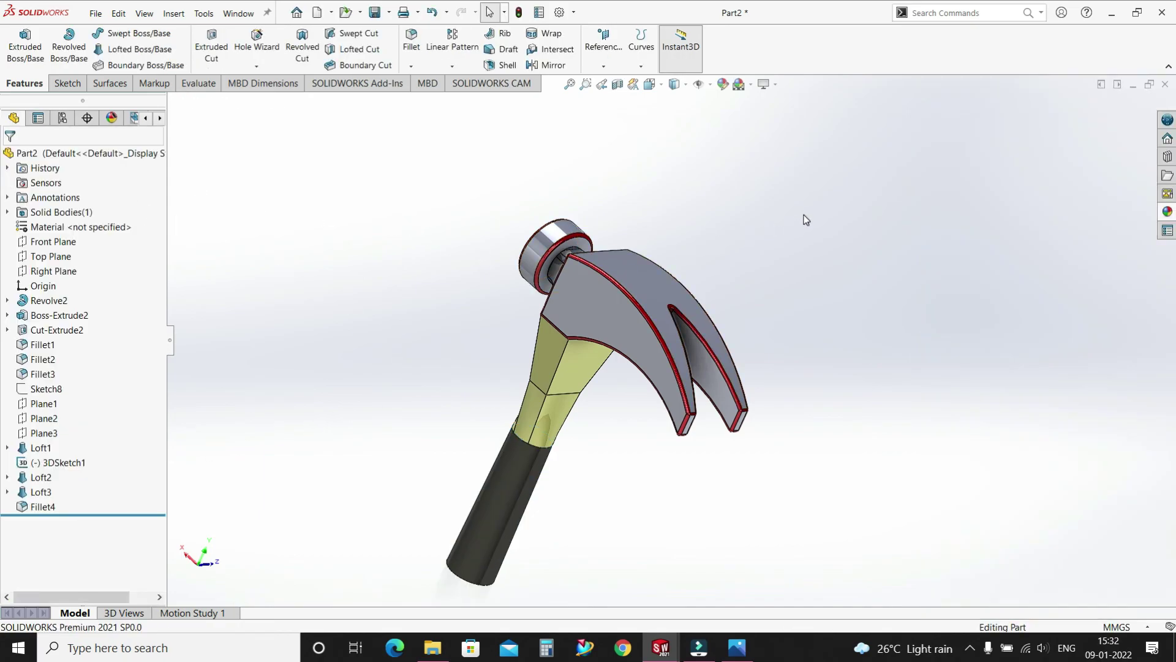